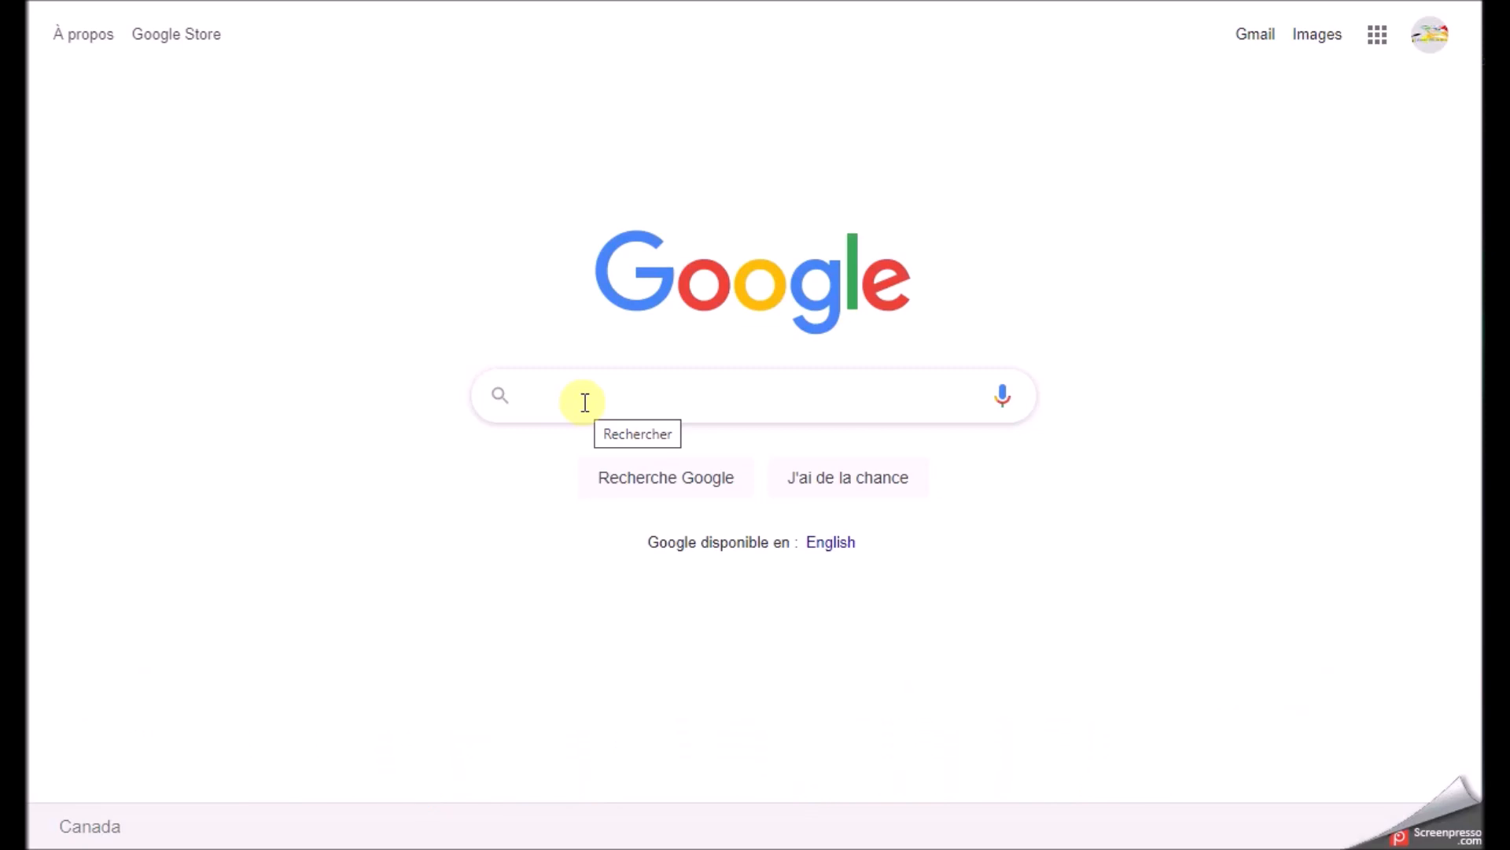
# Search Google for "ariana grande" and show the image results
pyautogui.click(587, 400)
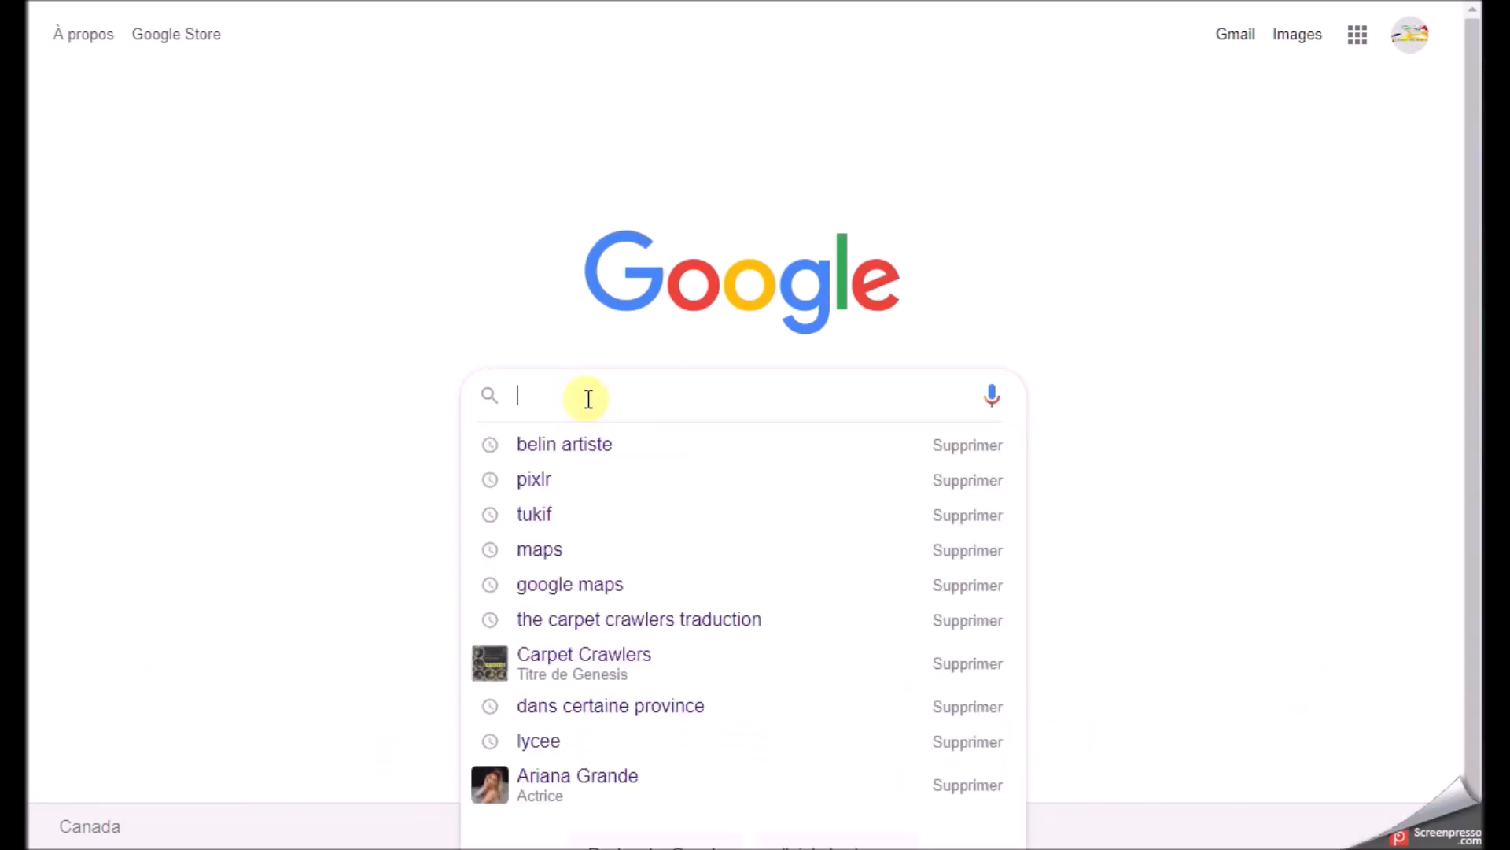
pyautogui.write('Araina')
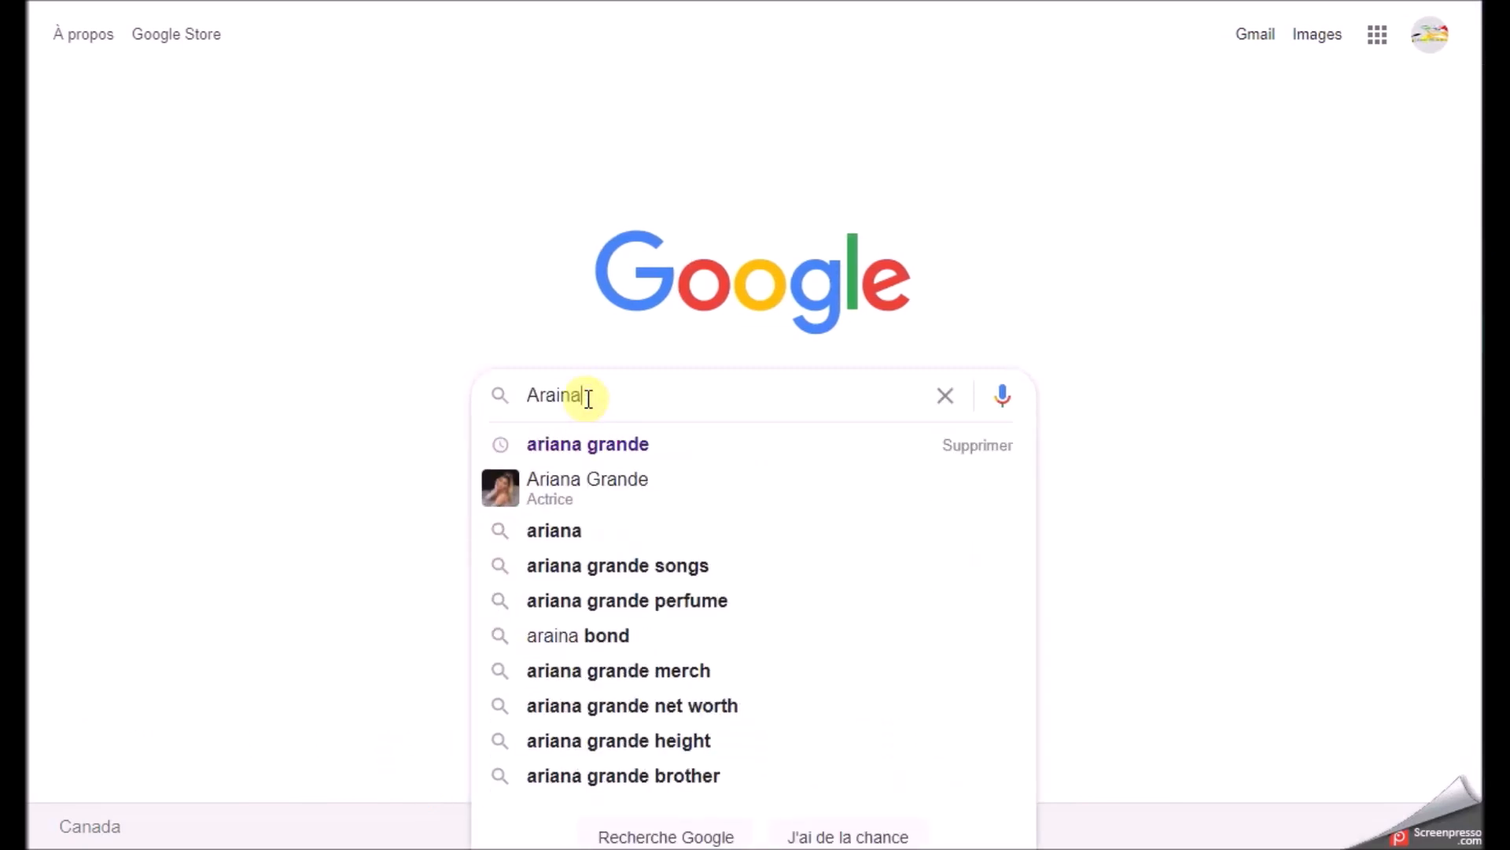
pyautogui.click(604, 446)
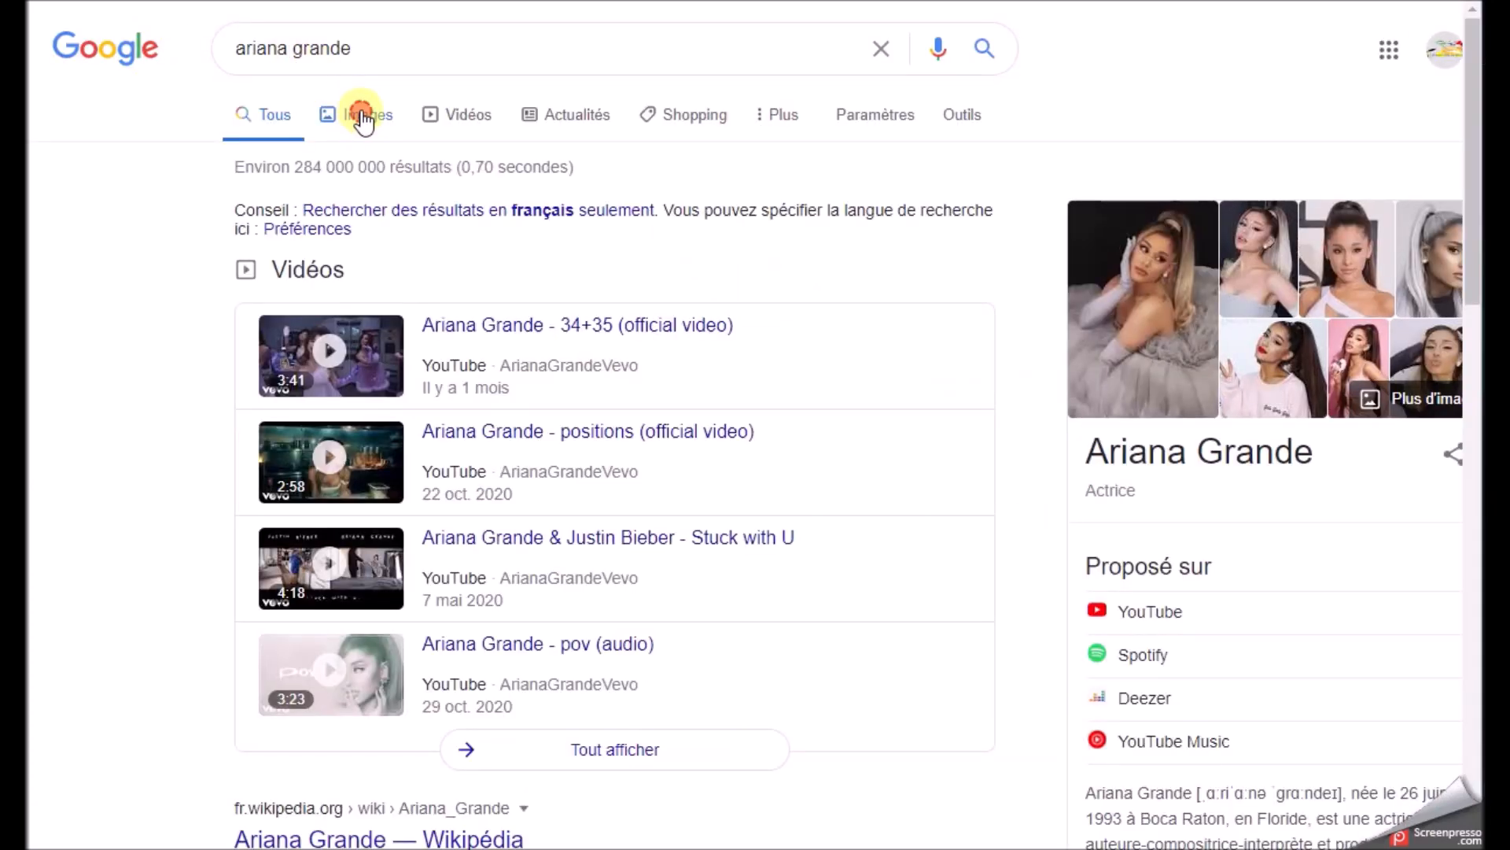
pyautogui.click(363, 118)
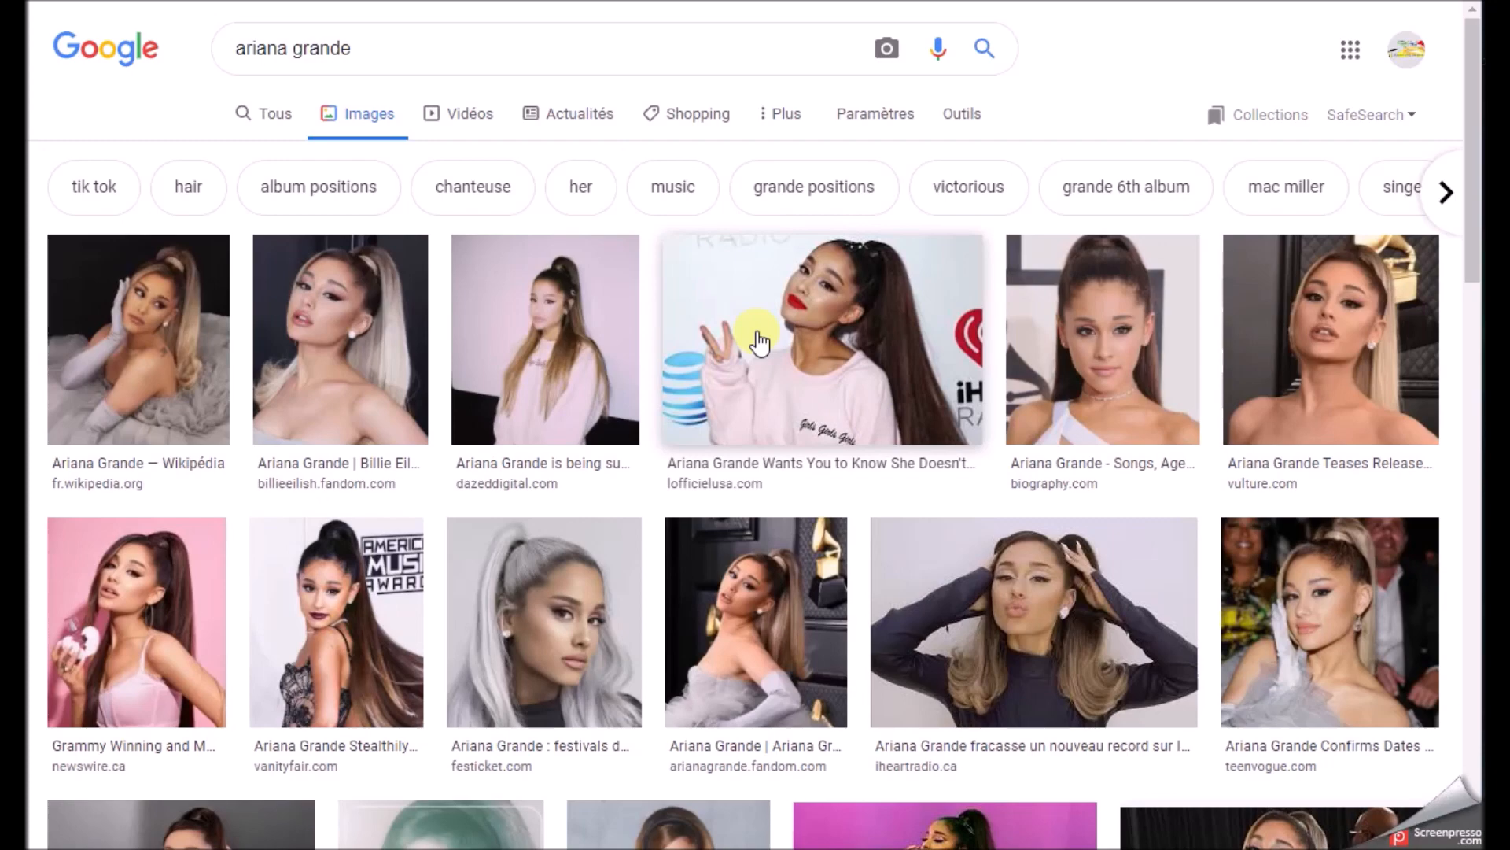
# Preview the lofficielusa.com photo with the pink sweatshirt and browse the surrounding image results
pyautogui.click(758, 341)
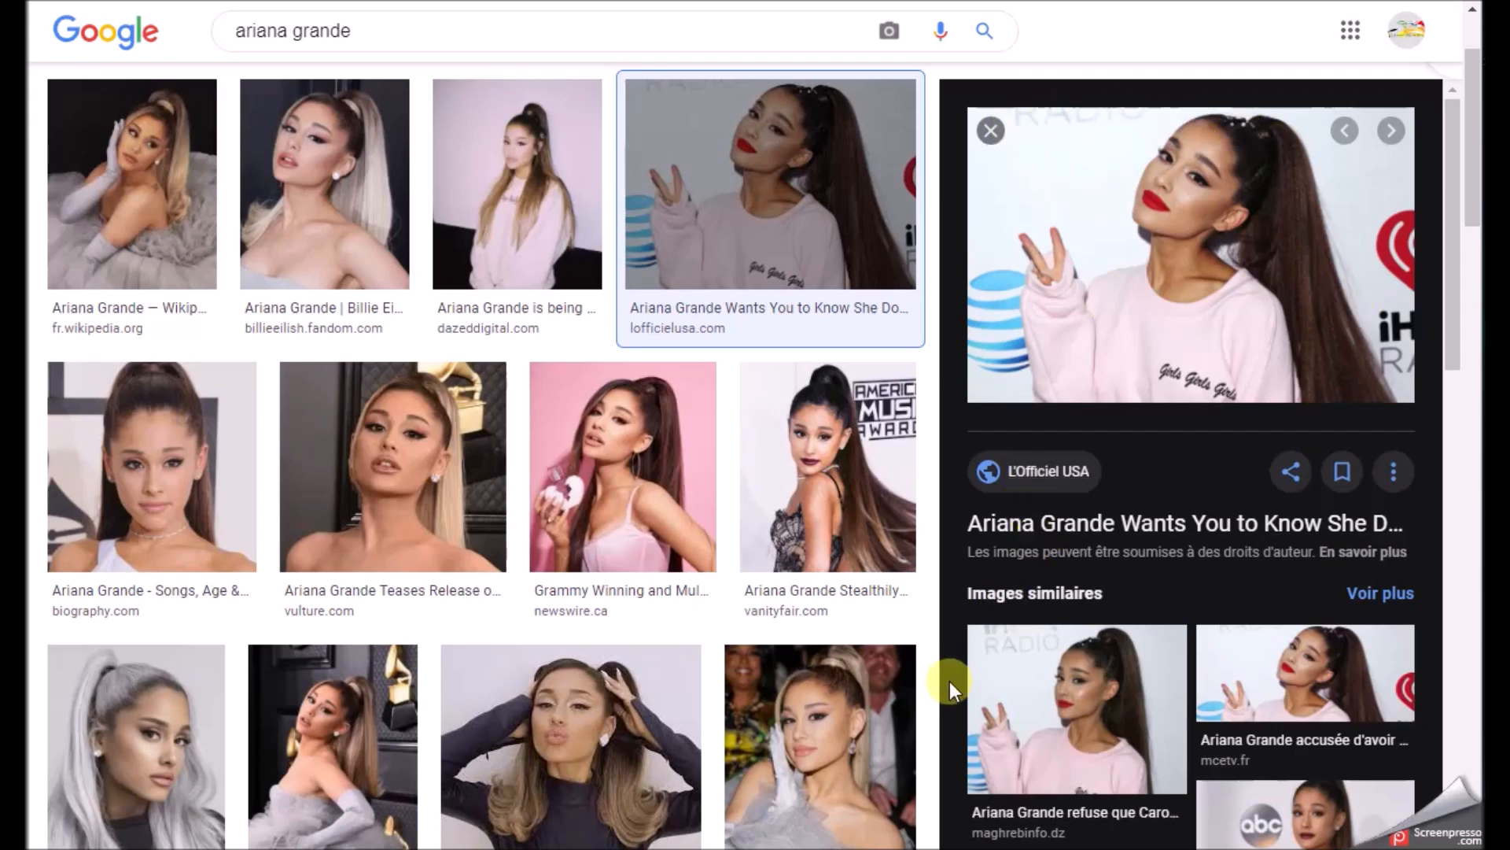
pyautogui.scroll(-5, 951, 678)
pyautogui.scroll(-4, 769, 225)
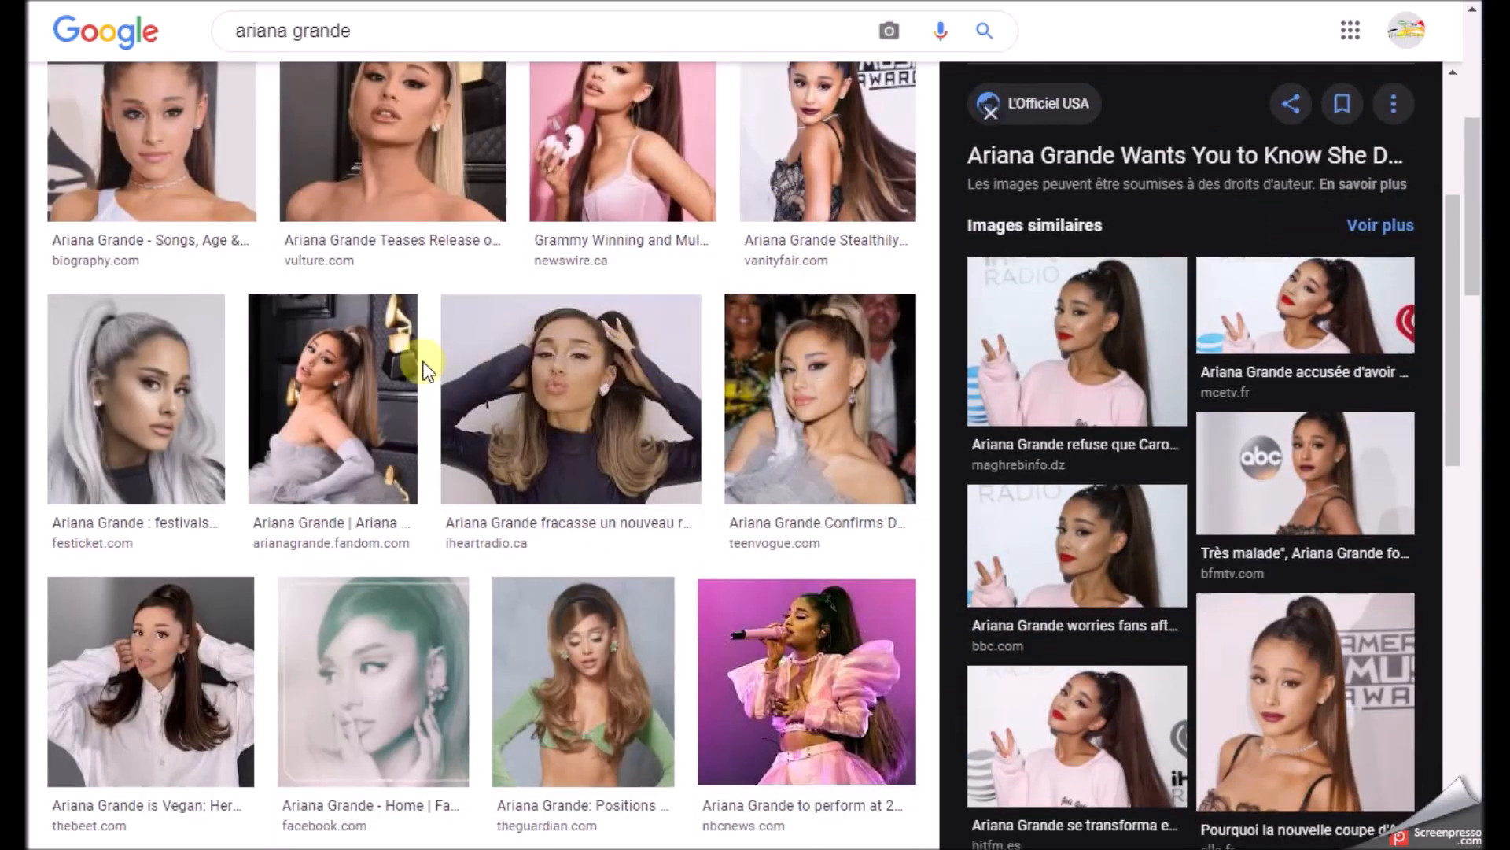
pyautogui.scroll(4, 637, 370)
pyautogui.scroll(4, 1039, 360)
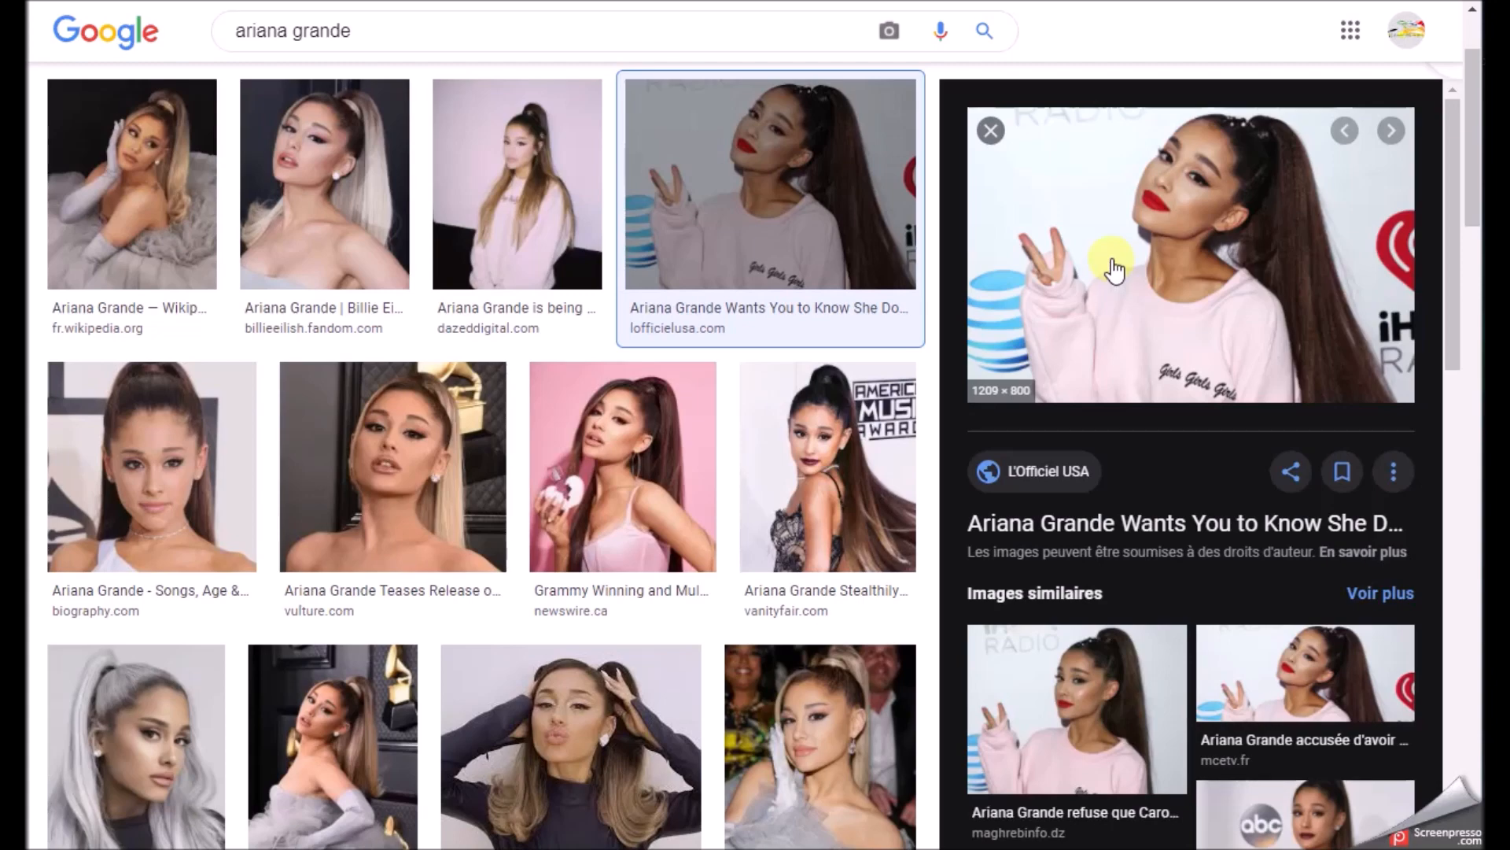
# Check the previewed photo's source article on the L'Officiel site, close it, and look at the image's saving options
pyautogui.click(1113, 267)
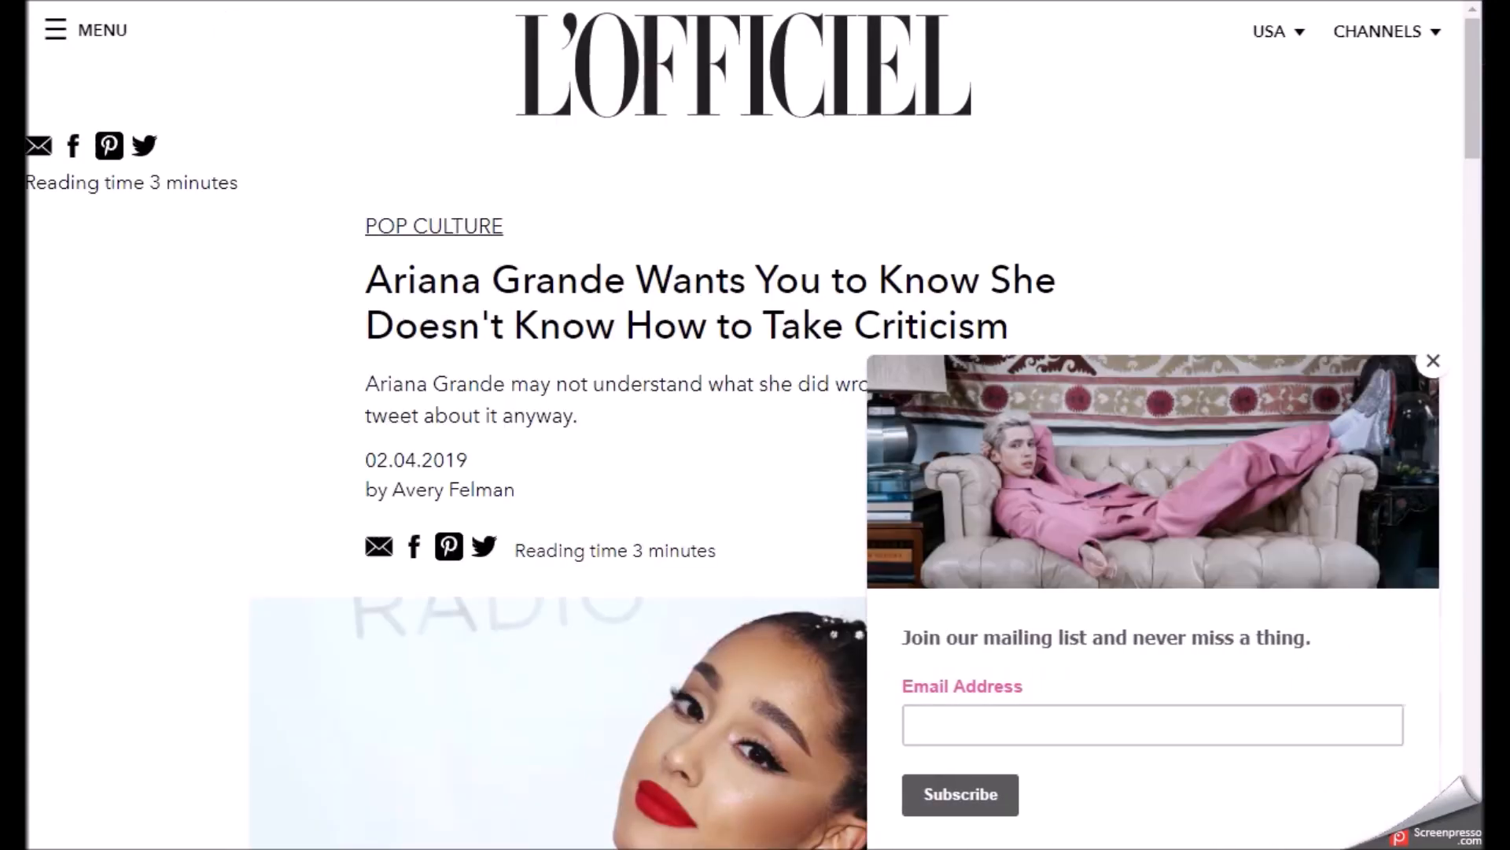
pyautogui.hotkey('ctrl', 'w')
pyautogui.moveTo(1097, 246); pyautogui.dragTo(1479, 306)
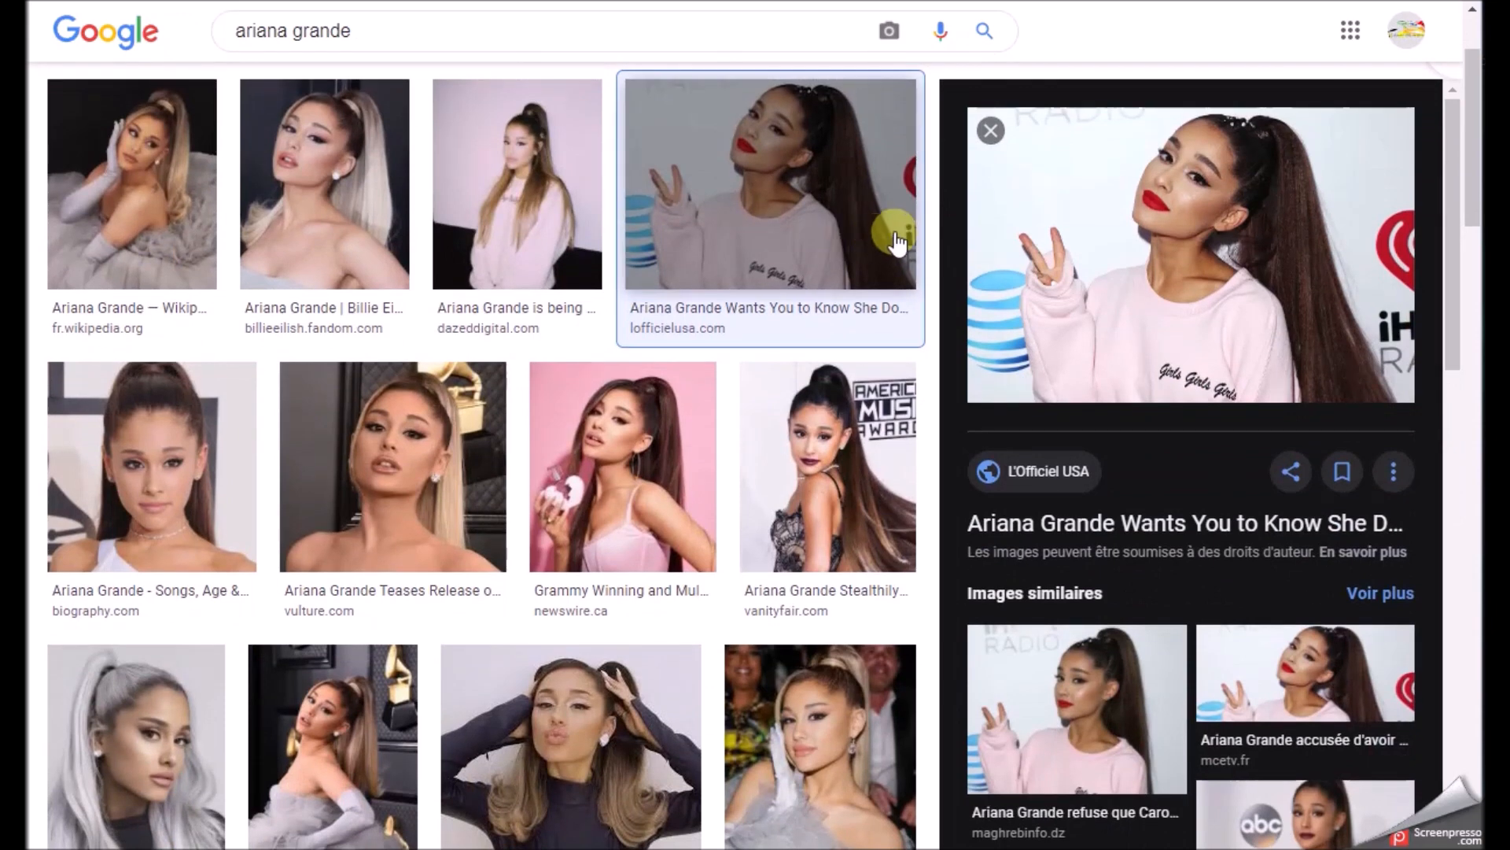
pyautogui.rightClick(1075, 284)
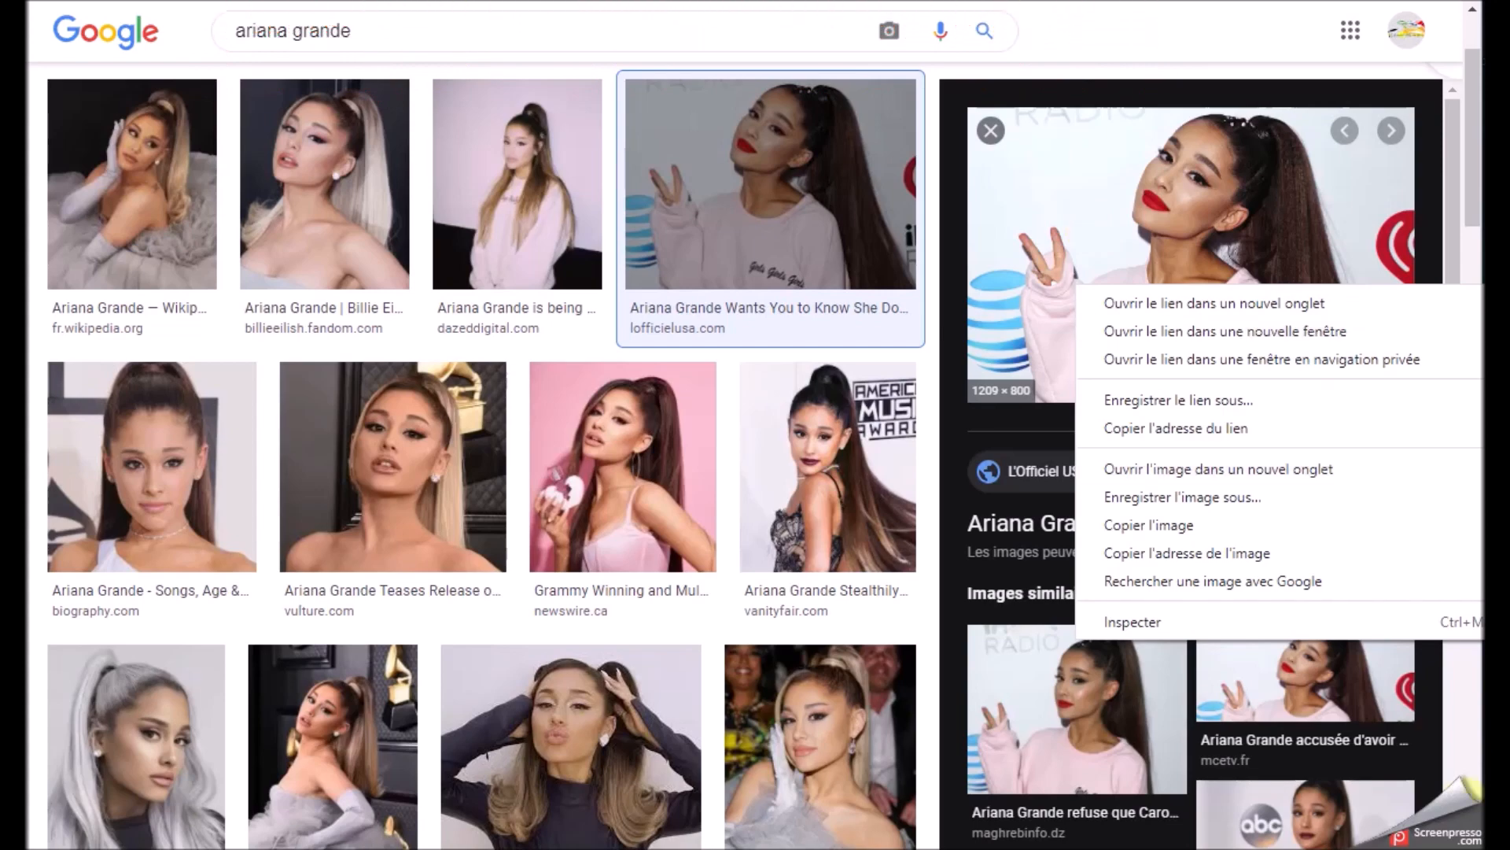
pyautogui.click(621, 365)
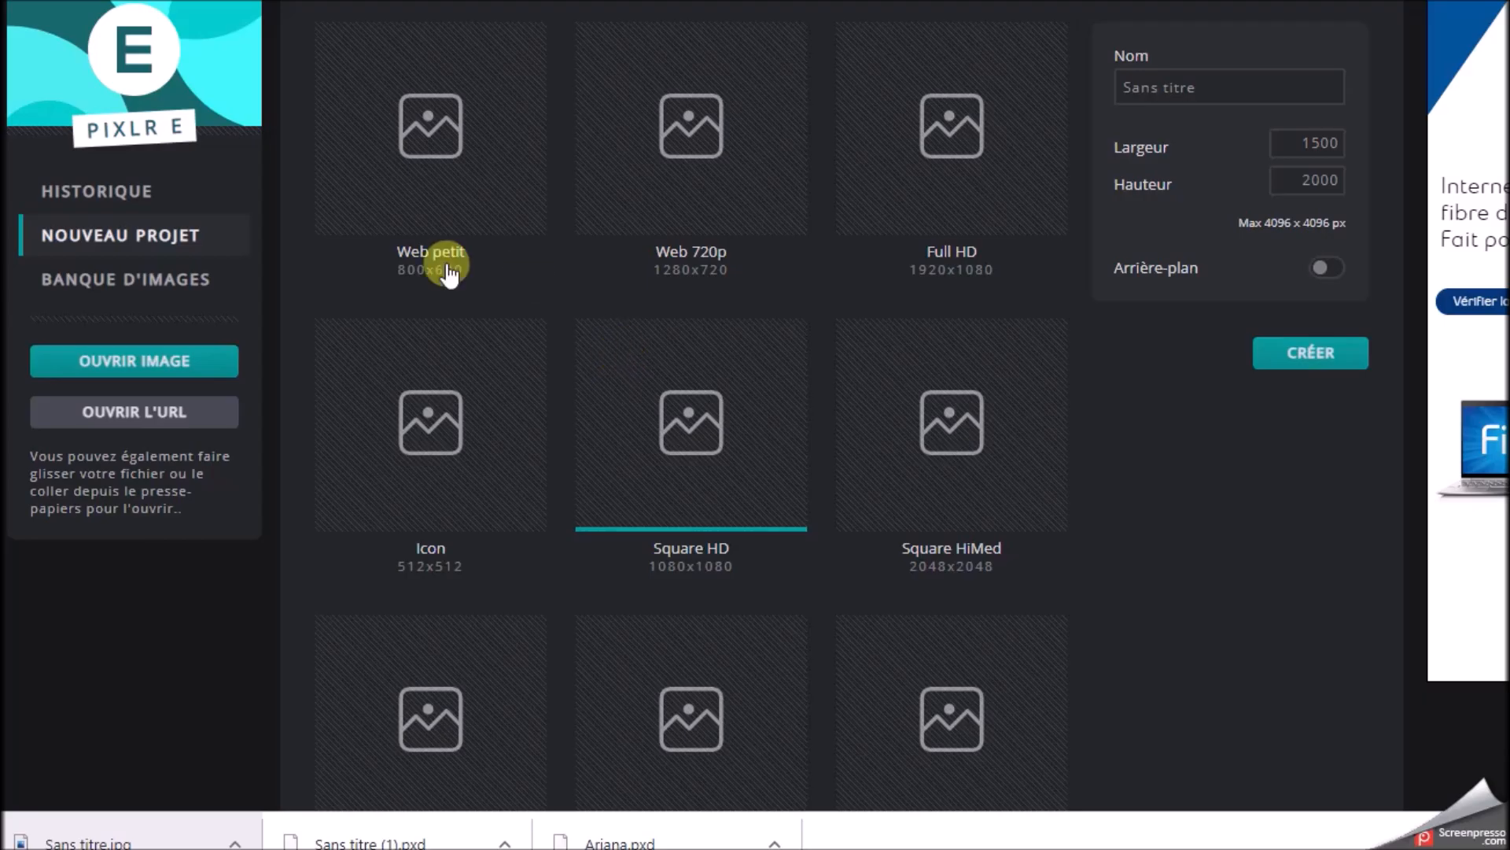
# Switch to Pixlr E and create a new project 1500 px wide and 2000 px high
pyautogui.click(103, 236)
pyautogui.moveTo(1295, 148); pyautogui.dragTo(1346, 157)
pyautogui.write('1500')
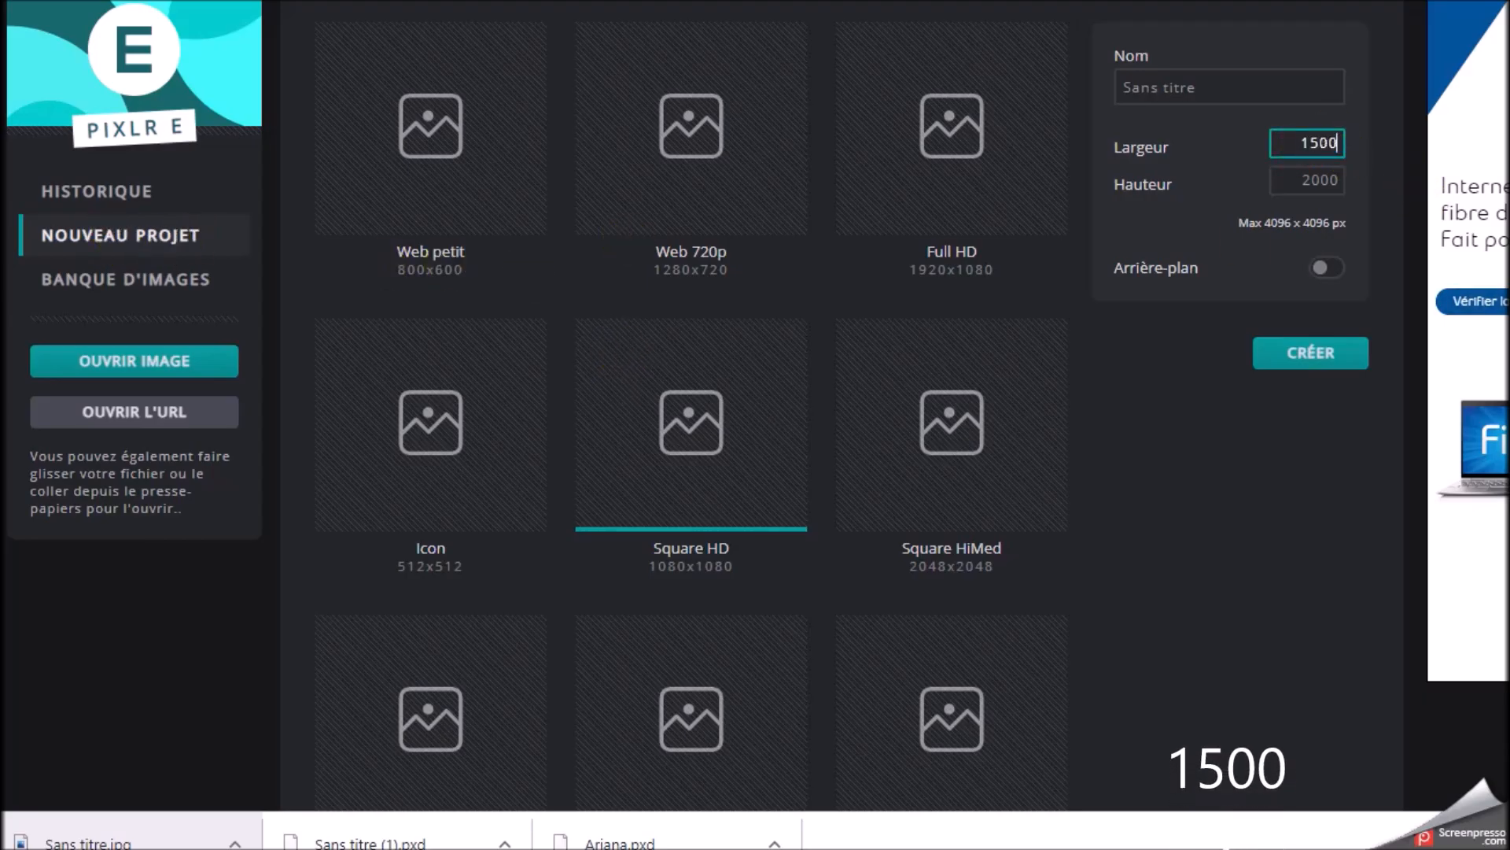
pyautogui.moveTo(1300, 180); pyautogui.dragTo(1342, 182)
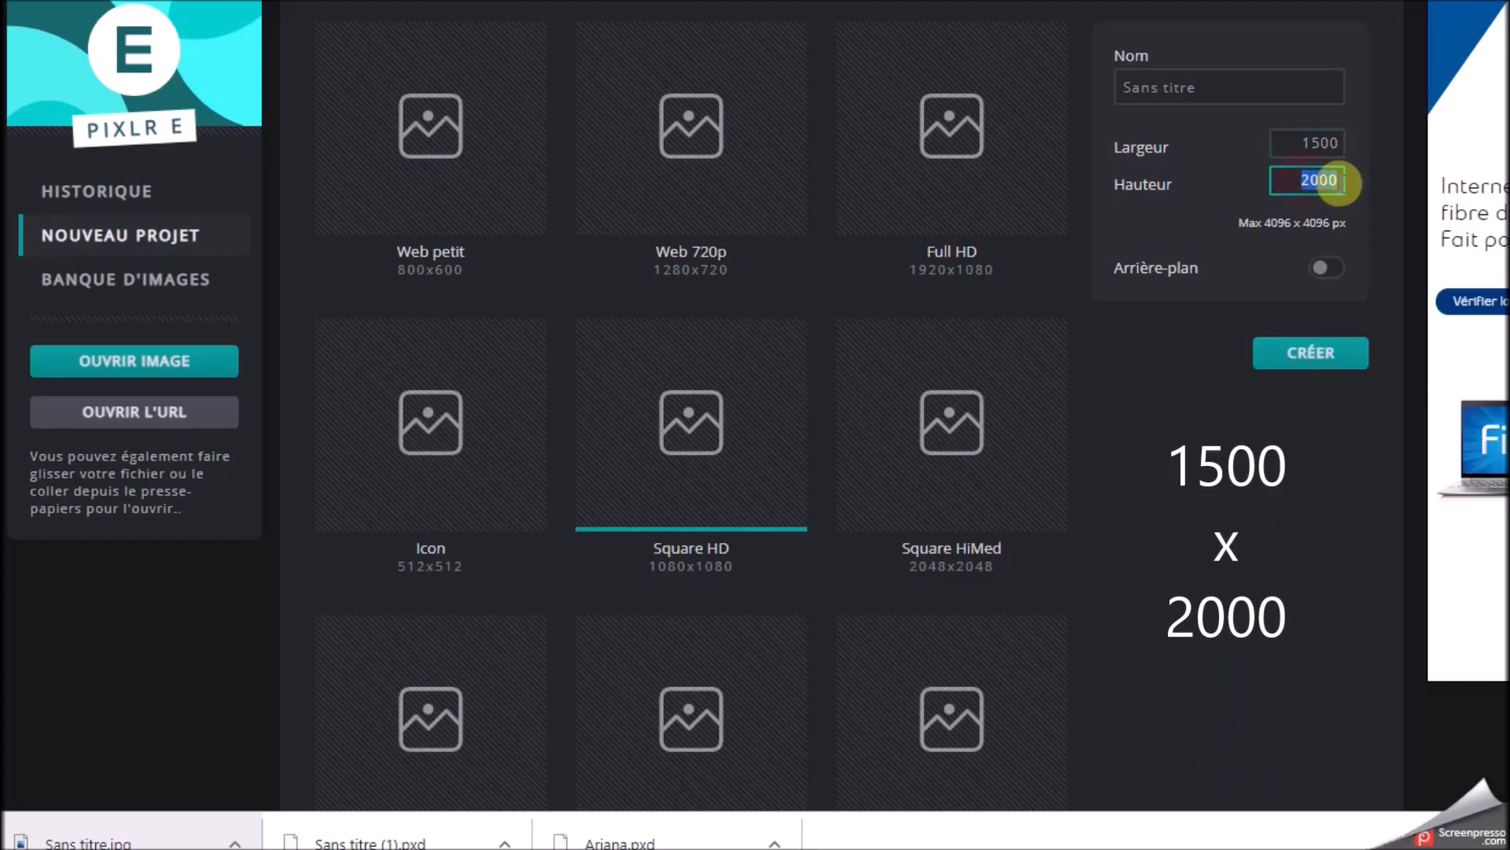
pyautogui.write('2000')
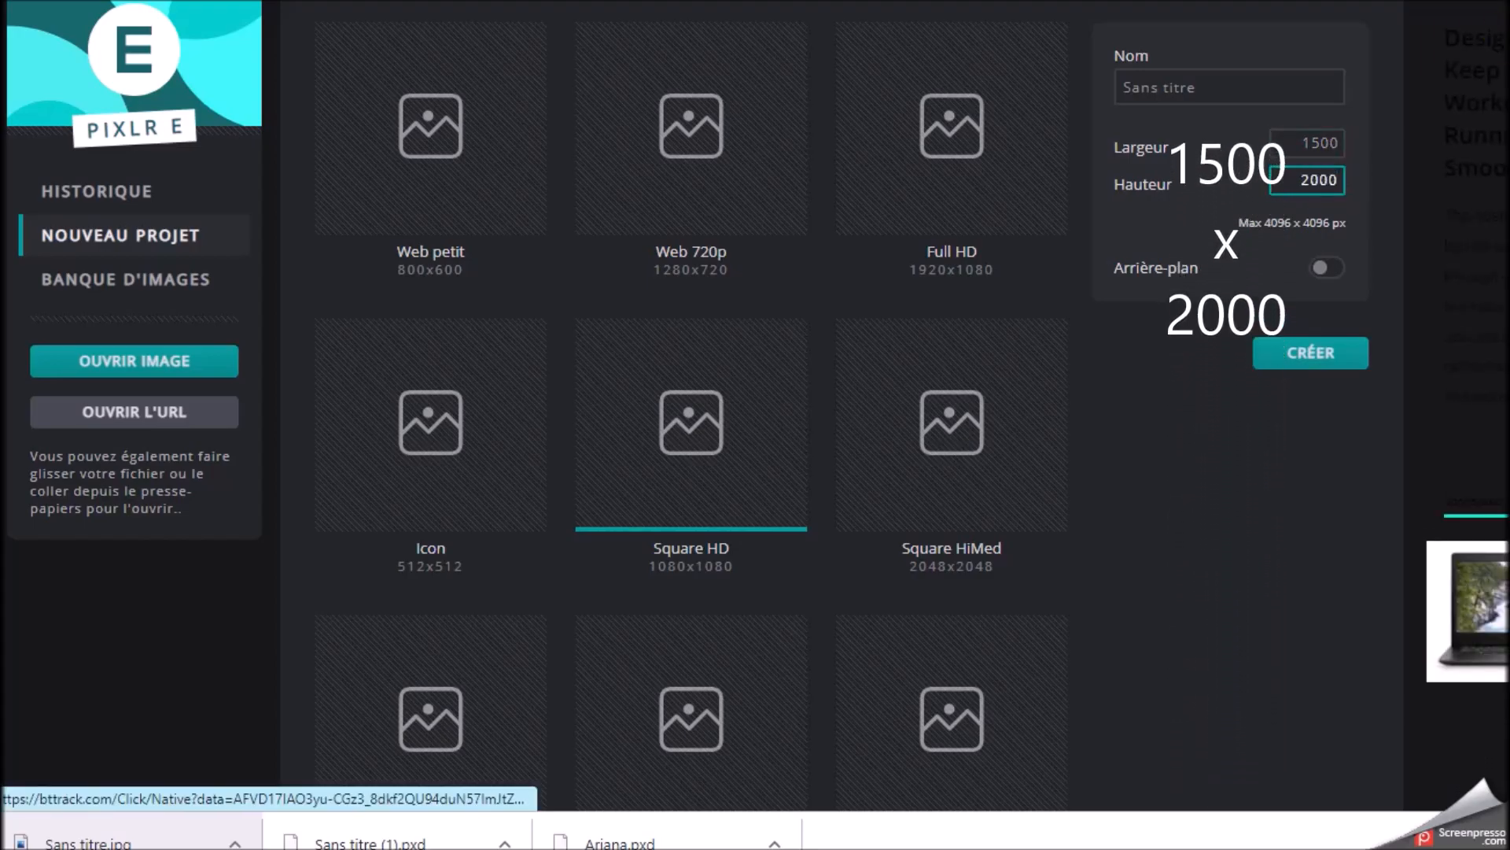
pyautogui.click(1290, 356)
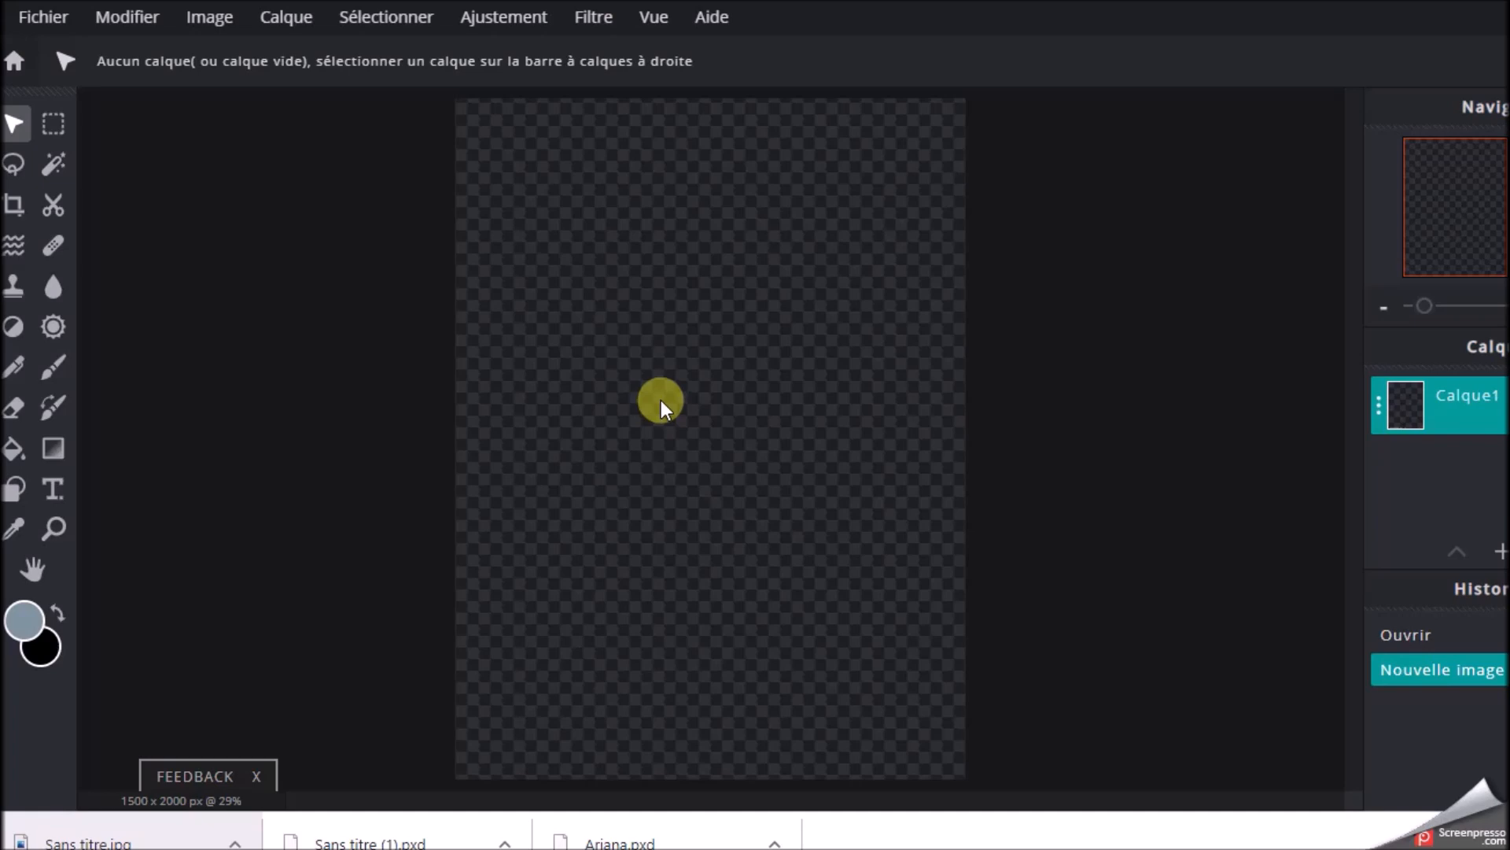
# Open the saved AG photo as a separate image
pyautogui.click(43, 16)
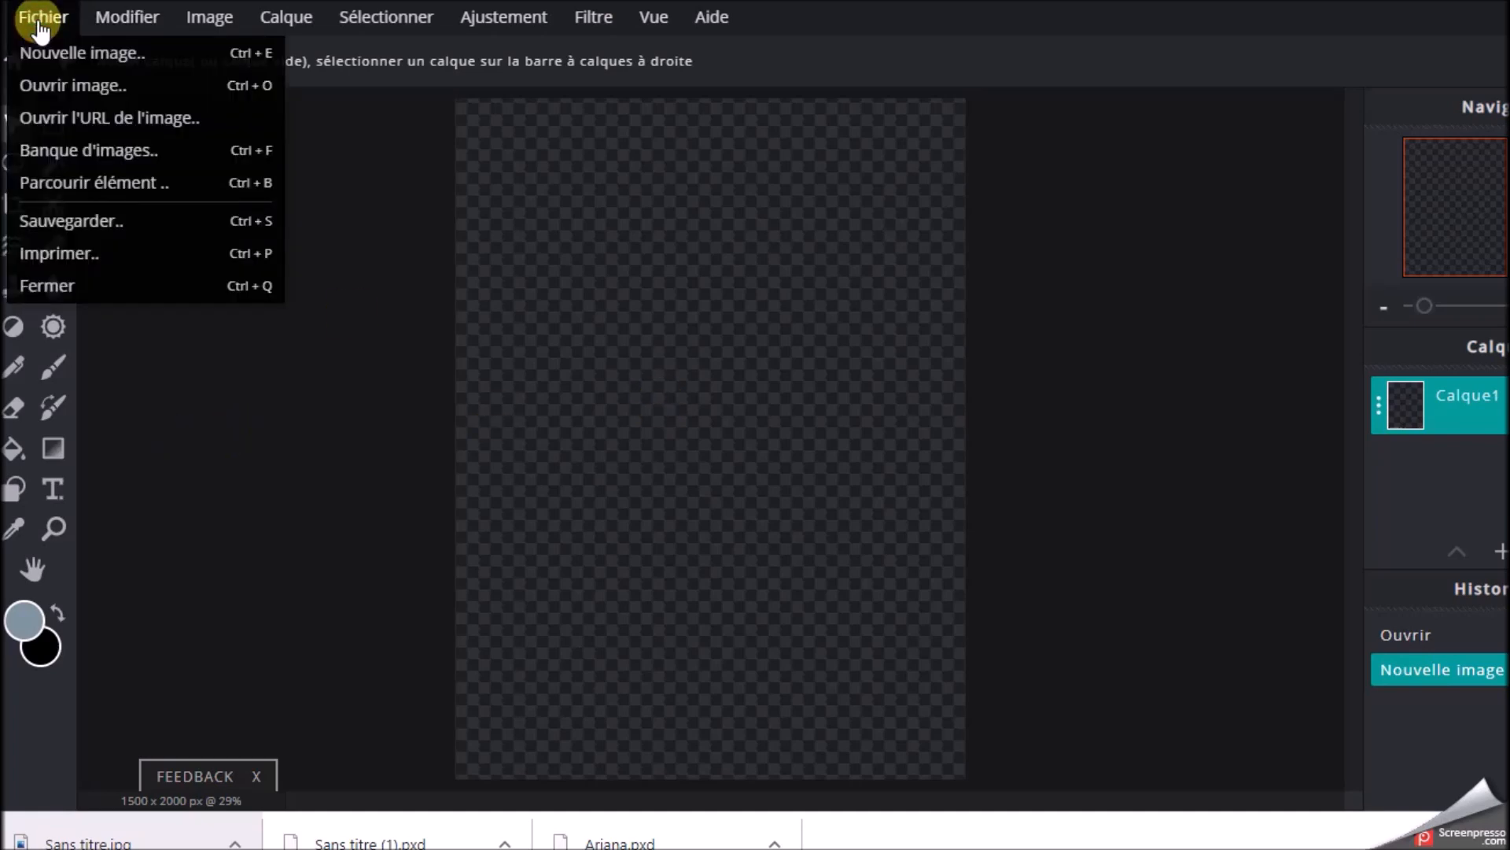
pyautogui.click(45, 82)
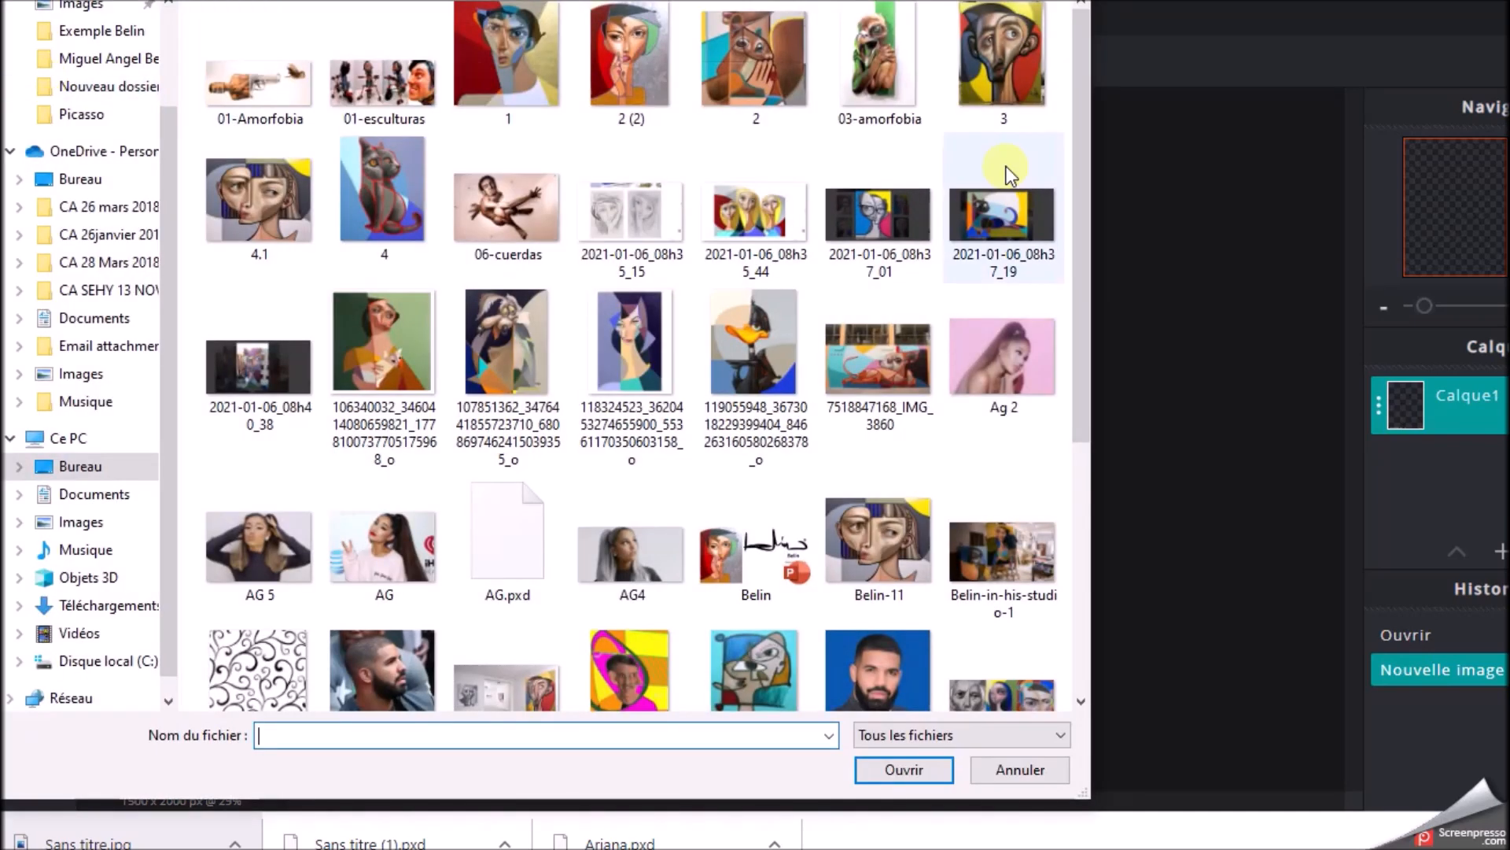
pyautogui.click(390, 541)
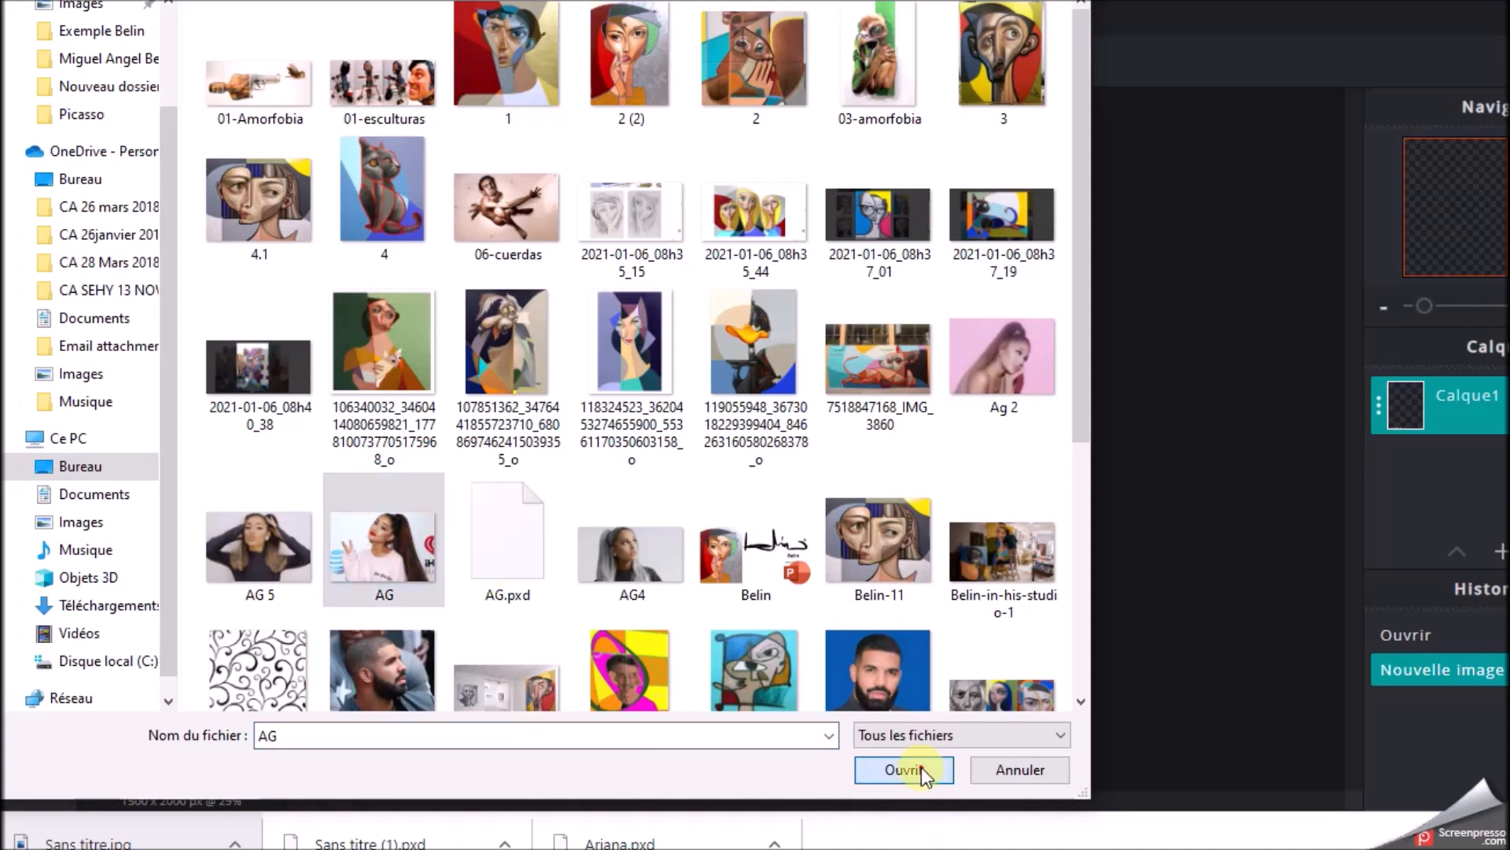
pyautogui.click(922, 767)
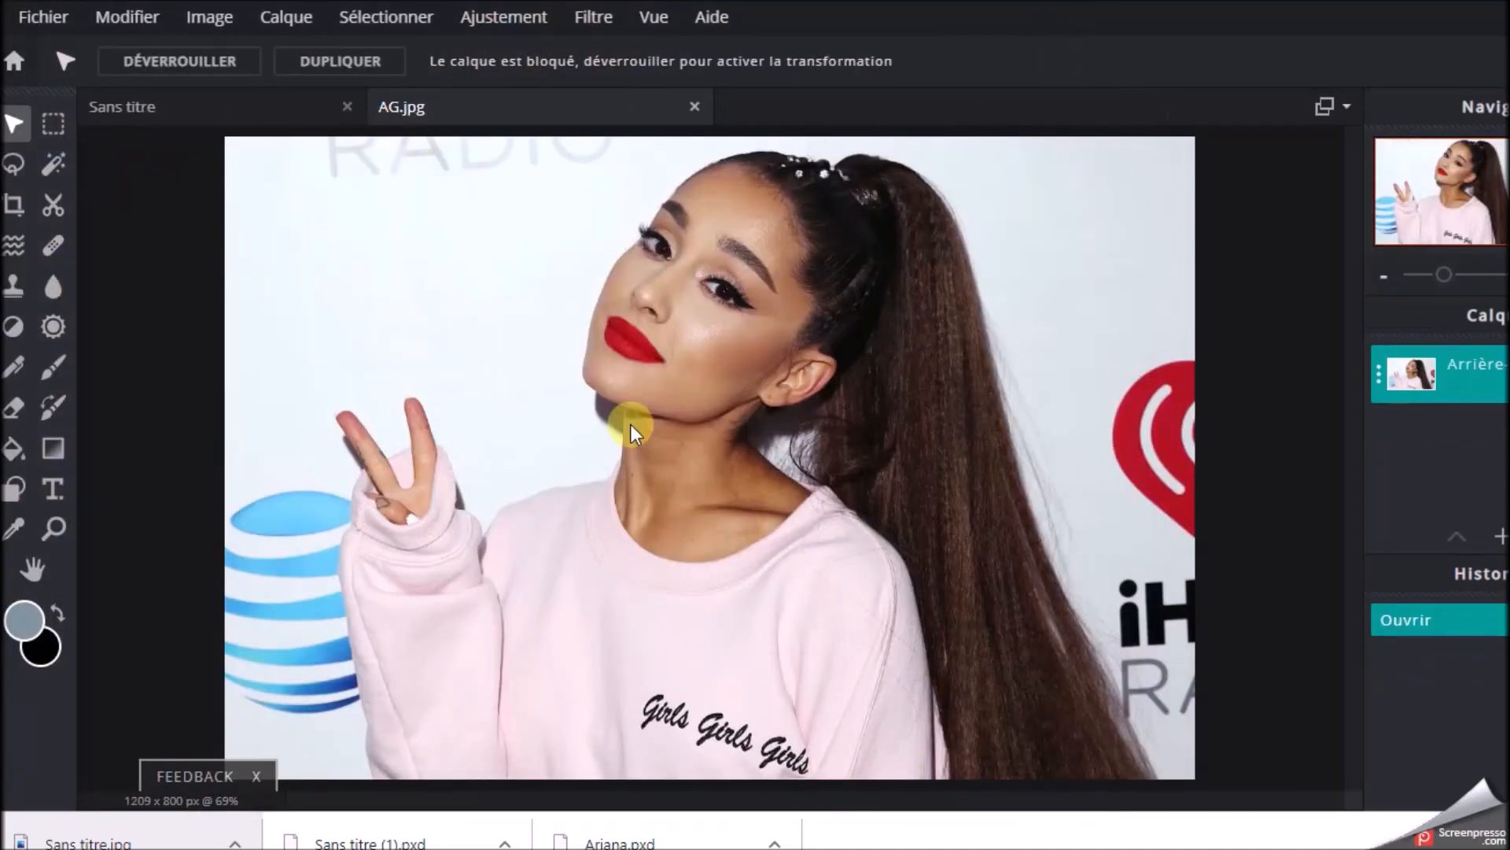
# Set the Magic Wand tolerance to 10, then select and delete the white backdrop between the raised hand and the face
pyautogui.click(50, 167)
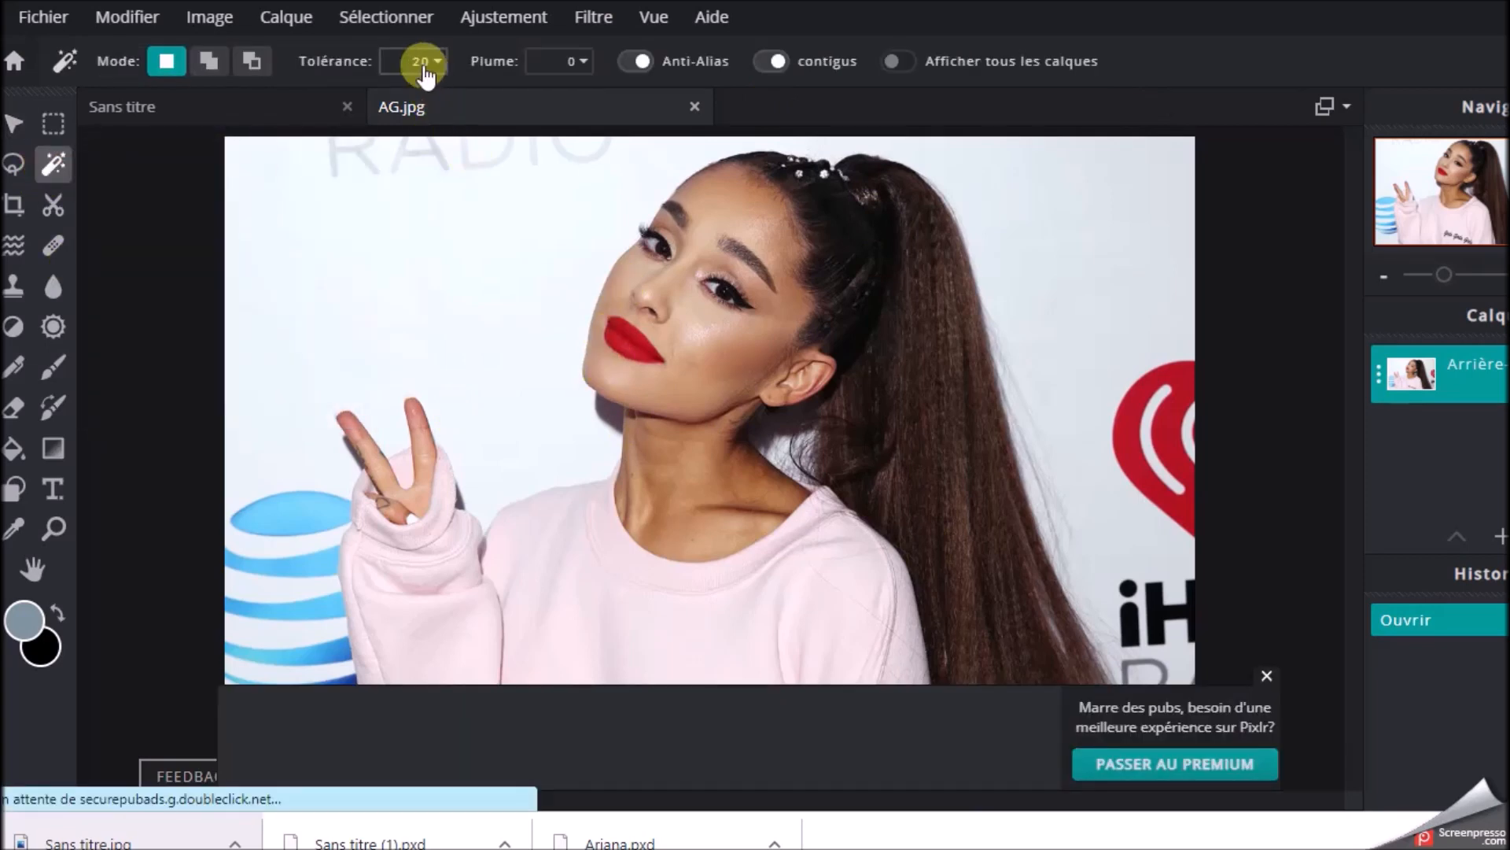
pyautogui.click(425, 254)
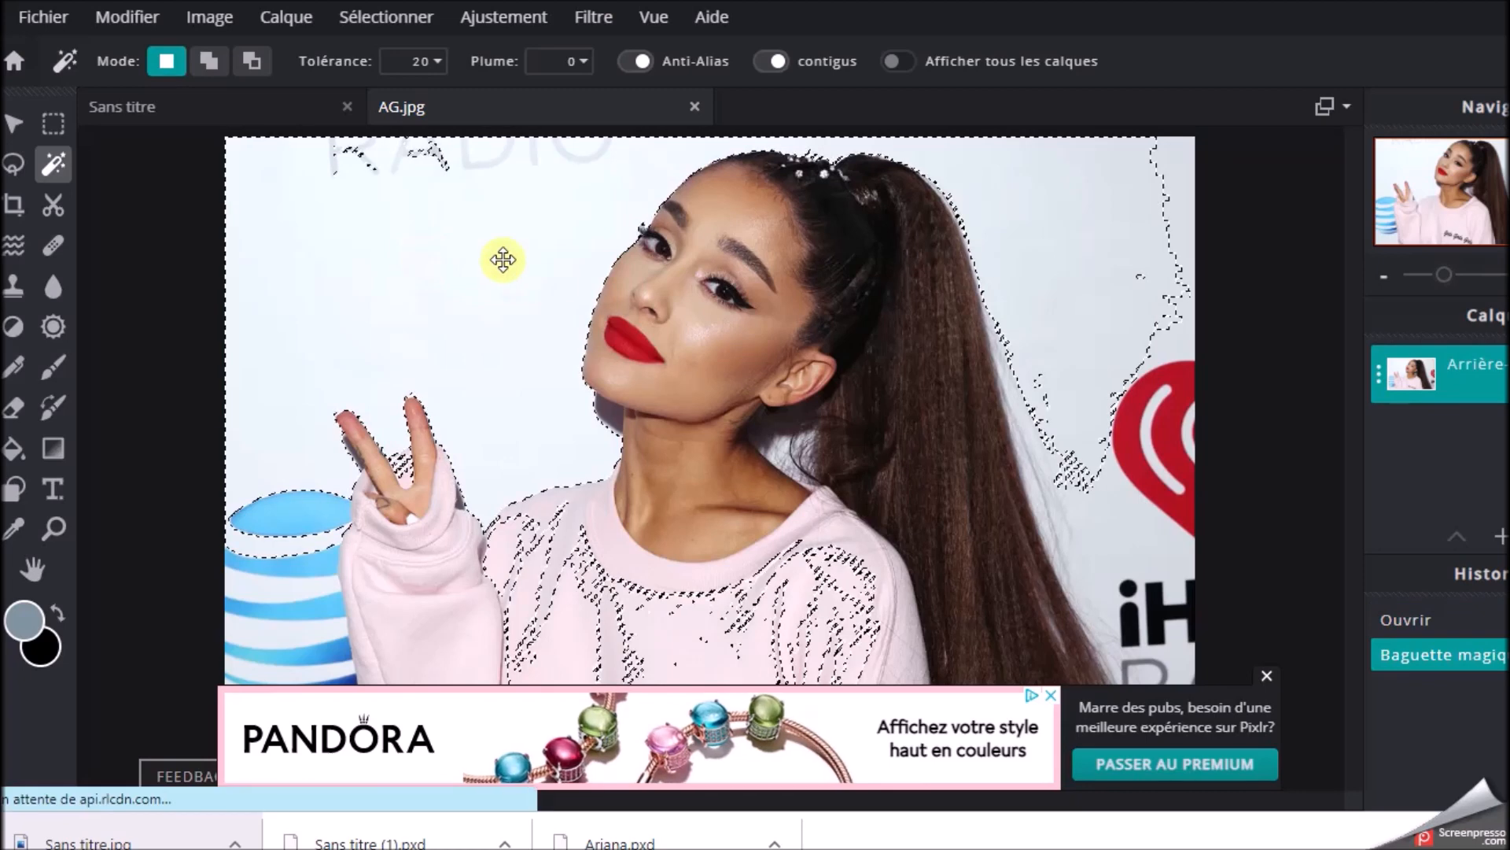
pyautogui.click(179, 280)
pyautogui.click(427, 61)
pyautogui.moveTo(262, 100); pyautogui.dragTo(253, 101)
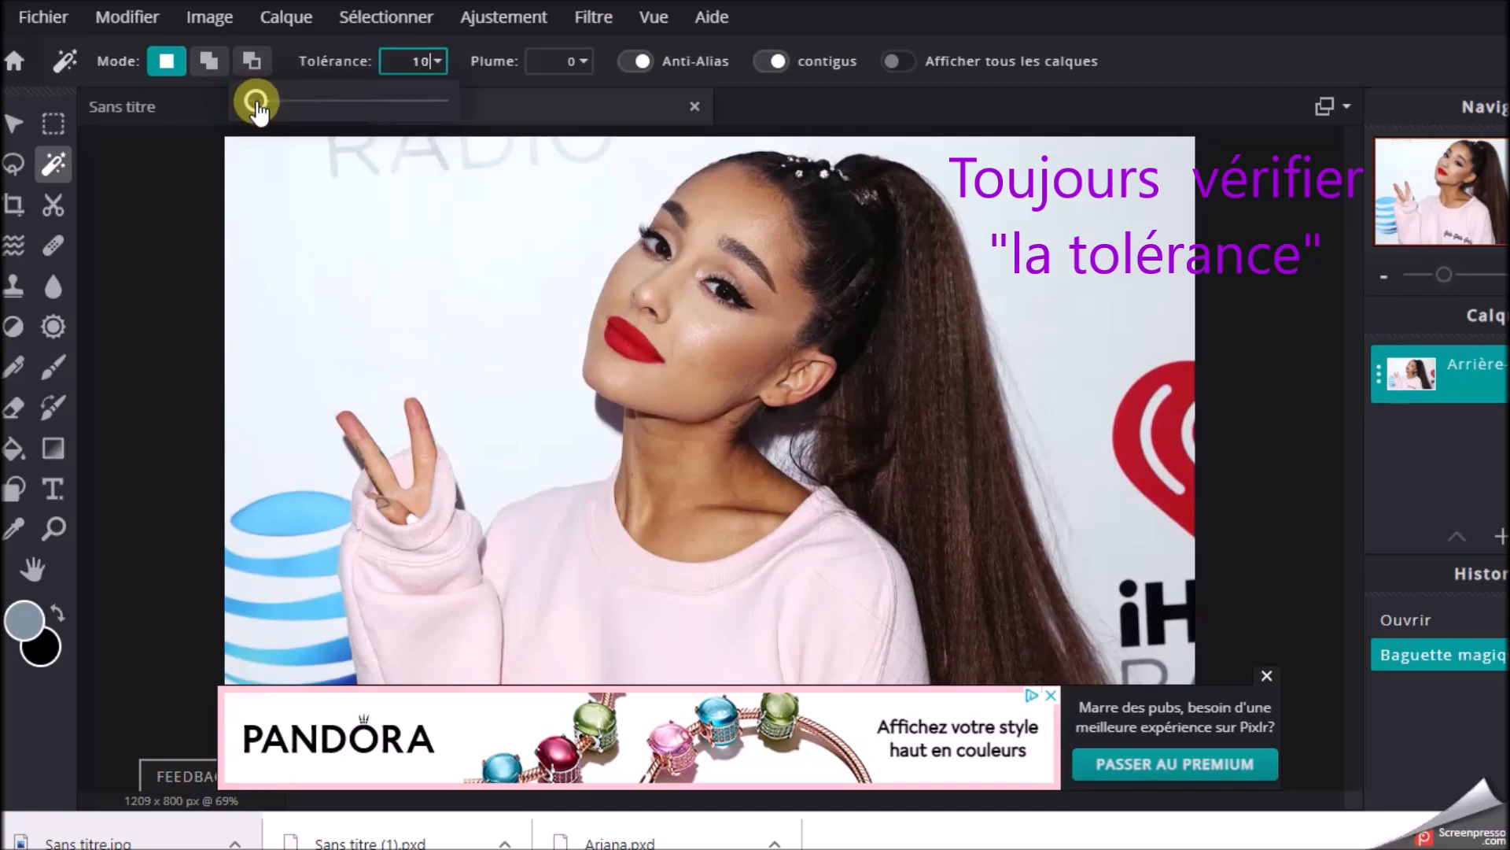
pyautogui.click(379, 284)
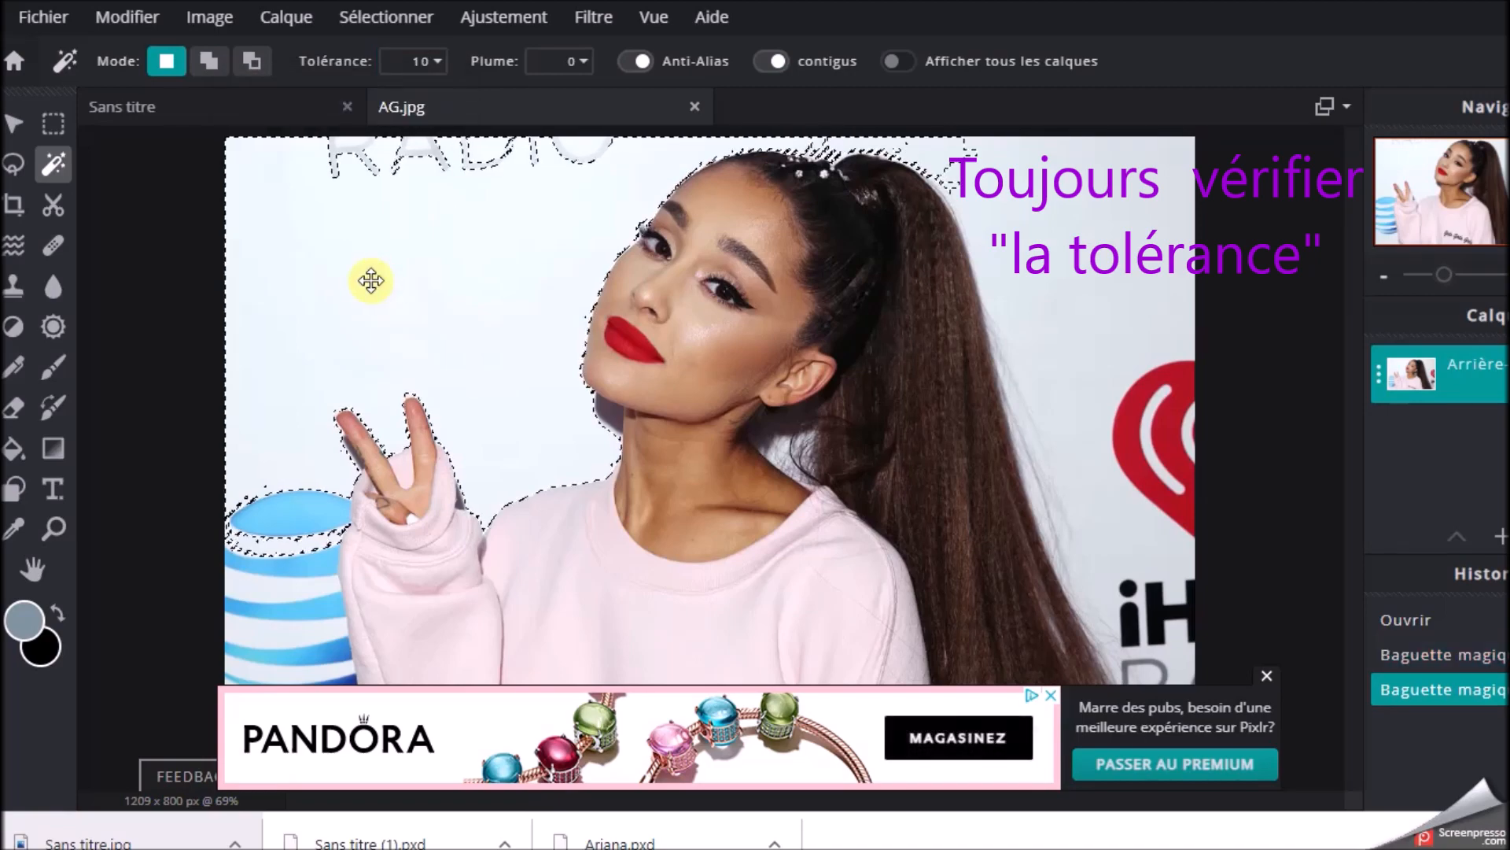
pyautogui.press('Delete')
# Delete the remaining white backdrop beside the ponytail and in both lower corners of the photo with the Magic Wand
pyautogui.click(1055, 313)
pyautogui.press('Delete')
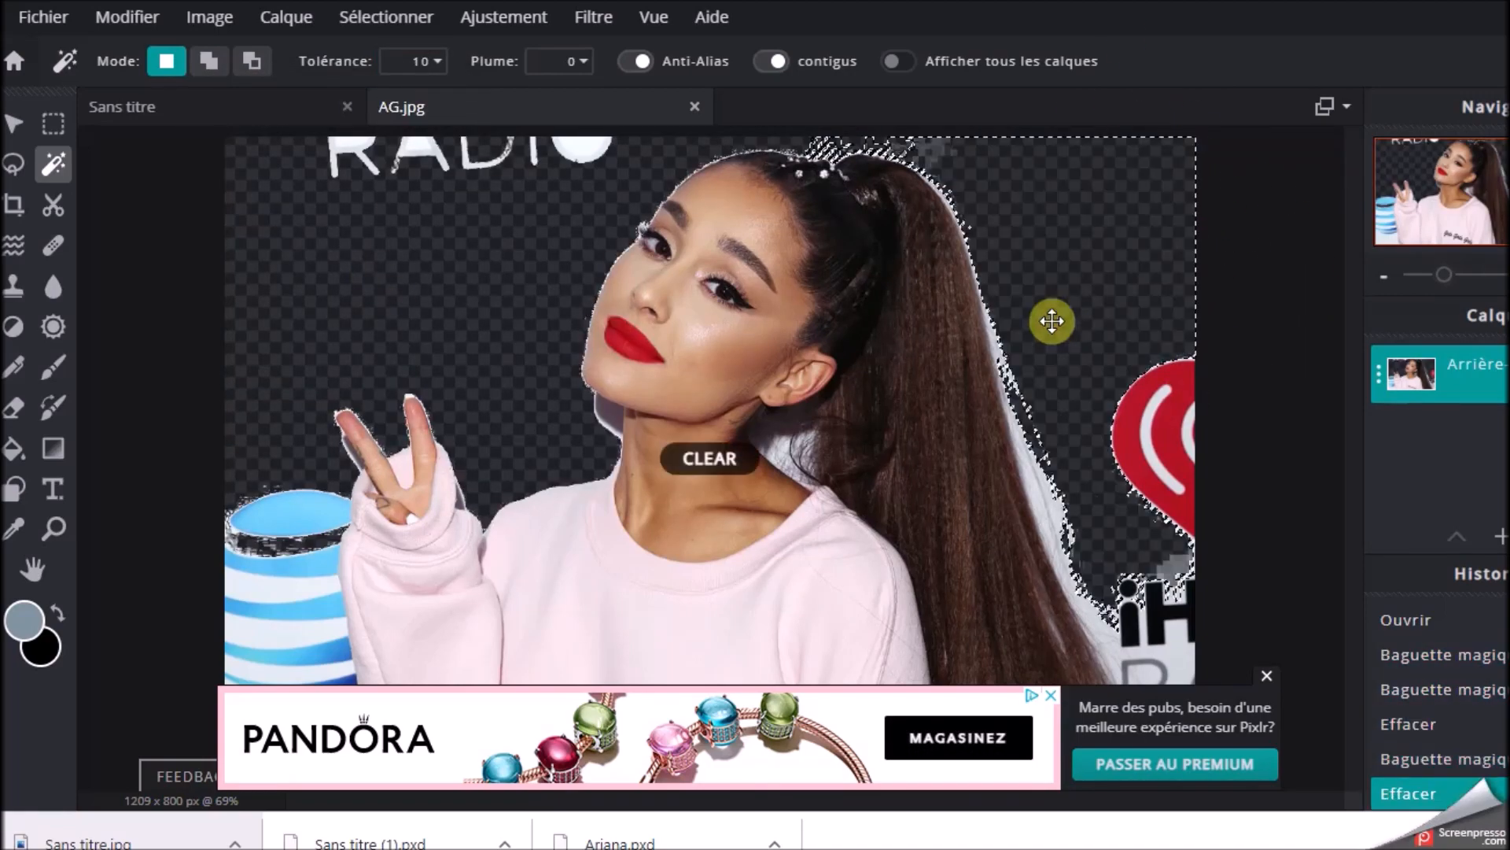
pyautogui.click(1267, 675)
pyautogui.click(303, 725)
pyautogui.press('Delete')
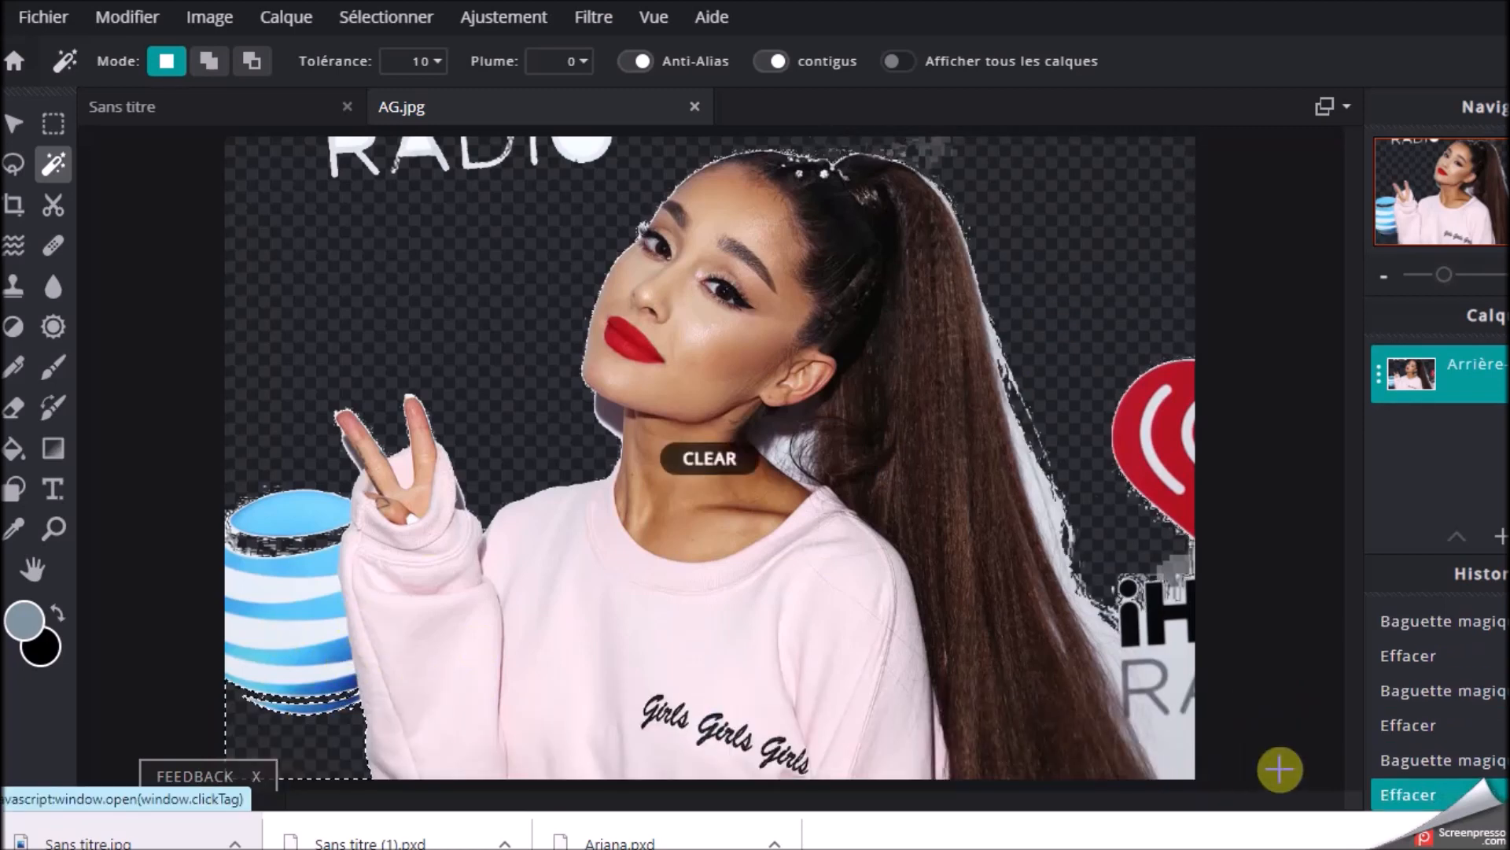
pyautogui.click(1170, 721)
pyautogui.press('Delete')
pyautogui.click(567, 270)
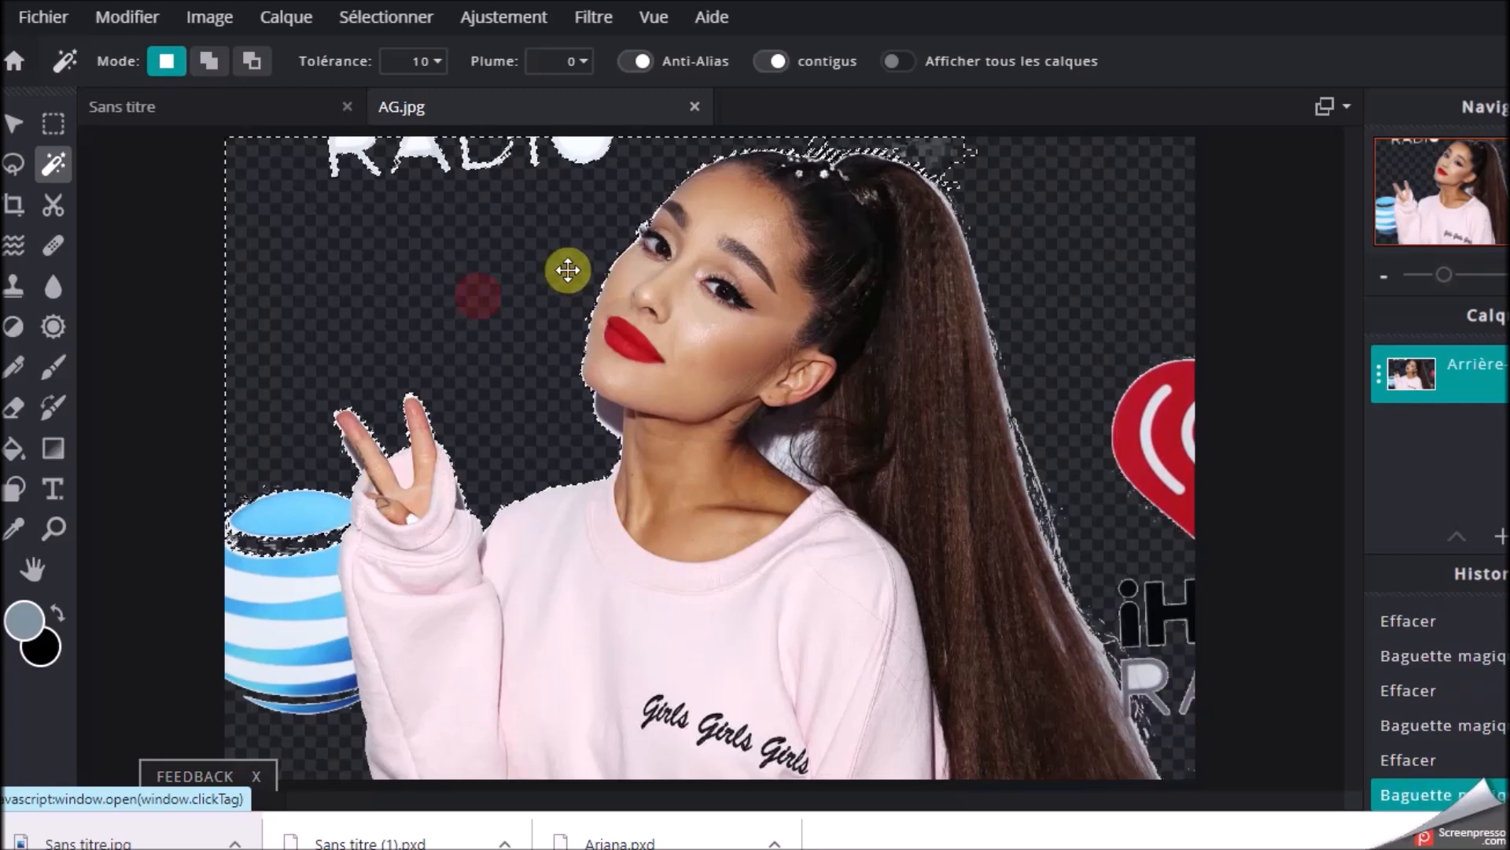
# Lasso and delete the RADIO lettering above the figure and the heart logo with its lettering beside the ponytail
pyautogui.click(13, 164)
pyautogui.click(282, 173)
pyautogui.click(198, 189)
pyautogui.moveTo(284, 162)
pyautogui.mouseDown()
pyautogui.moveTo(486, 219)
pyautogui.moveTo(631, 160)
pyautogui.moveTo(380, 97)
pyautogui.moveTo(292, 155)
pyautogui.mouseUp()
pyautogui.press('Delete')
pyautogui.moveTo(1105, 323)
pyautogui.mouseDown()
pyautogui.moveTo(1081, 504)
pyautogui.moveTo(1111, 322)
pyautogui.mouseUp()
pyautogui.press('Delete')
# Lasso and delete the leftover backdrop under the chin and between the neck and the hair
pyautogui.scroll(5, 626, 469)
pyautogui.moveTo(556, 334)
pyautogui.mouseDown()
pyautogui.moveTo(493, 380)
pyautogui.moveTo(545, 324)
pyautogui.mouseUp()
pyautogui.press('Delete')
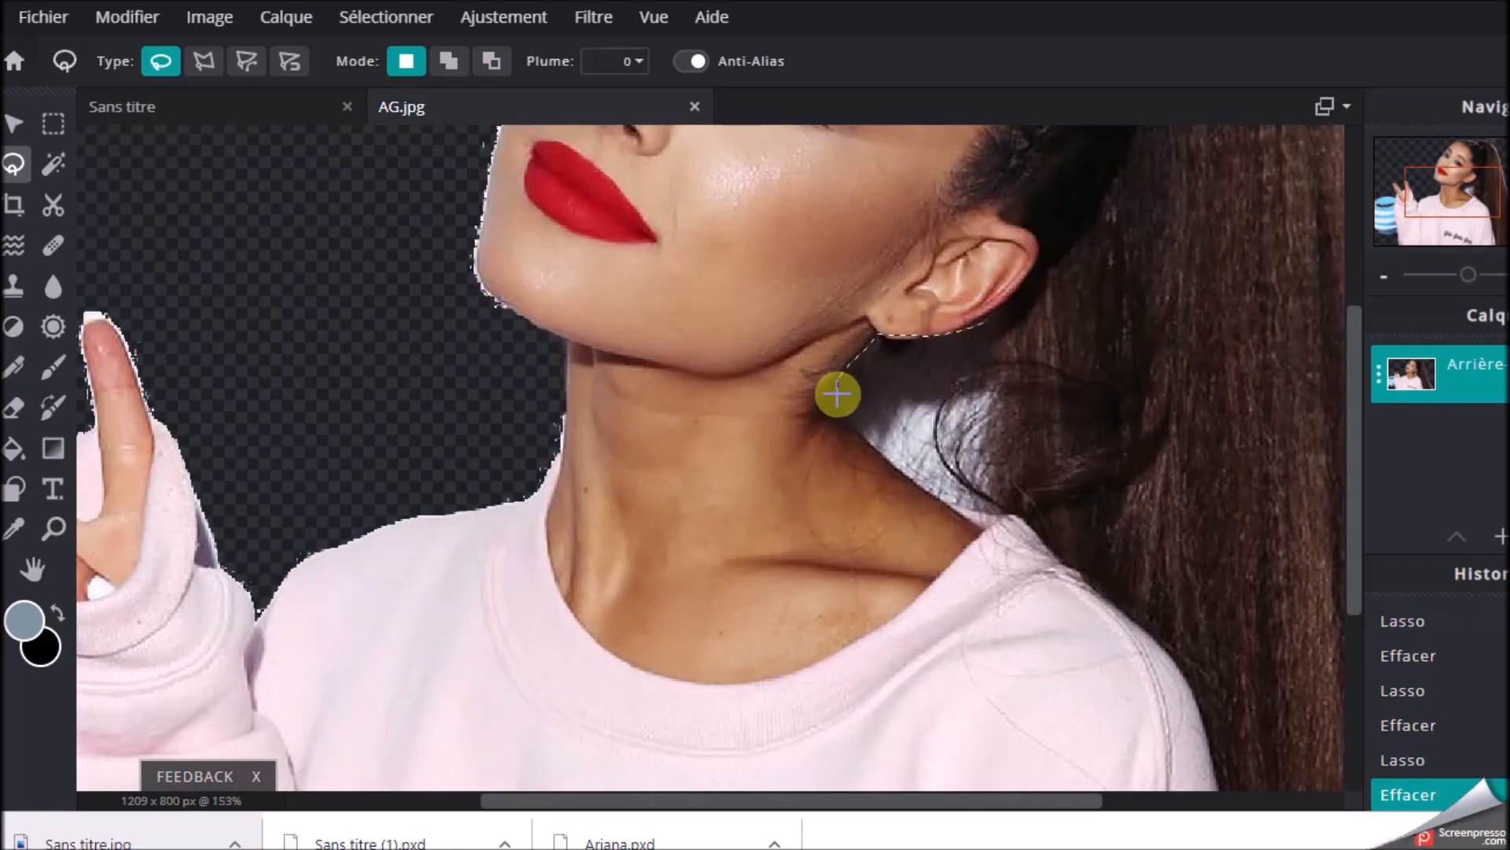
pyautogui.moveTo(836, 378); pyautogui.dragTo(984, 327)
pyautogui.press('Delete')
# Lasso and delete the blue striped logo beside the raised sleeve, then clear the selection
pyautogui.scroll(-4, 622, 427)
pyautogui.moveTo(289, 485)
pyautogui.mouseDown()
pyautogui.moveTo(292, 670)
pyautogui.moveTo(287, 488)
pyautogui.mouseUp()
pyautogui.press('Delete')
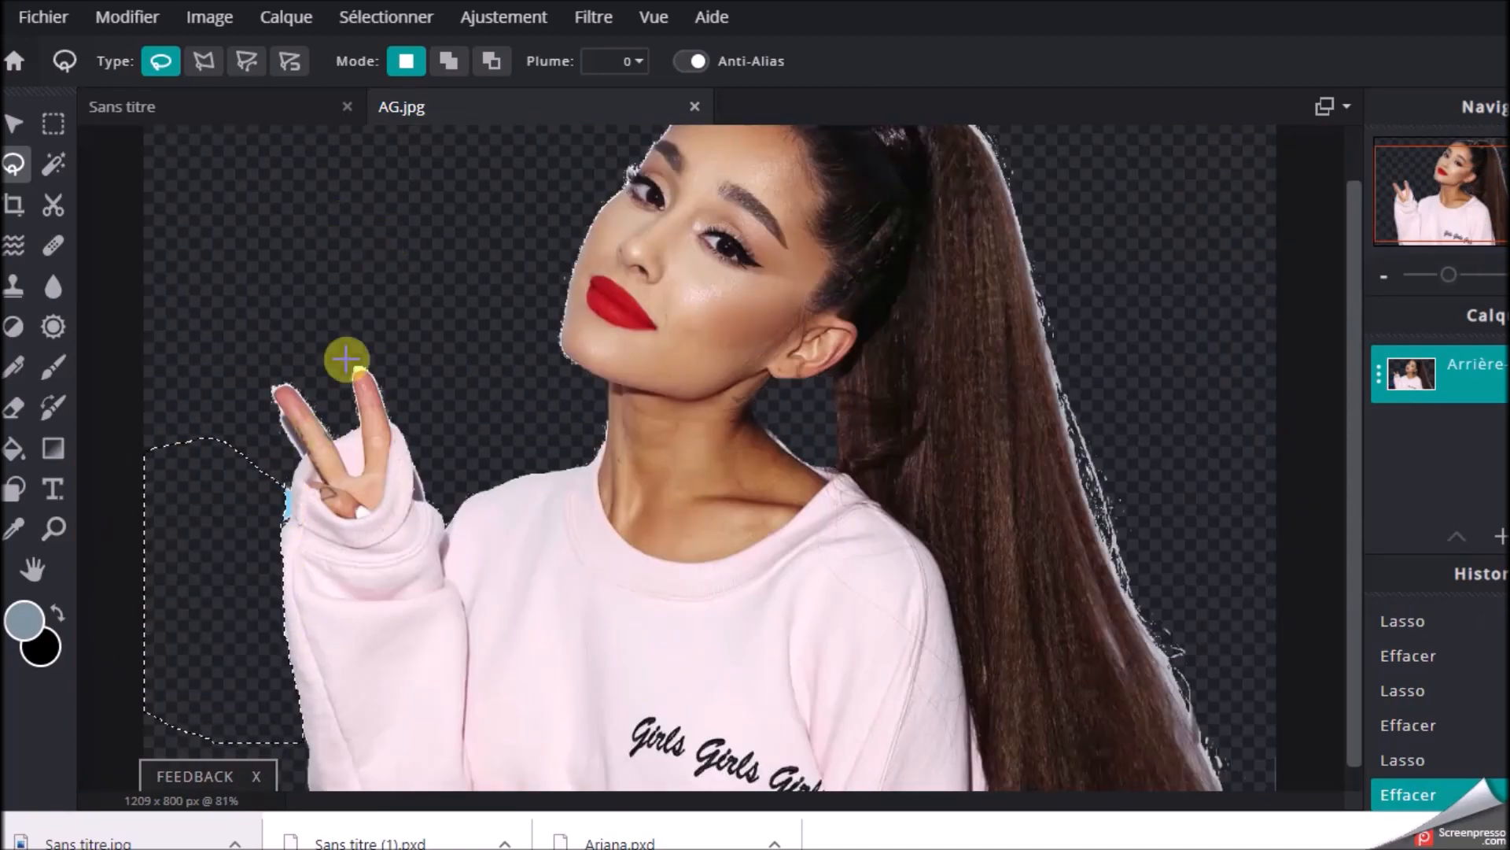
pyautogui.click(393, 232)
pyautogui.scroll(-2, 393, 233)
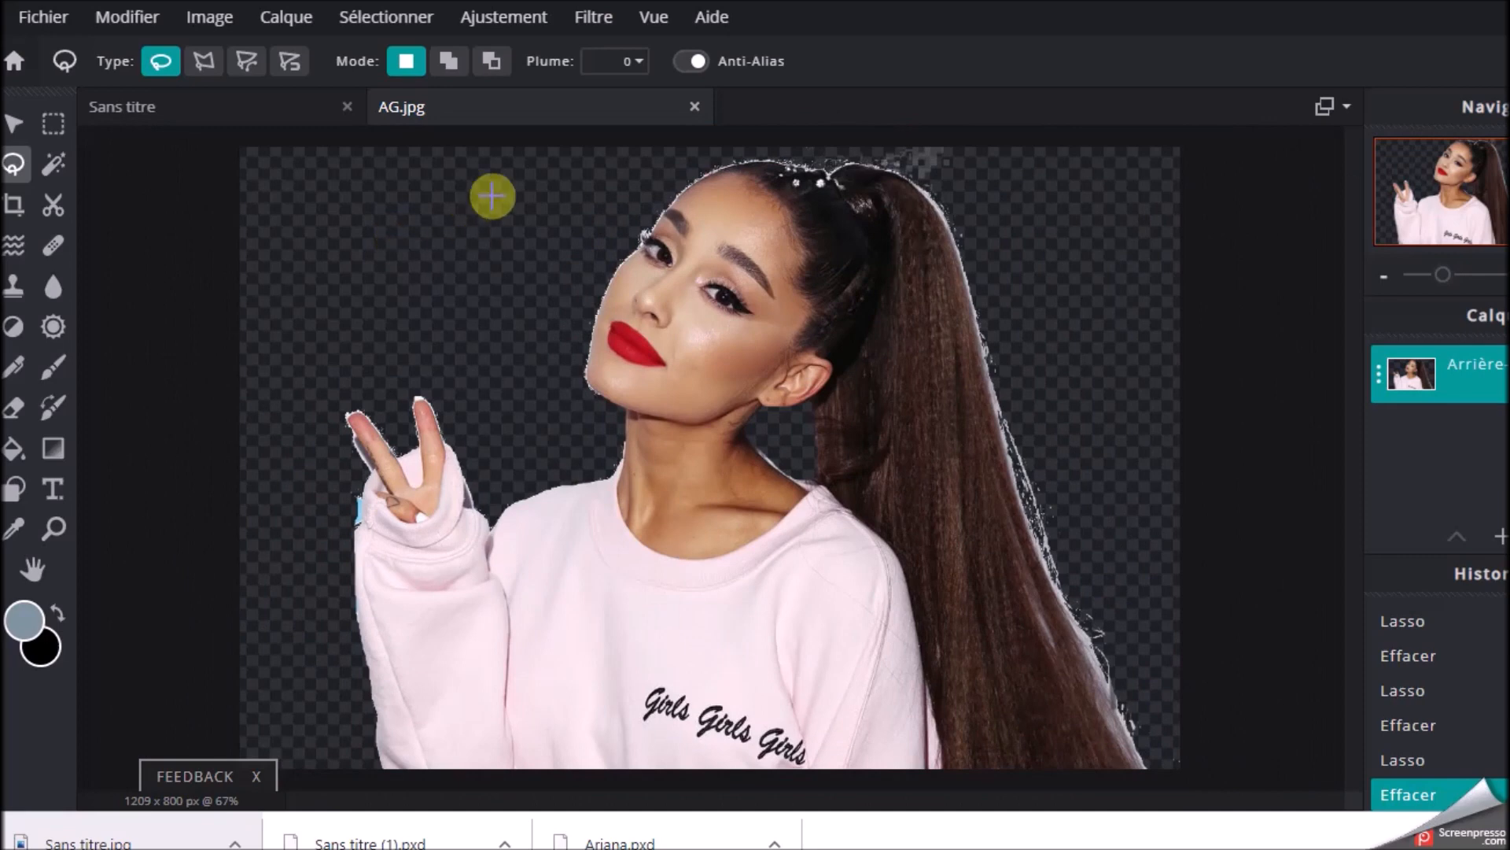
# Select the emptied background with the Magic Wand and invert the selection to the singer
pyautogui.click(53, 165)
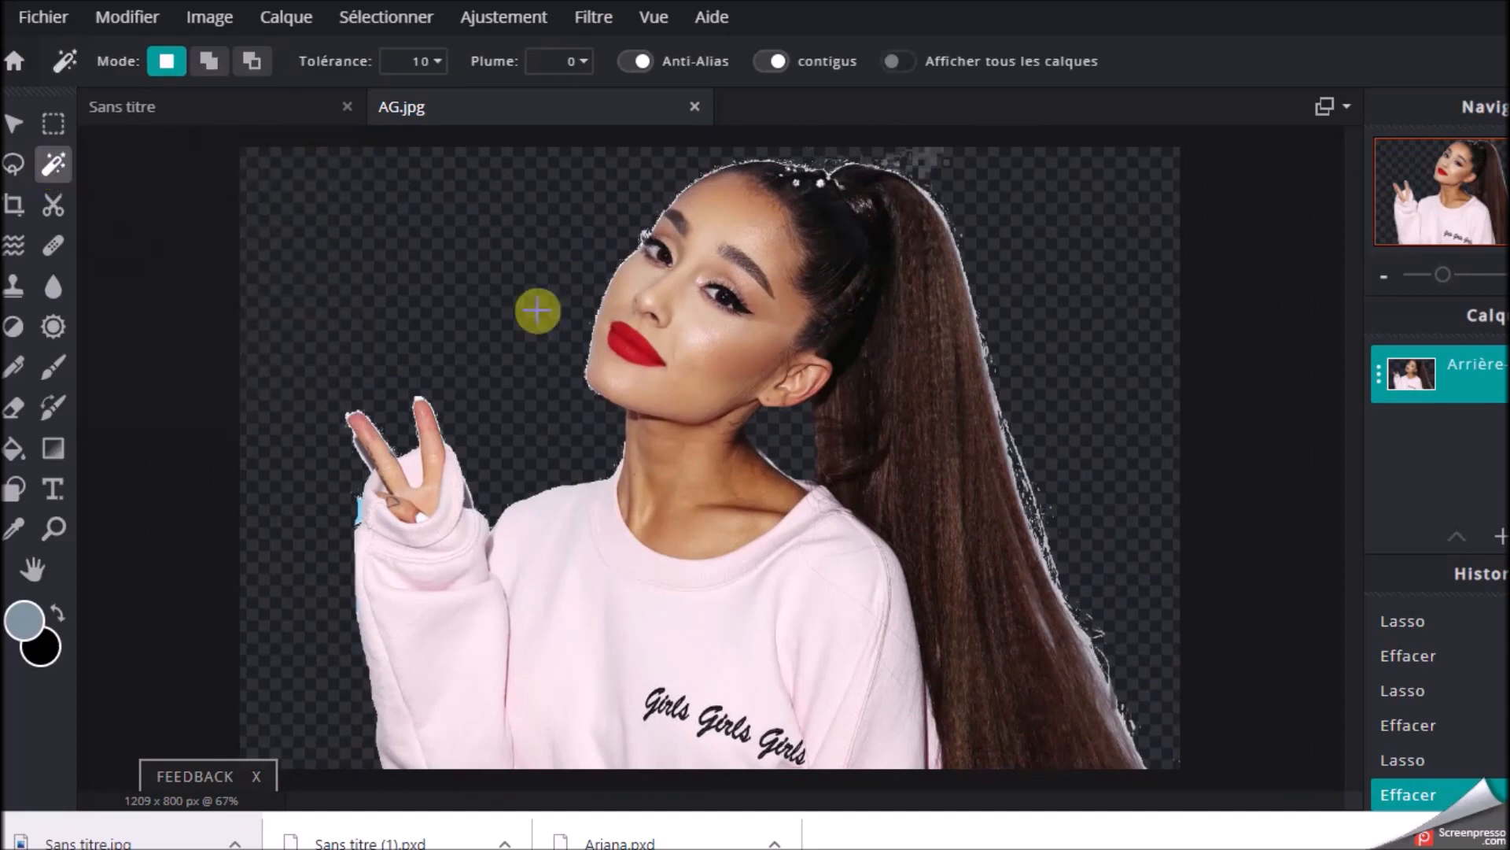
pyautogui.click(460, 269)
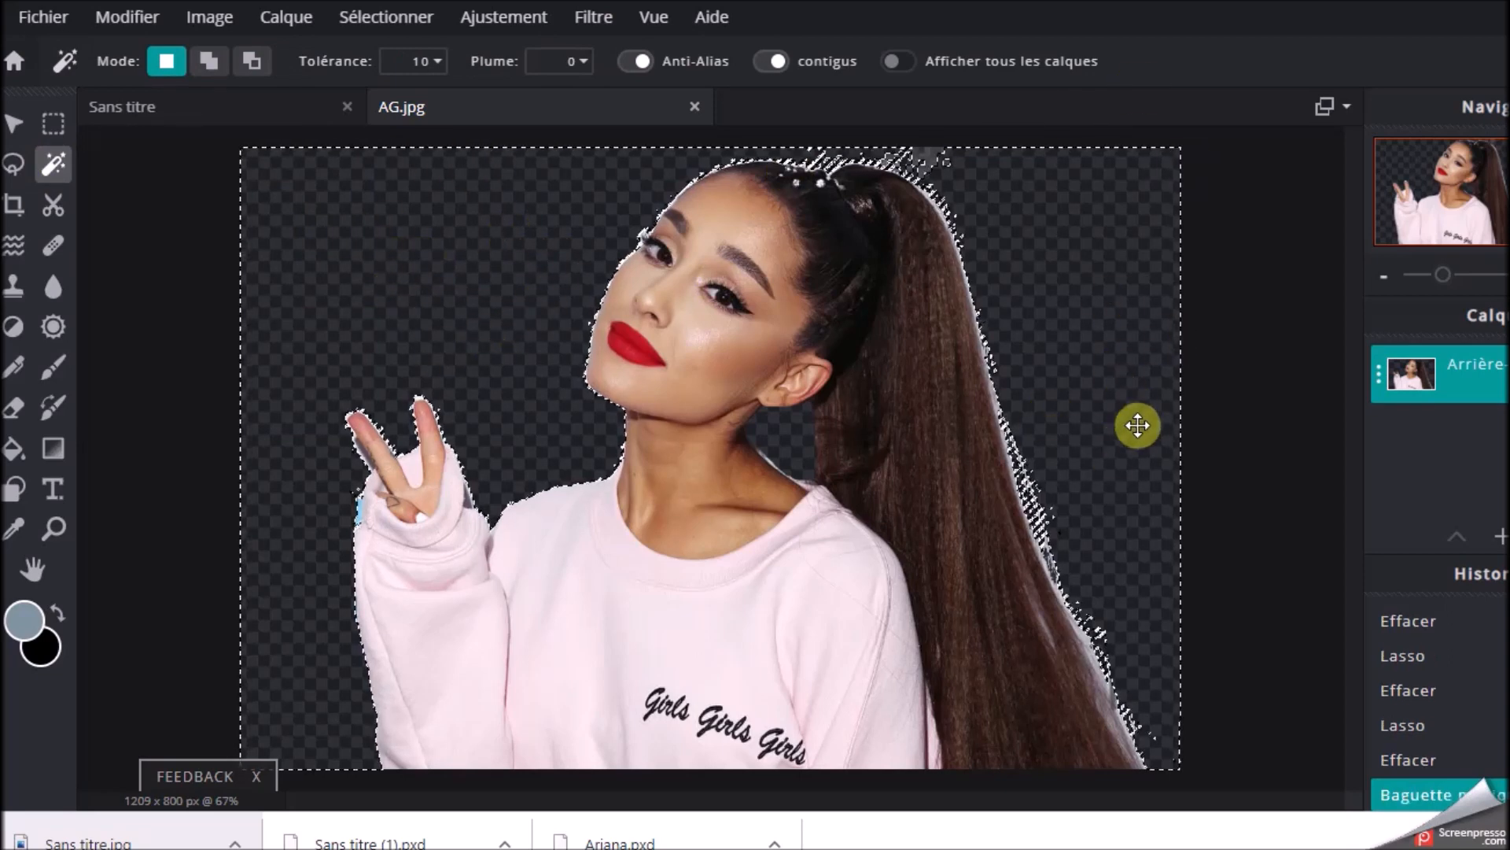
pyautogui.click(370, 17)
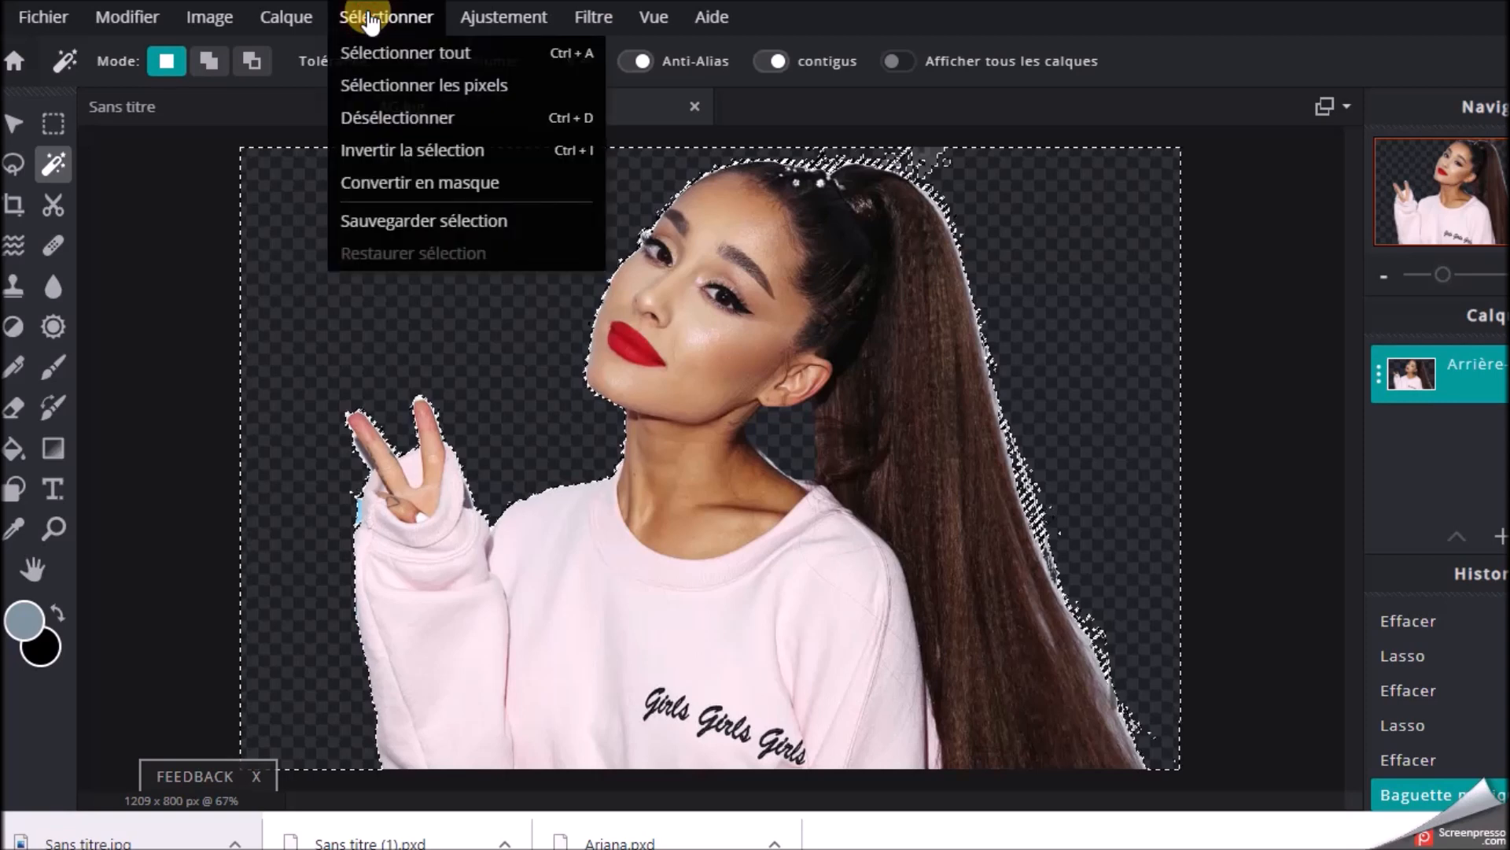
pyautogui.click(408, 160)
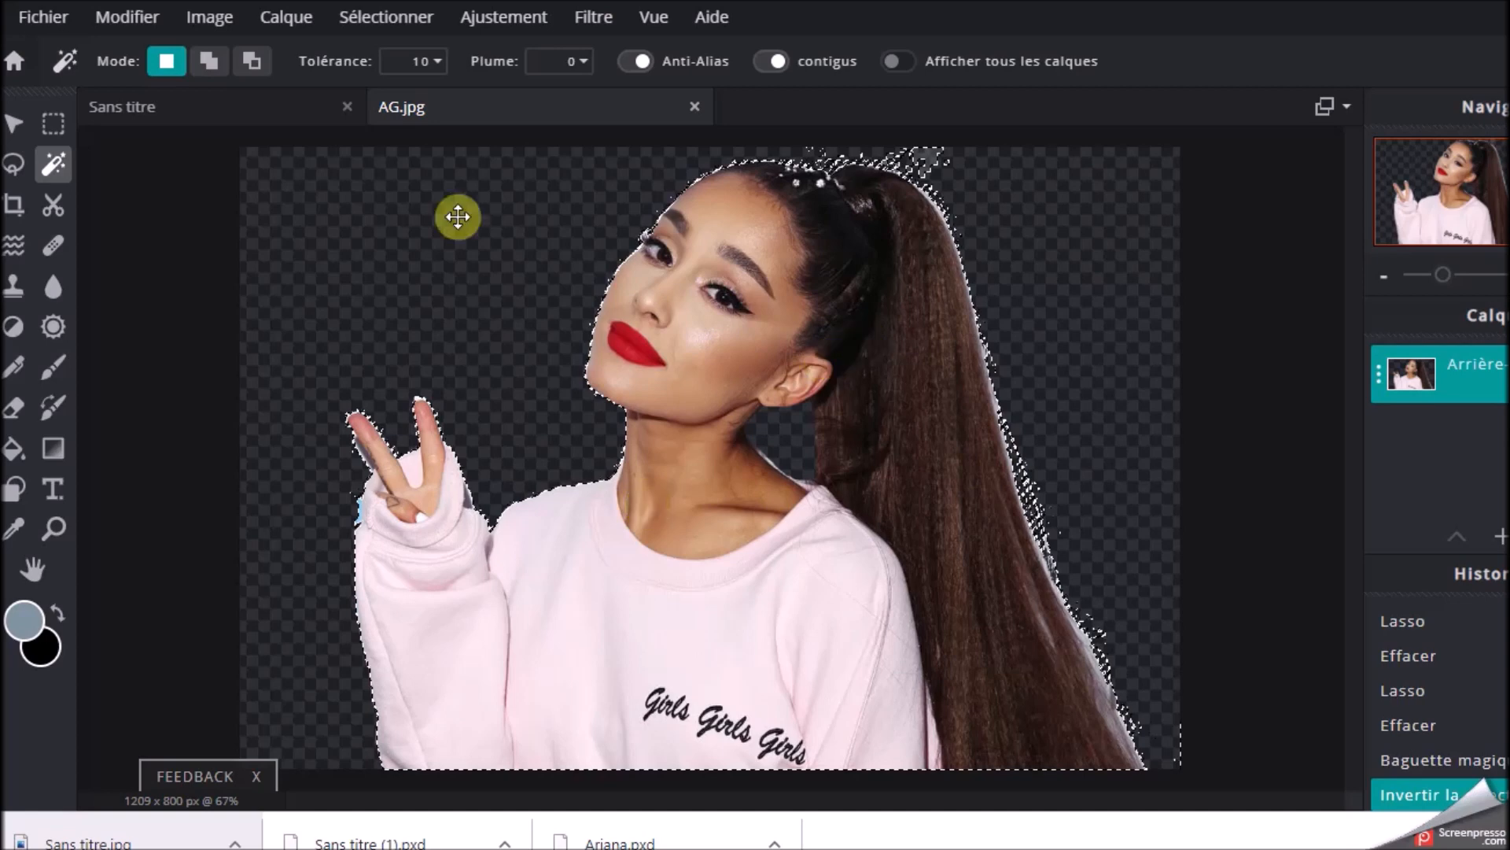
# Copy the selected singer cut-out and switch to the blank Sans titre document
pyautogui.click(132, 19)
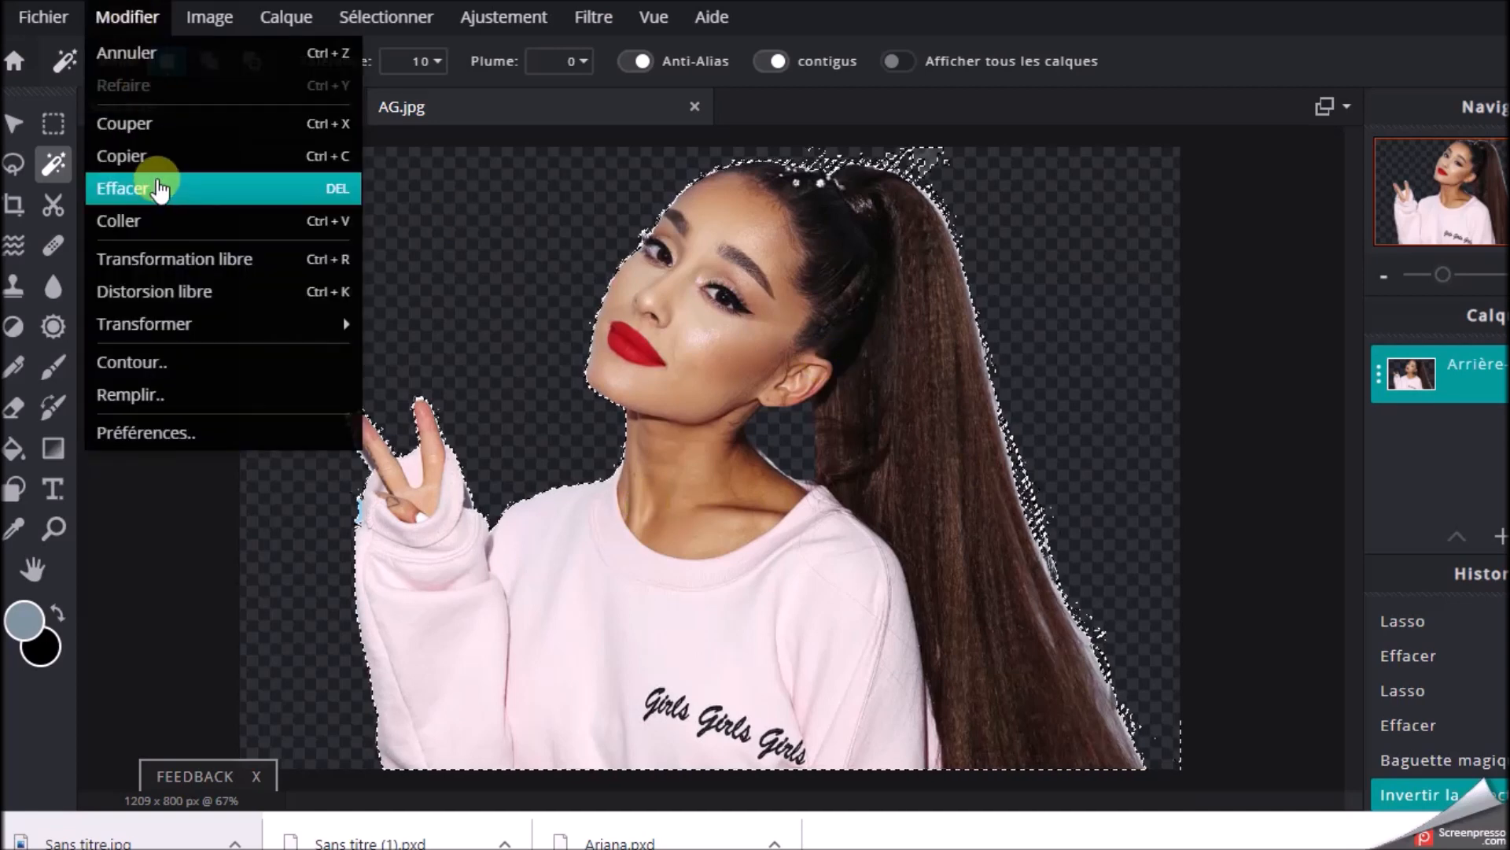
pyautogui.click(139, 153)
pyautogui.click(205, 103)
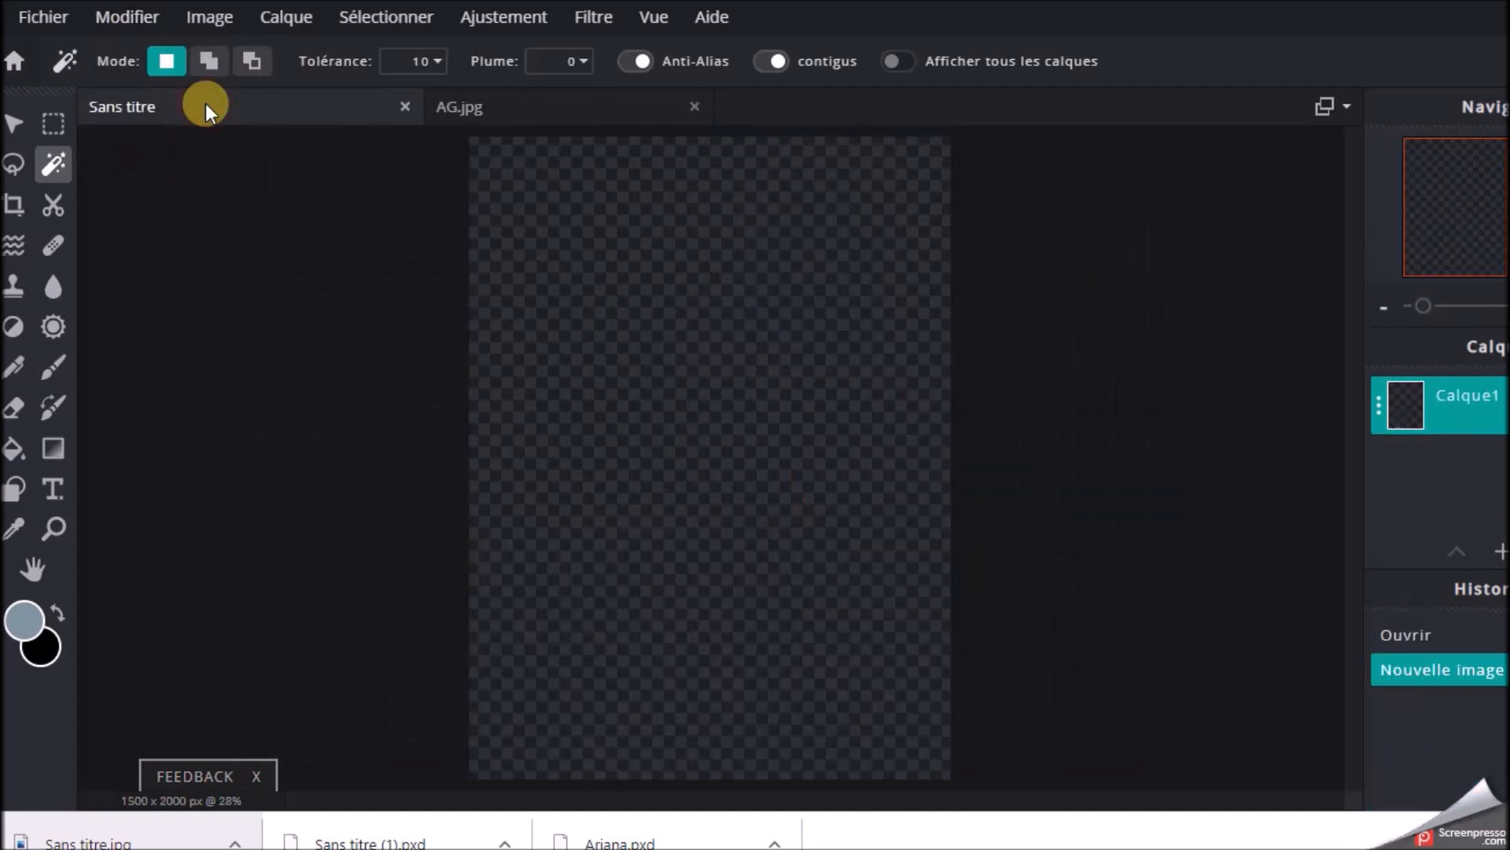
# Paste the singer cut-out into the blank document and enlarge it with free transform
pyautogui.click(122, 17)
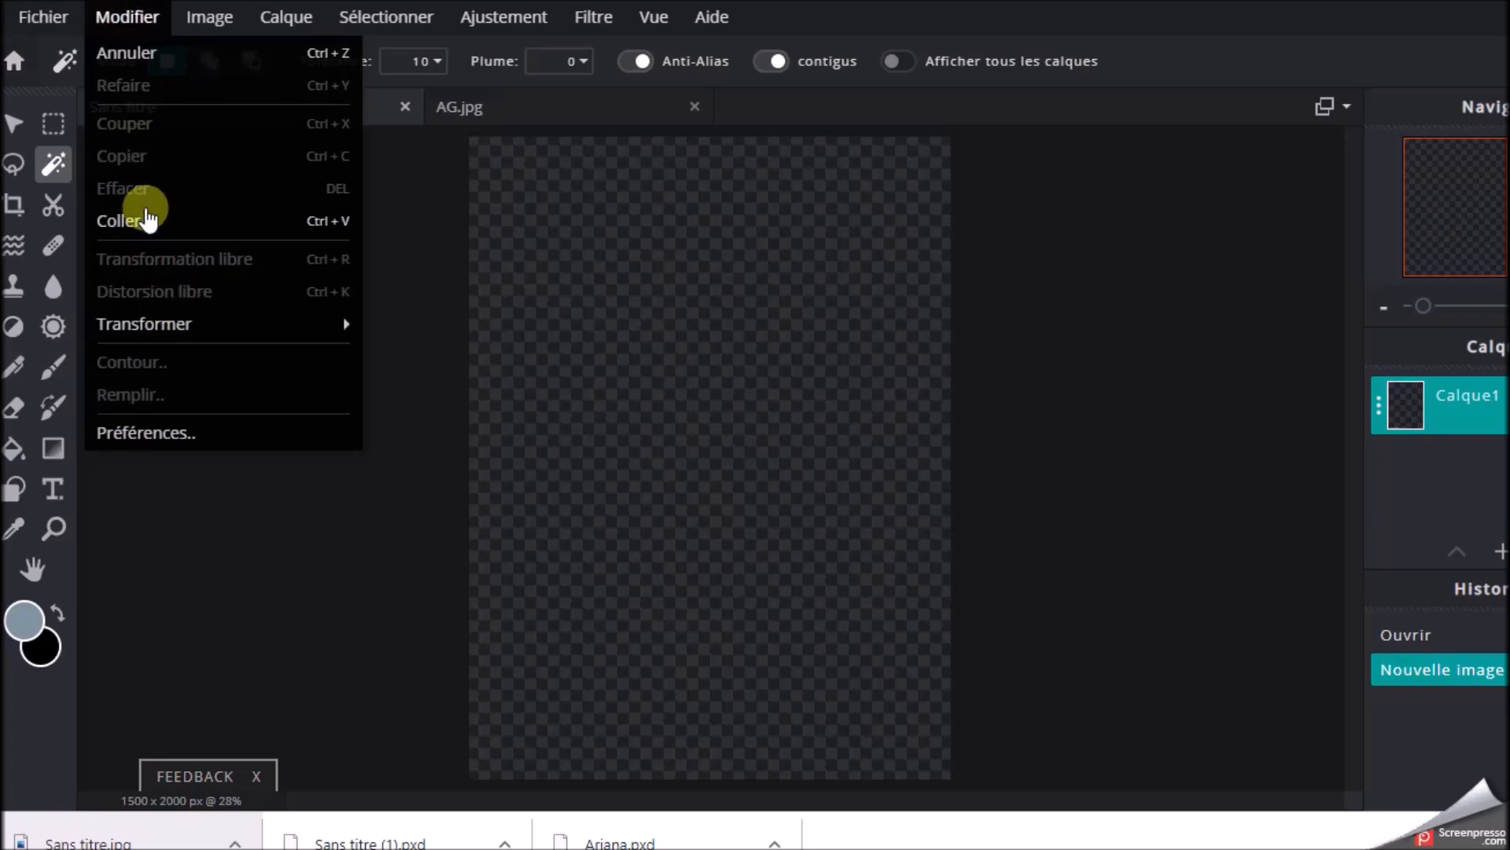
pyautogui.click(131, 212)
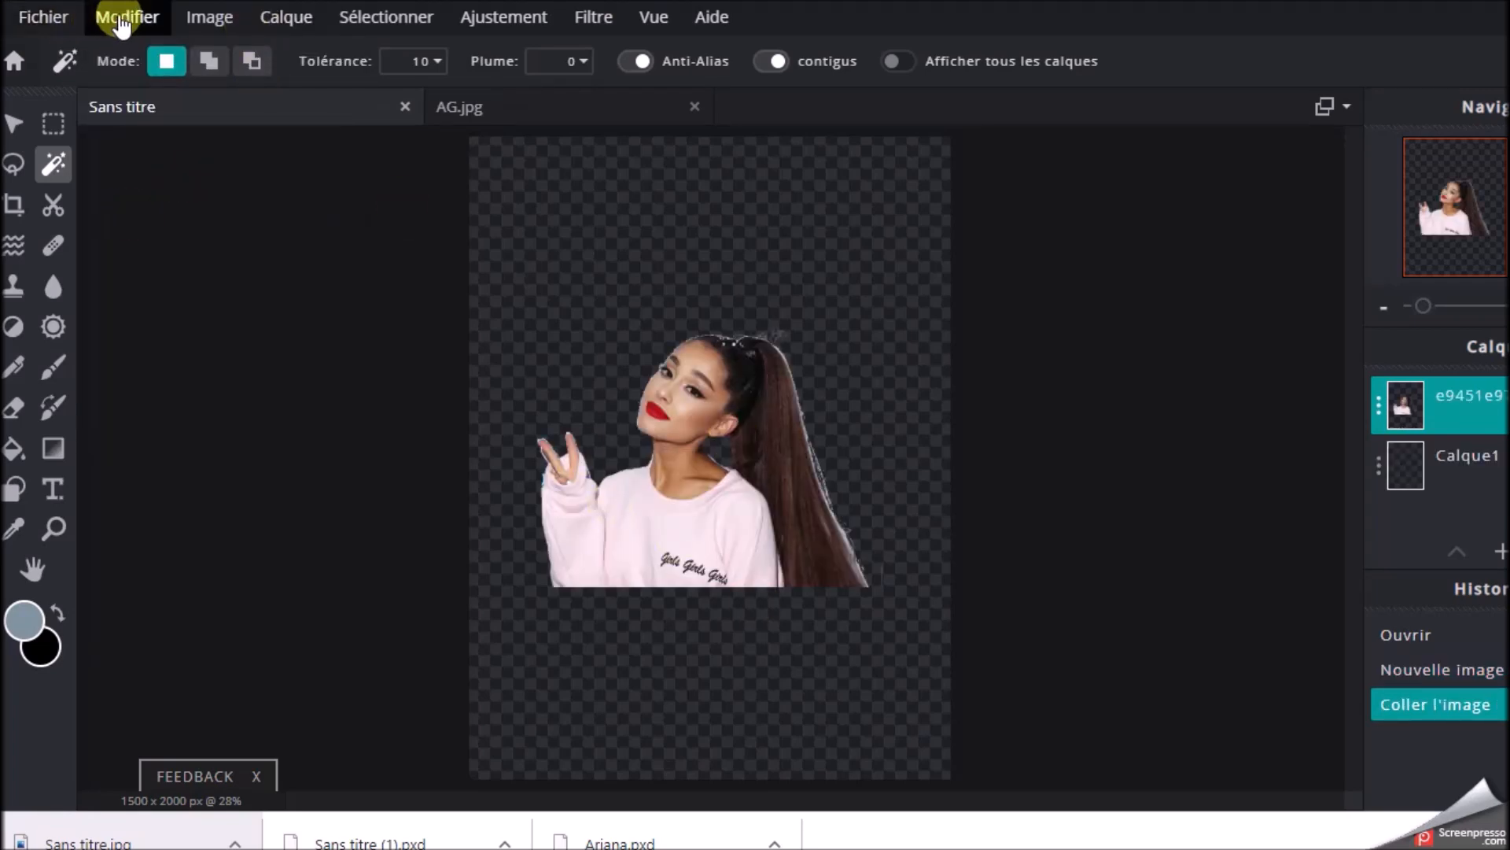
pyautogui.click(122, 19)
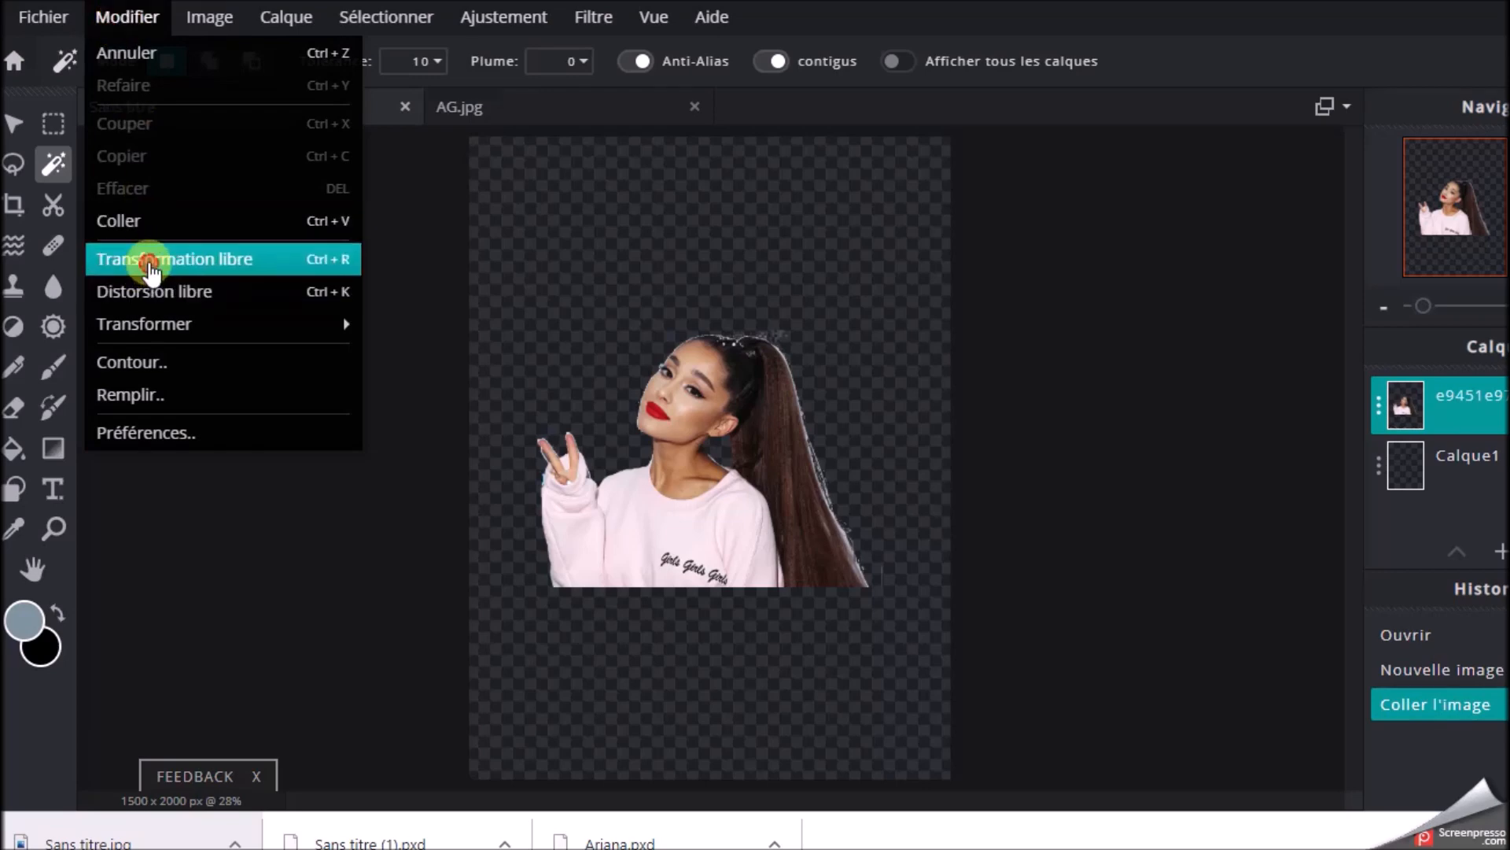
pyautogui.click(150, 265)
pyautogui.moveTo(540, 335); pyautogui.dragTo(461, 224)
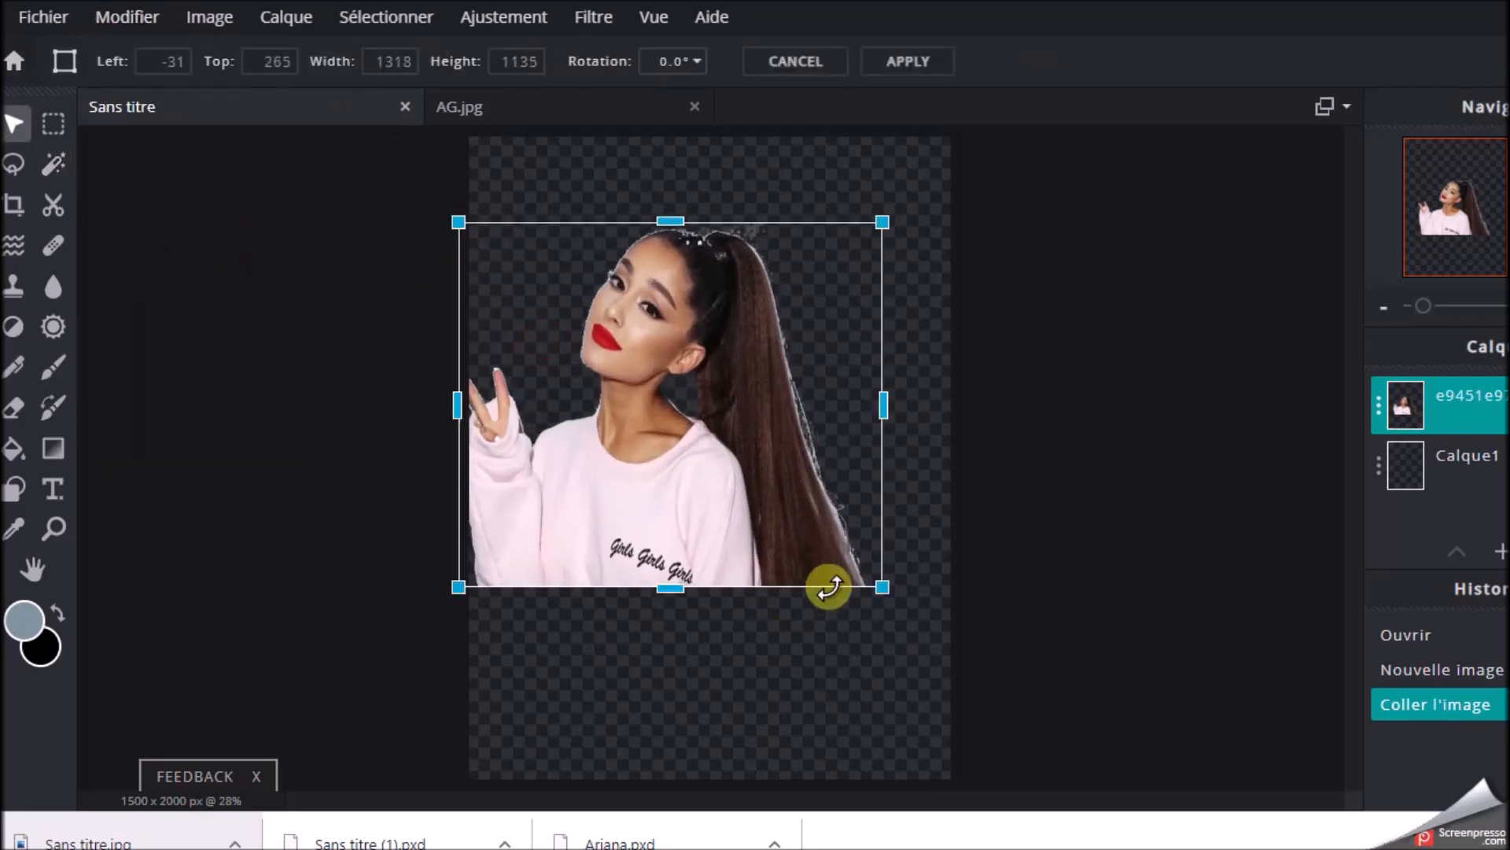
pyautogui.moveTo(914, 597); pyautogui.dragTo(1180, 594)
# Rotate the cut-out to 336.5°, enlarge it to about 2140 x 1983 px, position it across the canvas, and apply the transform
pyautogui.moveTo(1036, 462); pyautogui.dragTo(998, 524)
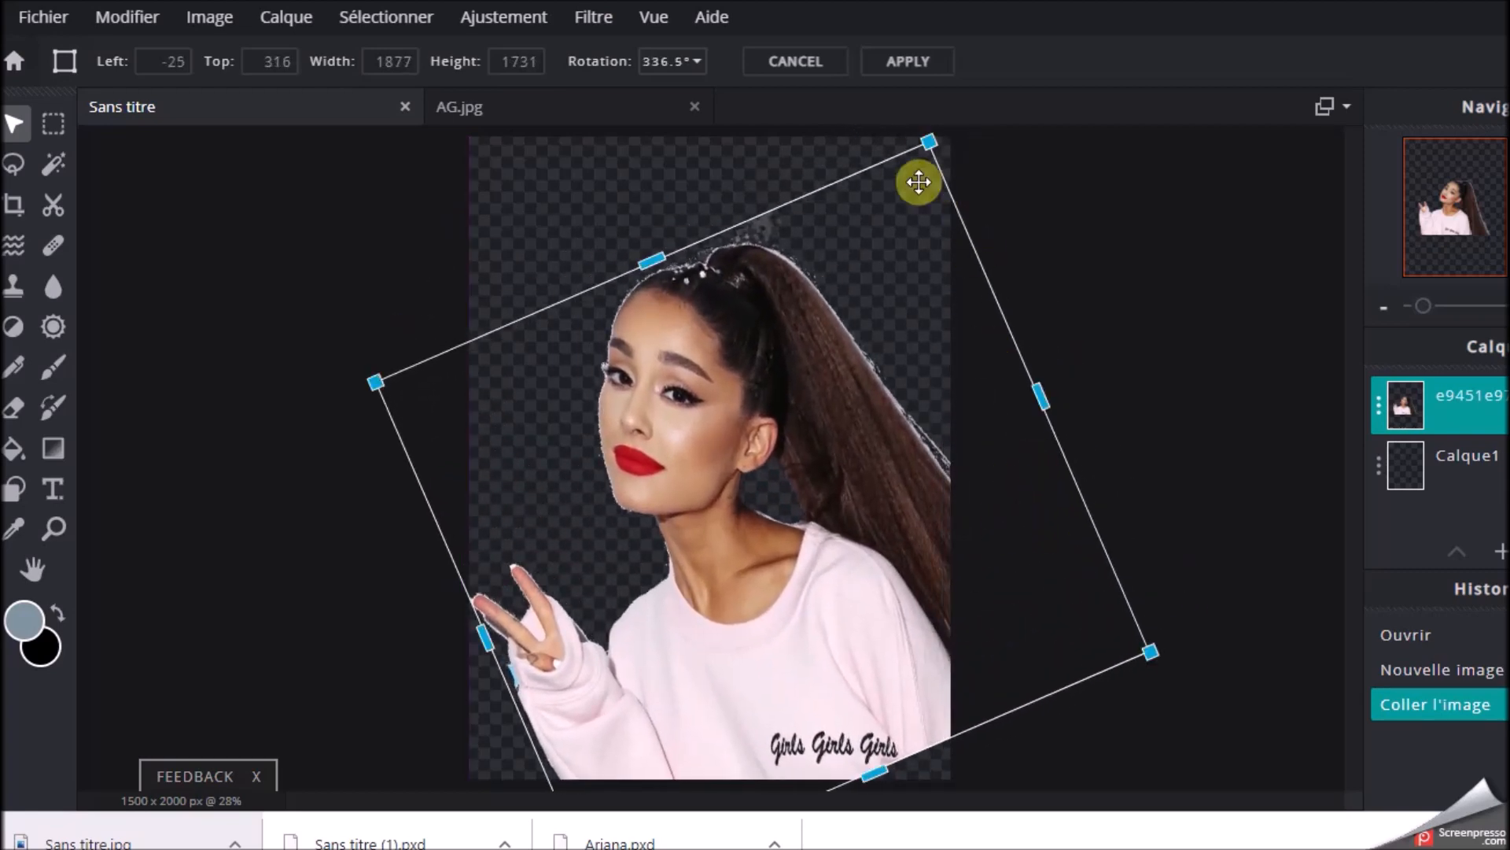
pyautogui.moveTo(934, 145); pyautogui.dragTo(931, 156)
pyautogui.moveTo(380, 381); pyautogui.dragTo(313, 359)
pyautogui.moveTo(1143, 667)
pyautogui.mouseDown()
pyautogui.moveTo(1149, 651)
pyautogui.moveTo(1163, 664)
pyautogui.mouseUp()
pyautogui.moveTo(843, 394); pyautogui.dragTo(892, 424)
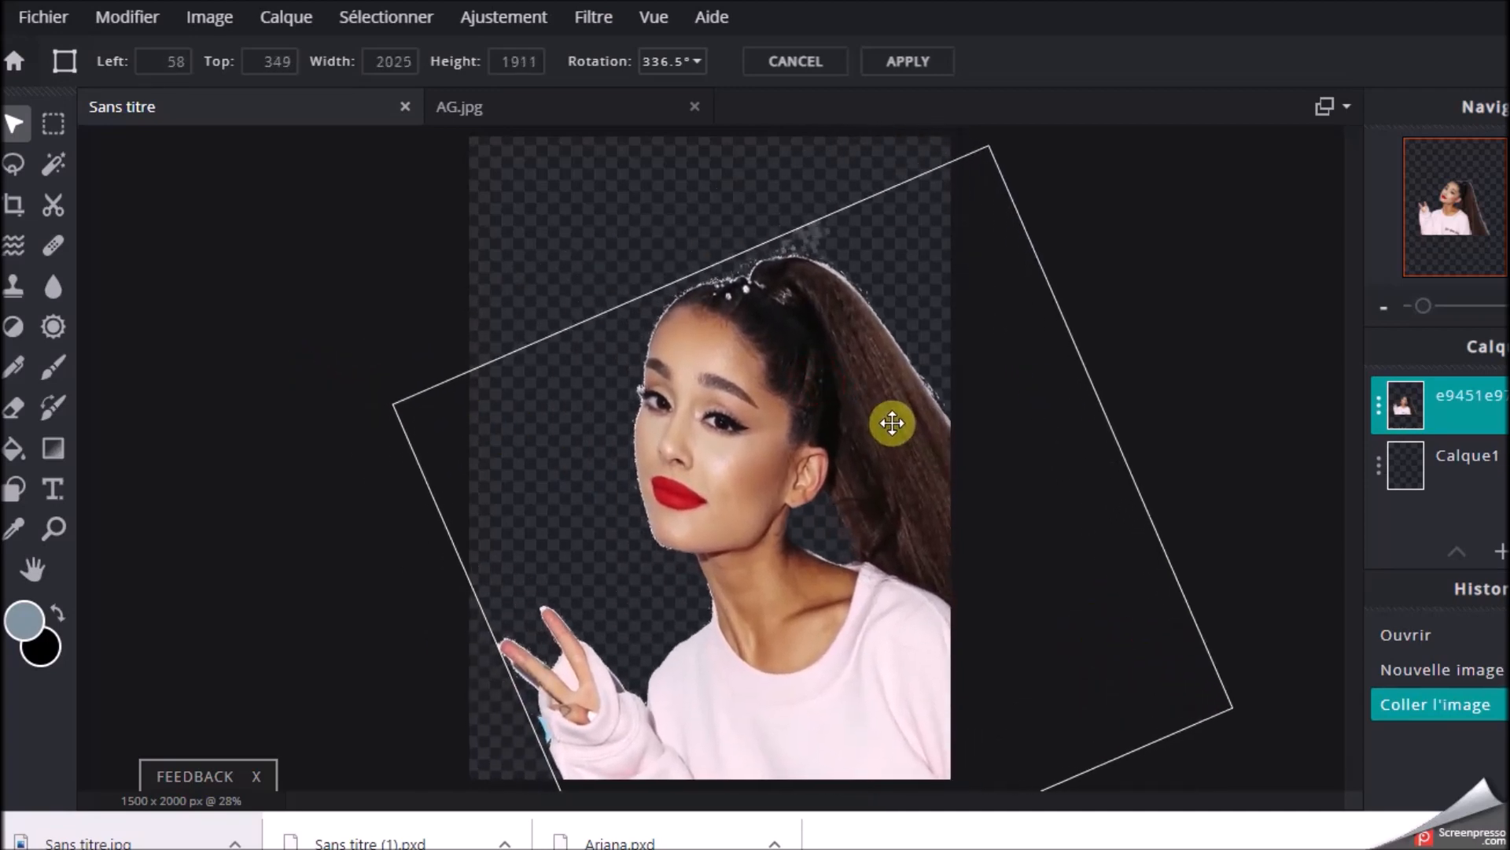
pyautogui.moveTo(974, 148); pyautogui.dragTo(995, 136)
pyautogui.moveTo(396, 397); pyautogui.dragTo(361, 394)
pyautogui.click(1036, 201)
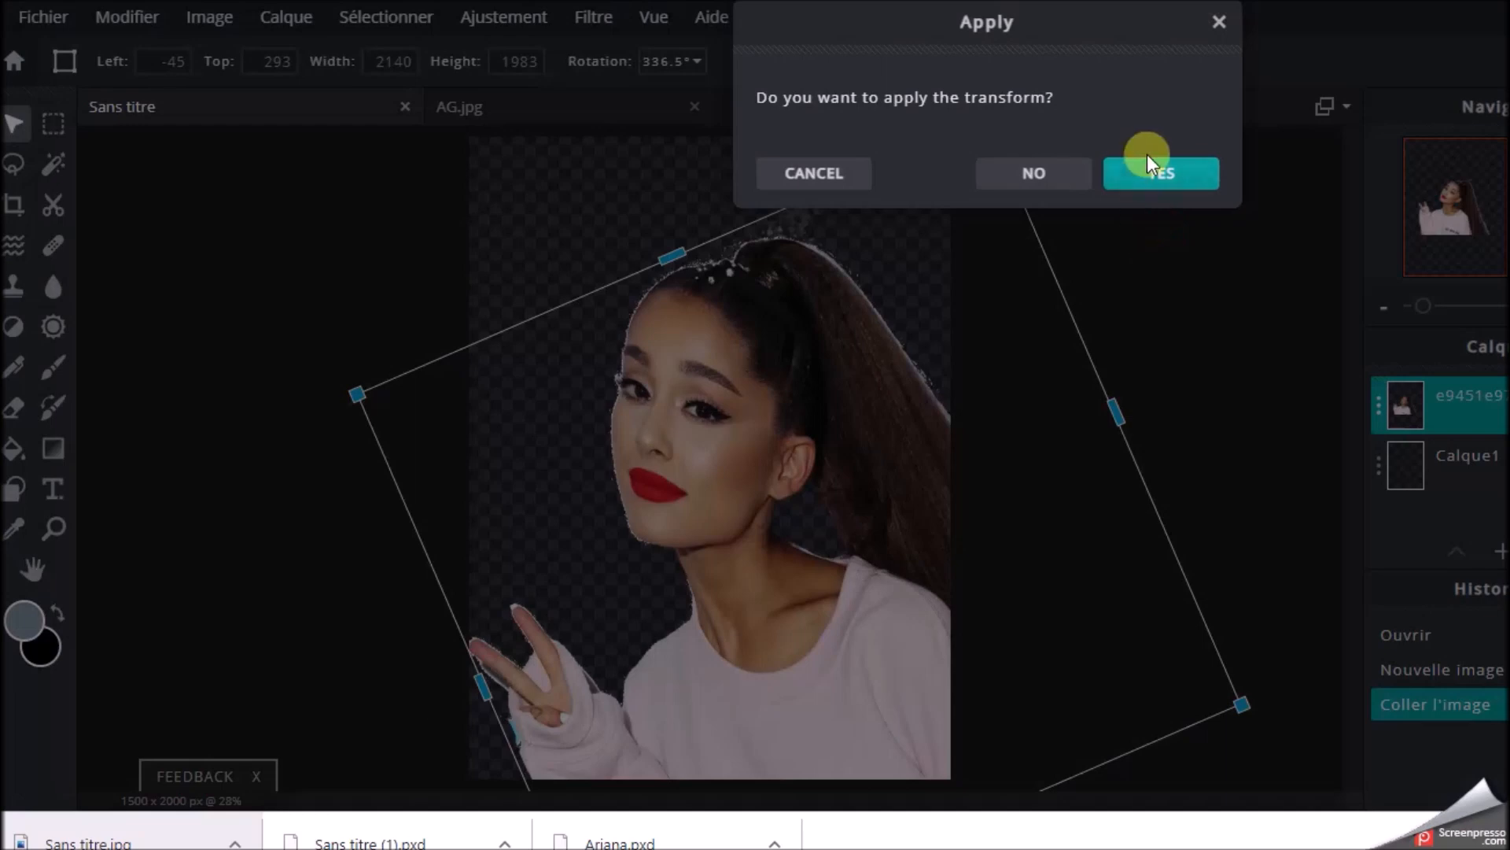
pyautogui.click(1154, 181)
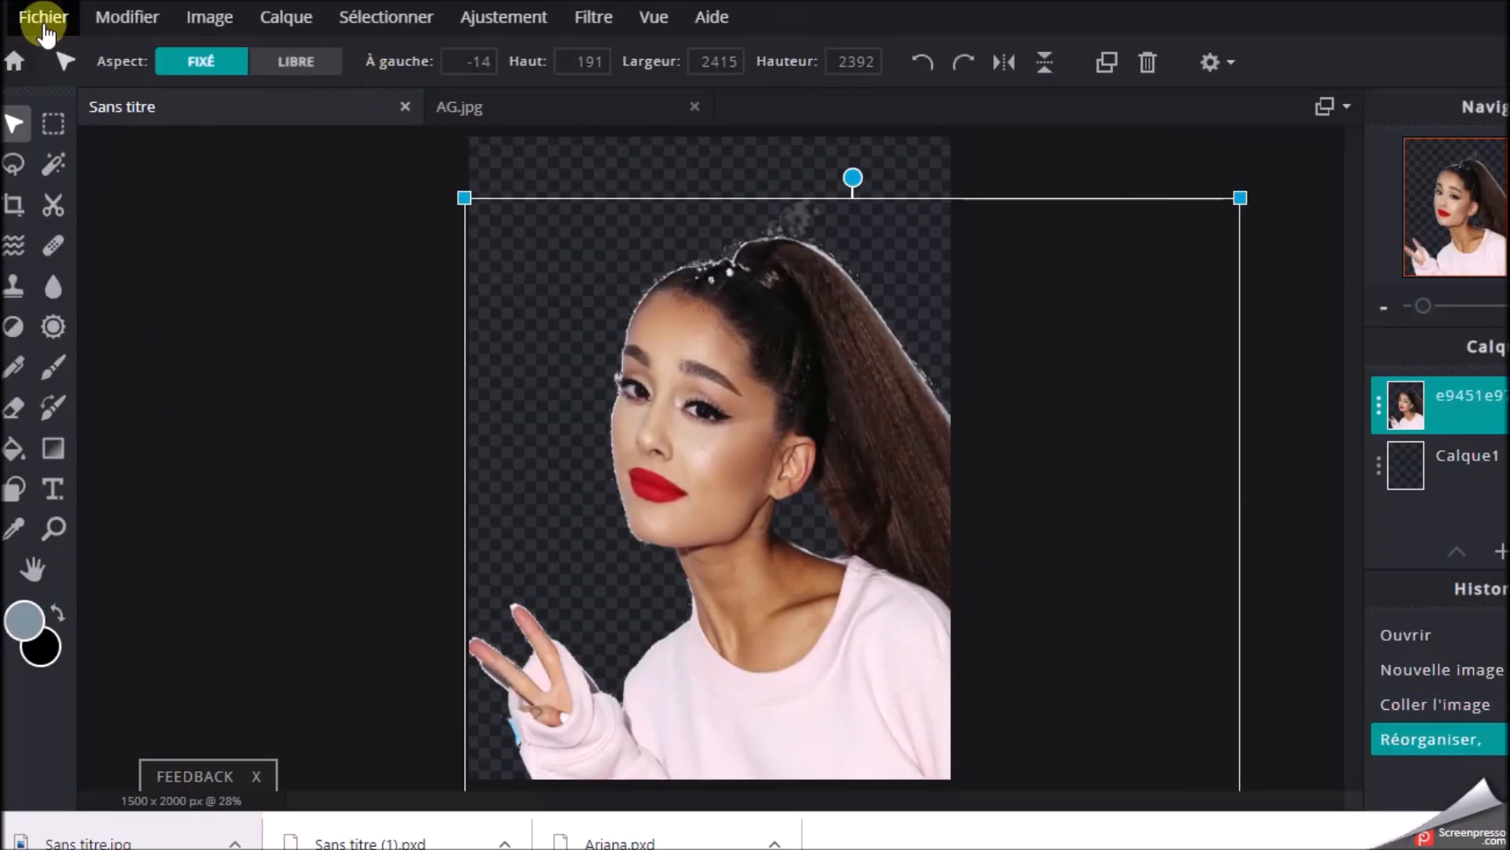
# Compare the PXD and JPG file types in the image save options, then cancel saving and deselect the layer
pyautogui.click(42, 18)
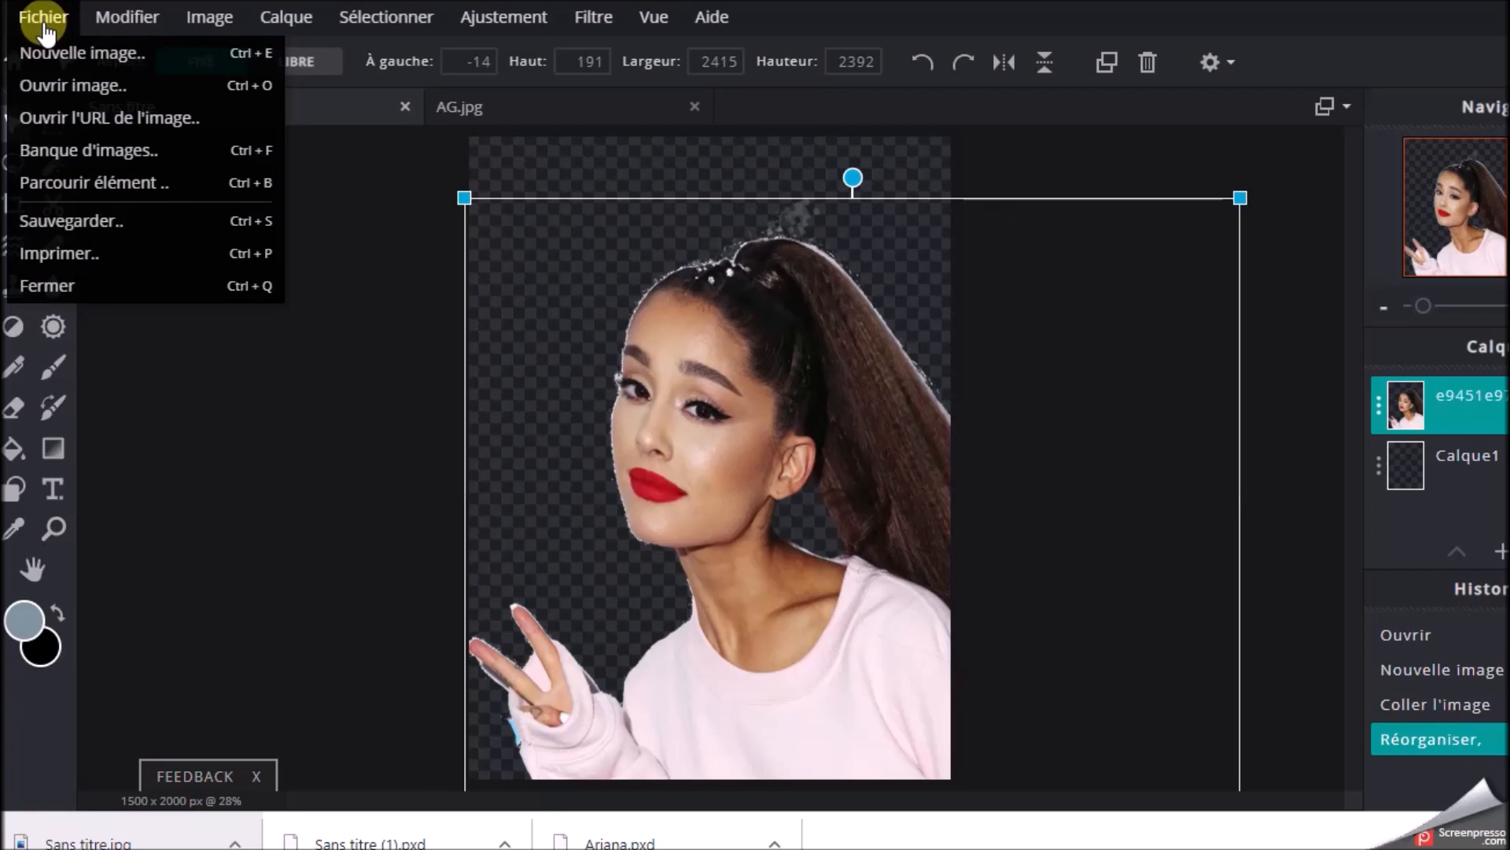
pyautogui.click(47, 228)
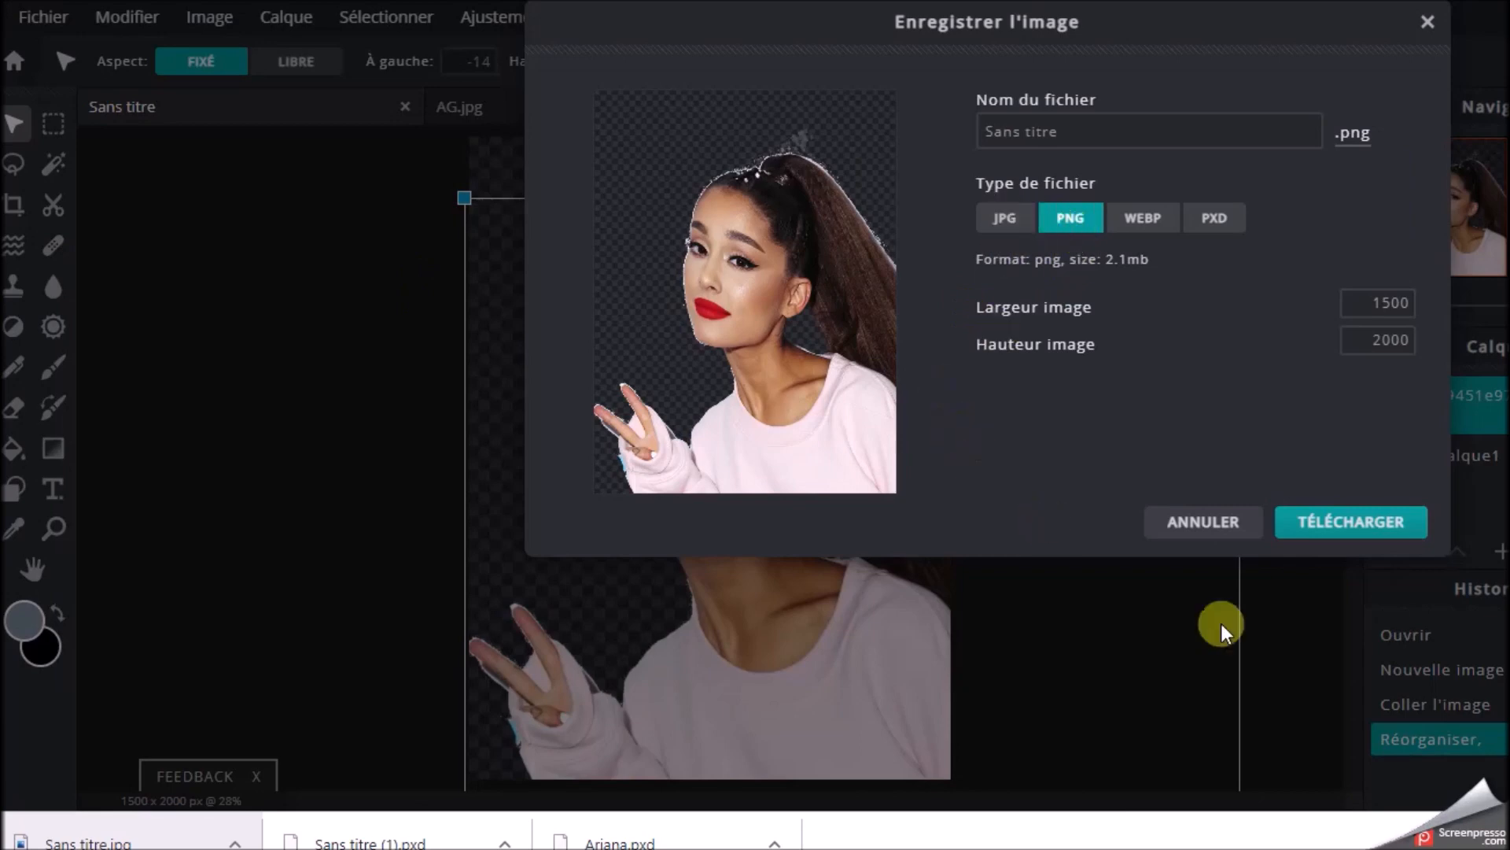
pyautogui.click(1219, 223)
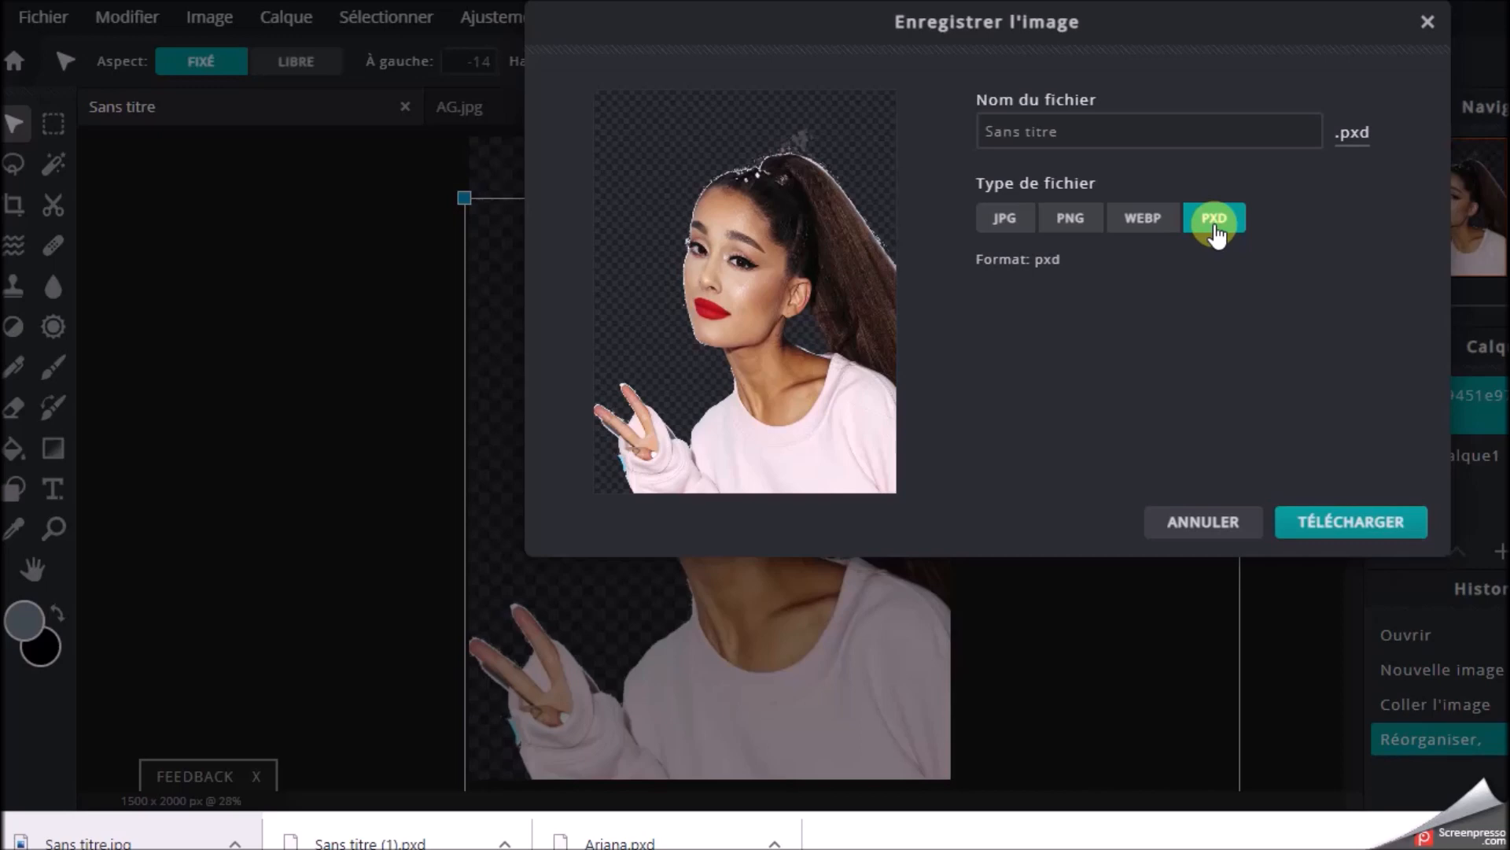
pyautogui.click(993, 234)
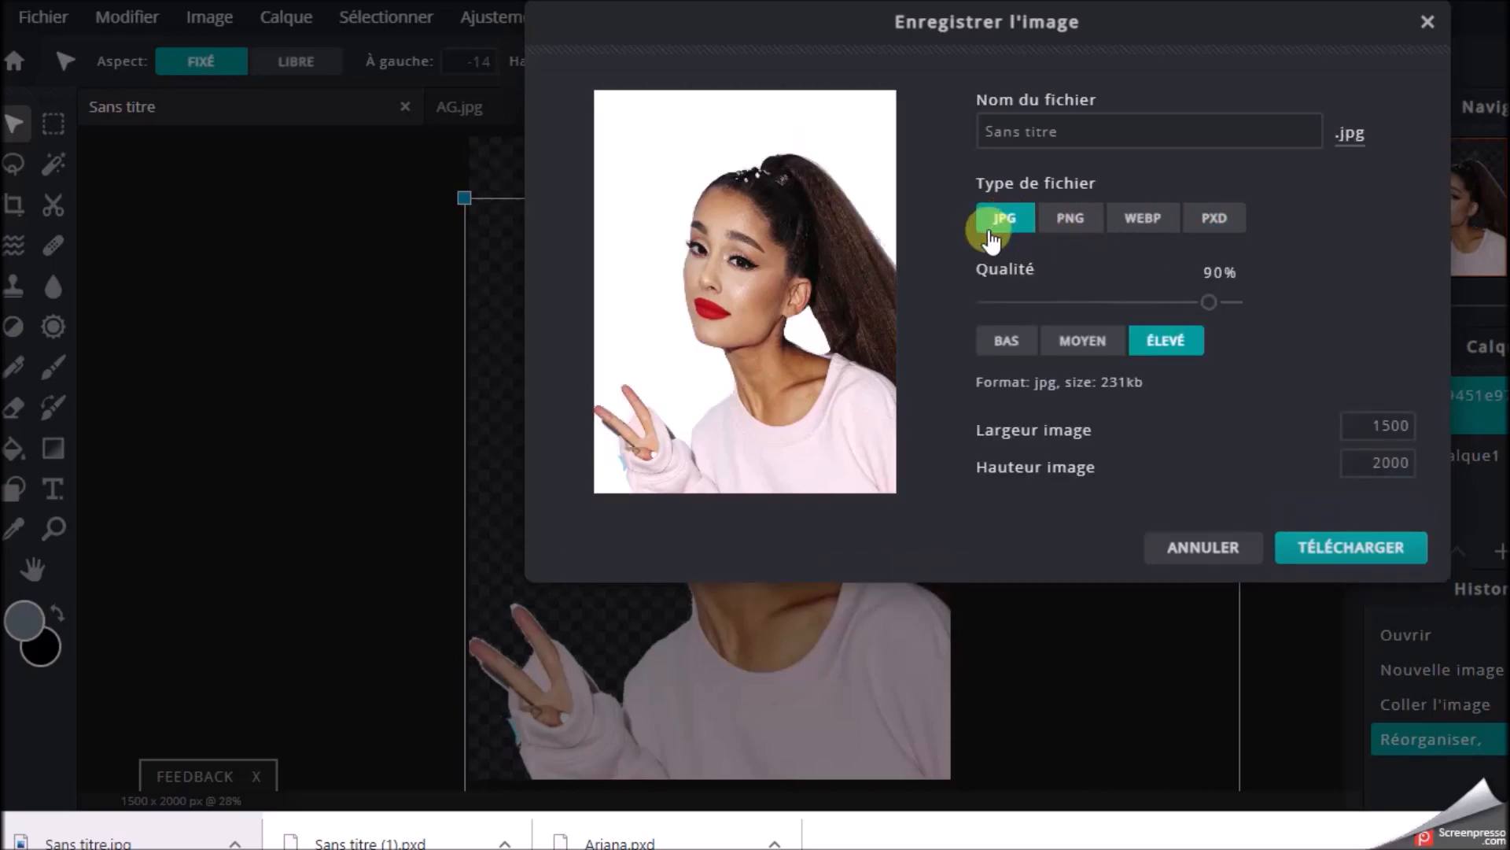
pyautogui.click(1214, 222)
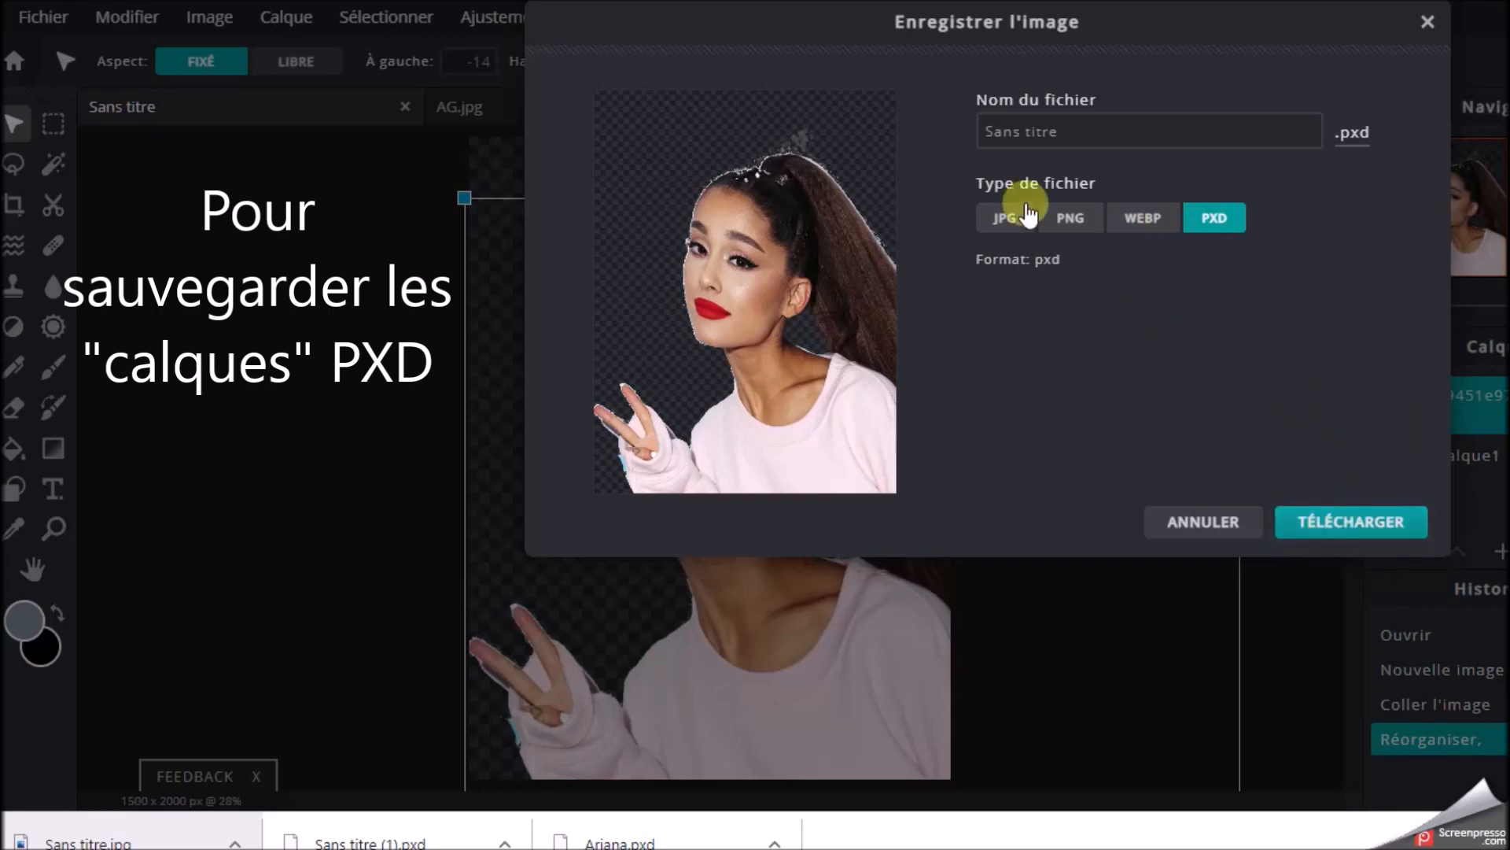
pyautogui.click(1196, 524)
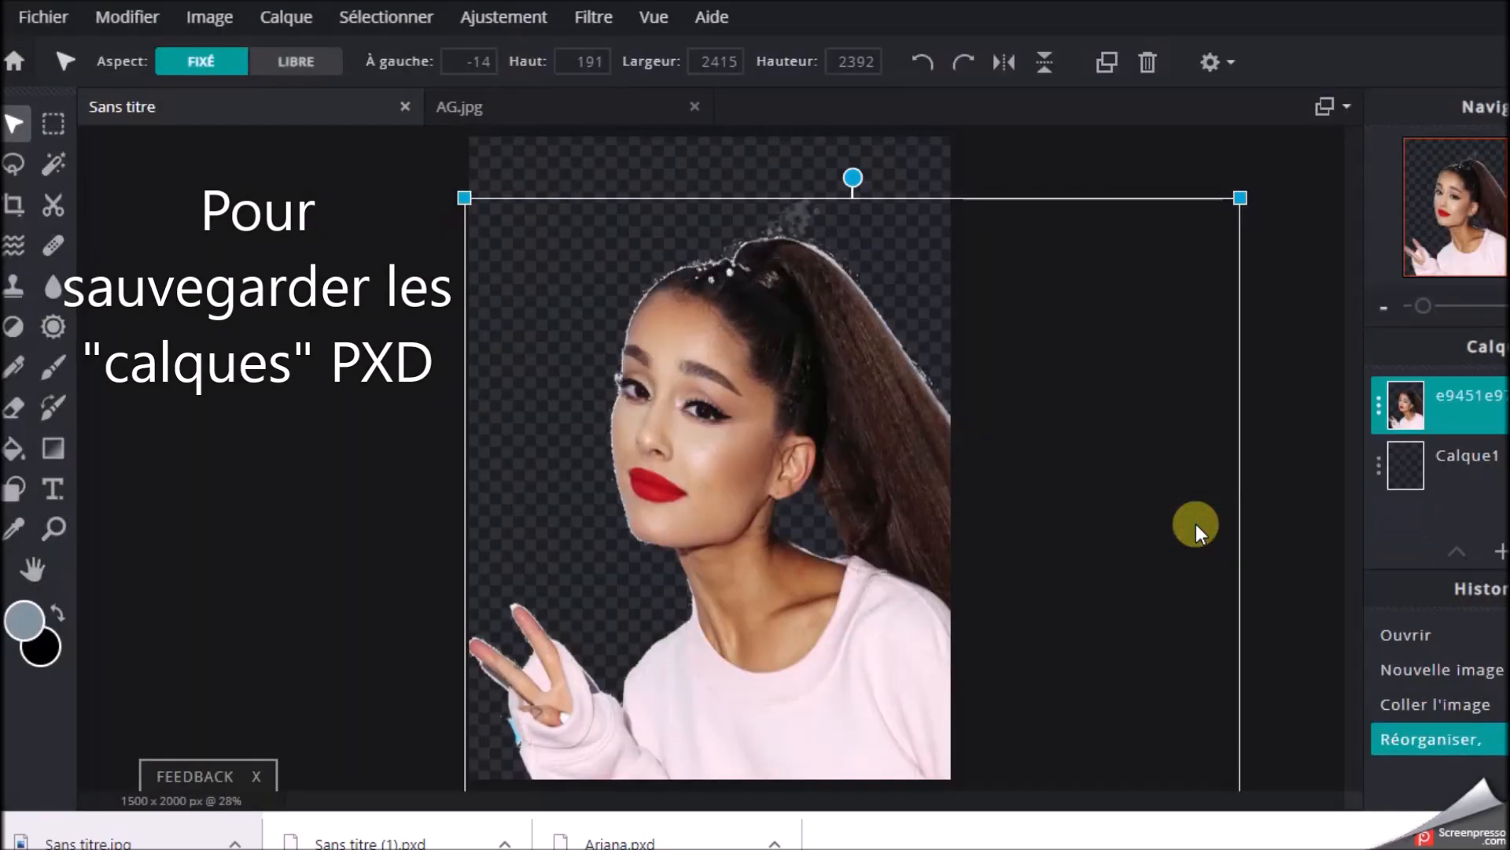
pyautogui.click(1306, 484)
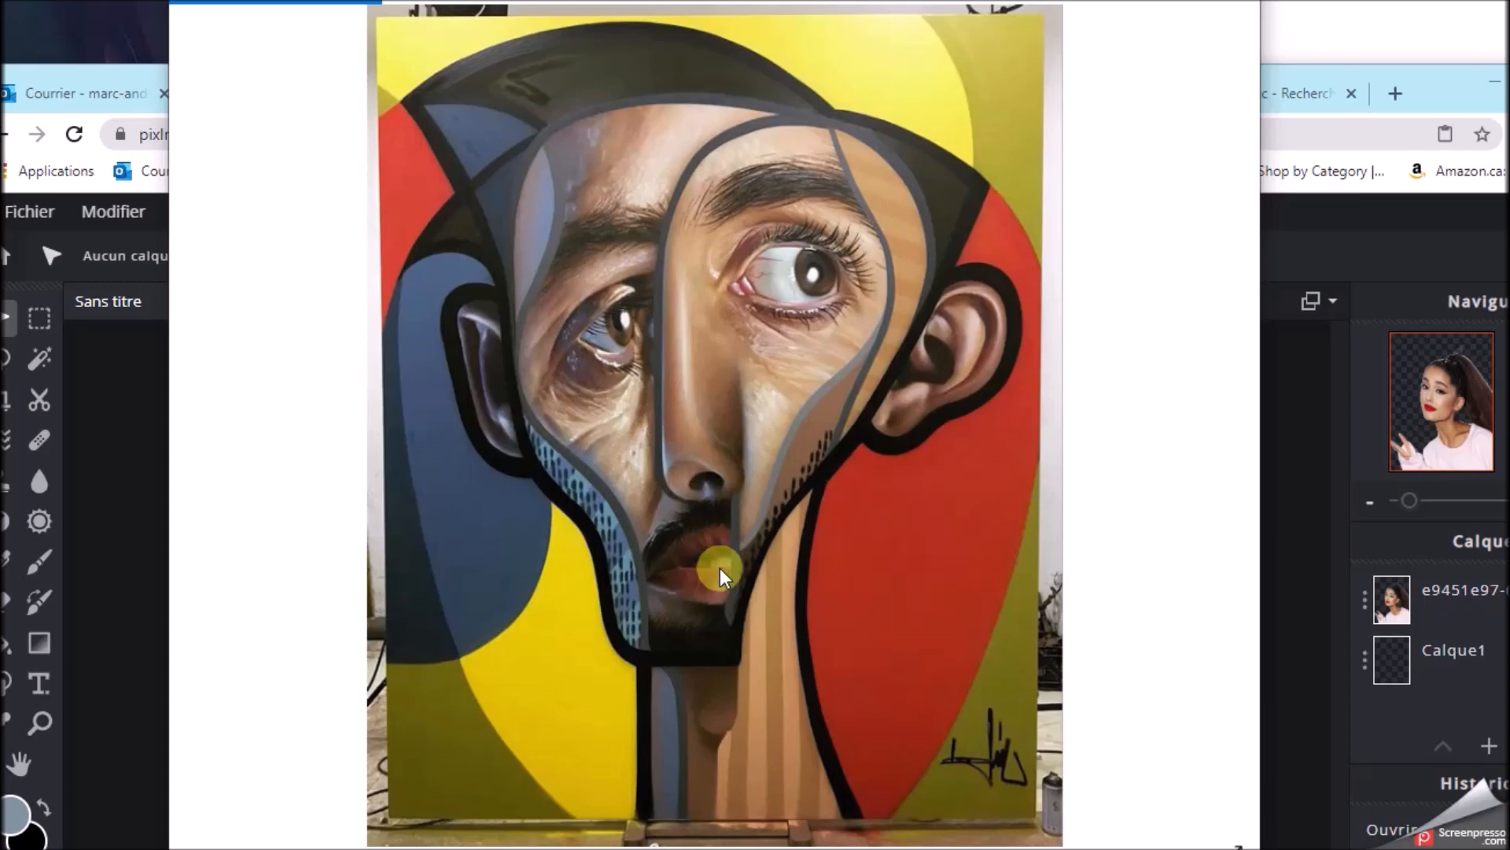
# Look through the reference paintings with outlined geometric shapes, then return to the photo editor
pyautogui.click(1200, 422)
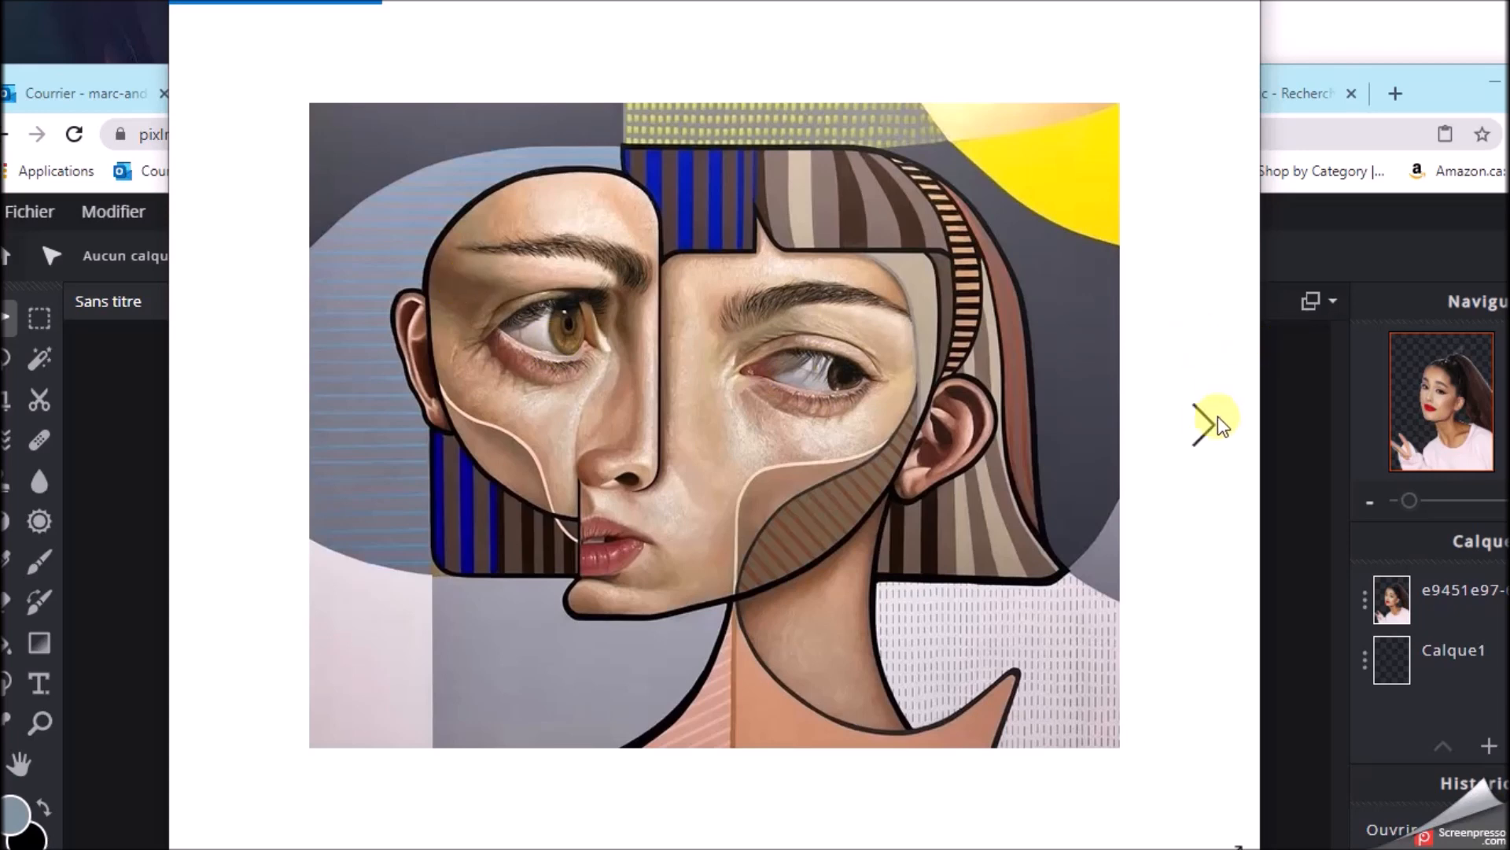
pyautogui.click(1199, 422)
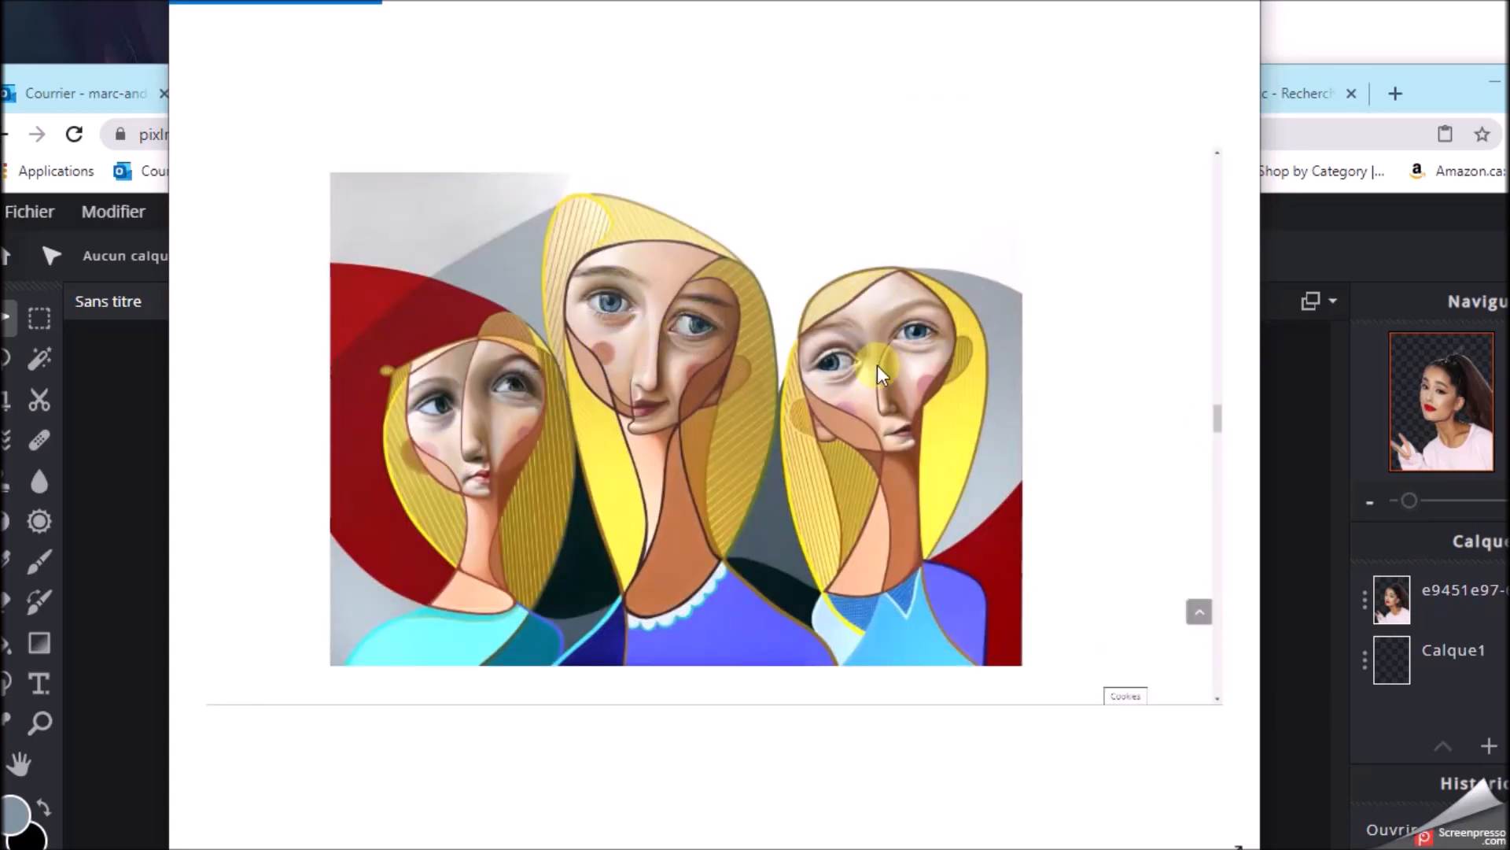
pyautogui.click(1215, 423)
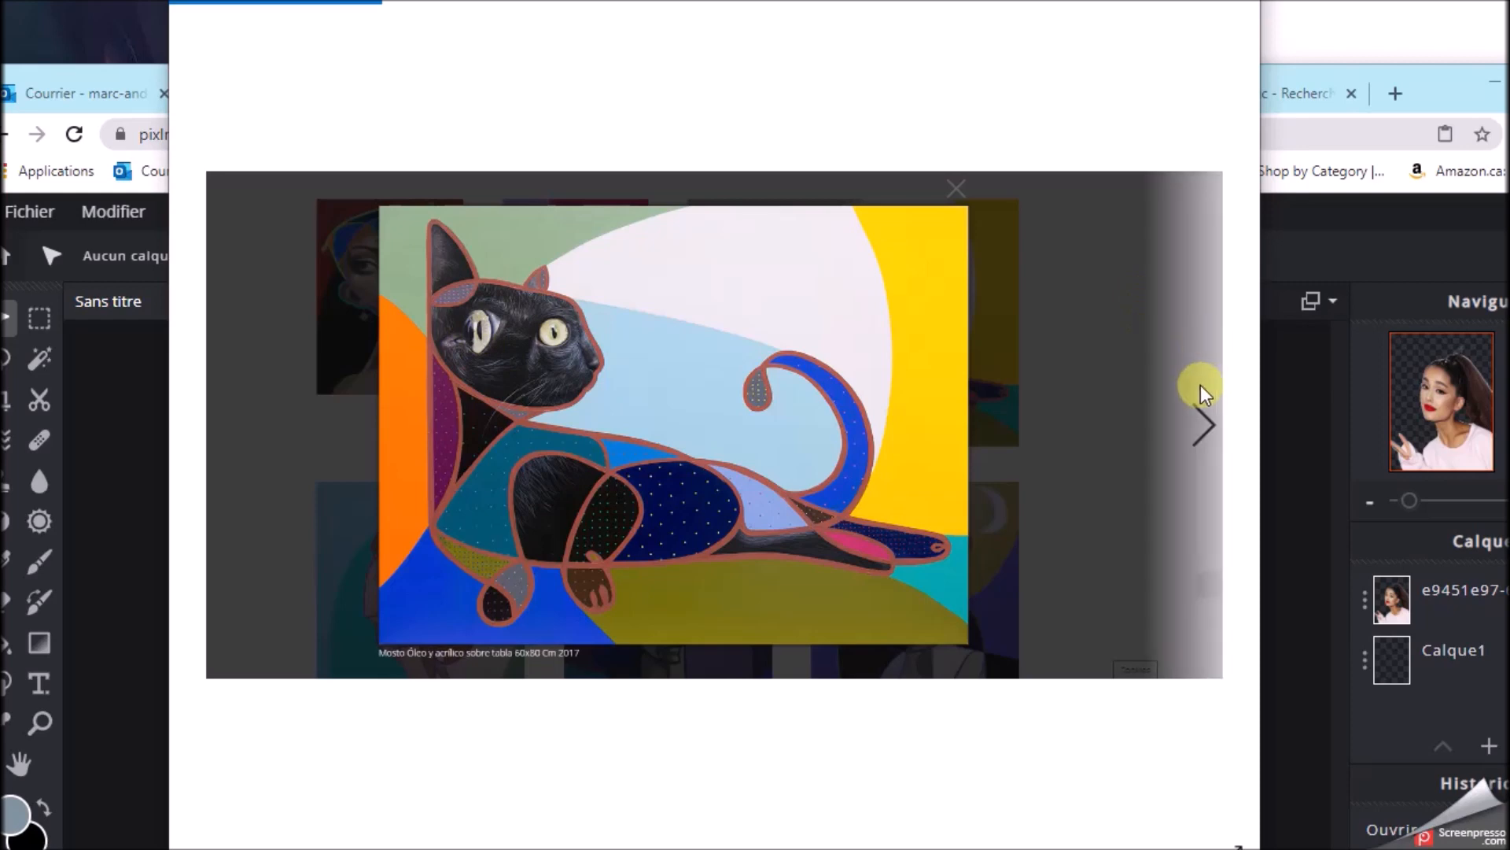
pyautogui.click(1206, 409)
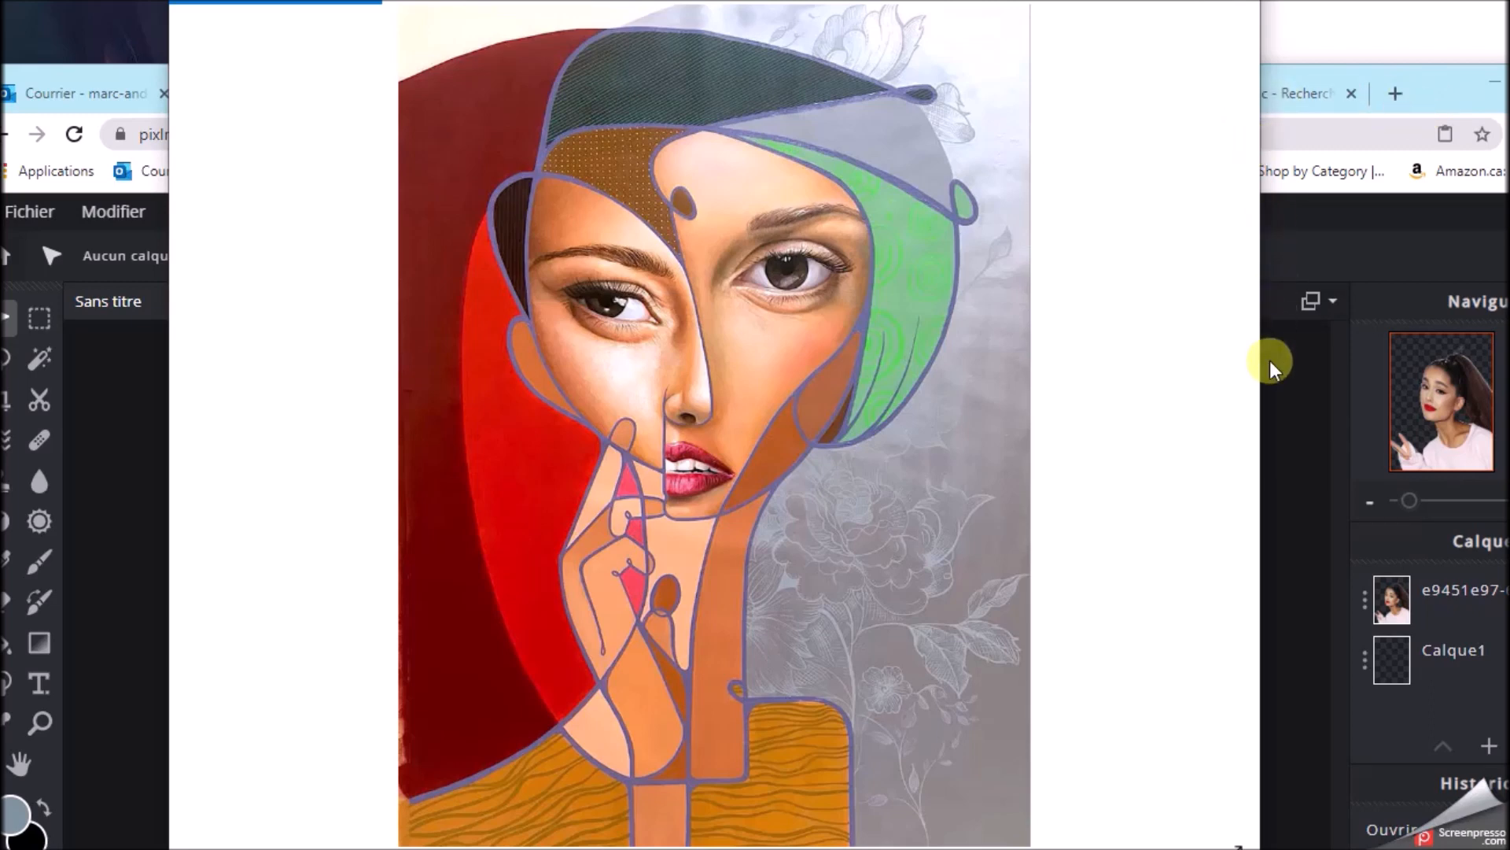
pyautogui.click(1280, 386)
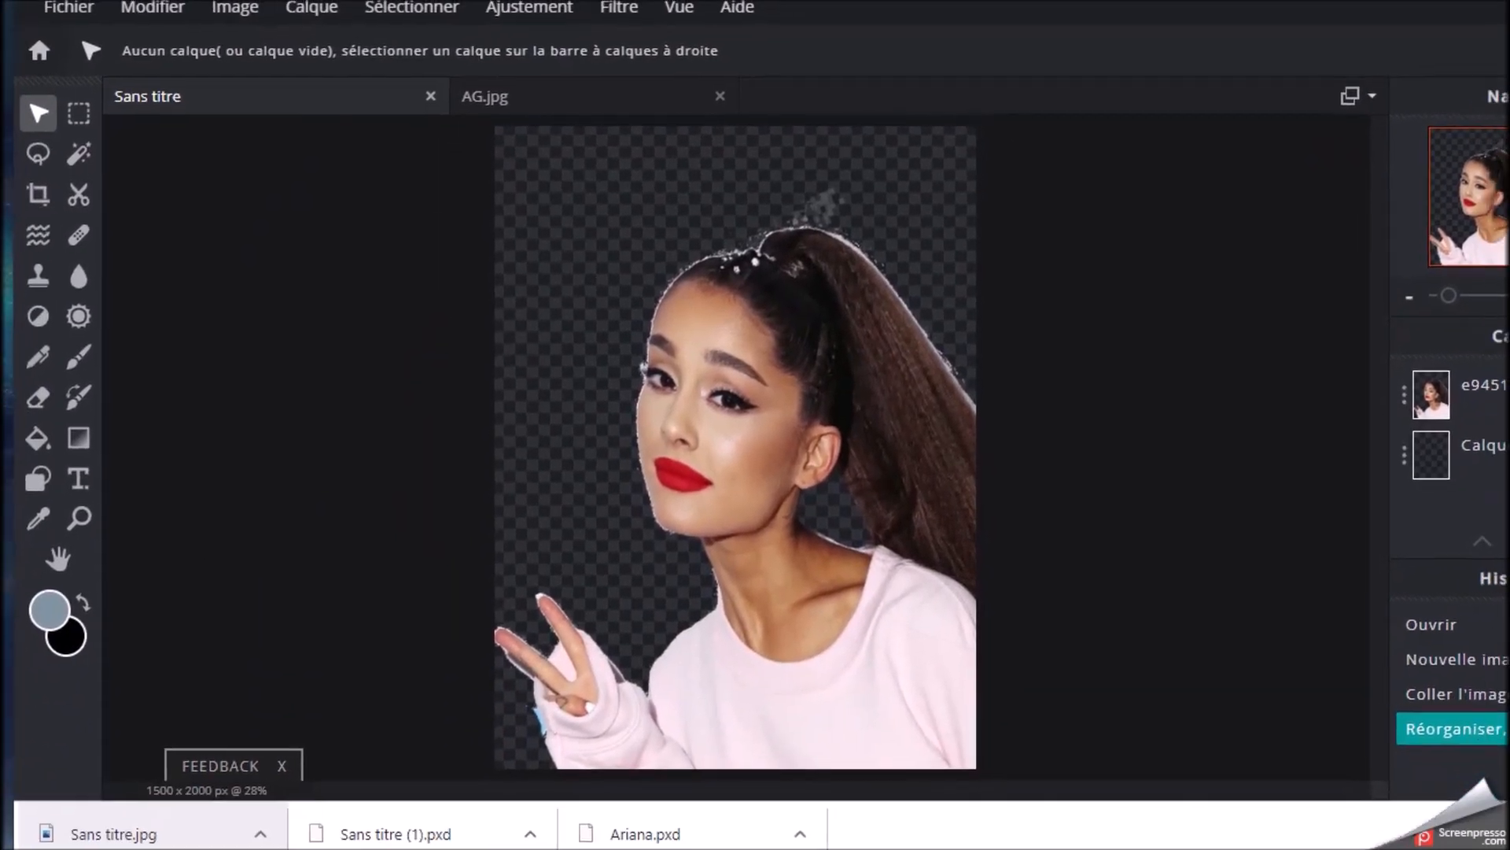
# Add an empty layer above the singer cut-out
pyautogui.scroll(2, 870, 408)
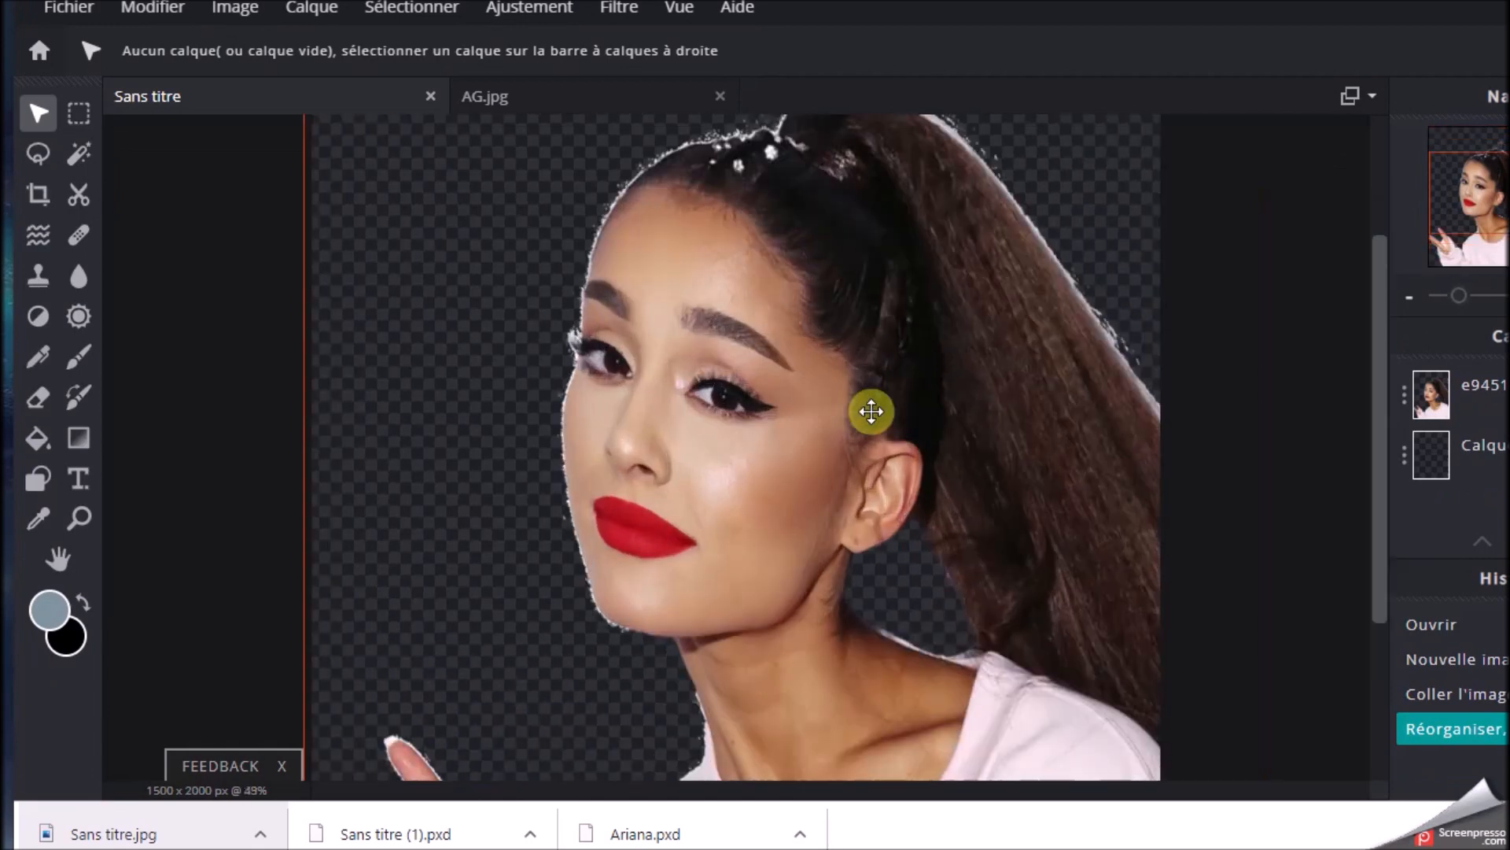
pyautogui.scroll(1, 447, 311)
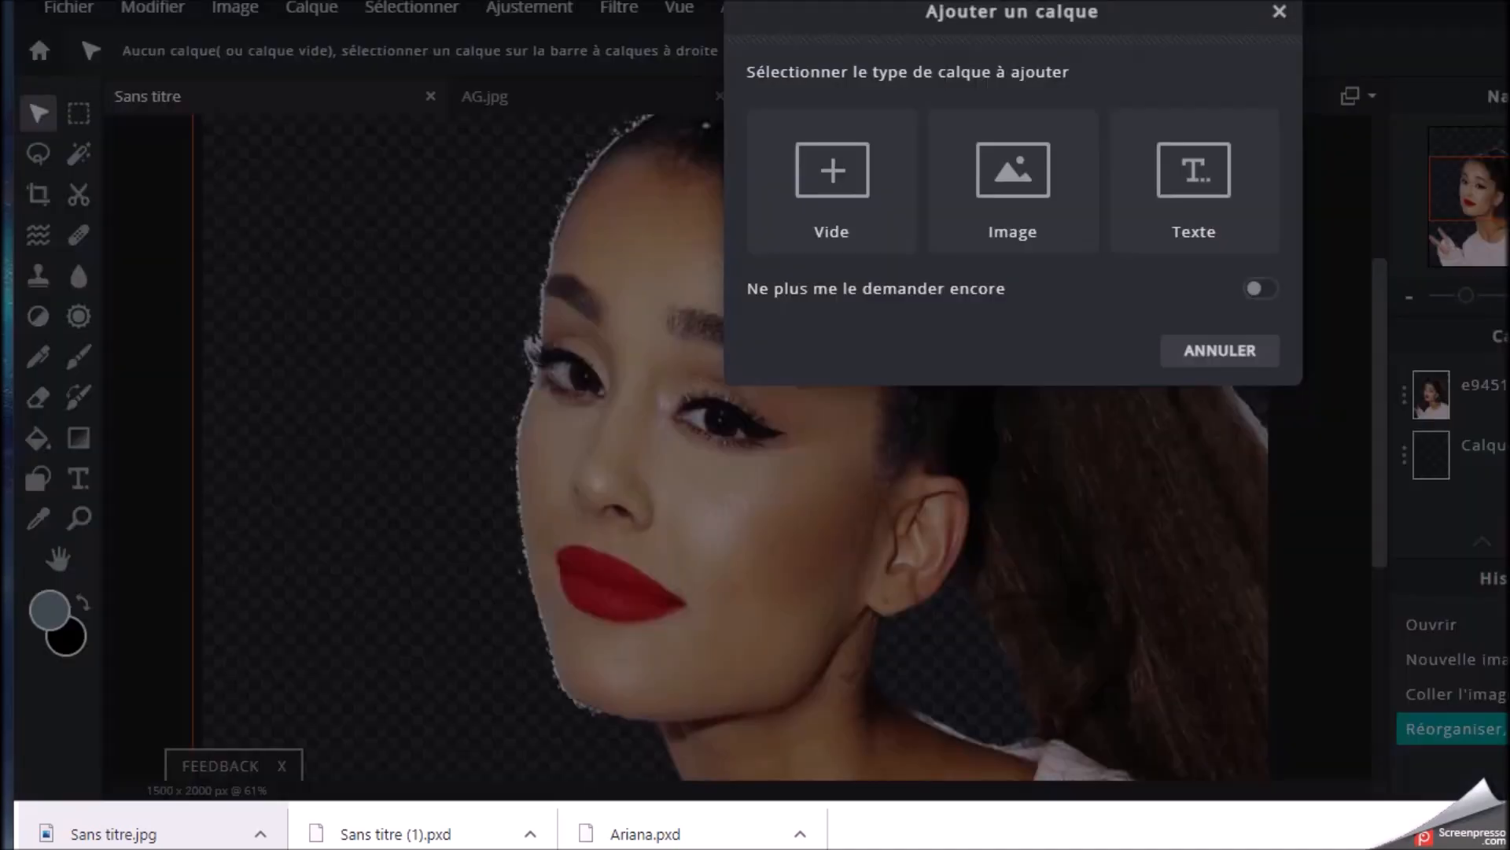
pyautogui.click(833, 168)
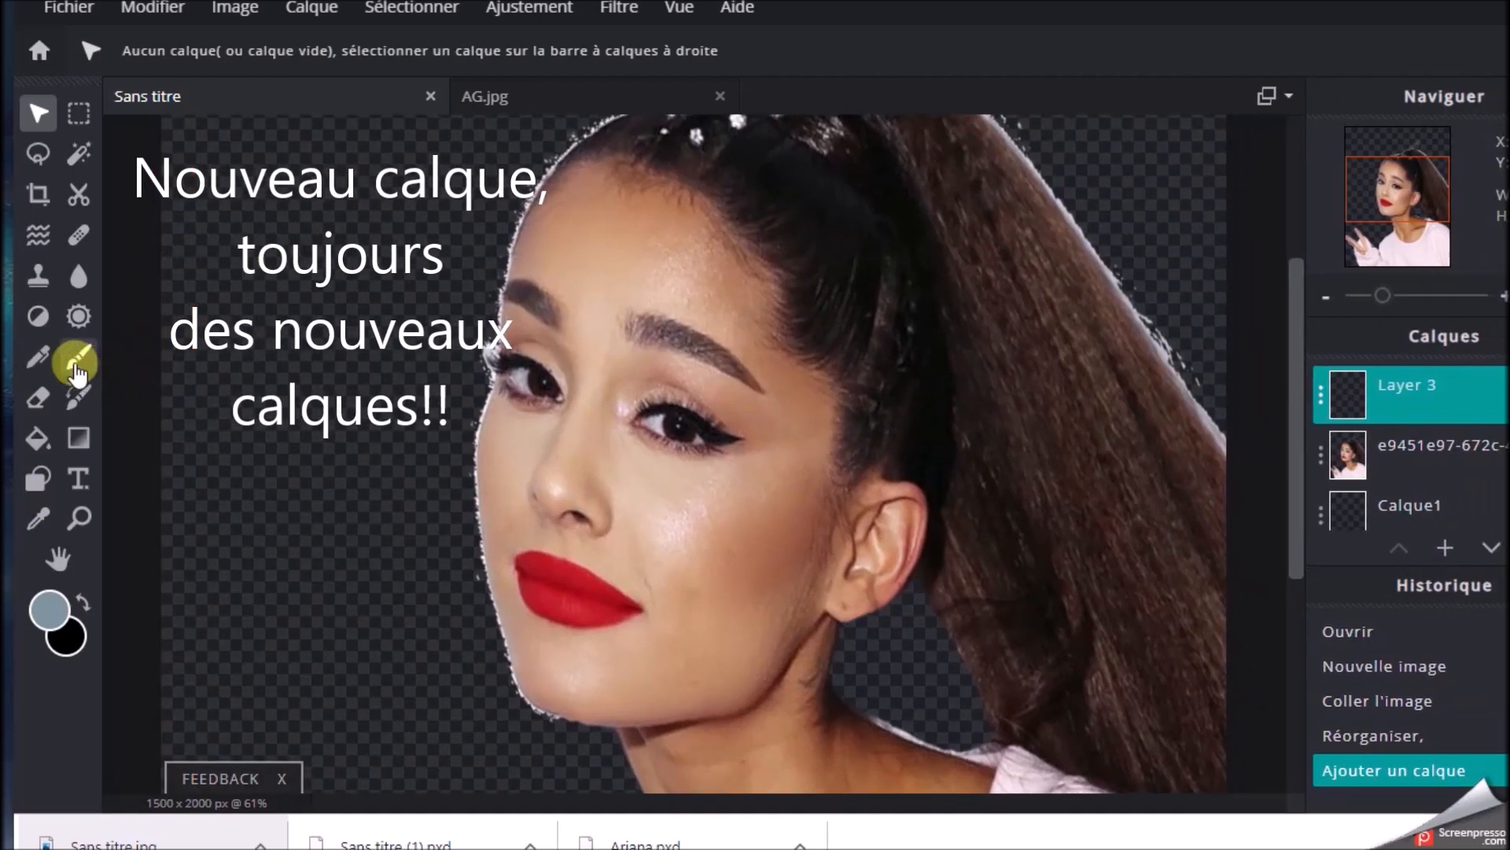
# Set the foreground colour to light blue #87C0D8
pyautogui.click(47, 607)
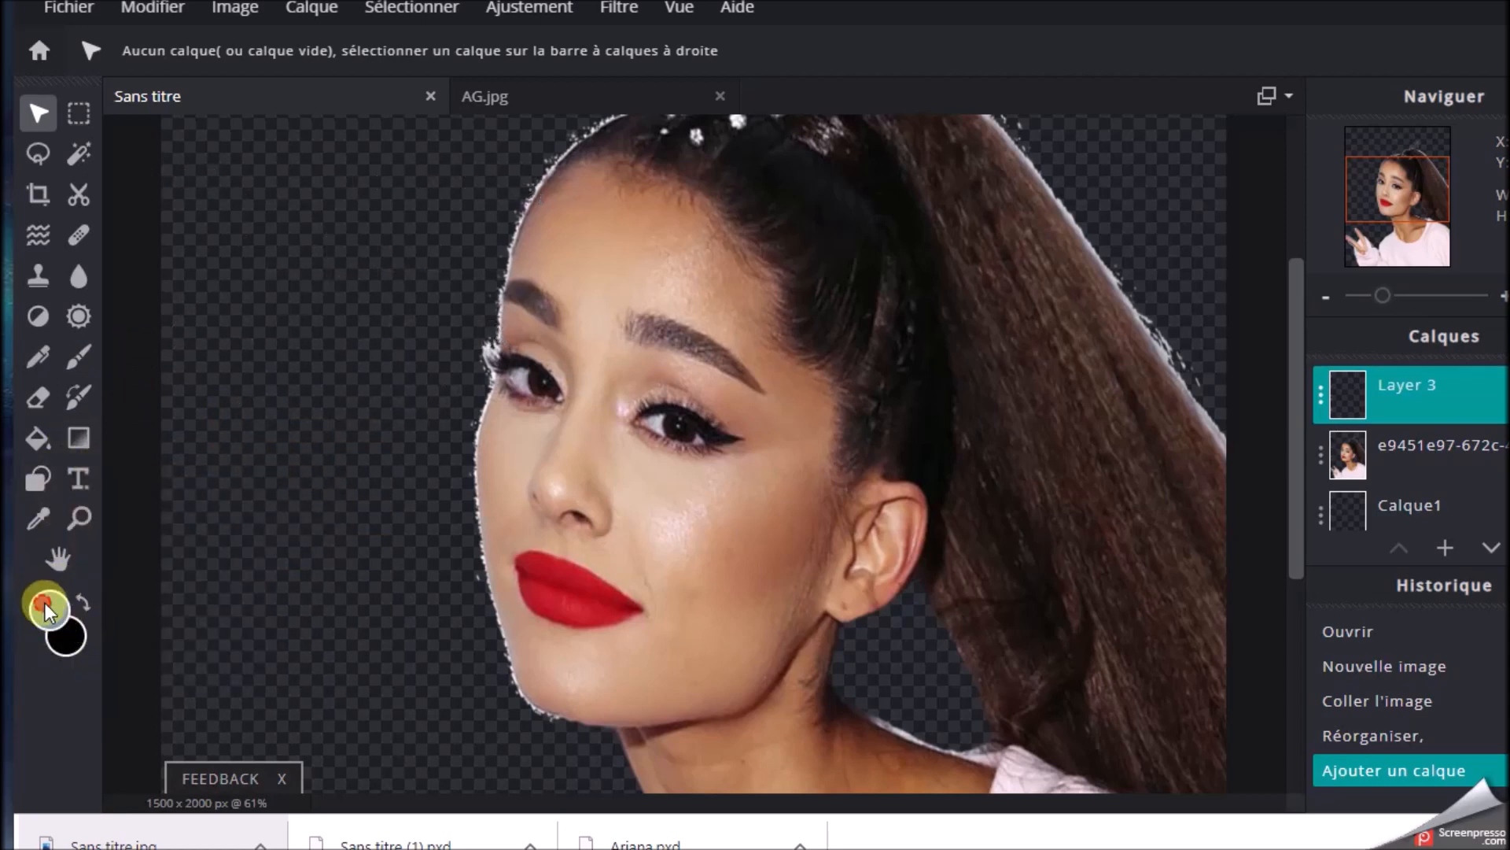
pyautogui.moveTo(766, 175)
pyautogui.mouseDown()
pyautogui.moveTo(829, 130)
pyautogui.moveTo(900, 176)
pyautogui.moveTo(883, 243)
pyautogui.moveTo(856, 119)
pyautogui.moveTo(795, 163)
pyautogui.moveTo(818, 115)
pyautogui.moveTo(850, 128)
pyautogui.moveTo(818, 107)
pyautogui.mouseUp()
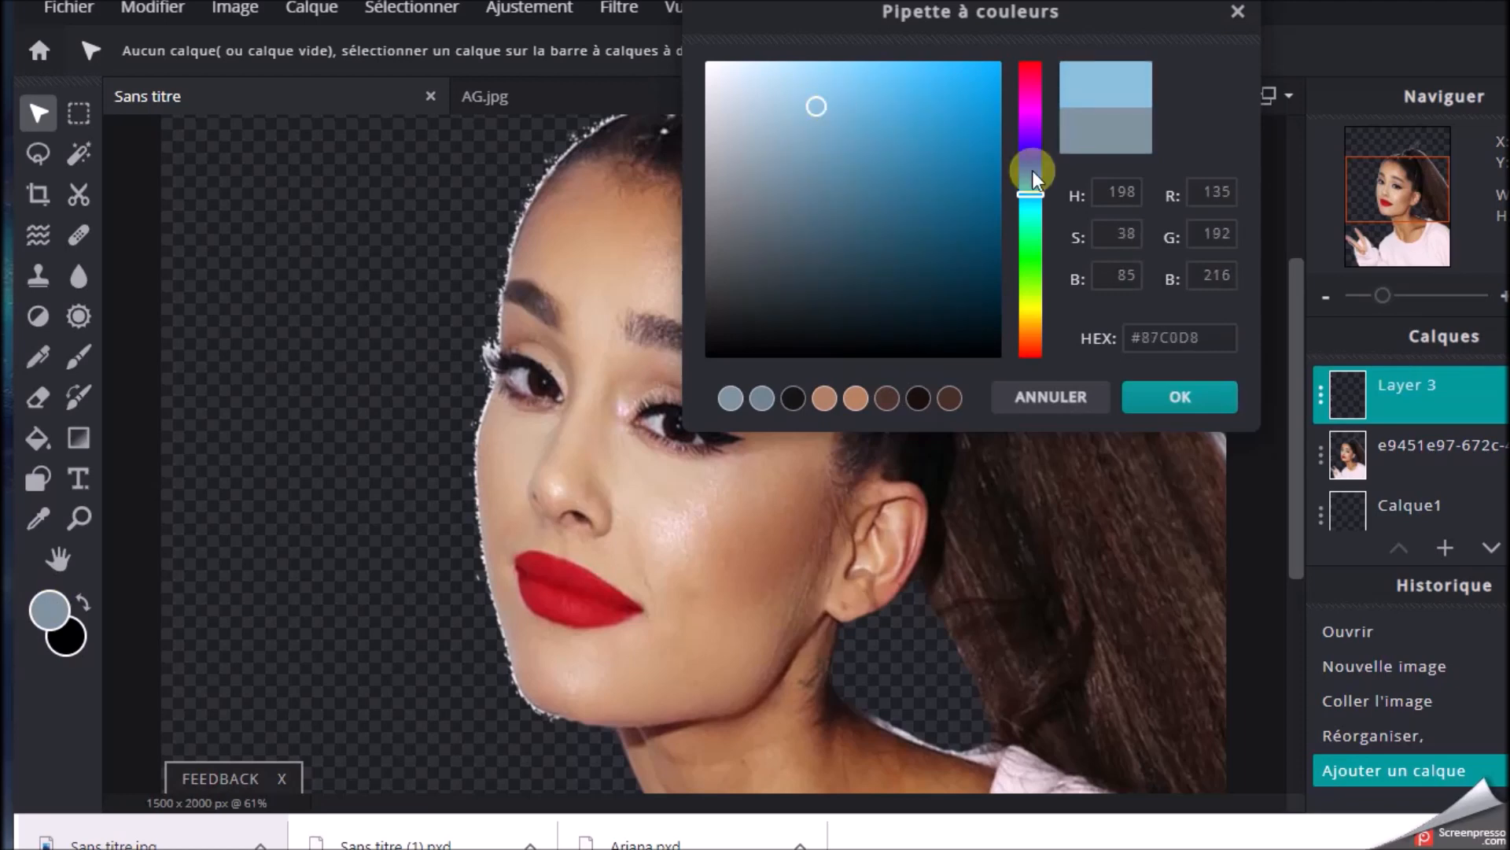
pyautogui.click(1172, 400)
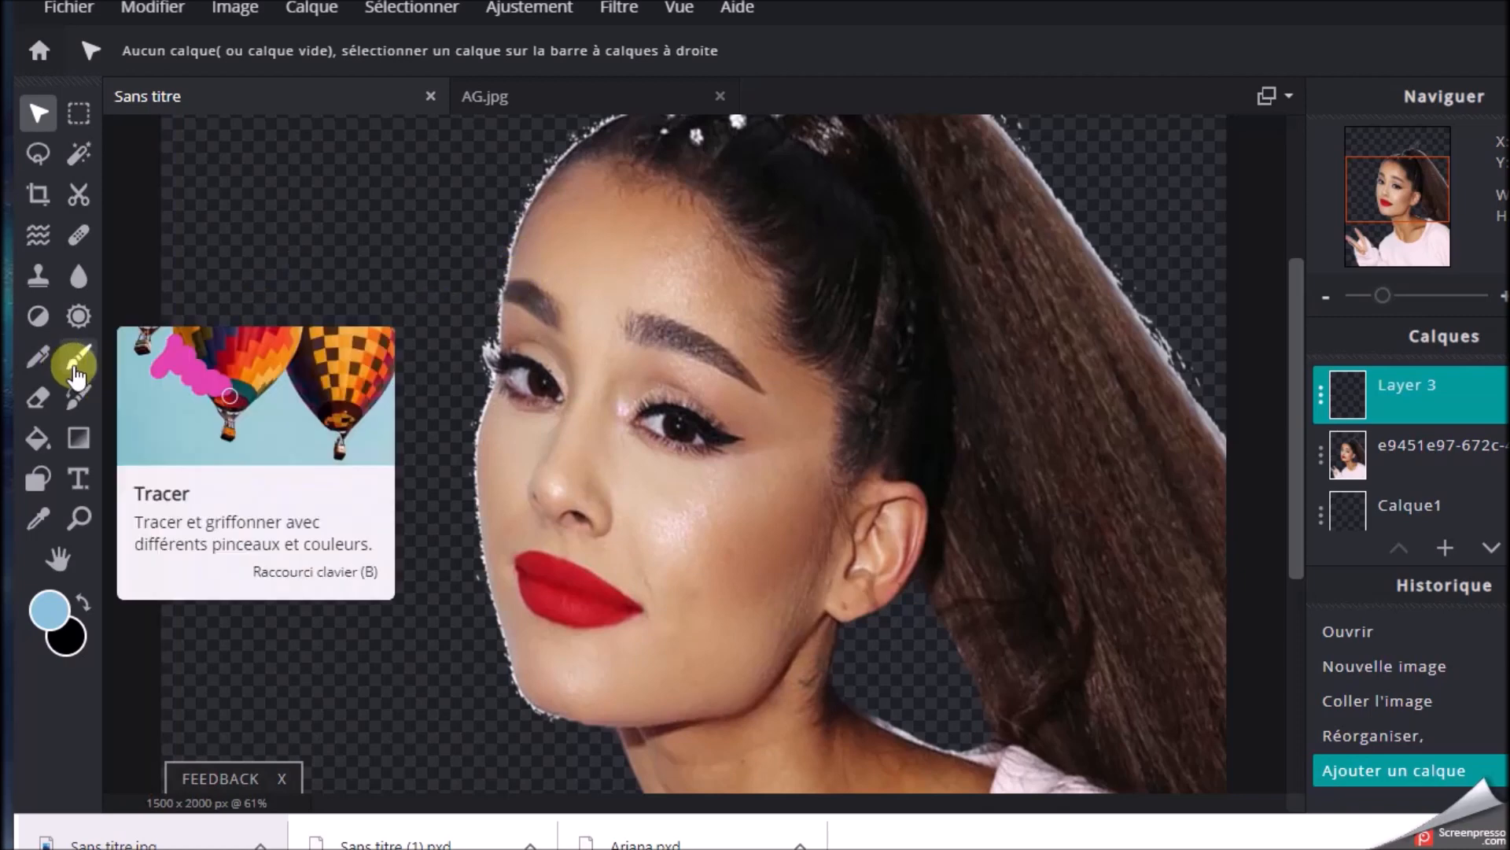
# Make the empty Layer 3 active and choose the brush (Tracer) for painting on it
pyautogui.scroll(2, 665, 312)
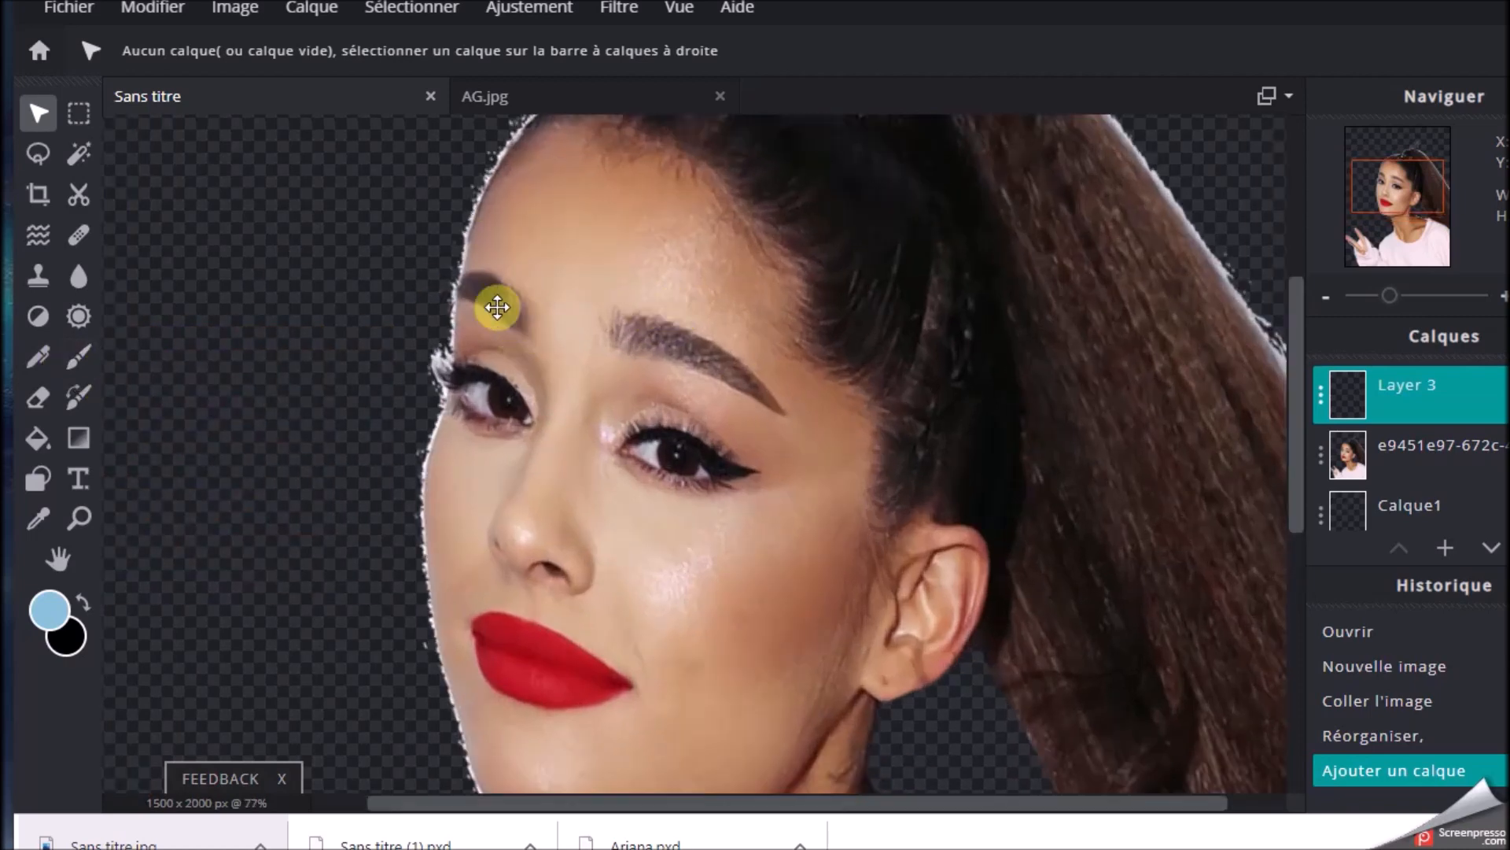
pyautogui.moveTo(457, 292); pyautogui.dragTo(458, 297)
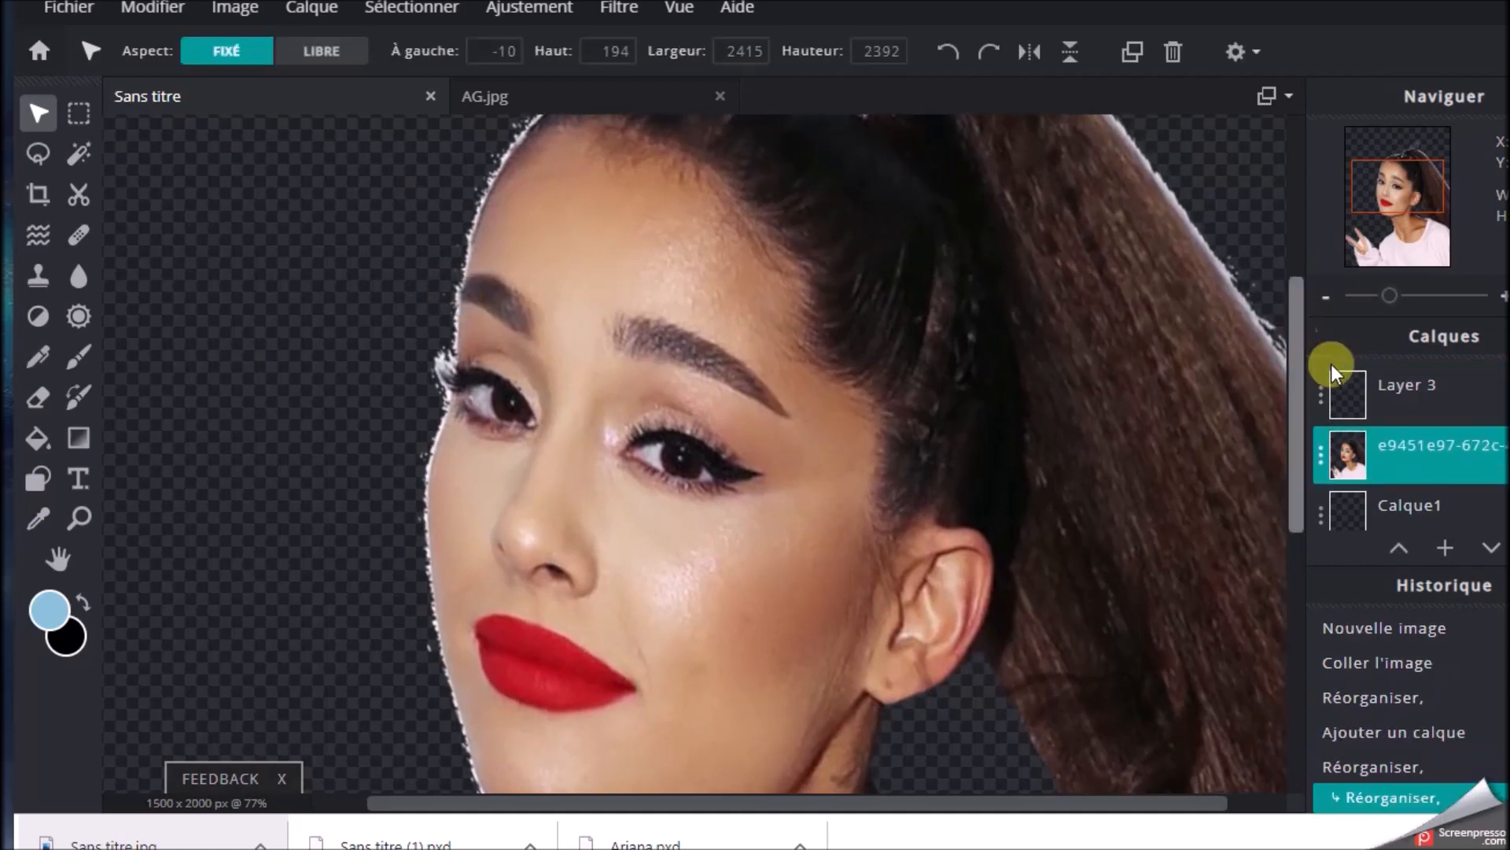
pyautogui.click(1352, 384)
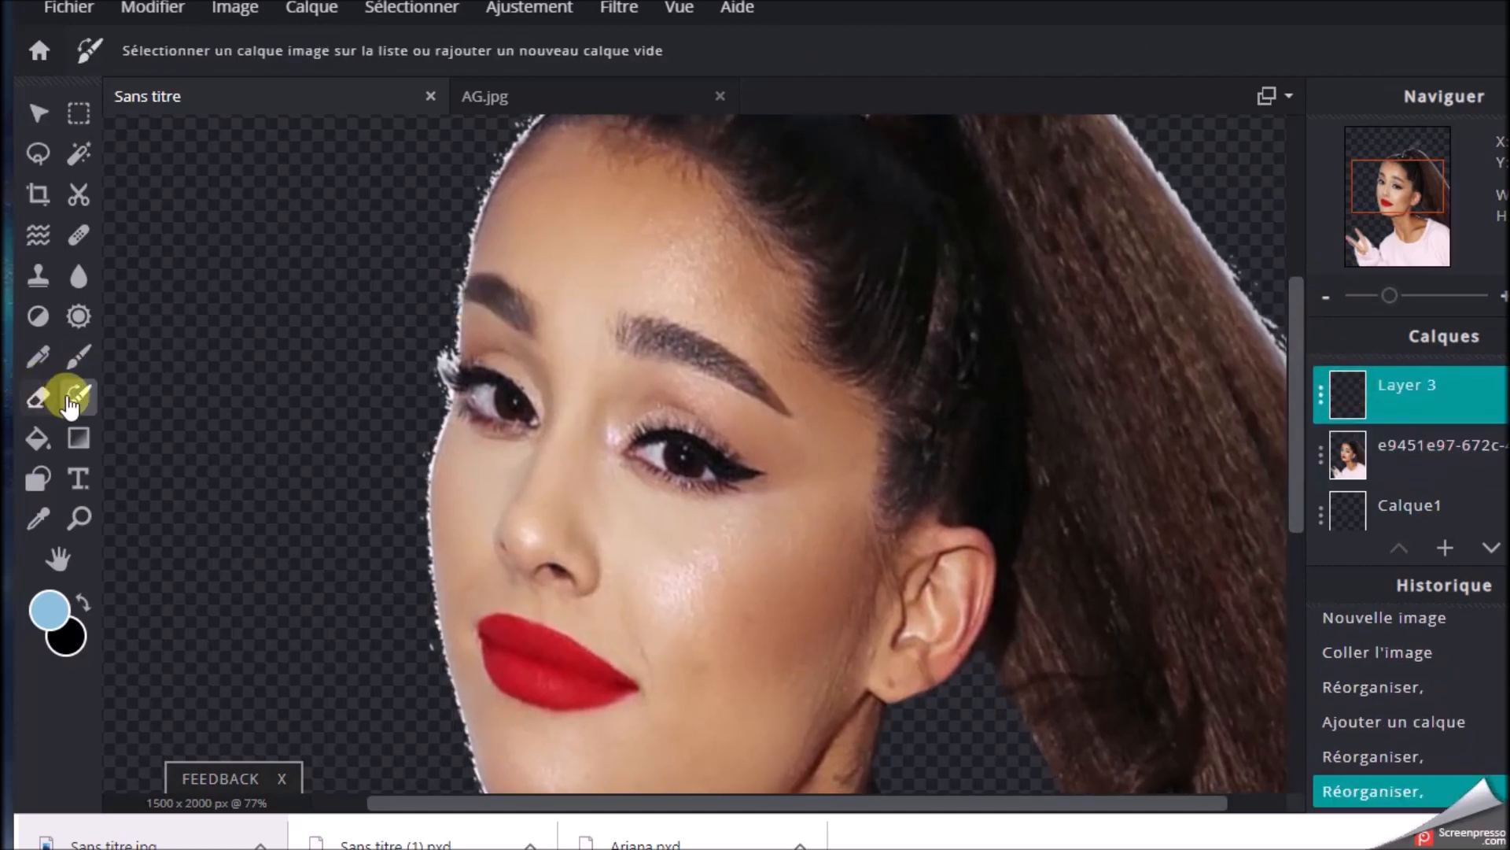
pyautogui.click(78, 356)
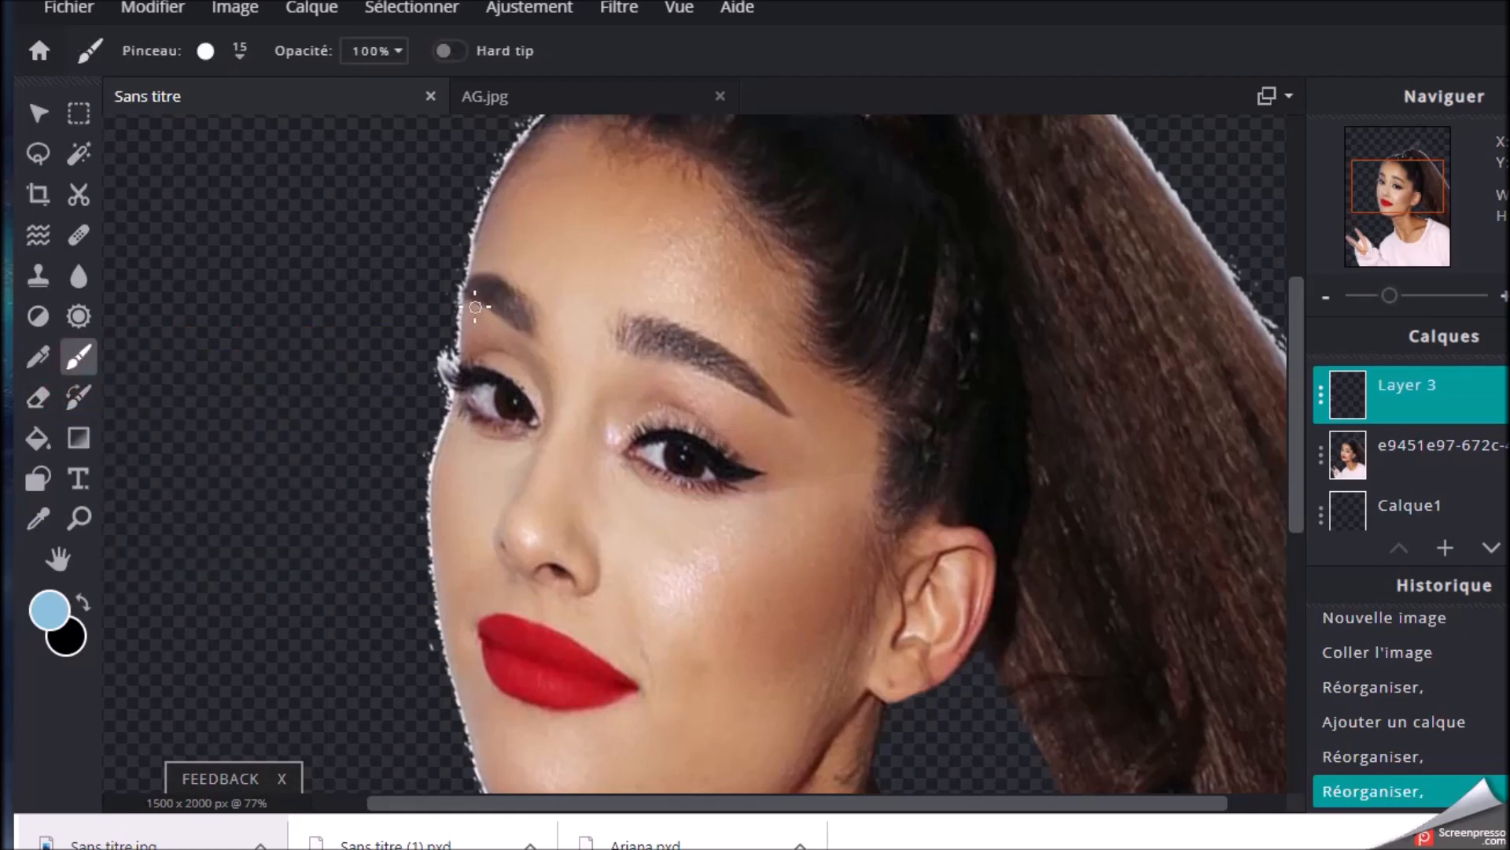
pyautogui.moveTo(476, 310)
pyautogui.mouseDown()
pyautogui.moveTo(510, 323)
pyautogui.moveTo(541, 368)
pyautogui.mouseUp()
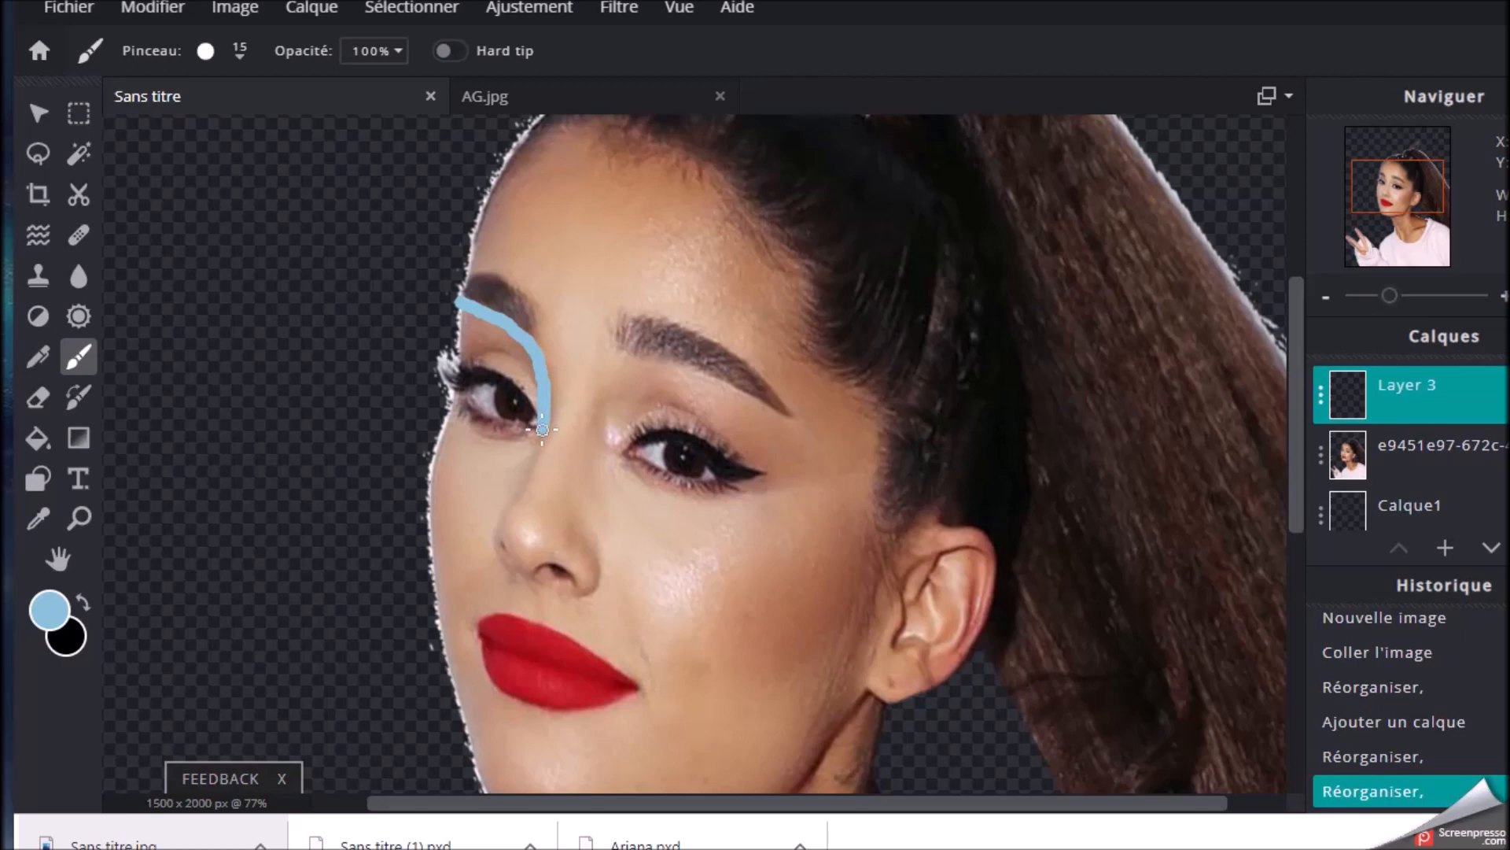
pyautogui.moveTo(530, 458); pyautogui.dragTo(531, 452)
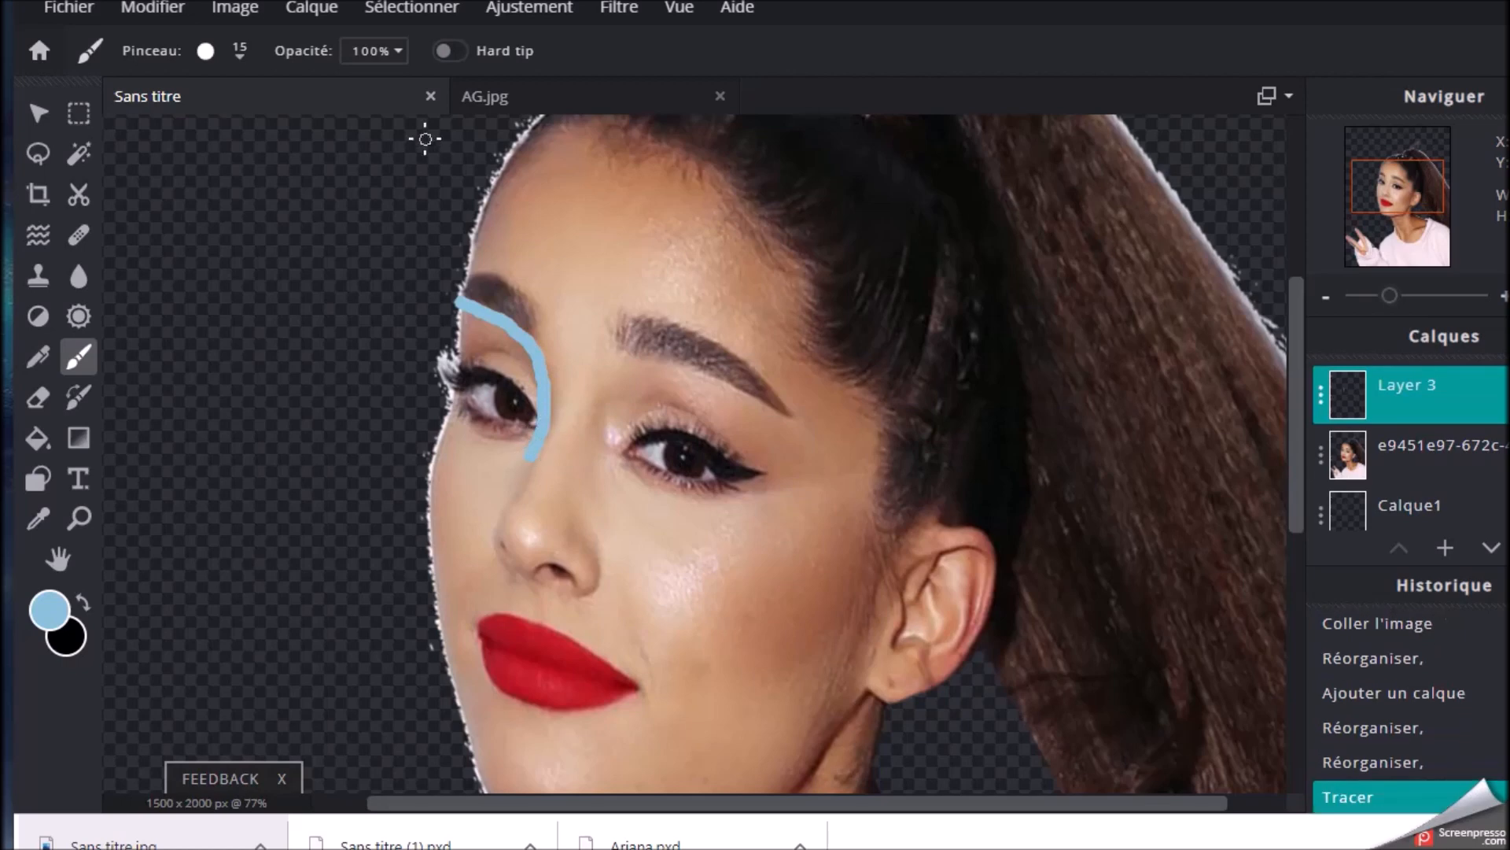
pyautogui.click(150, 8)
pyautogui.click(134, 37)
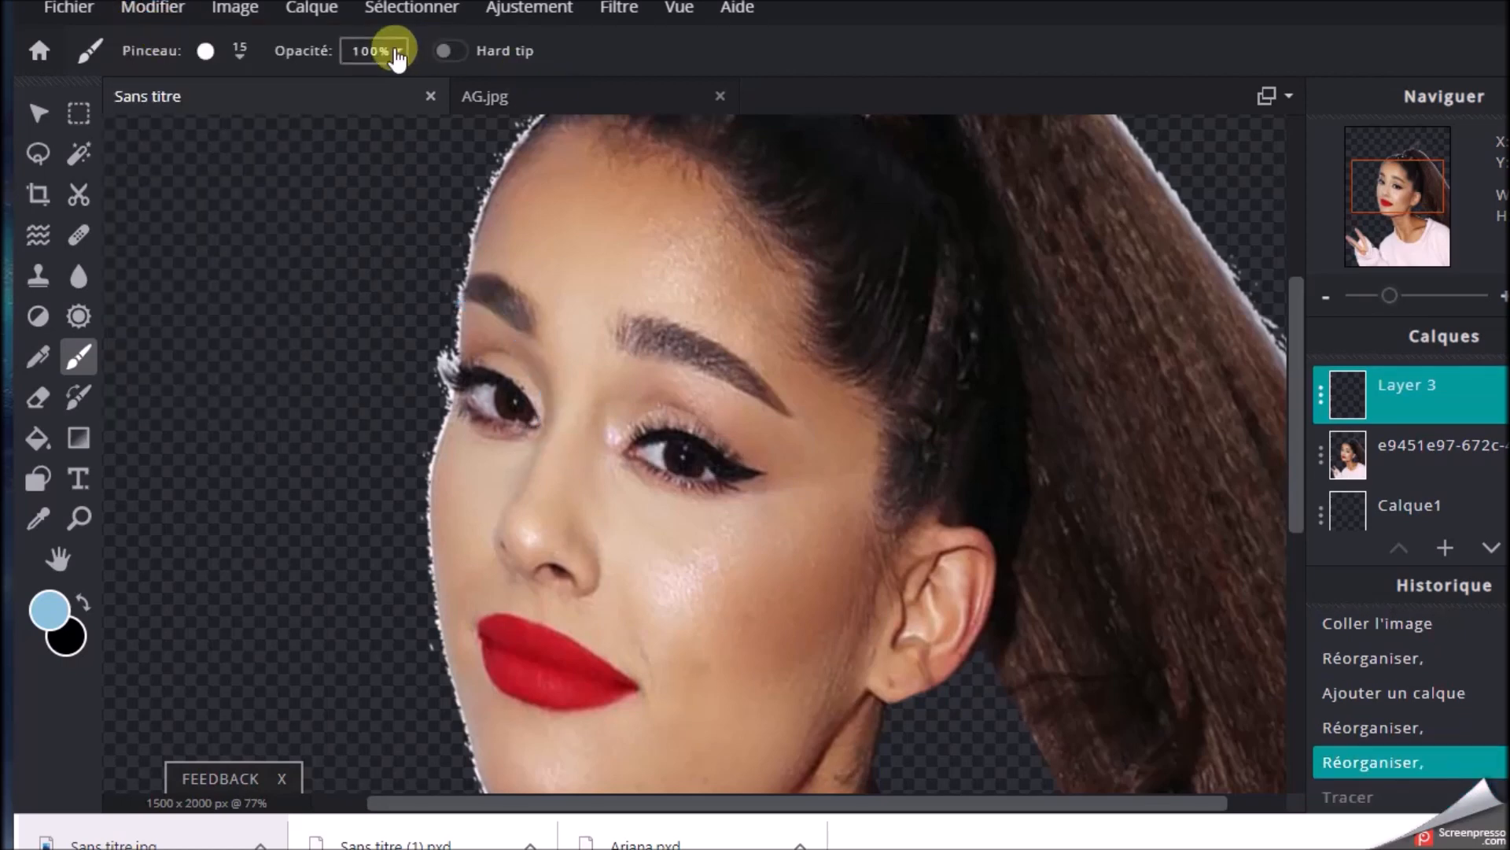
# Set the brush size to 13 and paint a light-blue line from the outer brow along the nose and through the lips to the chin
pyautogui.click(236, 52)
pyautogui.click(220, 136)
pyautogui.moveTo(221, 140); pyautogui.dragTo(219, 137)
pyautogui.click(168, 206)
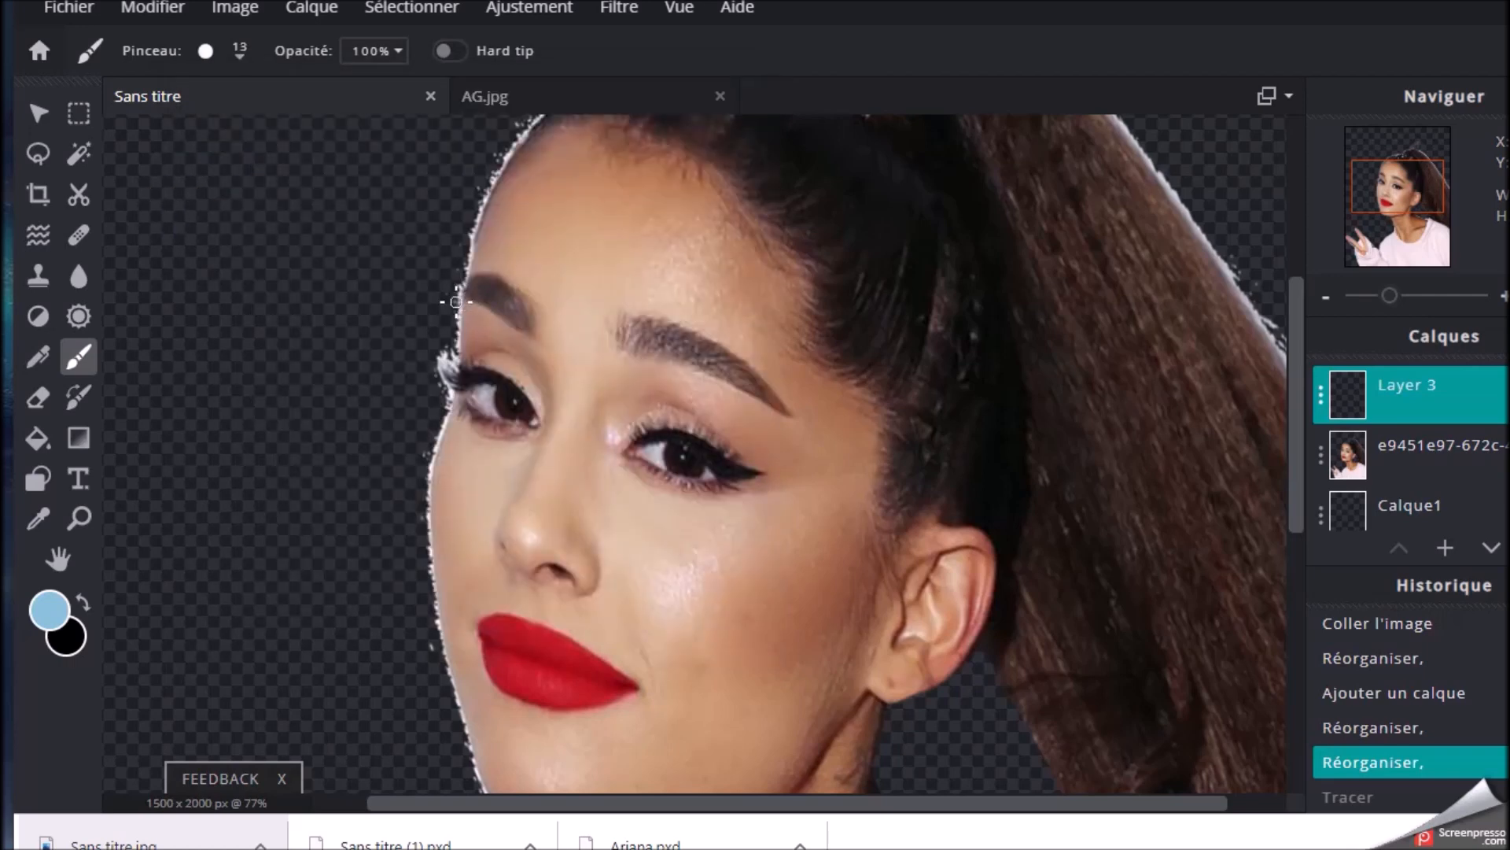
pyautogui.moveTo(458, 301)
pyautogui.mouseDown()
pyautogui.moveTo(515, 330)
pyautogui.moveTo(552, 375)
pyautogui.mouseUp()
pyautogui.moveTo(542, 440); pyautogui.dragTo(523, 484)
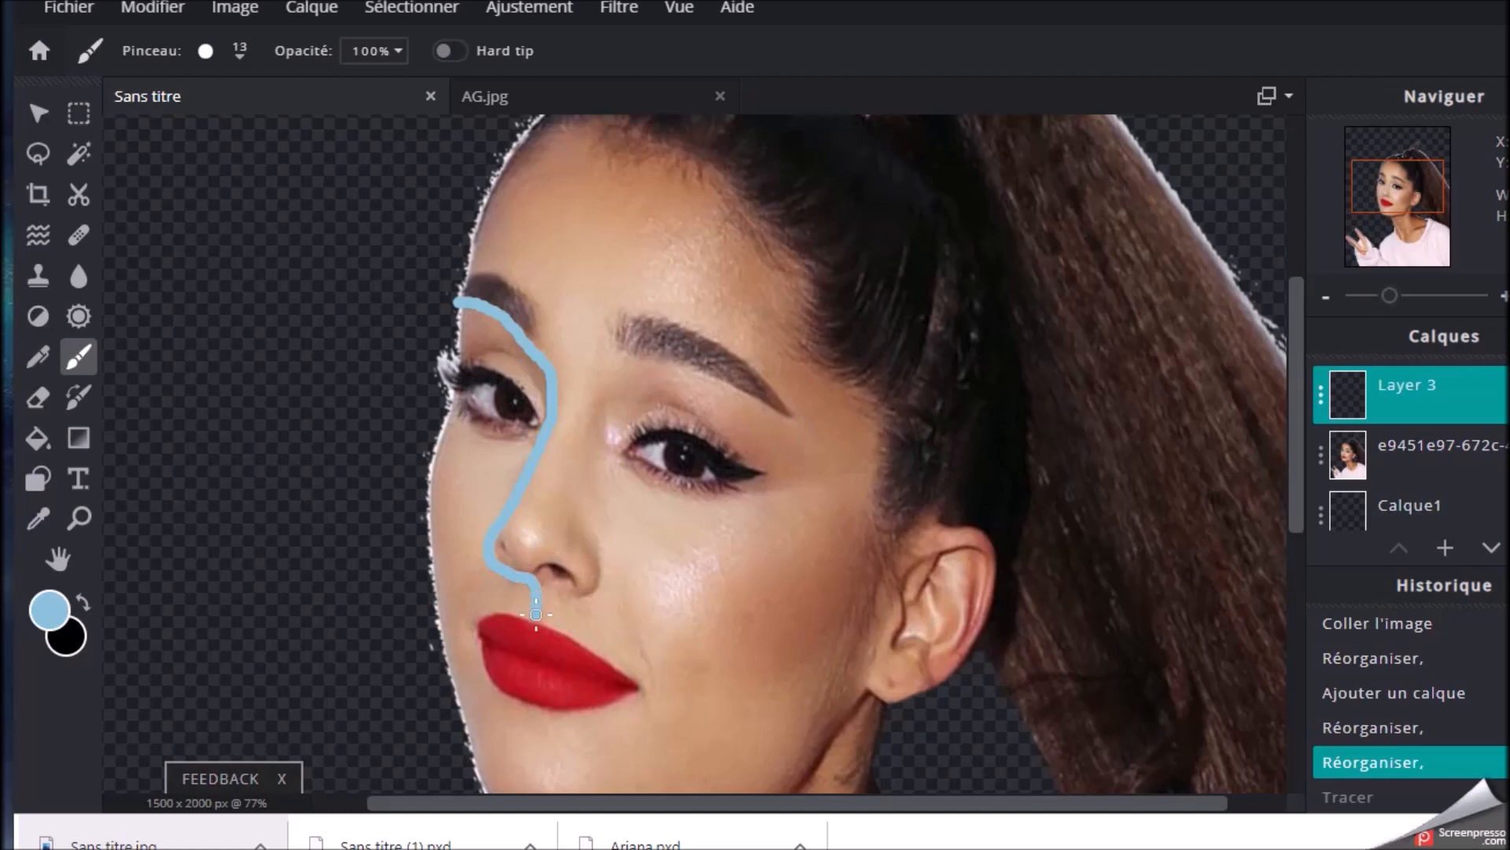
pyautogui.moveTo(533, 636); pyautogui.dragTo(532, 673)
pyautogui.moveTo(532, 749); pyautogui.dragTo(539, 805)
pyautogui.scroll(-3, 1128, 499)
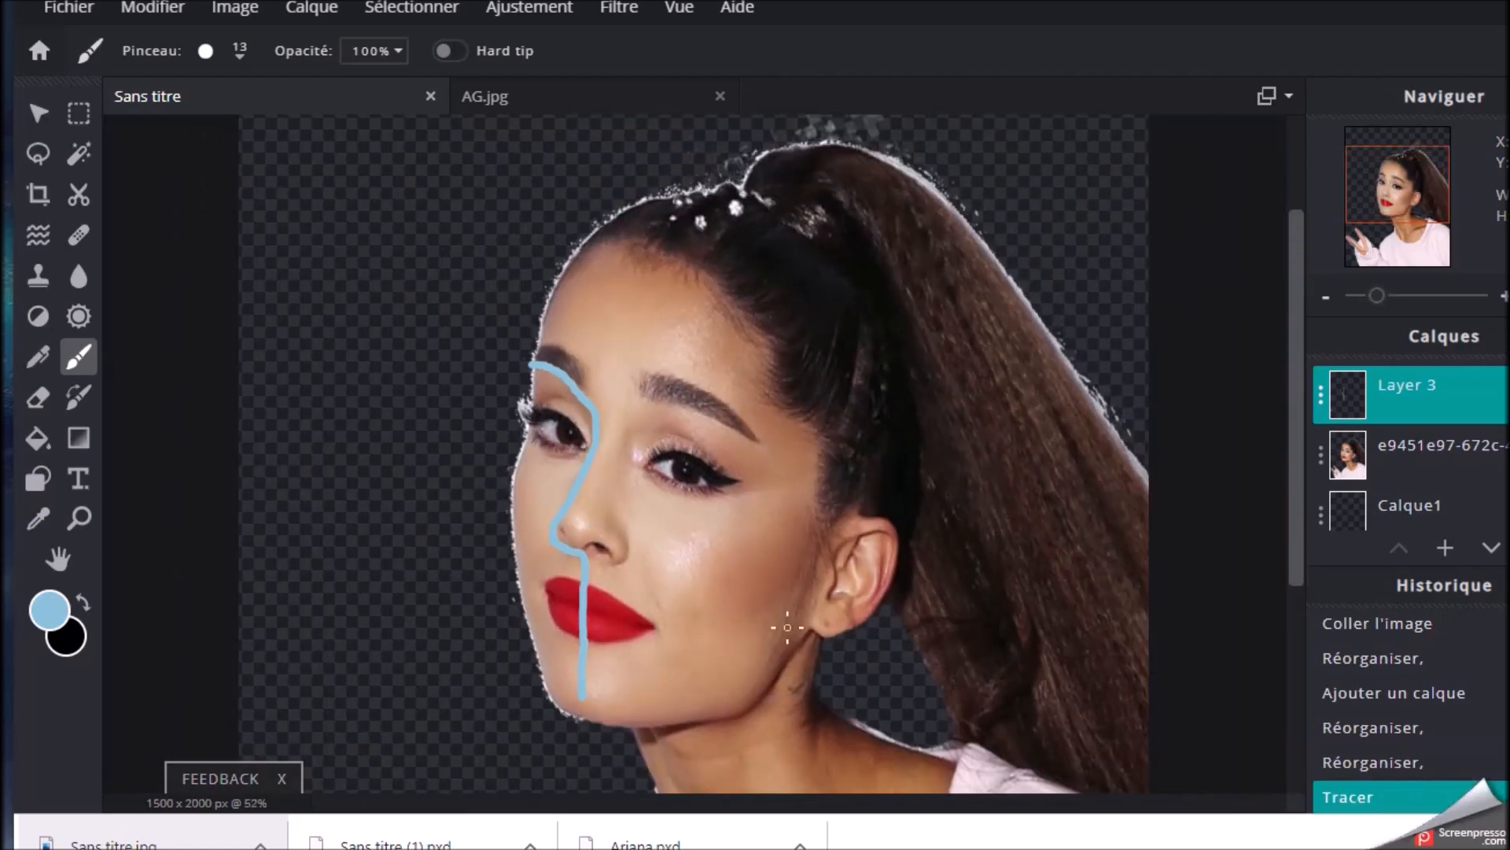
# Paint the outline from the chin along the jaw up to the earlobe, and down the back of the neck to the shoulder
pyautogui.moveTo(1393, 168); pyautogui.dragTo(1397, 193)
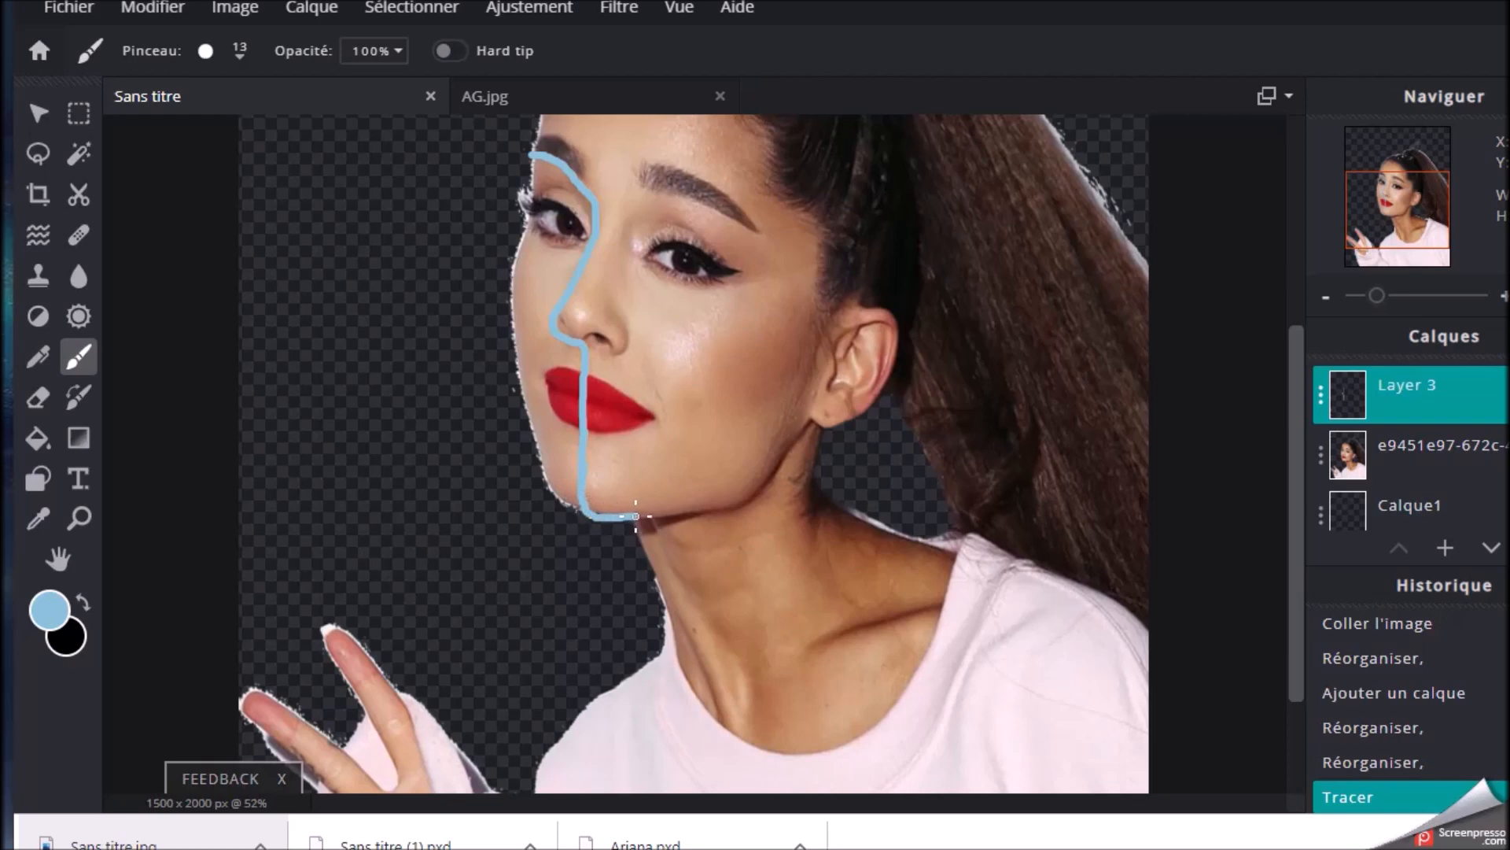
pyautogui.moveTo(748, 500); pyautogui.dragTo(802, 433)
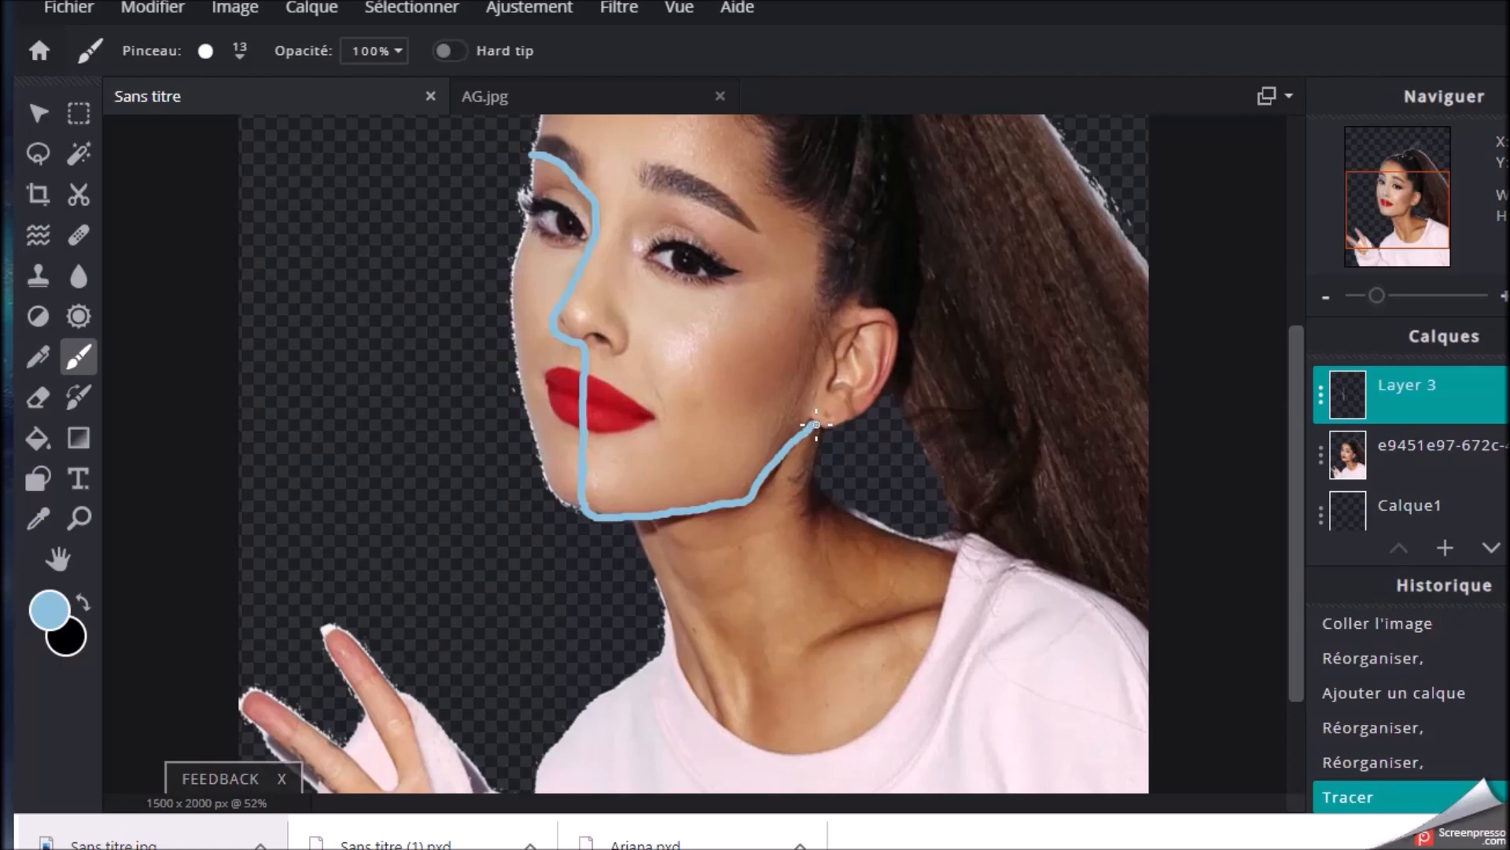
pyautogui.moveTo(821, 479)
pyautogui.mouseDown()
pyautogui.moveTo(891, 531)
pyautogui.moveTo(961, 555)
pyautogui.mouseUp()
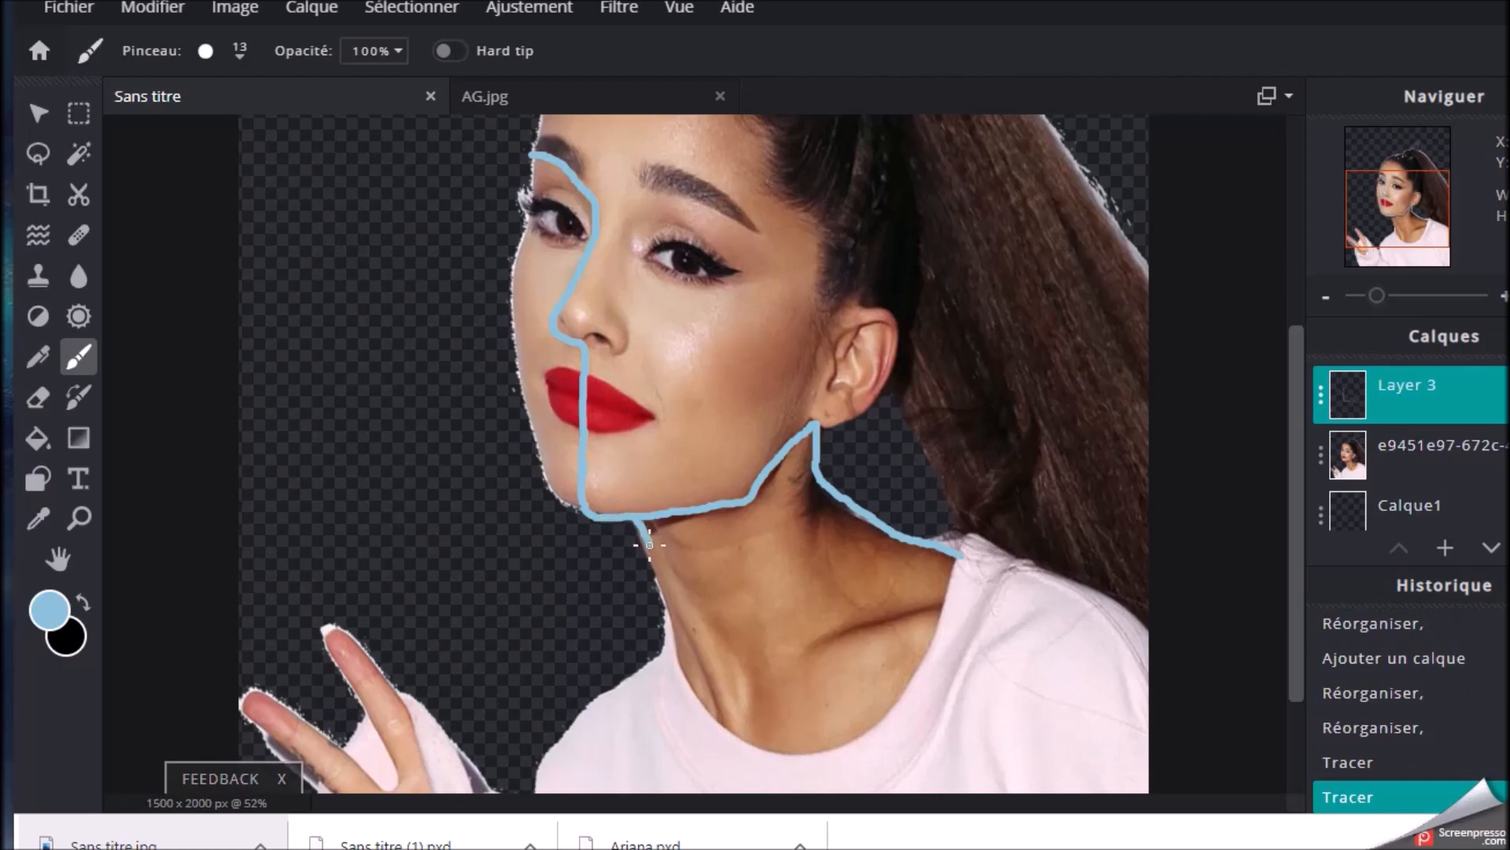
pyautogui.moveTo(653, 589); pyautogui.dragTo(649, 590)
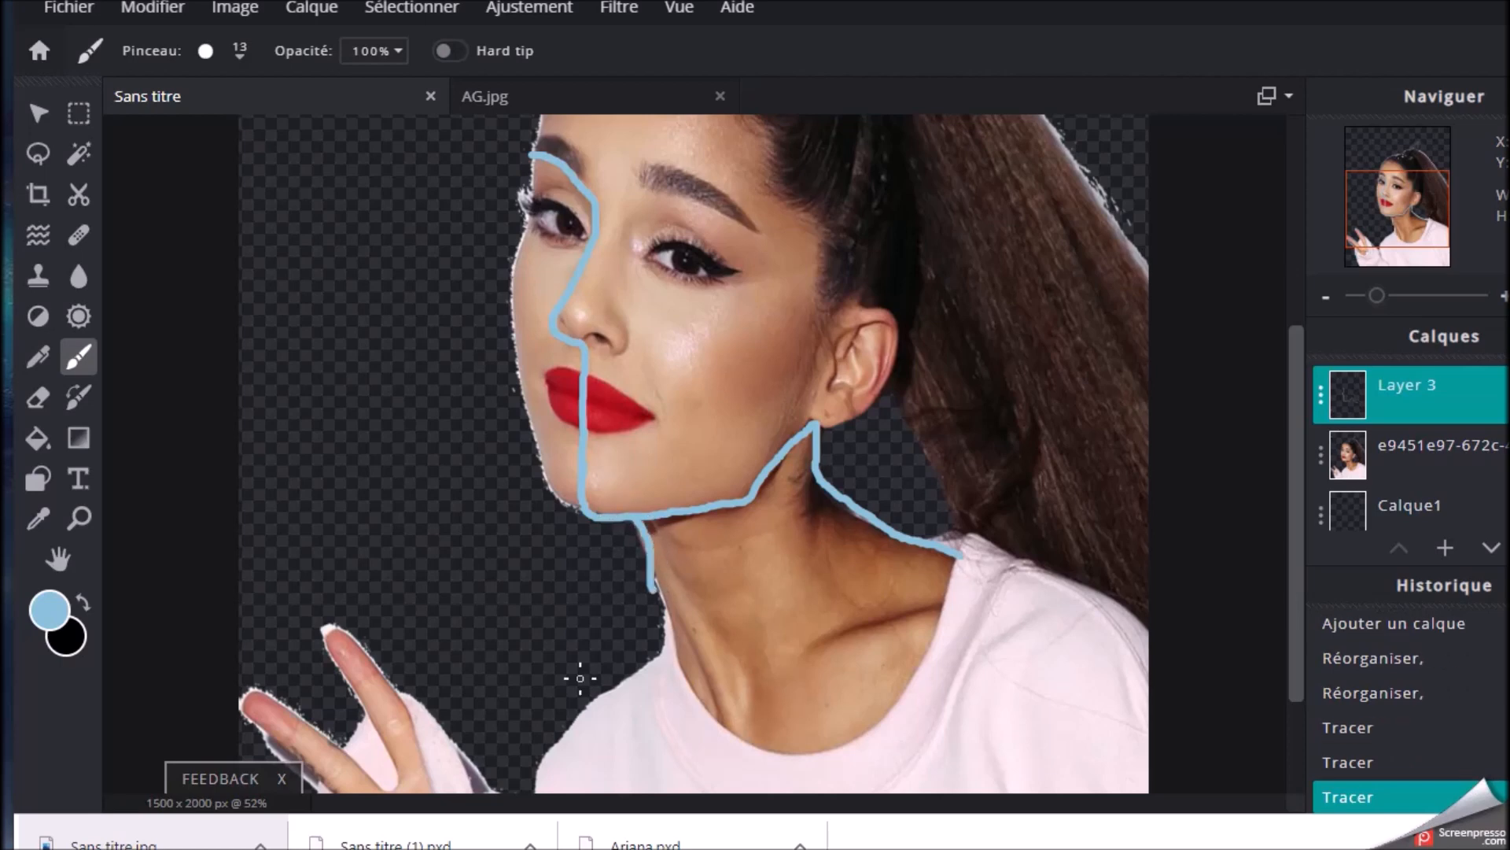
pyautogui.scroll(2, 578, 574)
pyautogui.click(149, 10)
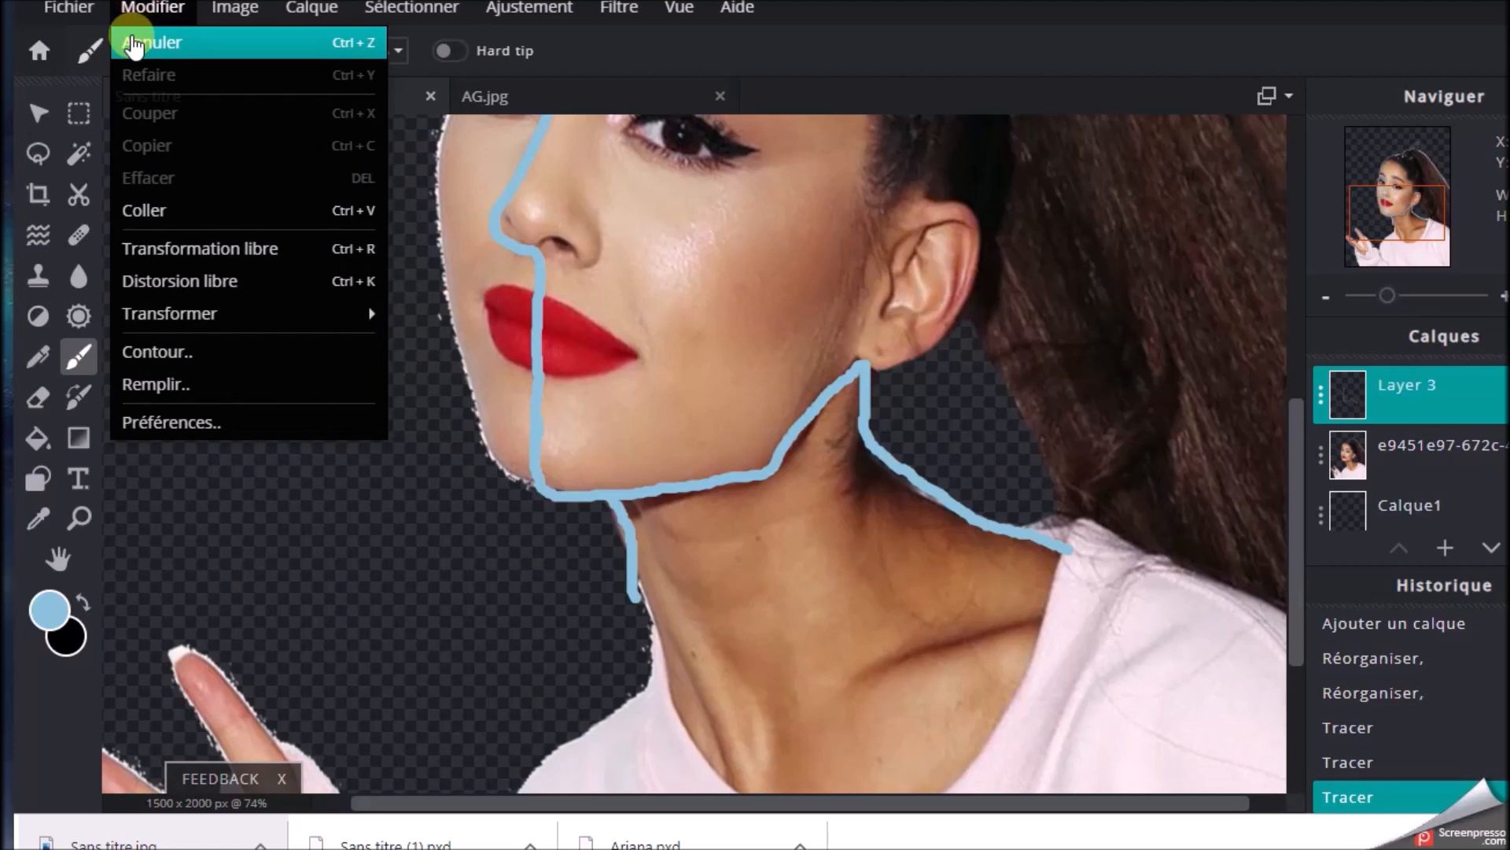
pyautogui.click(134, 44)
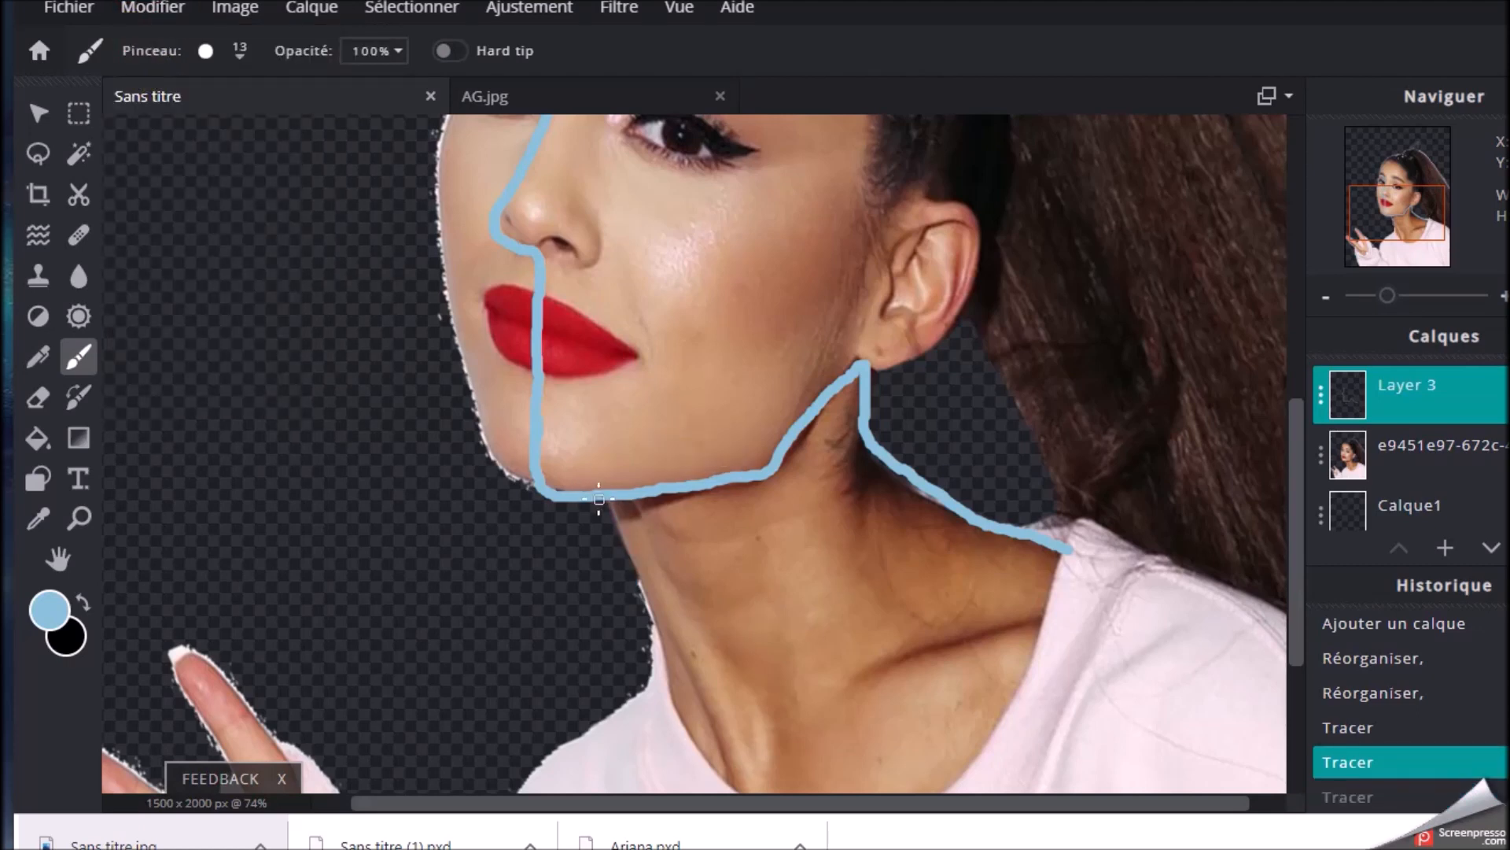
# Paint a line from the chin down the front of the neck and around the sweater collar to the shoulder line's end
pyautogui.moveTo(608, 513)
pyautogui.mouseDown()
pyautogui.moveTo(742, 801)
pyautogui.moveTo(1023, 721)
pyautogui.moveTo(1081, 550)
pyautogui.mouseUp()
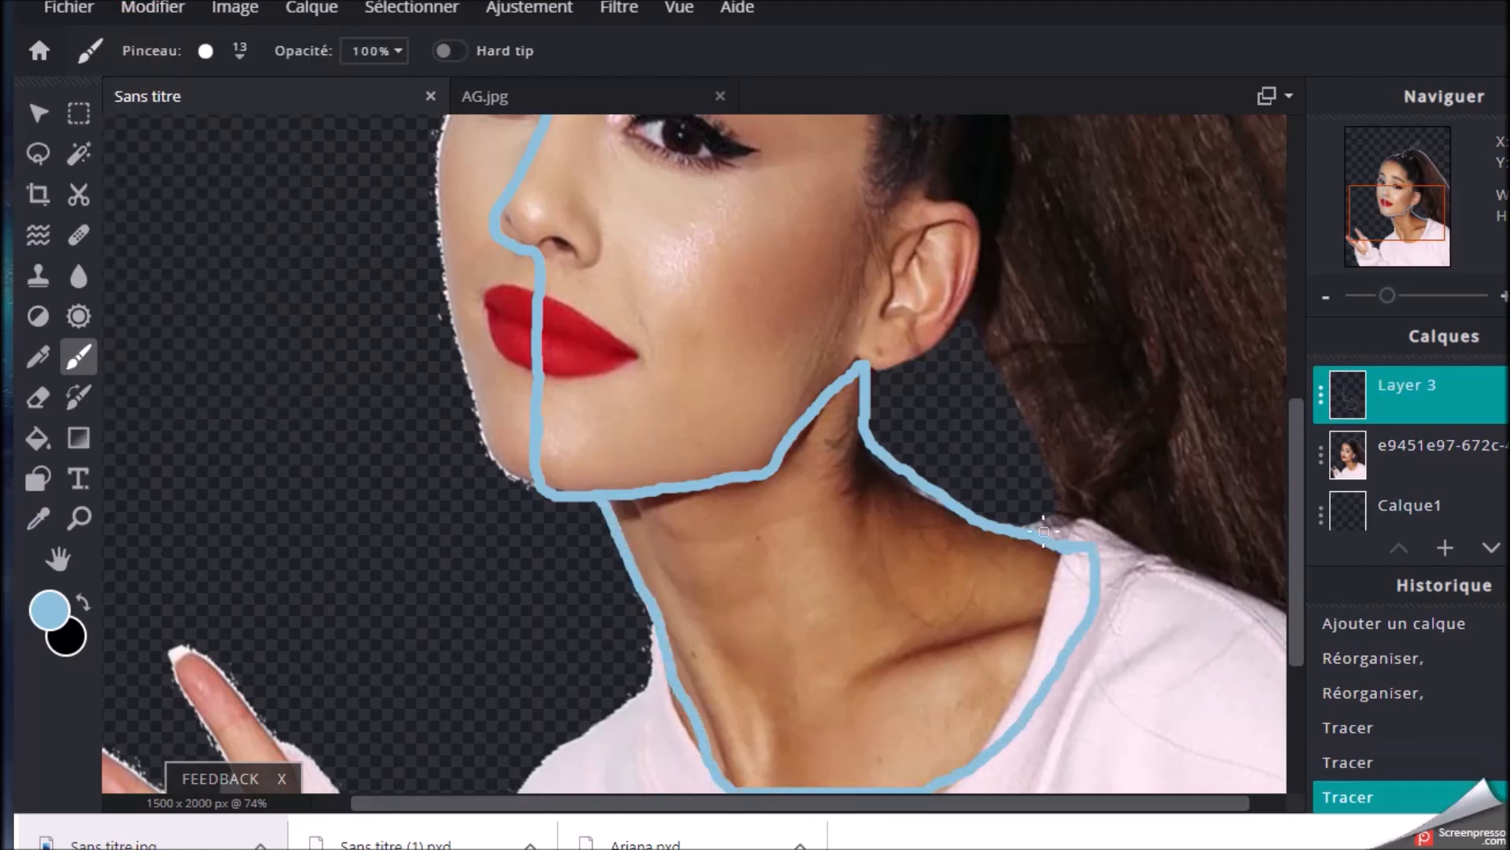
pyautogui.scroll(-4, 662, 215)
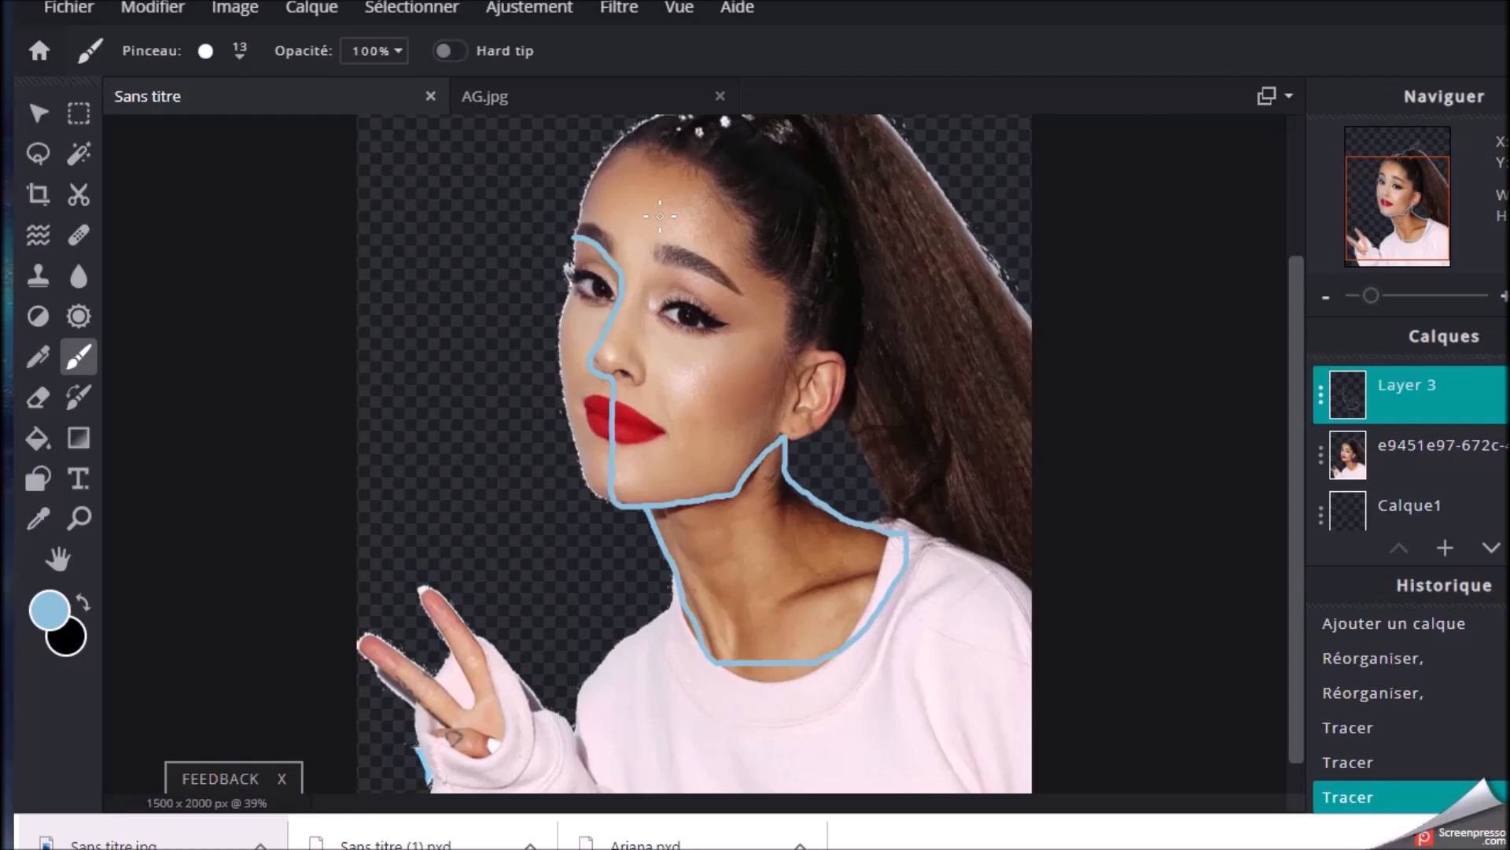
pyautogui.scroll(2, 700, 356)
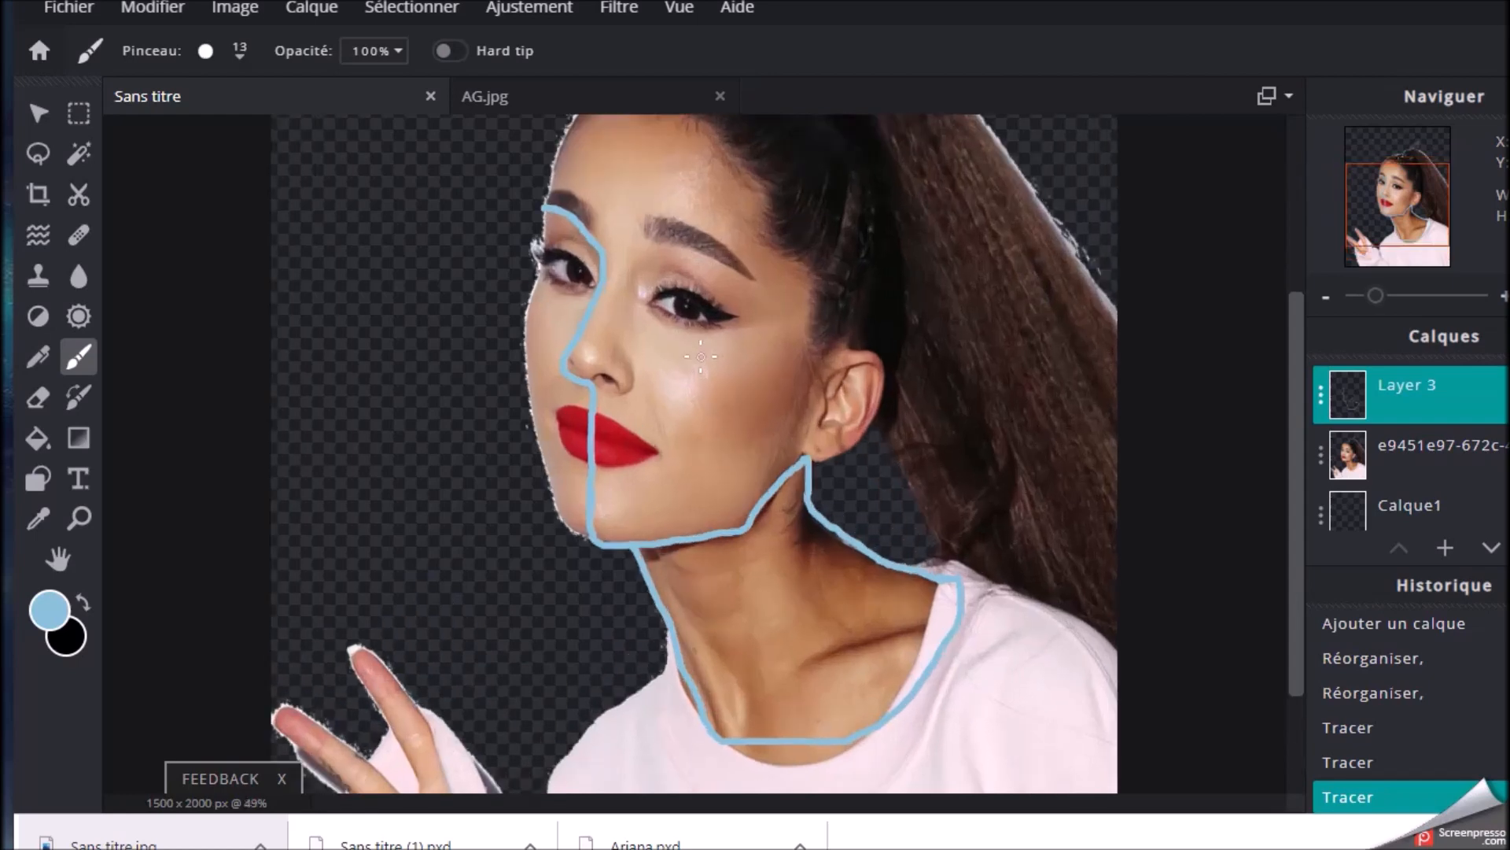
pyautogui.scroll(-1, 692, 362)
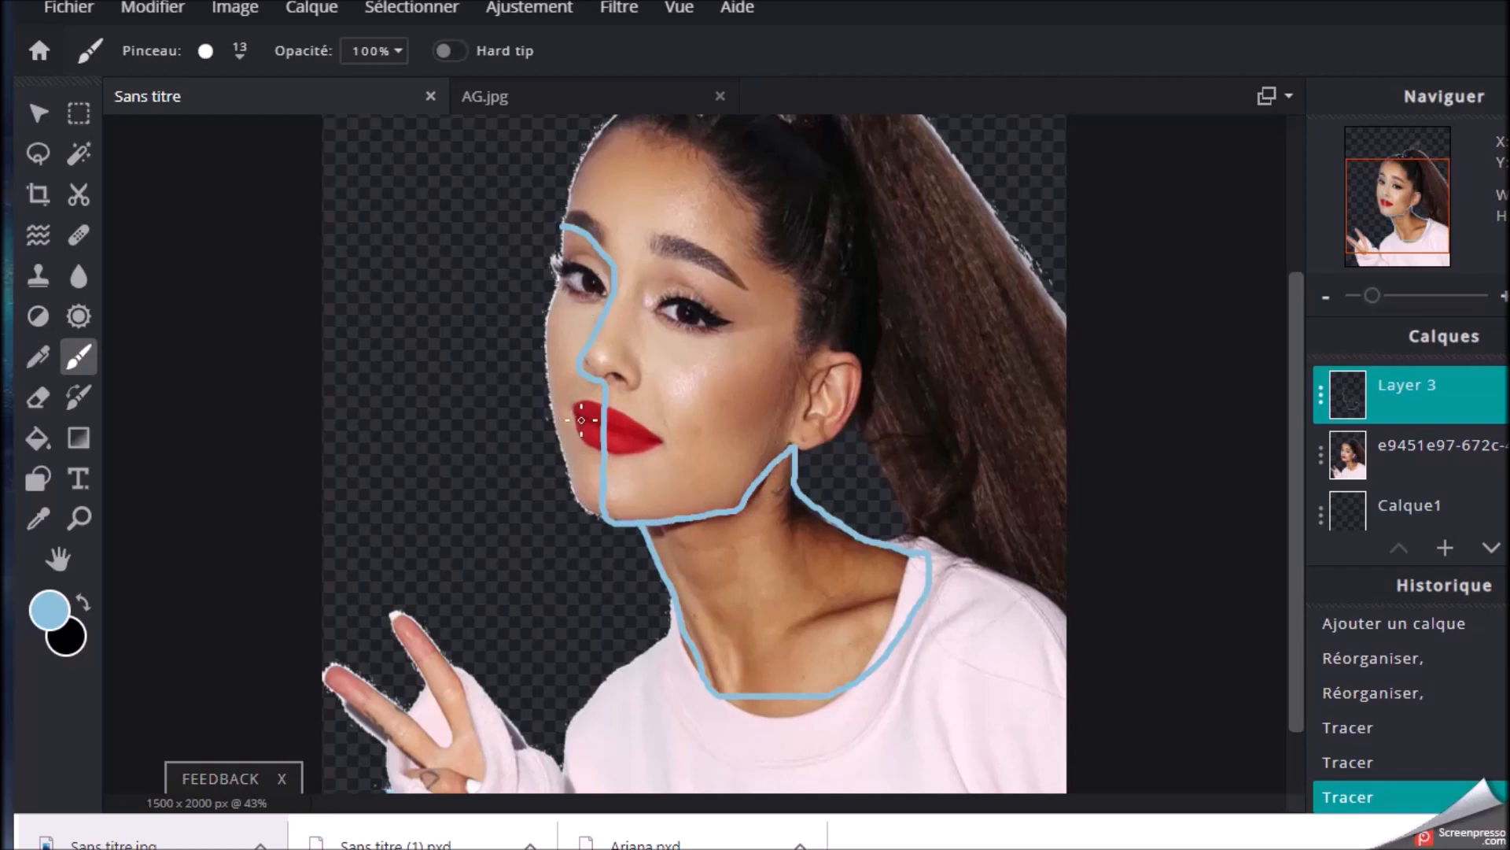
pyautogui.scroll(-2, 642, 430)
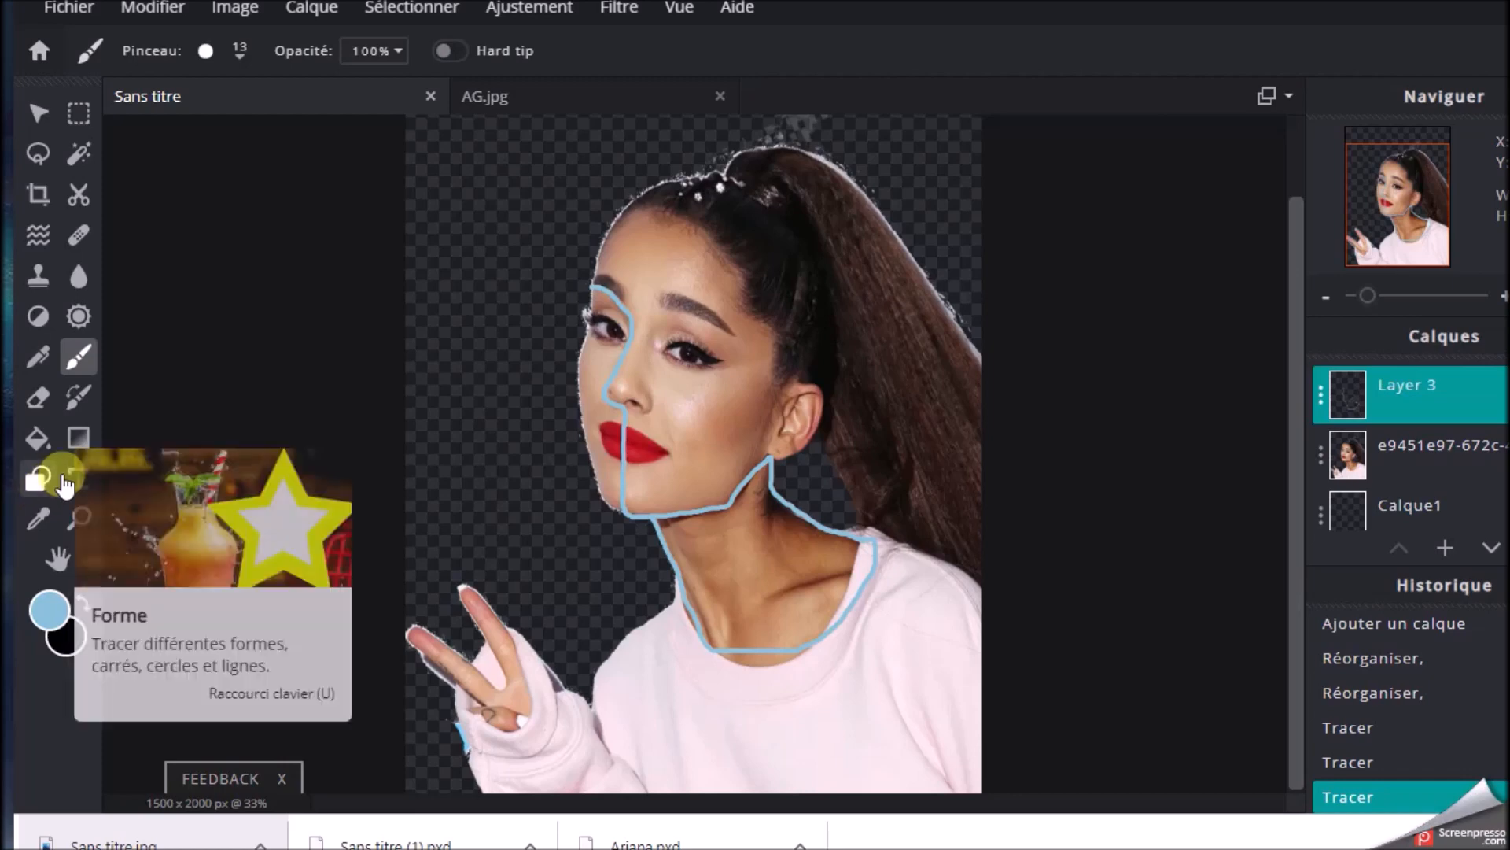
# Try a filled black ellipse with a light-blue outline of 16 in the empty area beside the forehead, and undo it
pyautogui.click(39, 479)
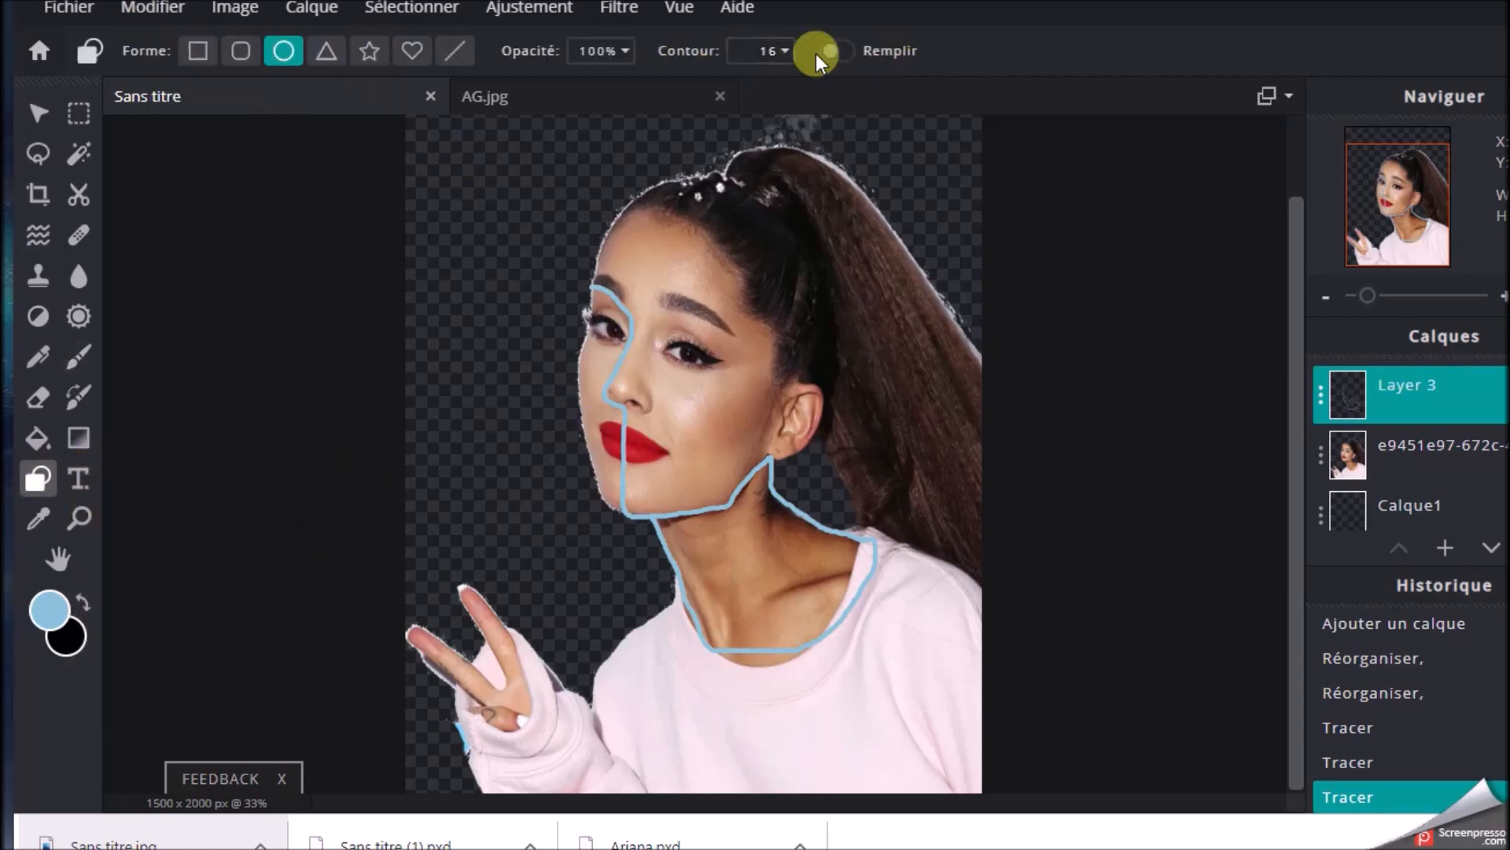
pyautogui.click(890, 62)
pyautogui.moveTo(432, 158); pyautogui.dragTo(544, 297)
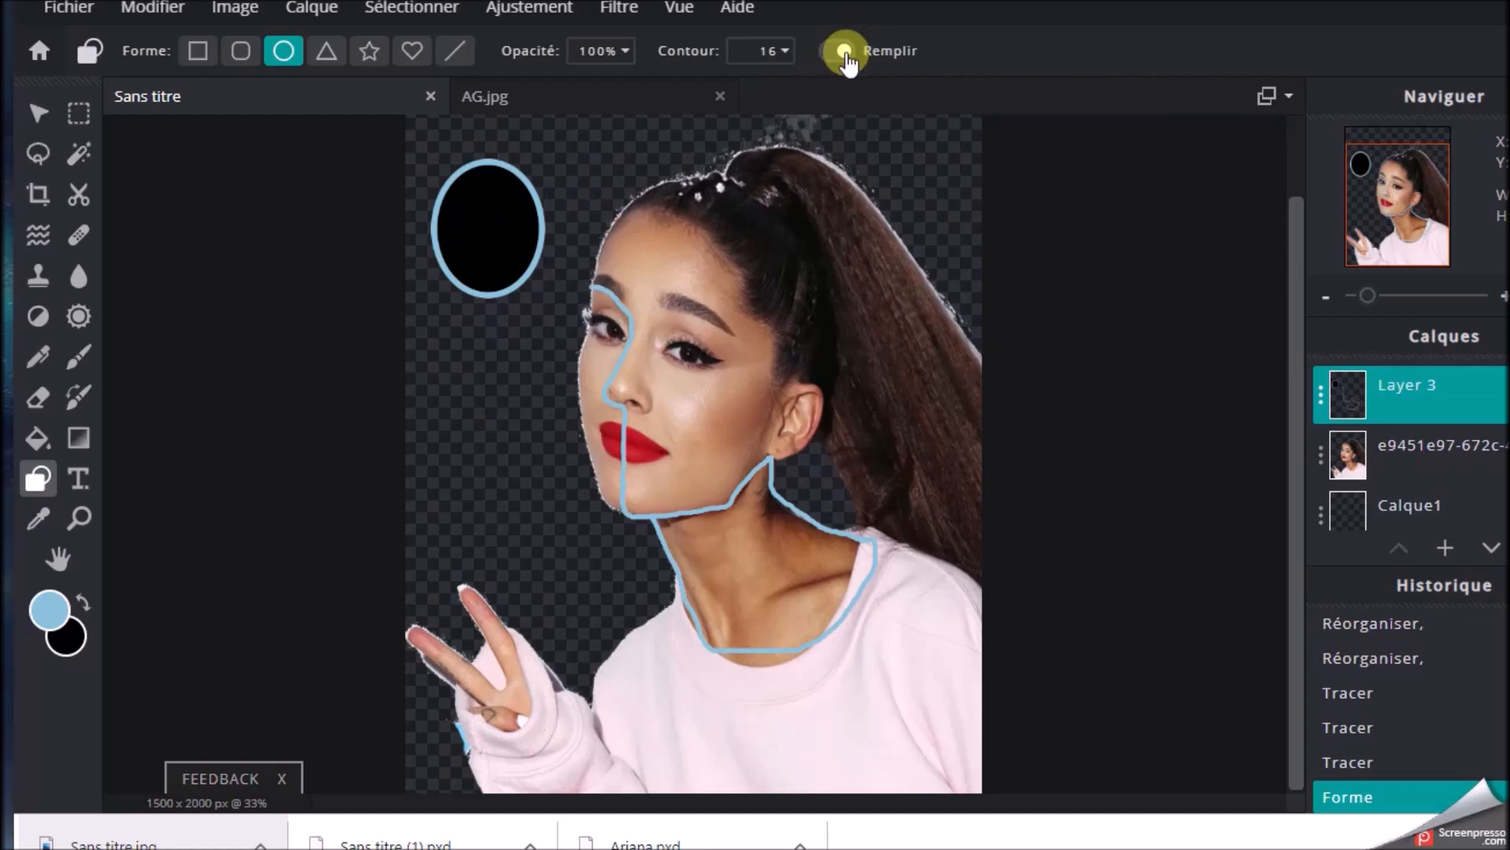
pyautogui.click(126, 24)
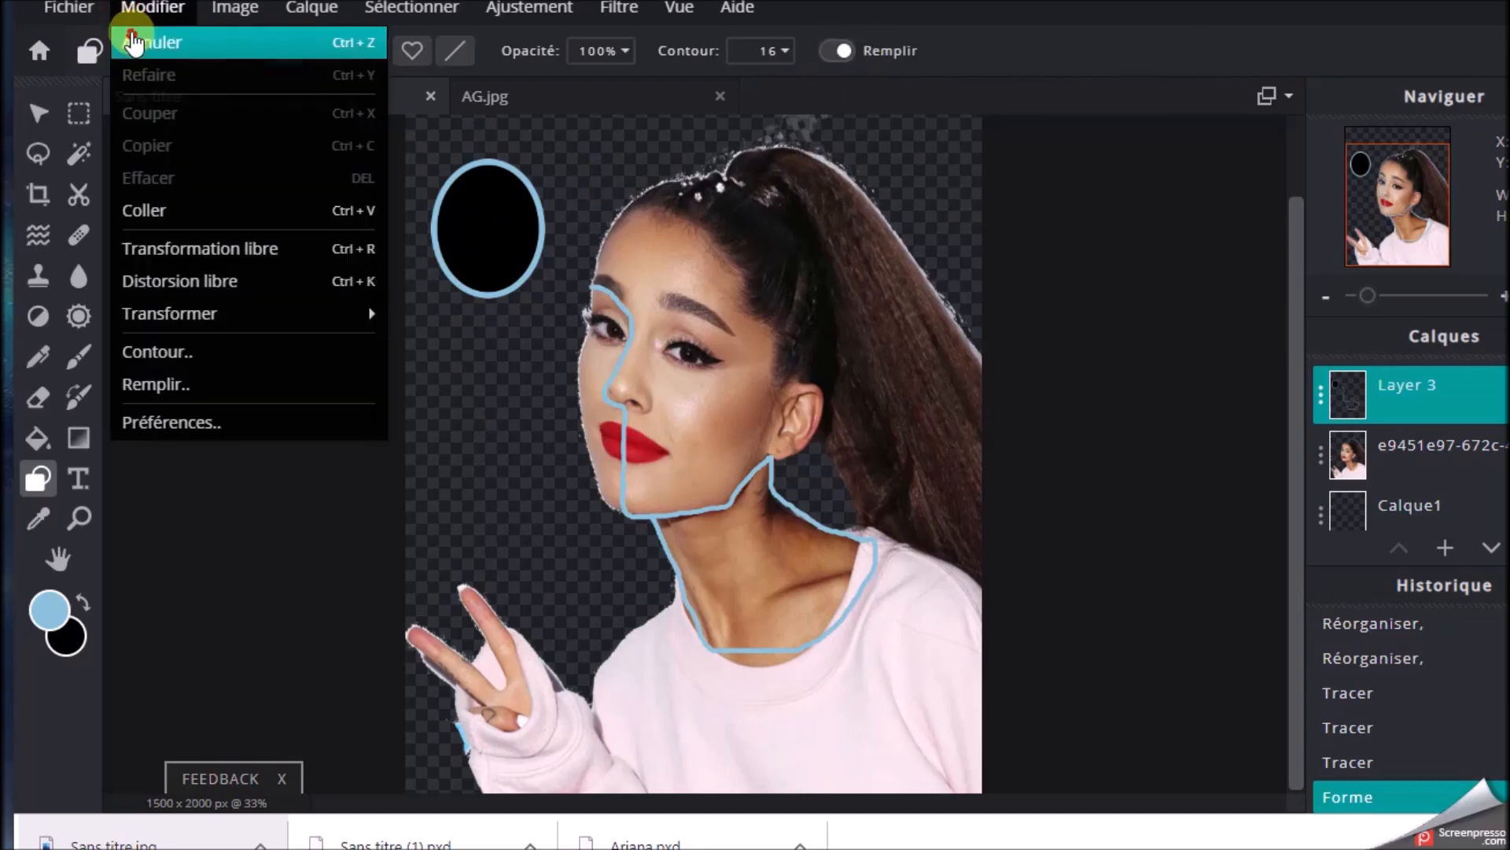
pyautogui.click(125, 40)
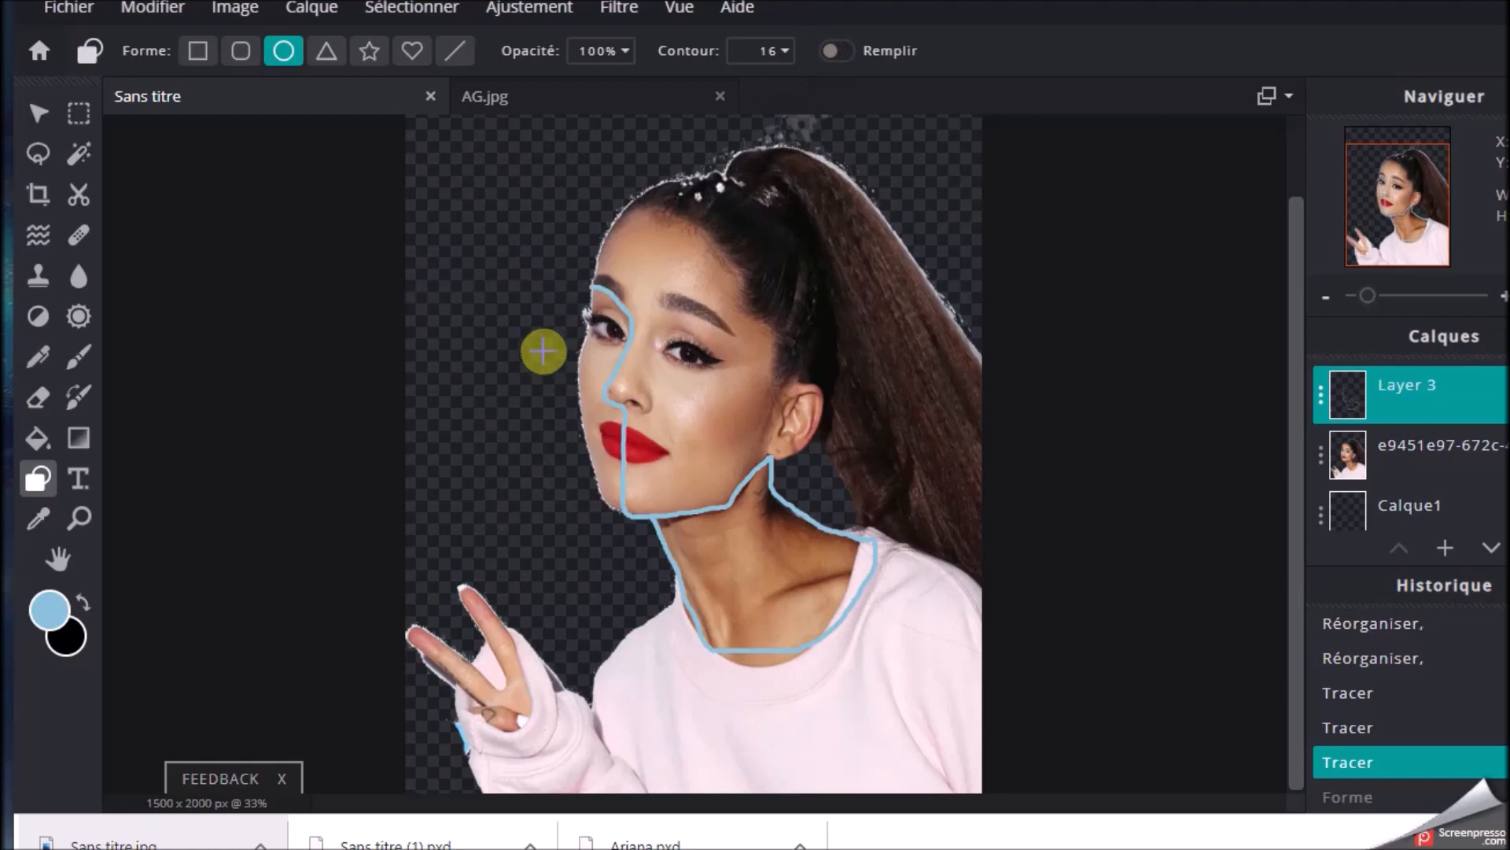
# Try an unfilled ellipse across the face on Layer 3, and apply a slight free distortion to the layer
pyautogui.moveTo(408, 258); pyautogui.dragTo(724, 516)
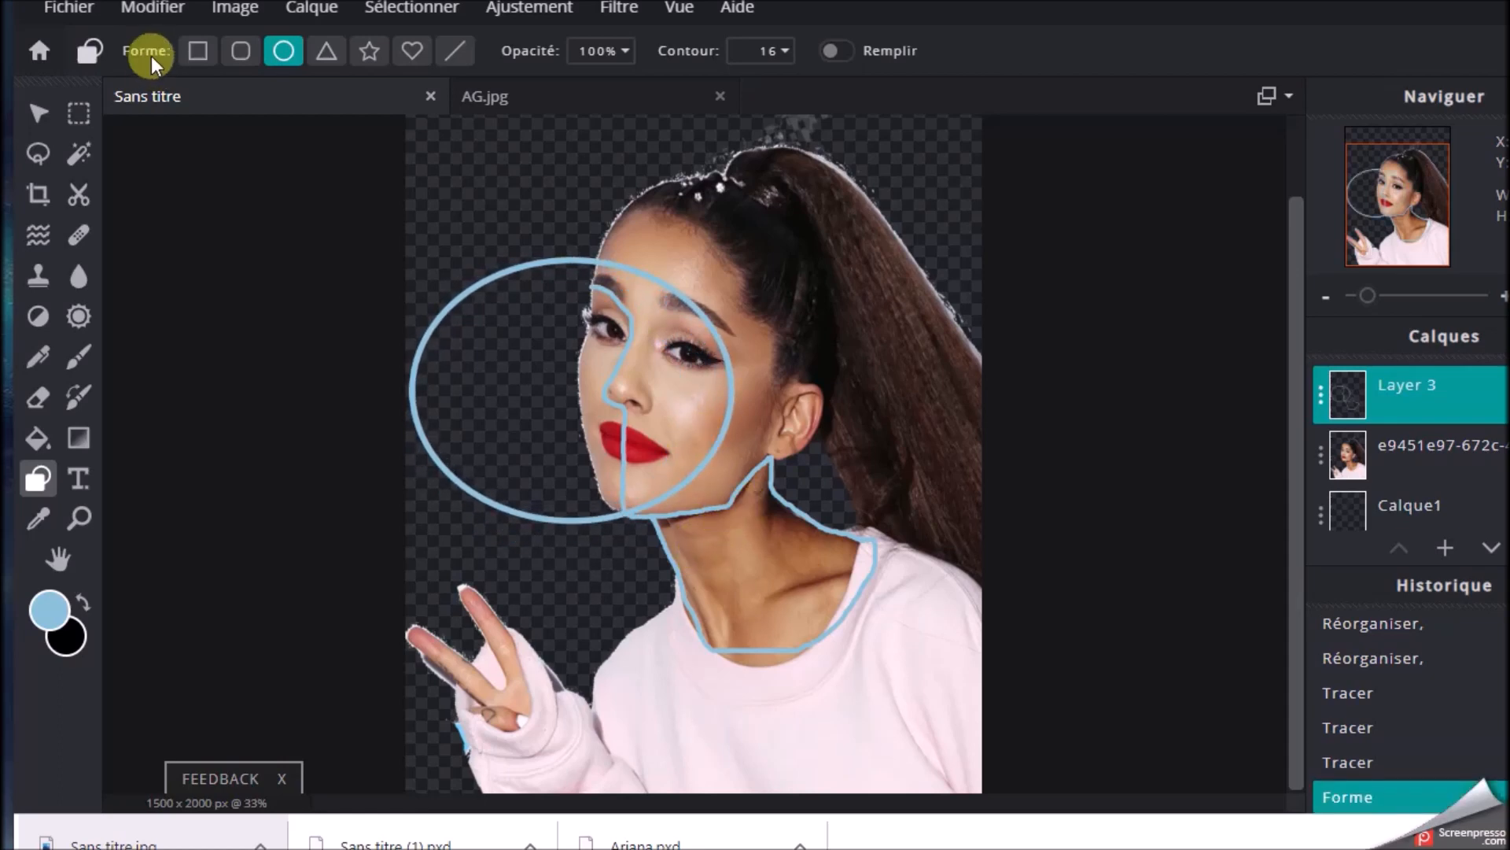
pyautogui.click(149, 10)
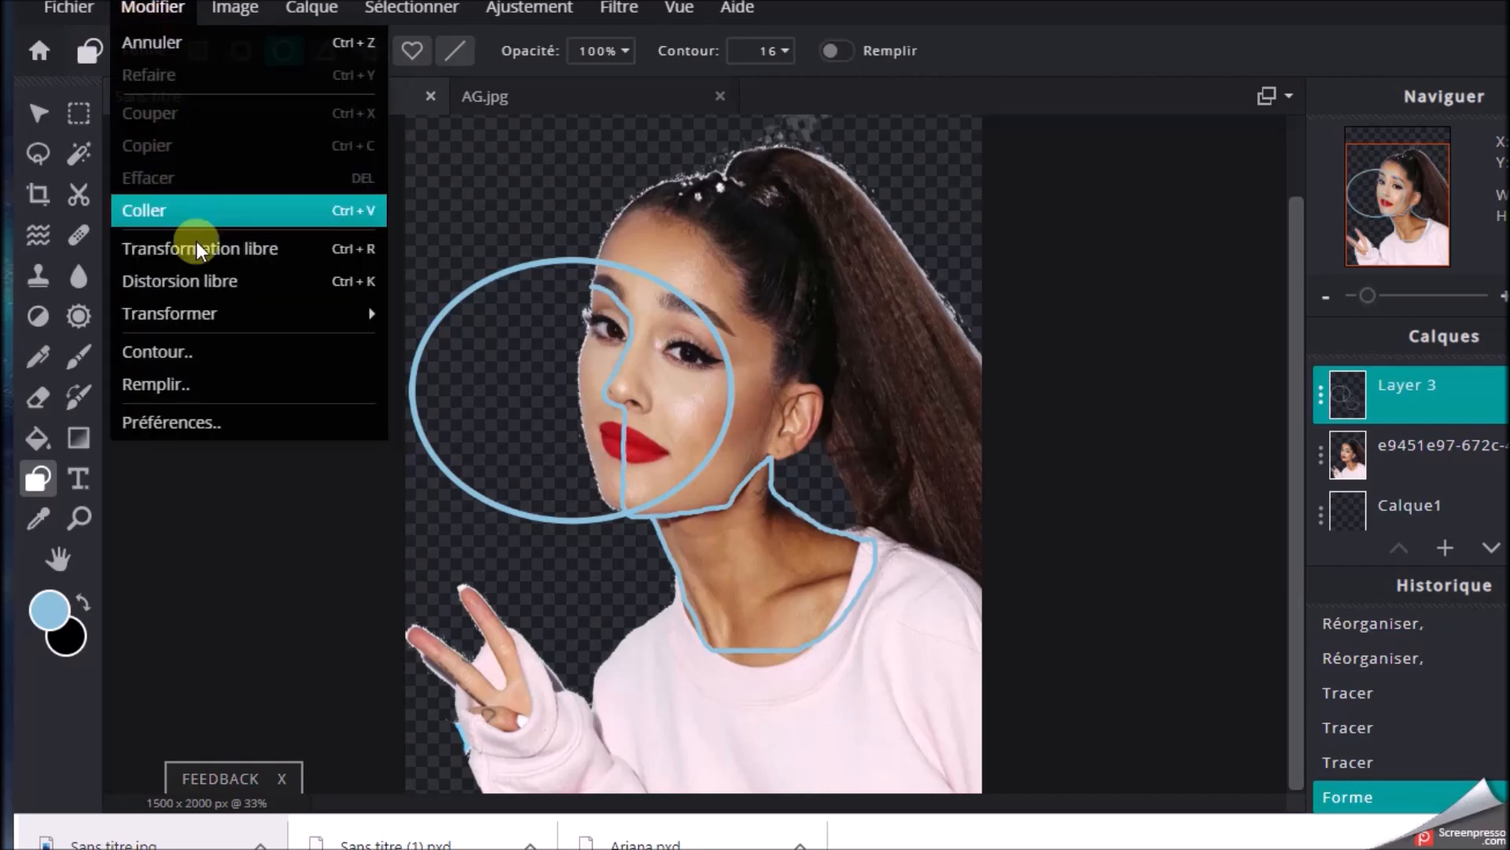
pyautogui.click(182, 281)
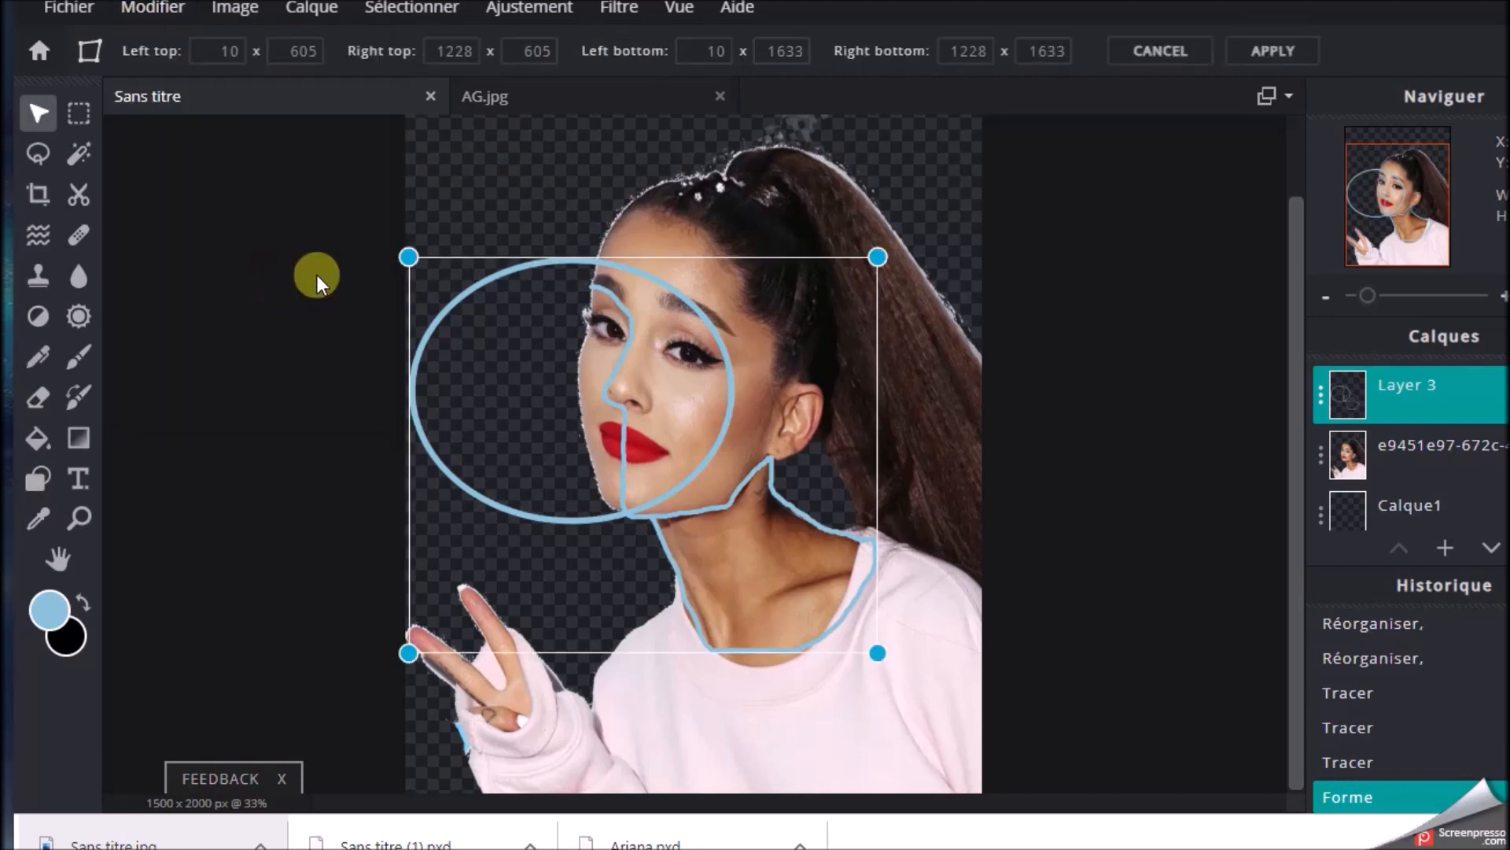
pyautogui.moveTo(408, 252)
pyautogui.mouseDown()
pyautogui.moveTo(411, 214)
pyautogui.moveTo(411, 254)
pyautogui.mouseUp()
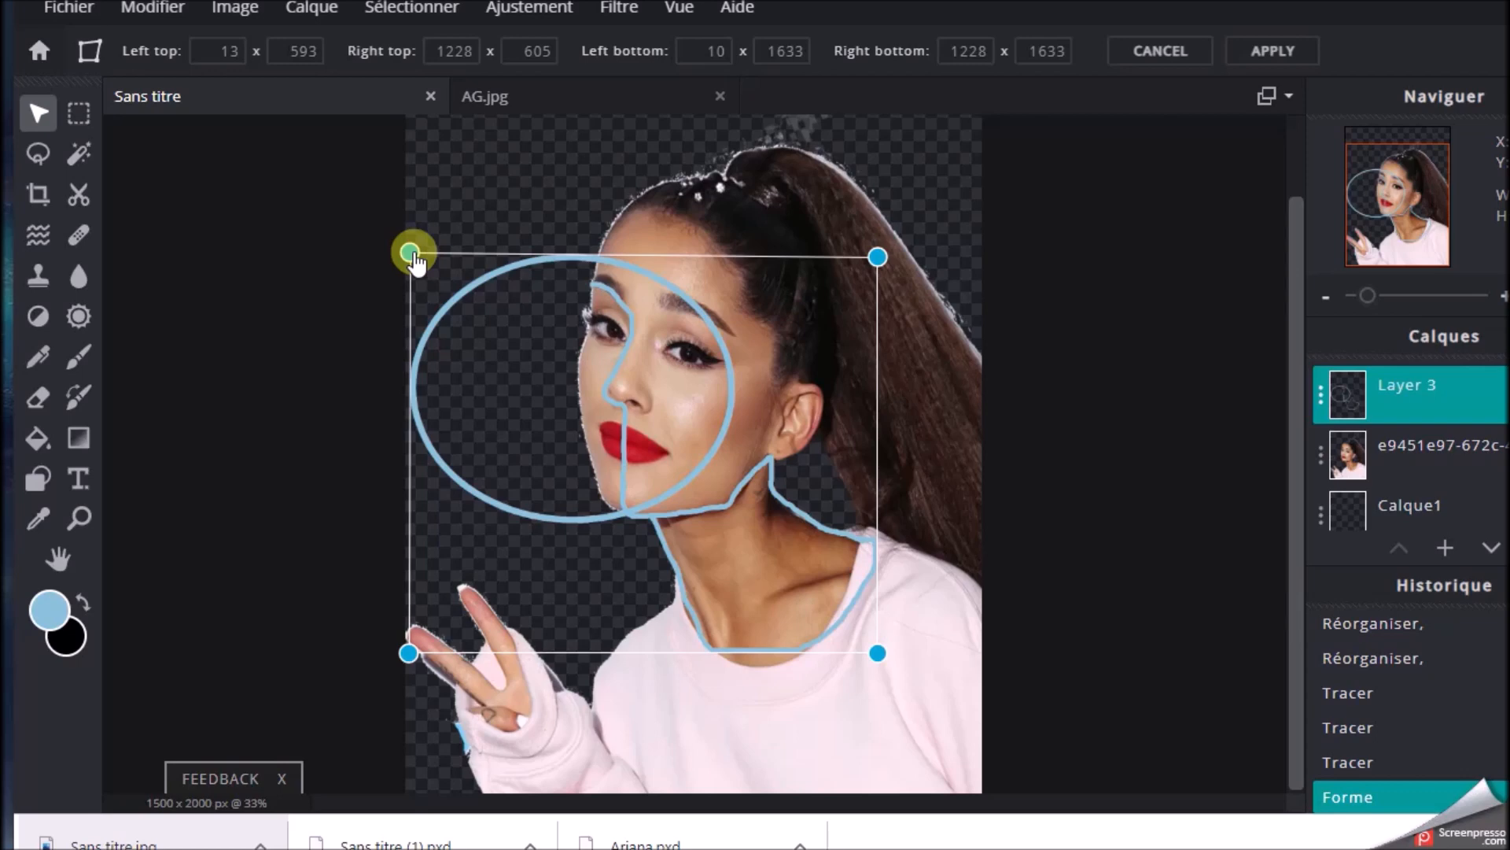
pyautogui.click(151, 11)
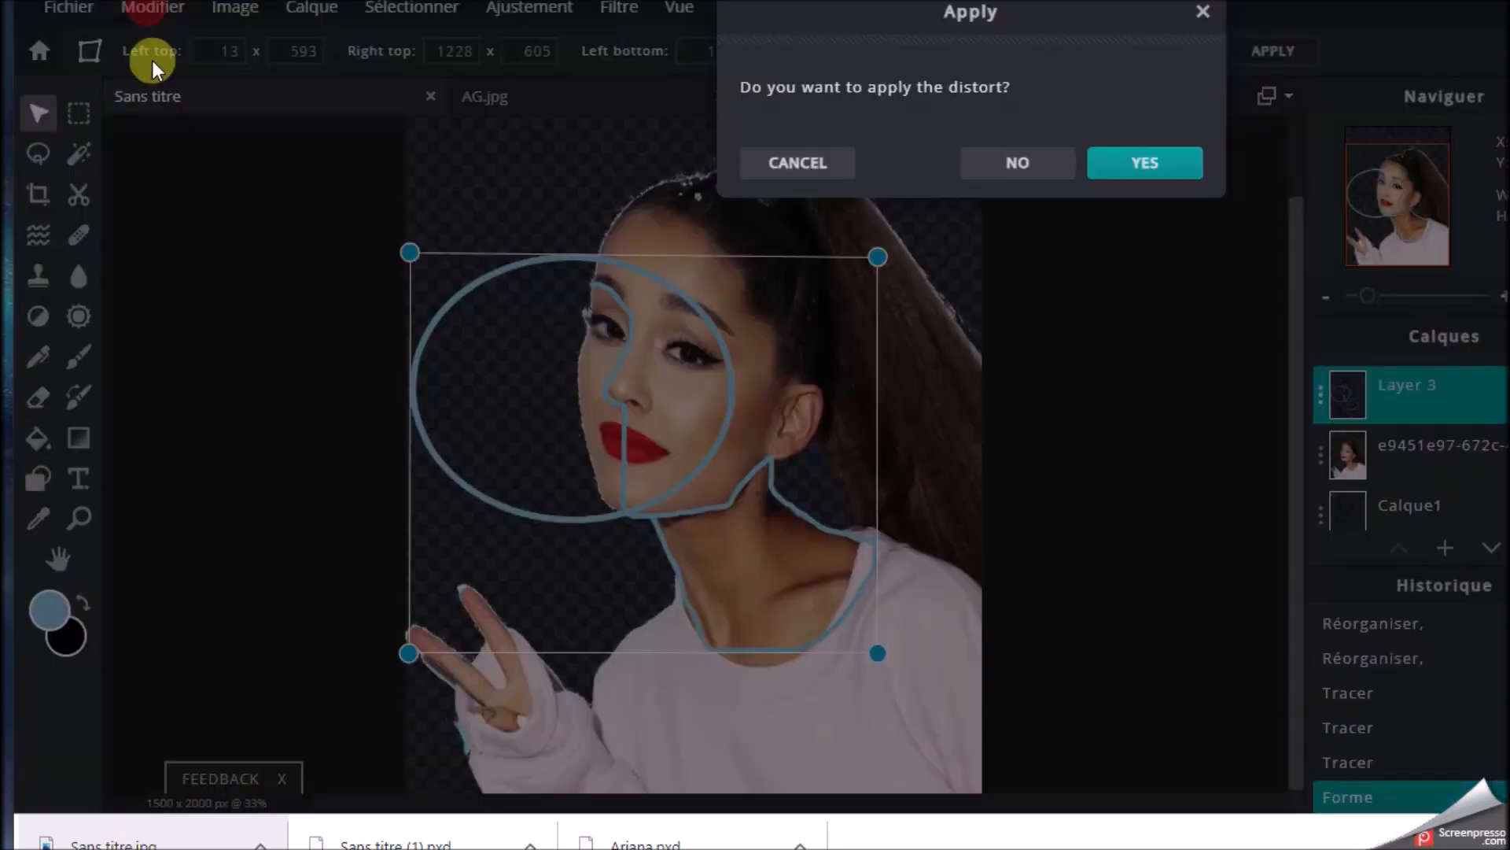
pyautogui.click(1172, 180)
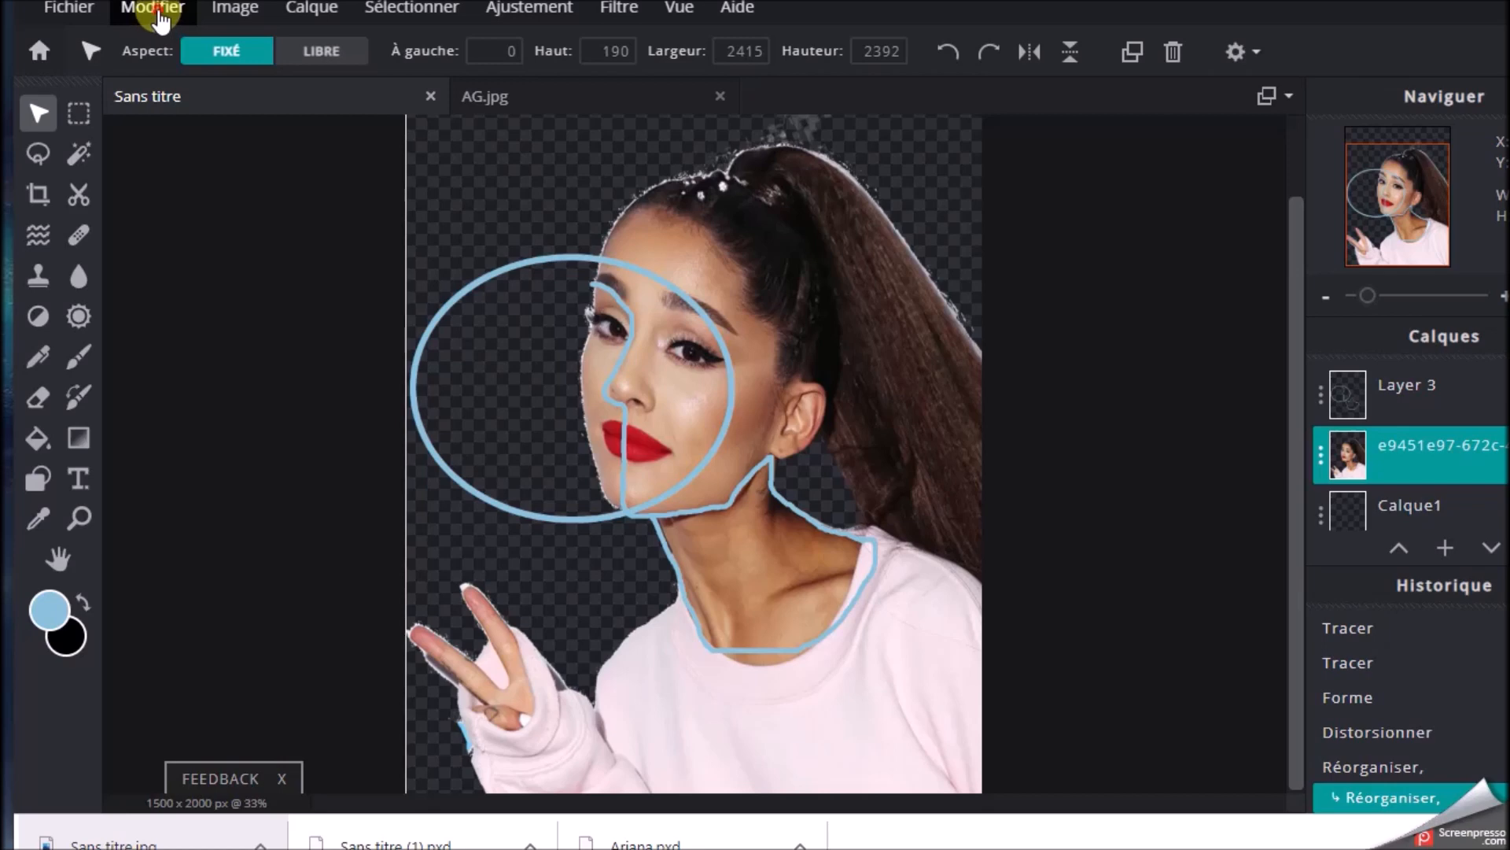
# Undo the cut-out's accidental move, the distortion and the ellipse on Layer 3
pyautogui.click(150, 9)
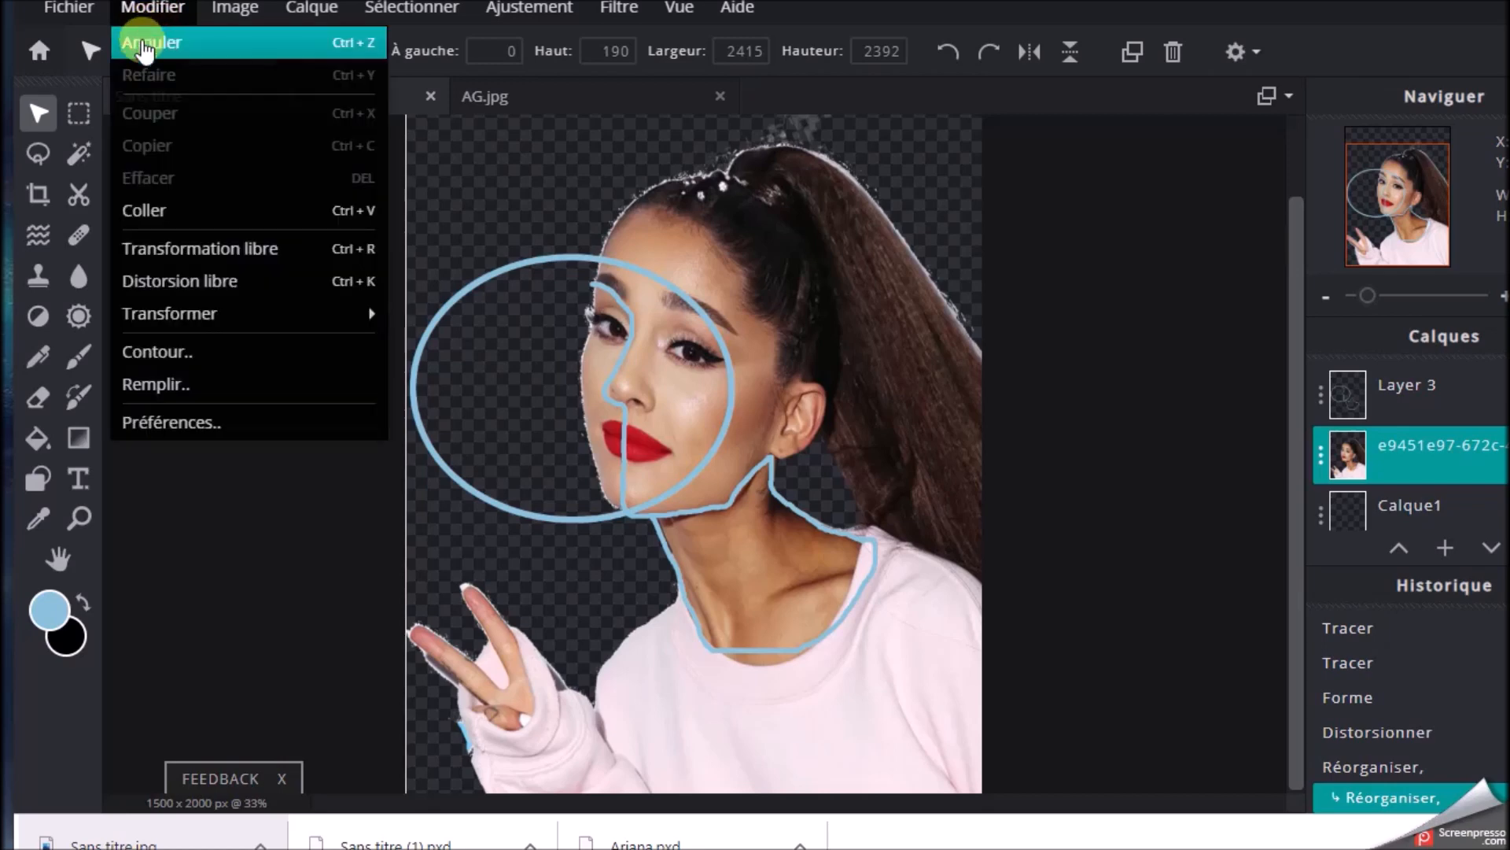
pyautogui.click(143, 41)
pyautogui.click(152, 11)
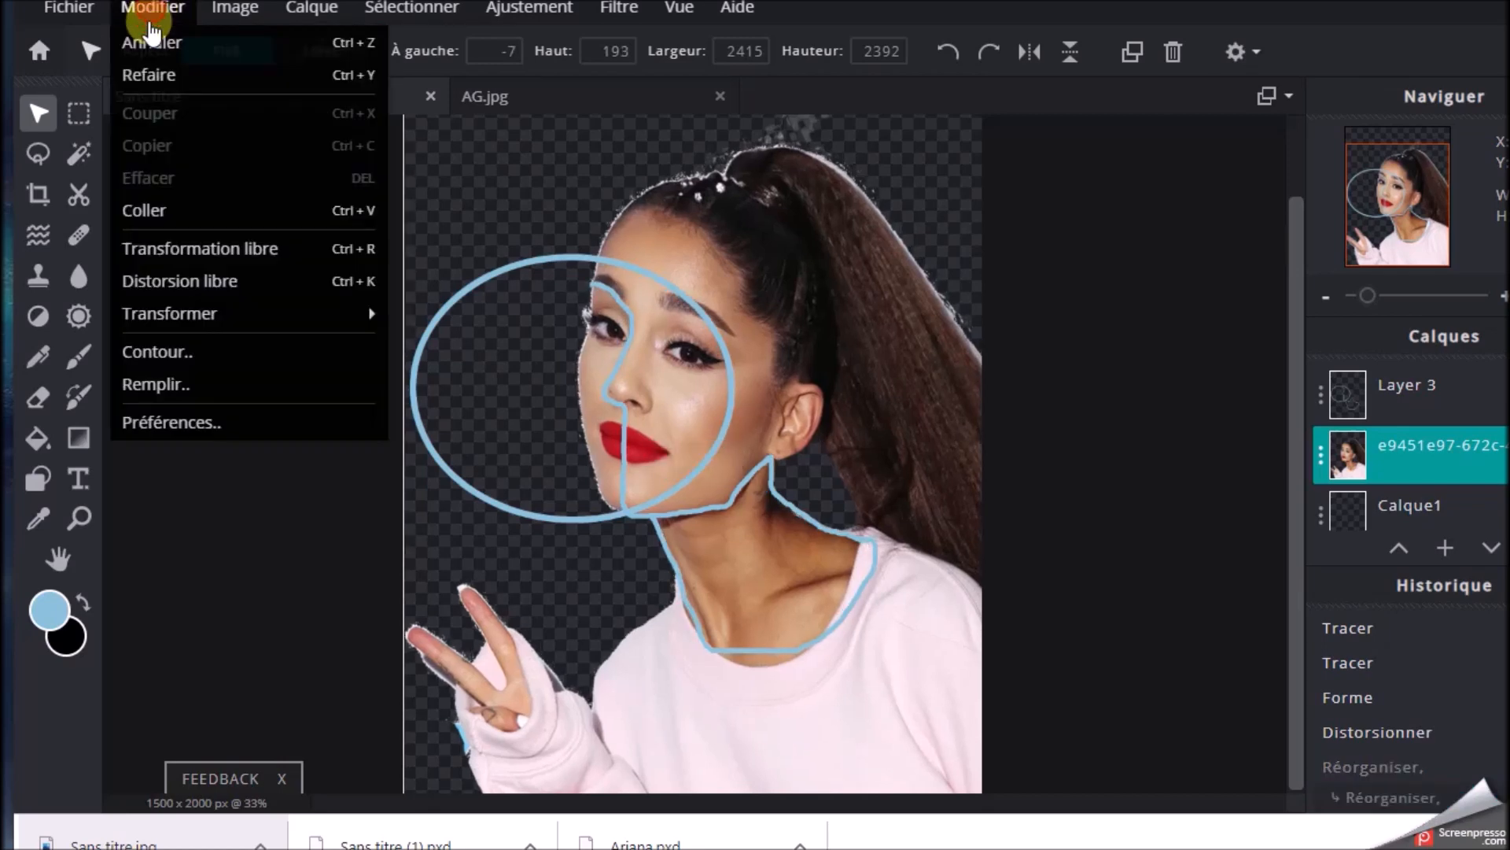
pyautogui.click(153, 41)
pyautogui.click(152, 11)
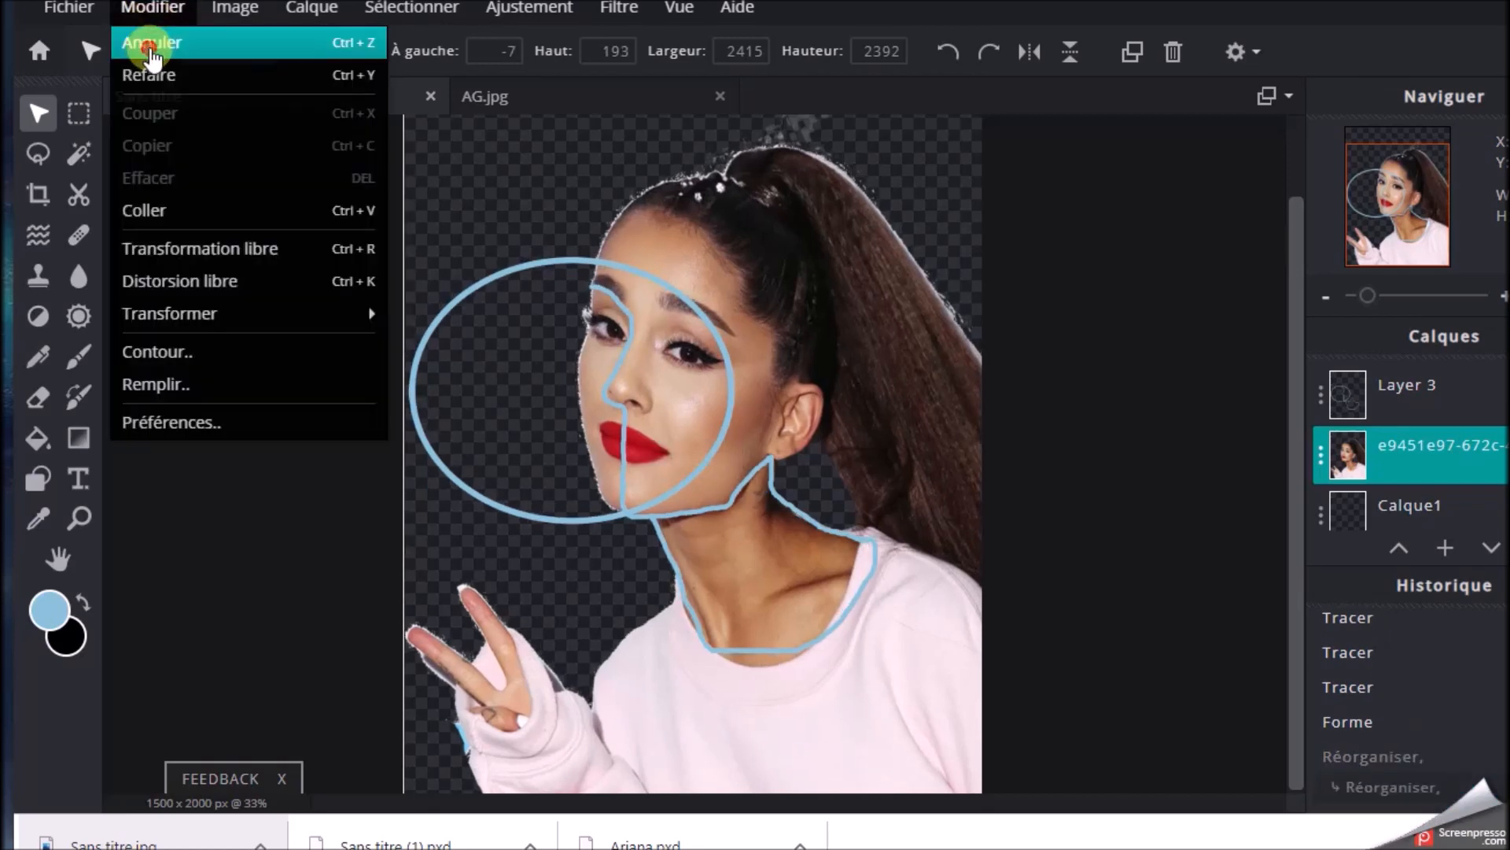
pyautogui.click(149, 47)
# Add an empty layer above Layer 3 and draw an unfilled ellipse of about 640 x 760 px over the front of the face
pyautogui.click(1453, 555)
pyautogui.click(810, 166)
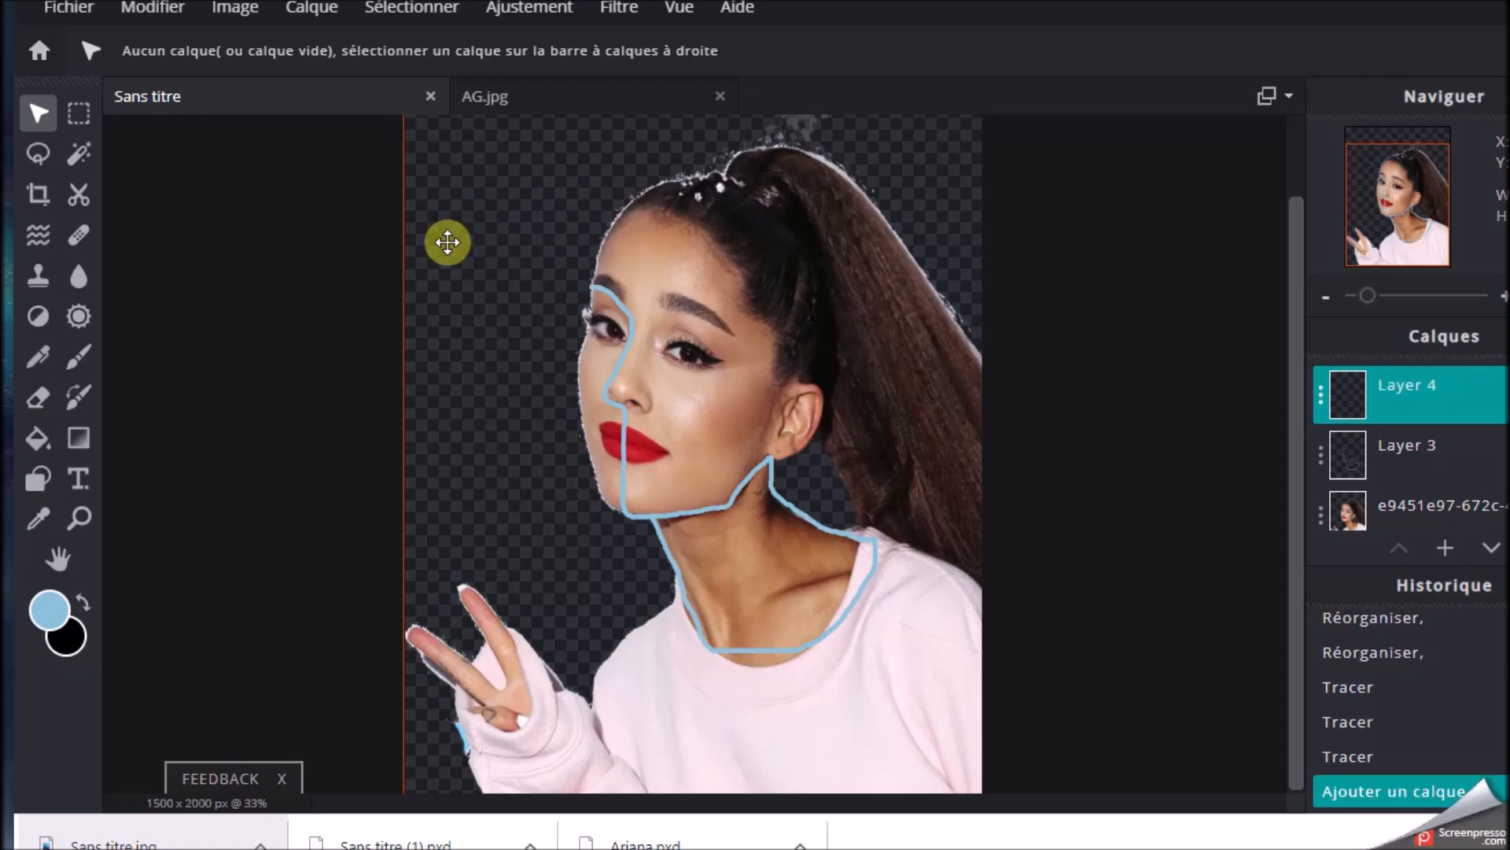
pyautogui.moveTo(439, 276)
pyautogui.mouseDown()
pyautogui.moveTo(465, 323)
pyautogui.moveTo(408, 286)
pyautogui.moveTo(439, 280)
pyautogui.mouseUp()
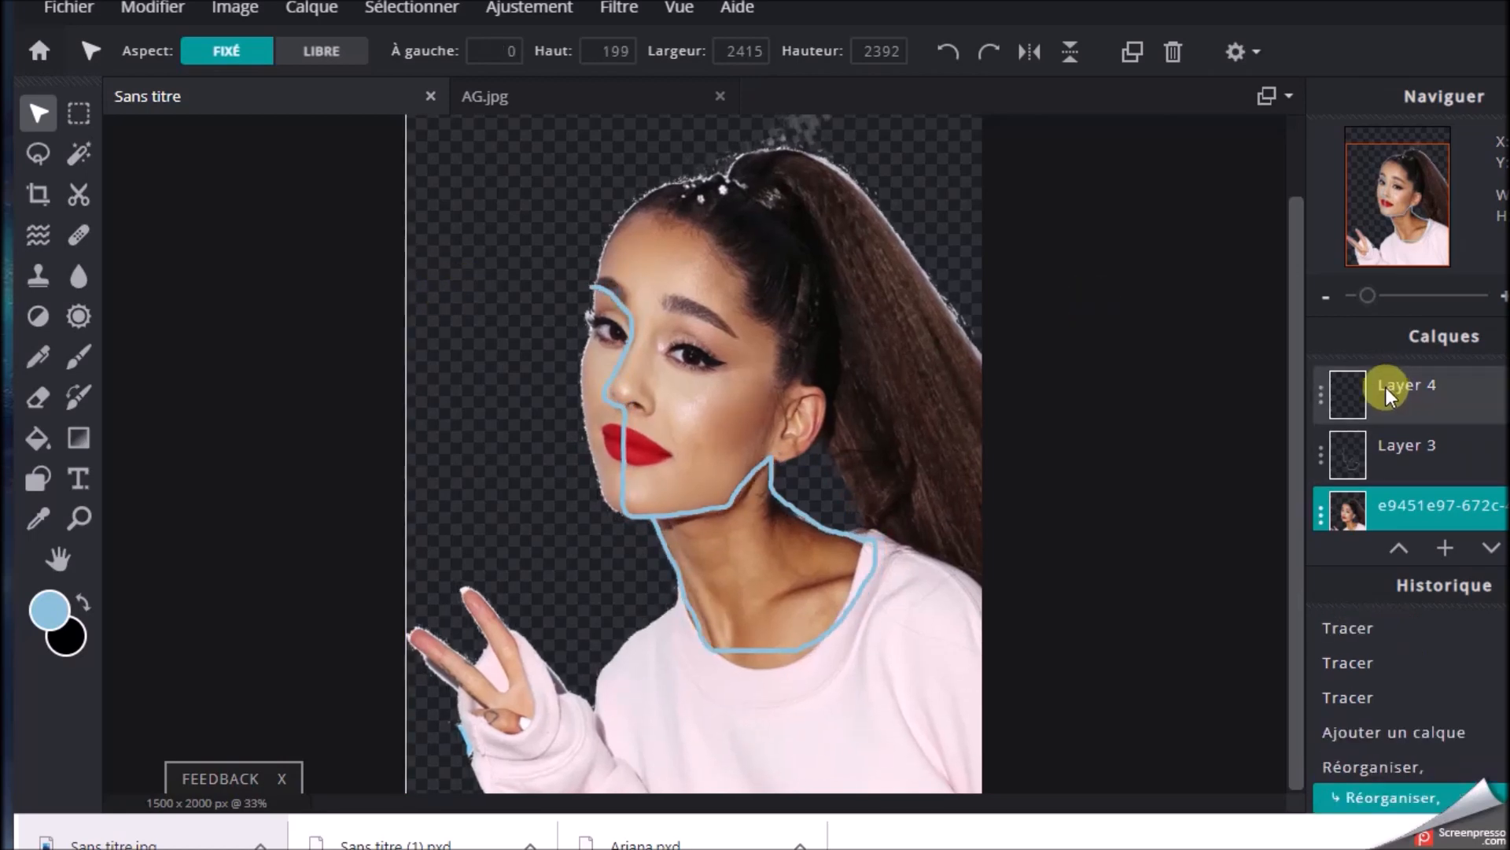
pyautogui.click(1432, 393)
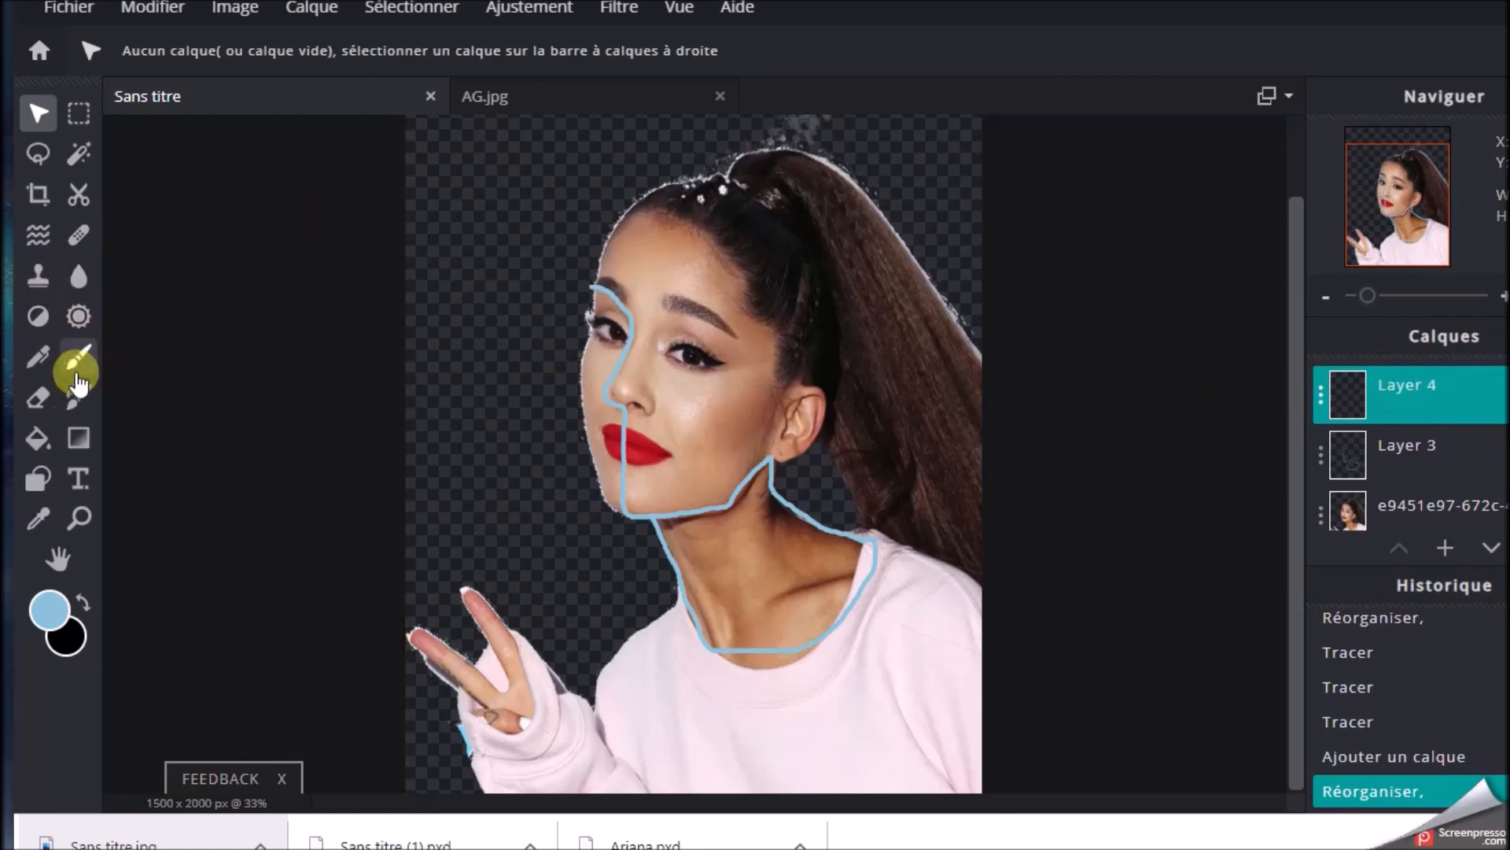
pyautogui.click(37, 482)
pyautogui.moveTo(417, 265); pyautogui.dragTo(661, 552)
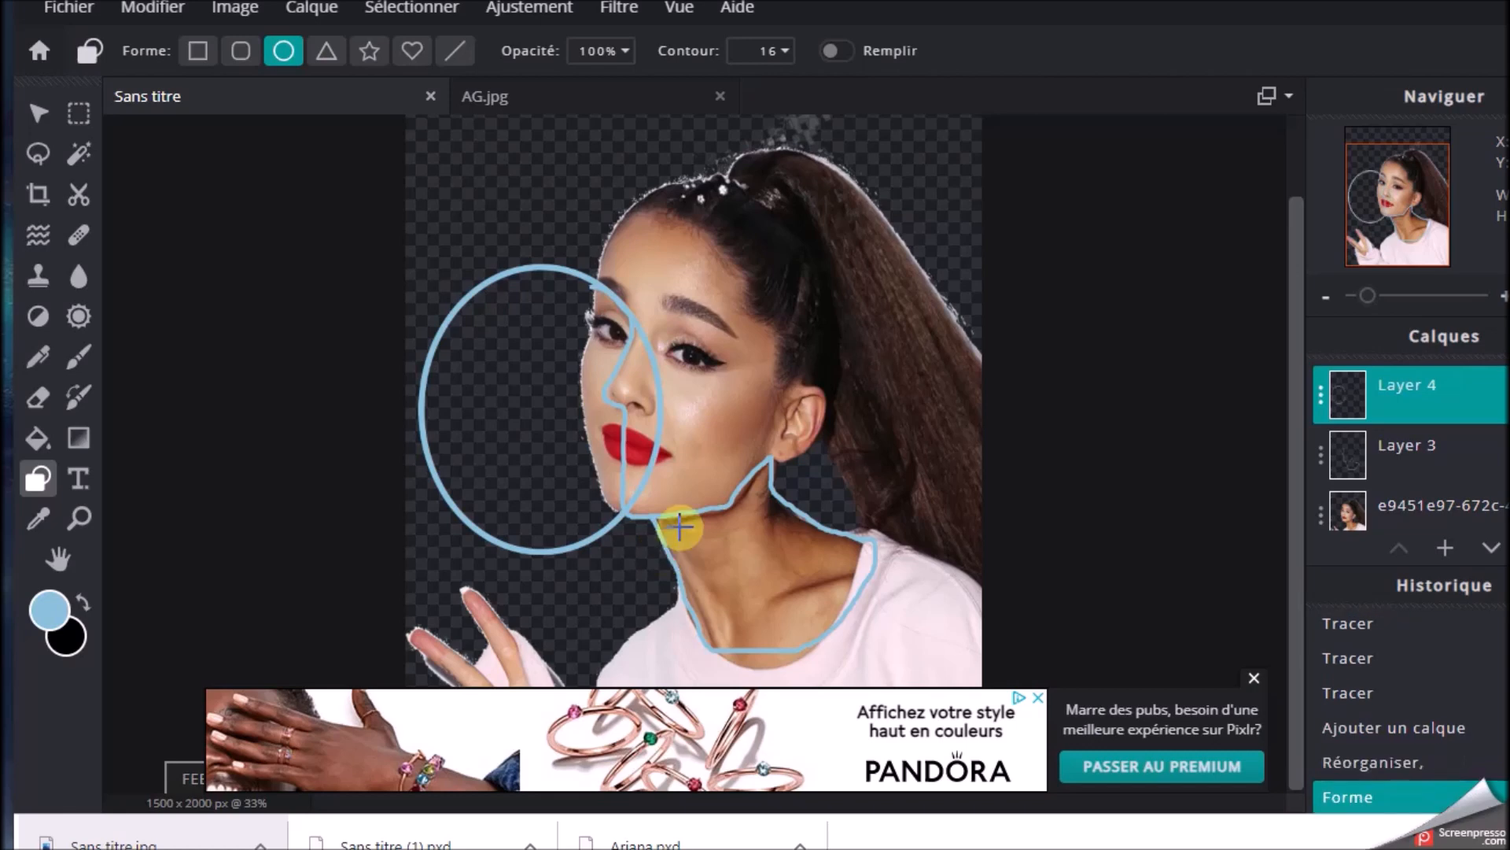
# Free-distort the ellipse with its top-left corner at -69 x 605, bottom-left at 61 x 1187 and bottom-right at 973 x 1367
pyautogui.click(151, 8)
pyautogui.click(170, 281)
pyautogui.moveTo(418, 262); pyautogui.dragTo(375, 256)
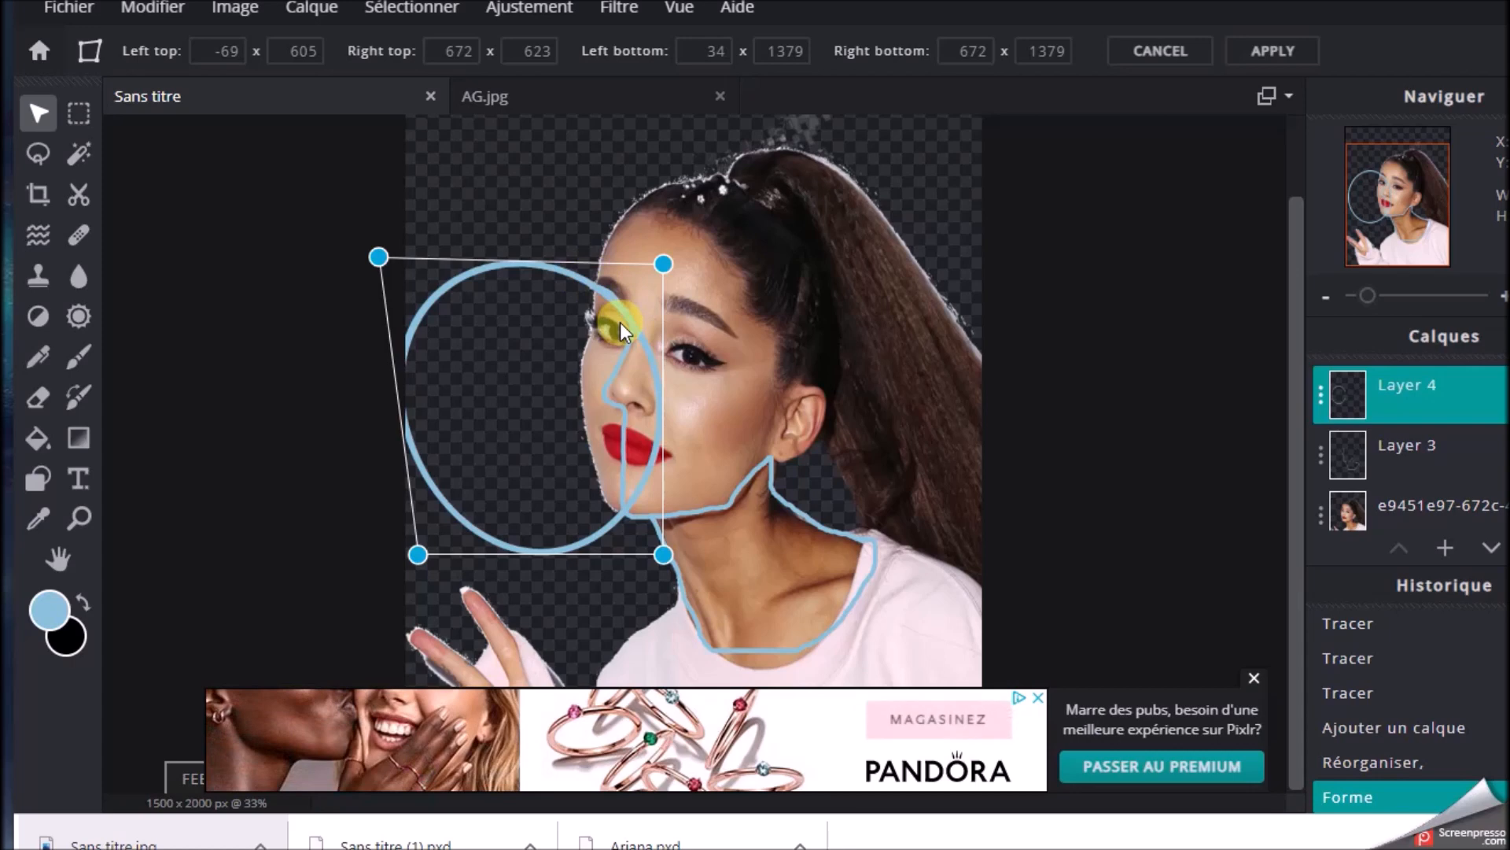
pyautogui.moveTo(417, 560); pyautogui.dragTo(428, 482)
pyautogui.moveTo(666, 560); pyautogui.dragTo(784, 557)
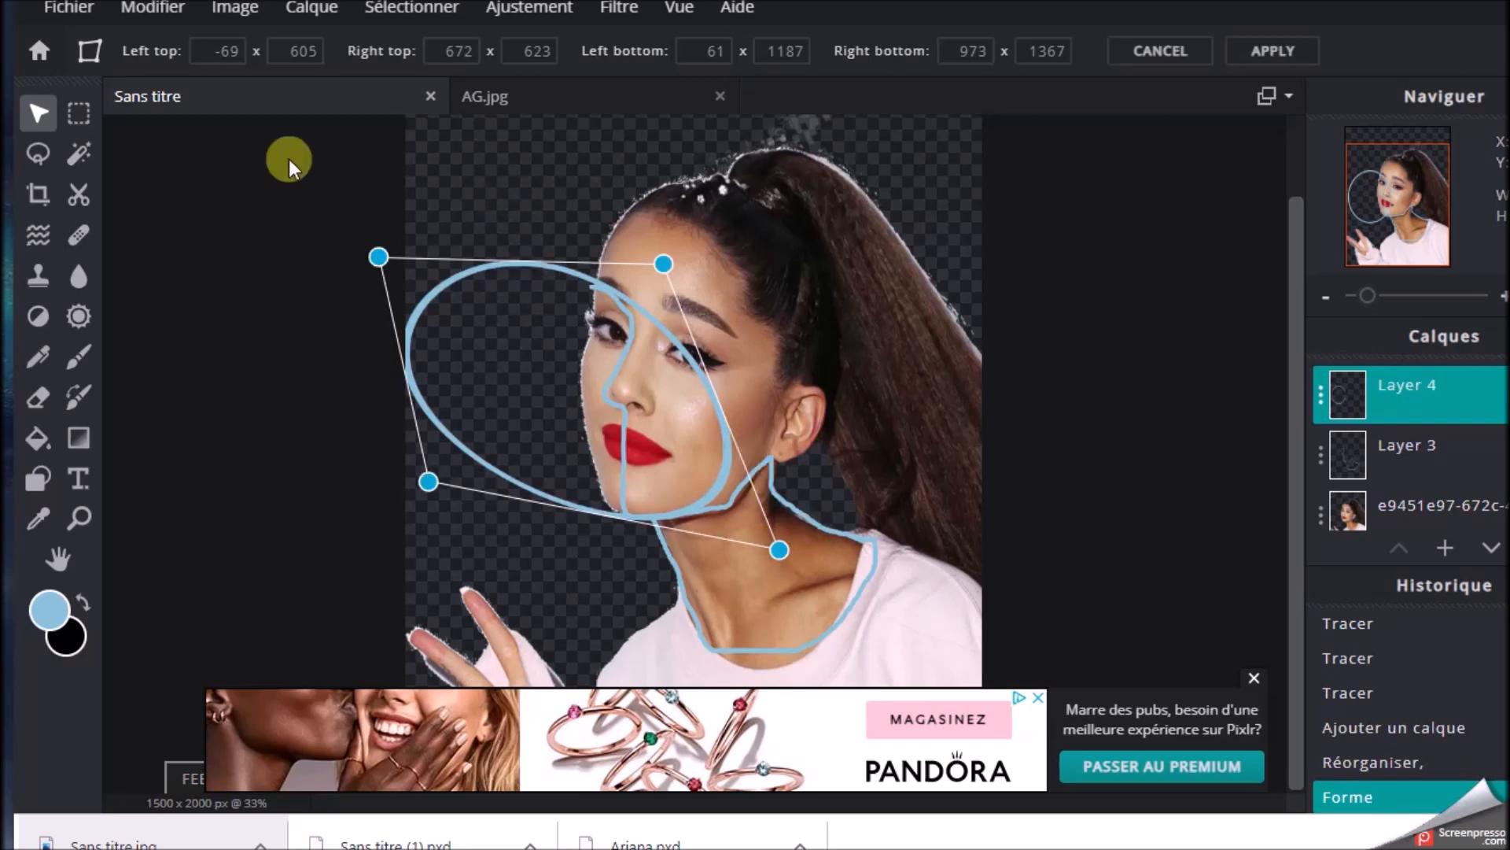
pyautogui.click(266, 186)
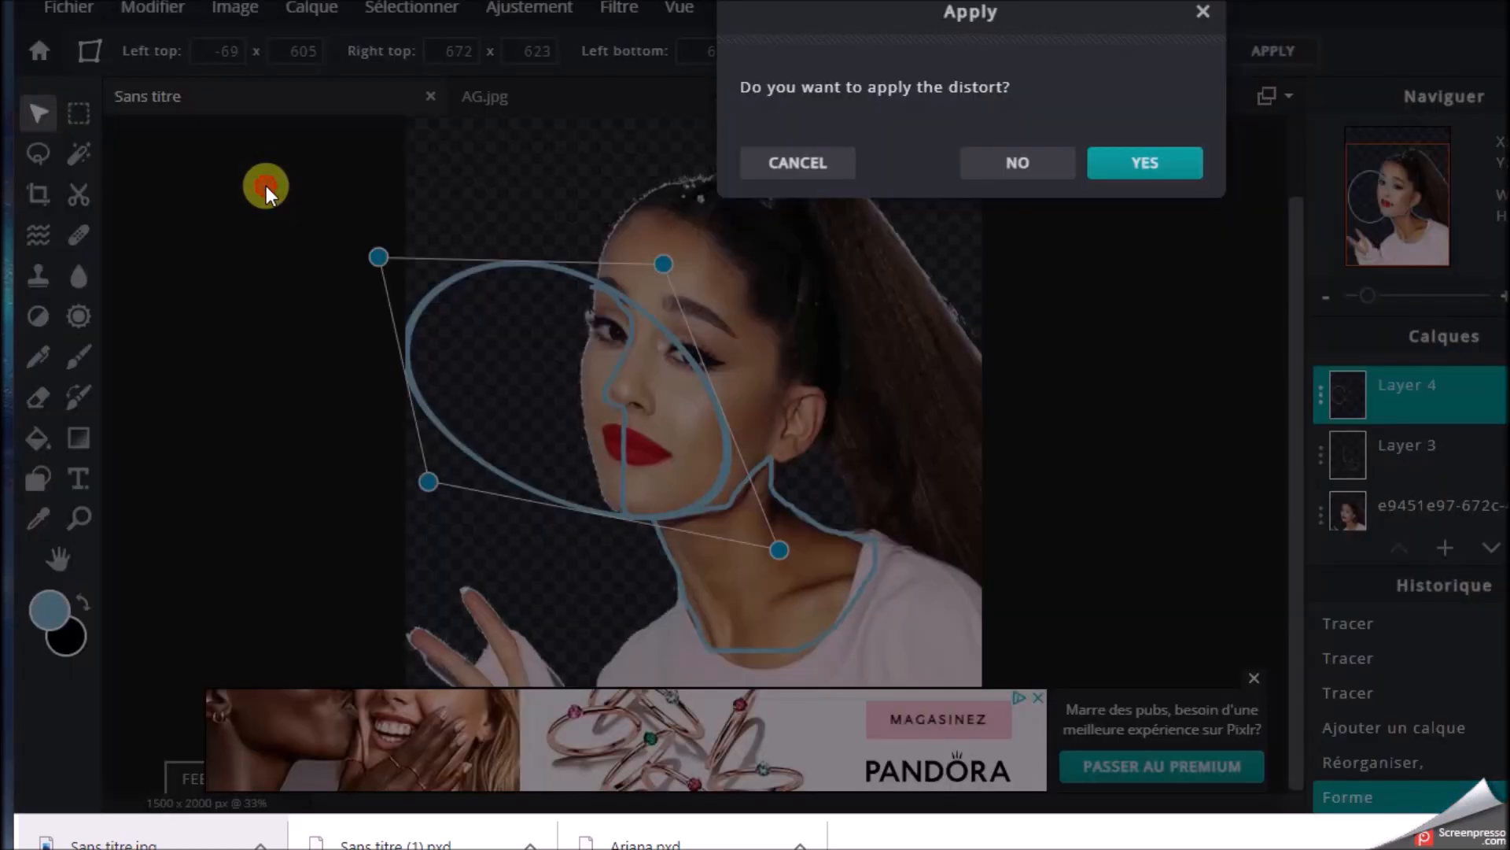
pyautogui.click(1137, 165)
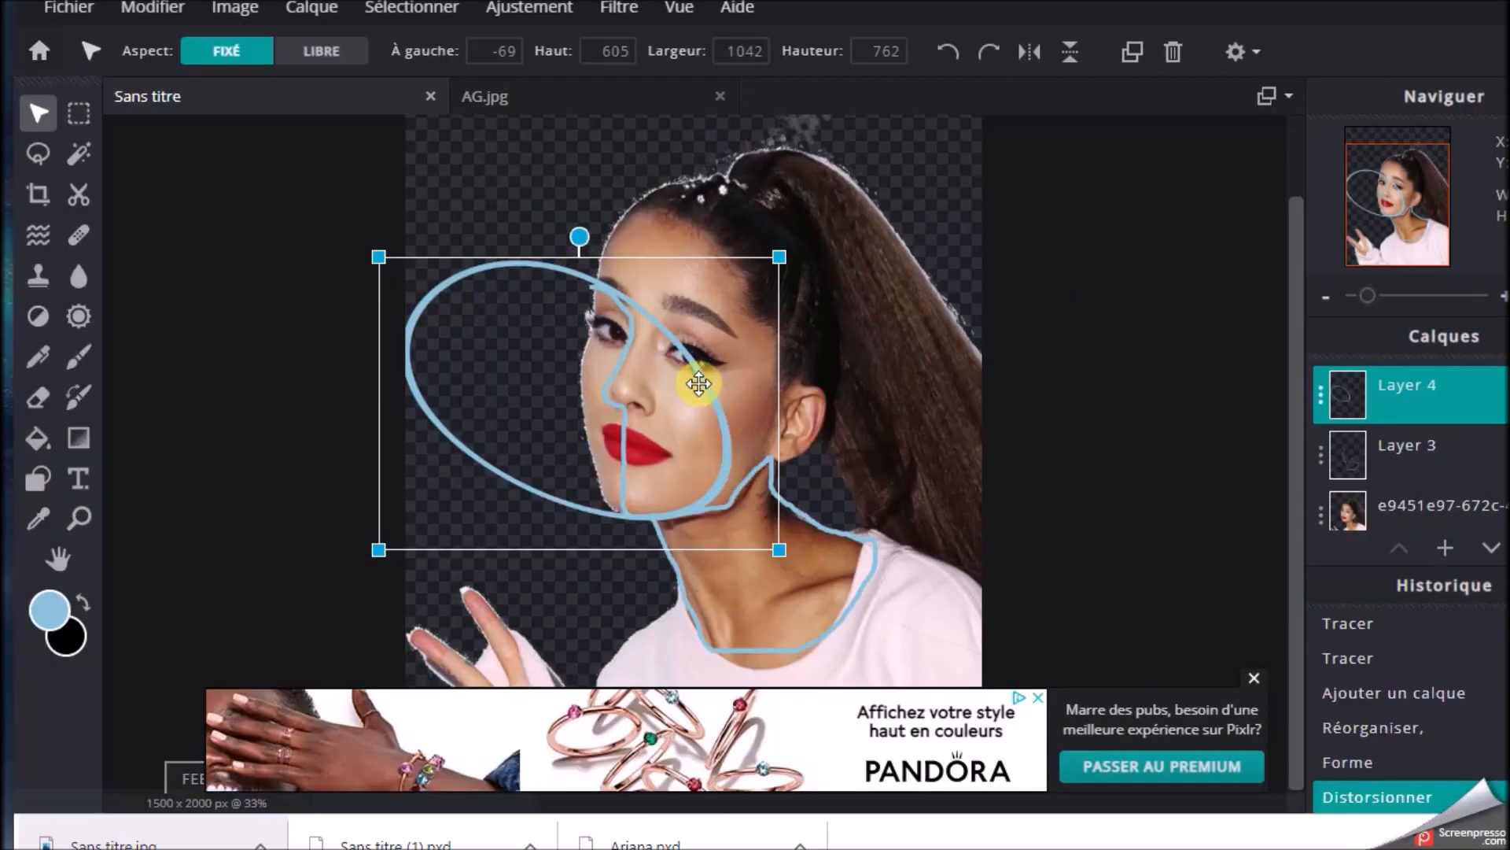
# Scale the distorted ellipse on Layer 4 down to about 1027 x 751 px and deselect the layer
pyautogui.moveTo(580, 234); pyautogui.dragTo(580, 241)
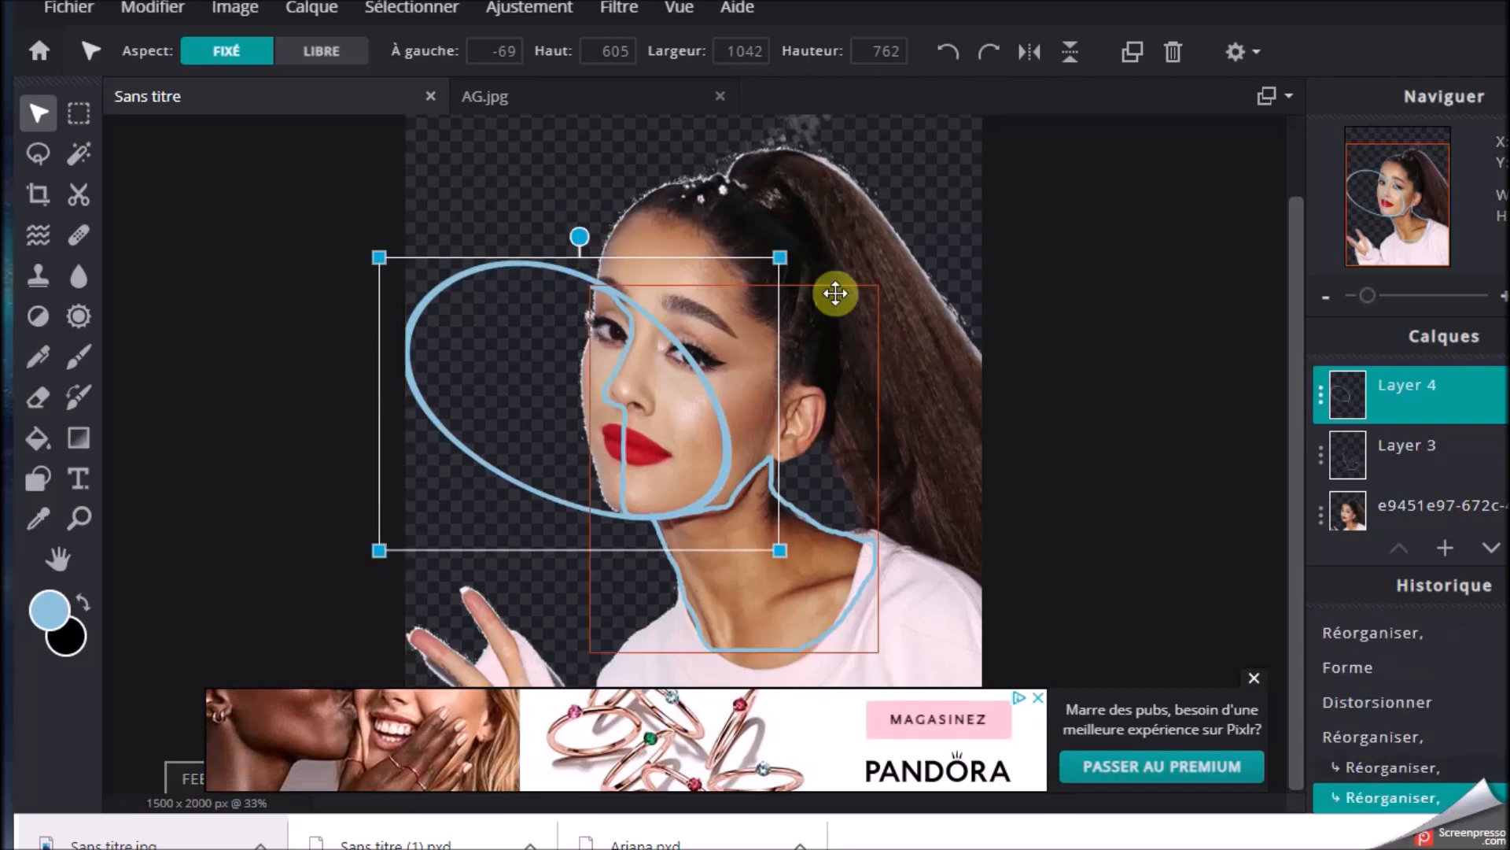
pyautogui.moveTo(782, 257); pyautogui.dragTo(777, 264)
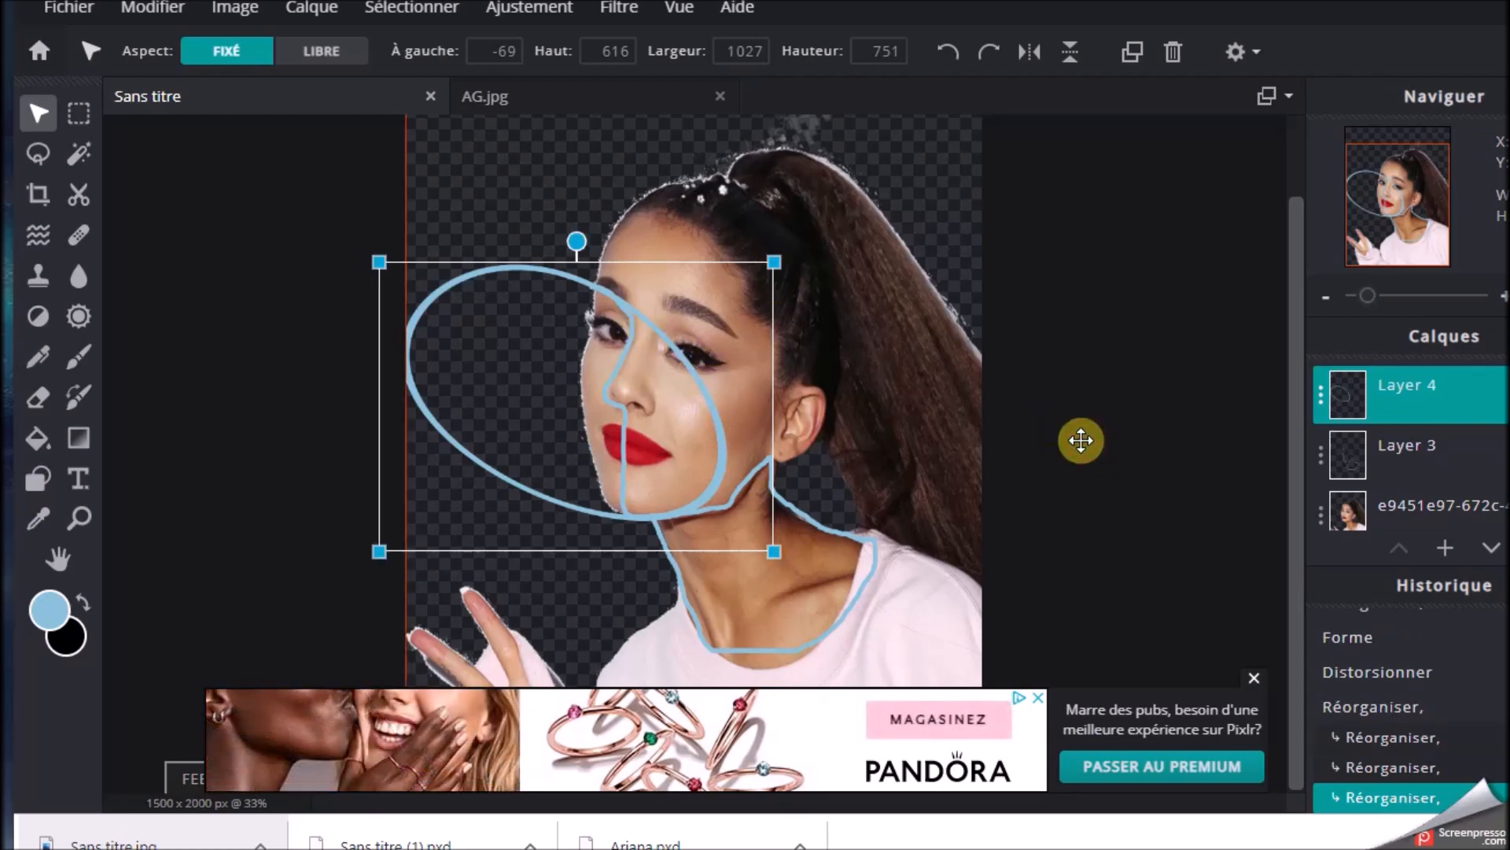
pyautogui.click(259, 405)
pyautogui.click(260, 405)
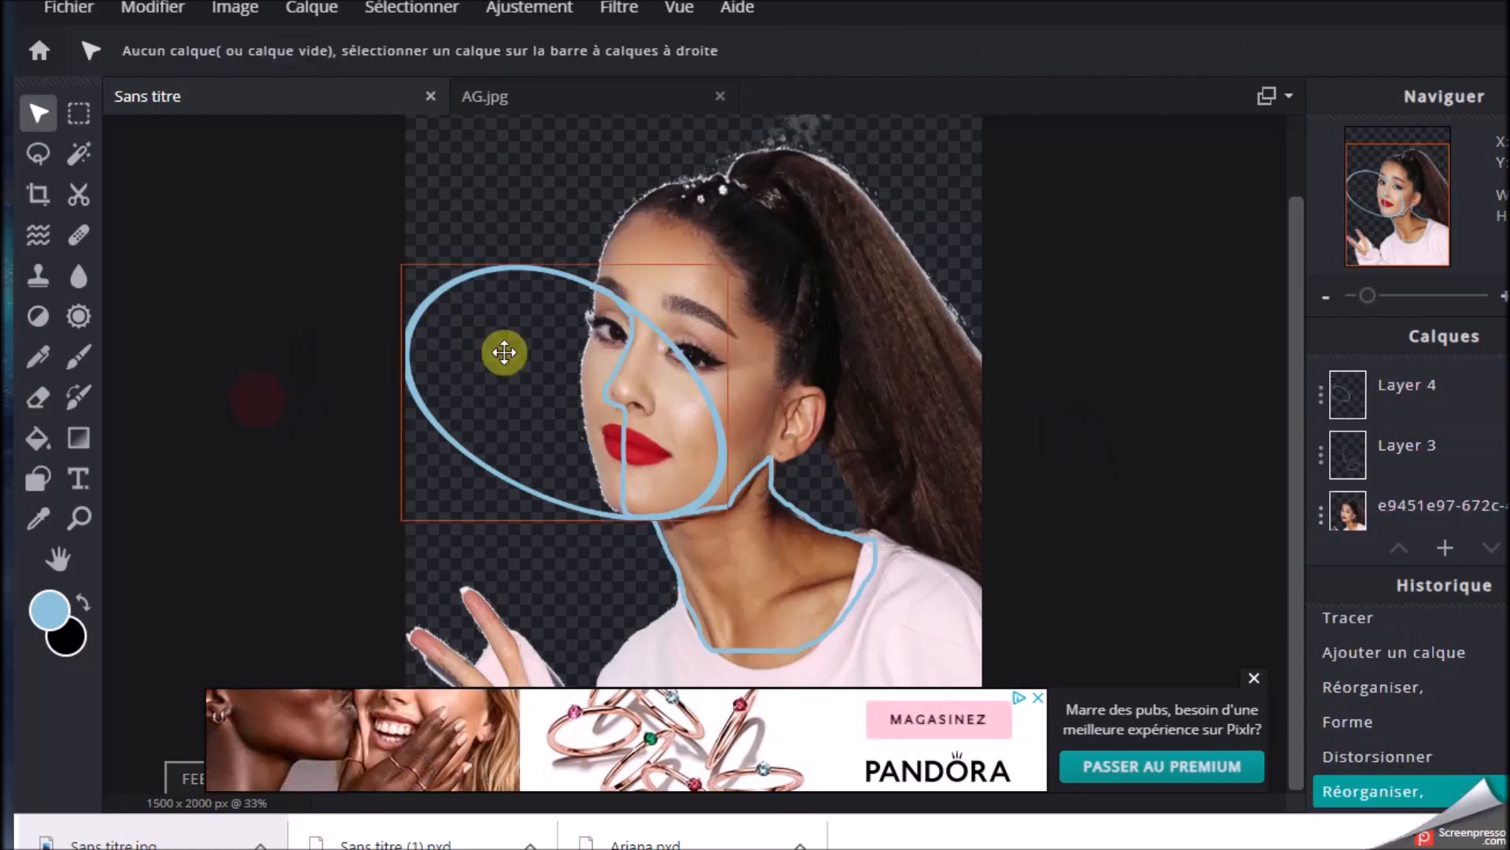
# Erase the part of Layer 4's ellipse that crosses the eye and cheek beyond the profile line, using a 70 px eraser
pyautogui.click(38, 398)
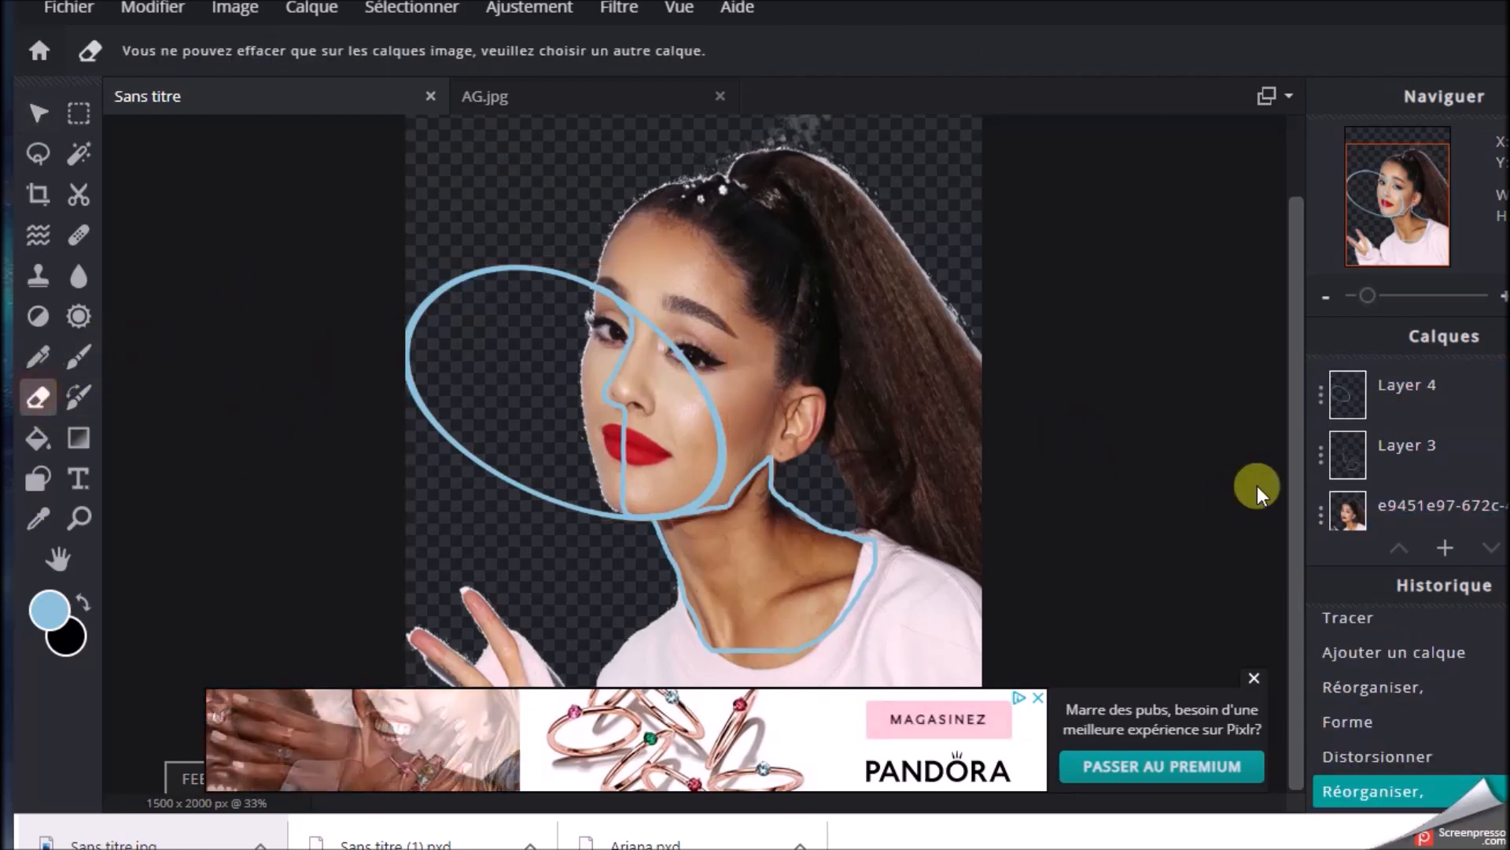
pyautogui.click(1338, 391)
pyautogui.moveTo(680, 353)
pyautogui.mouseDown()
pyautogui.moveTo(732, 409)
pyautogui.moveTo(724, 472)
pyautogui.moveTo(695, 494)
pyautogui.mouseUp()
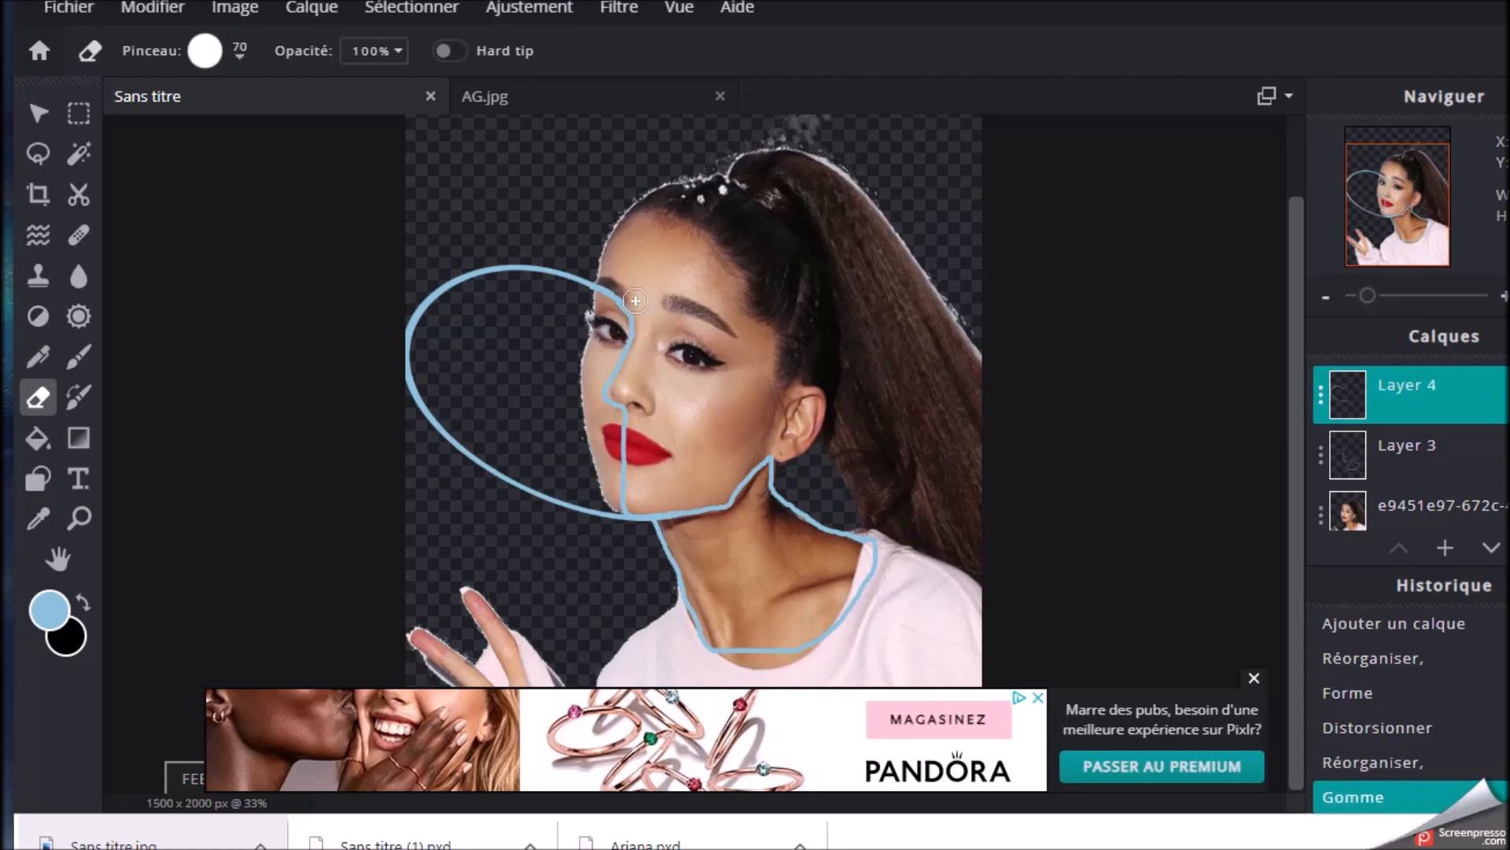
pyautogui.click(617, 280)
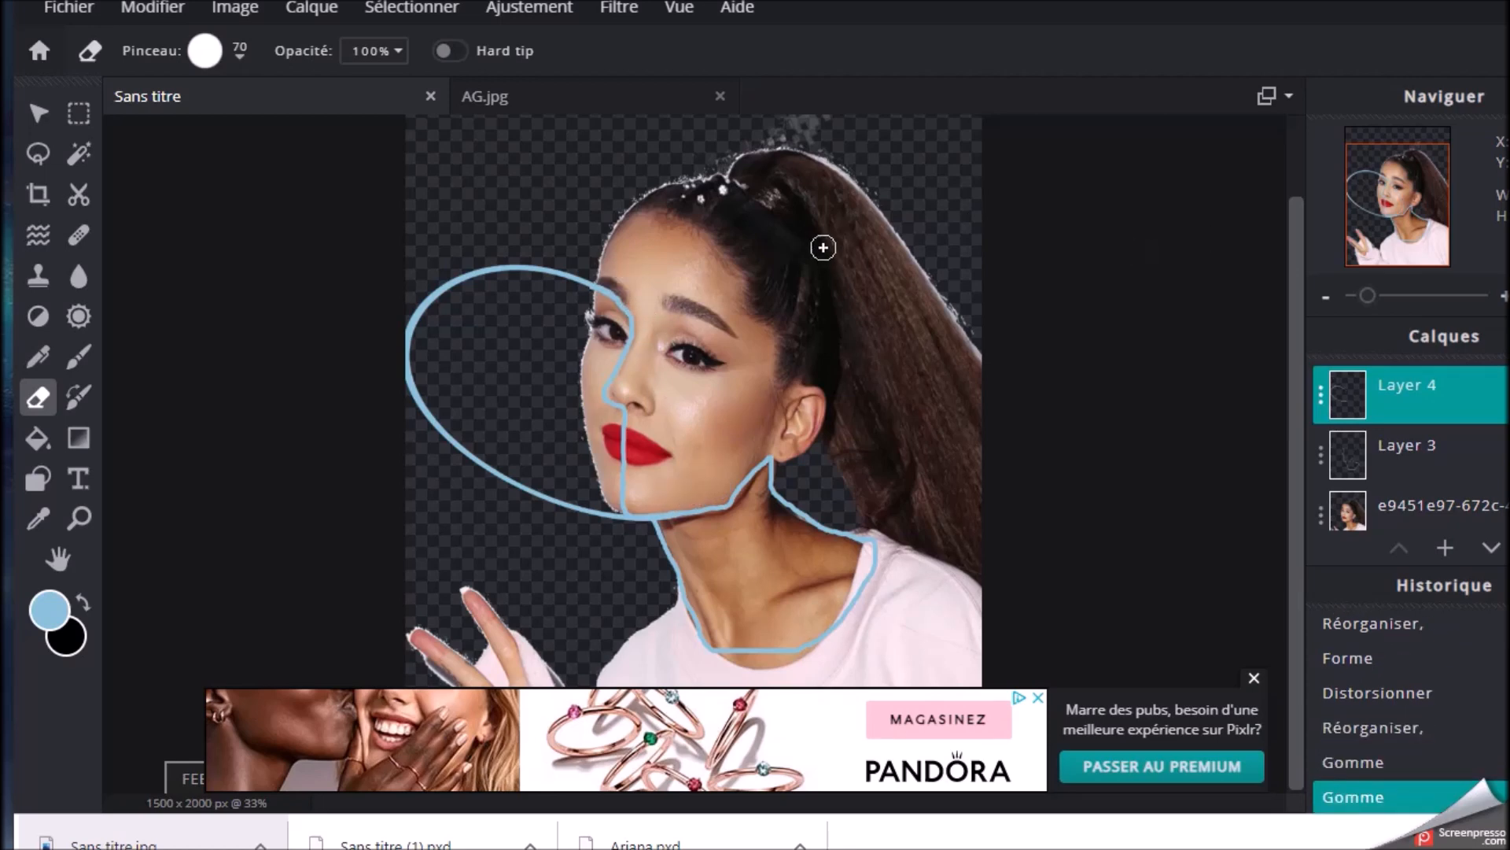
pyautogui.scroll(-3, 808, 238)
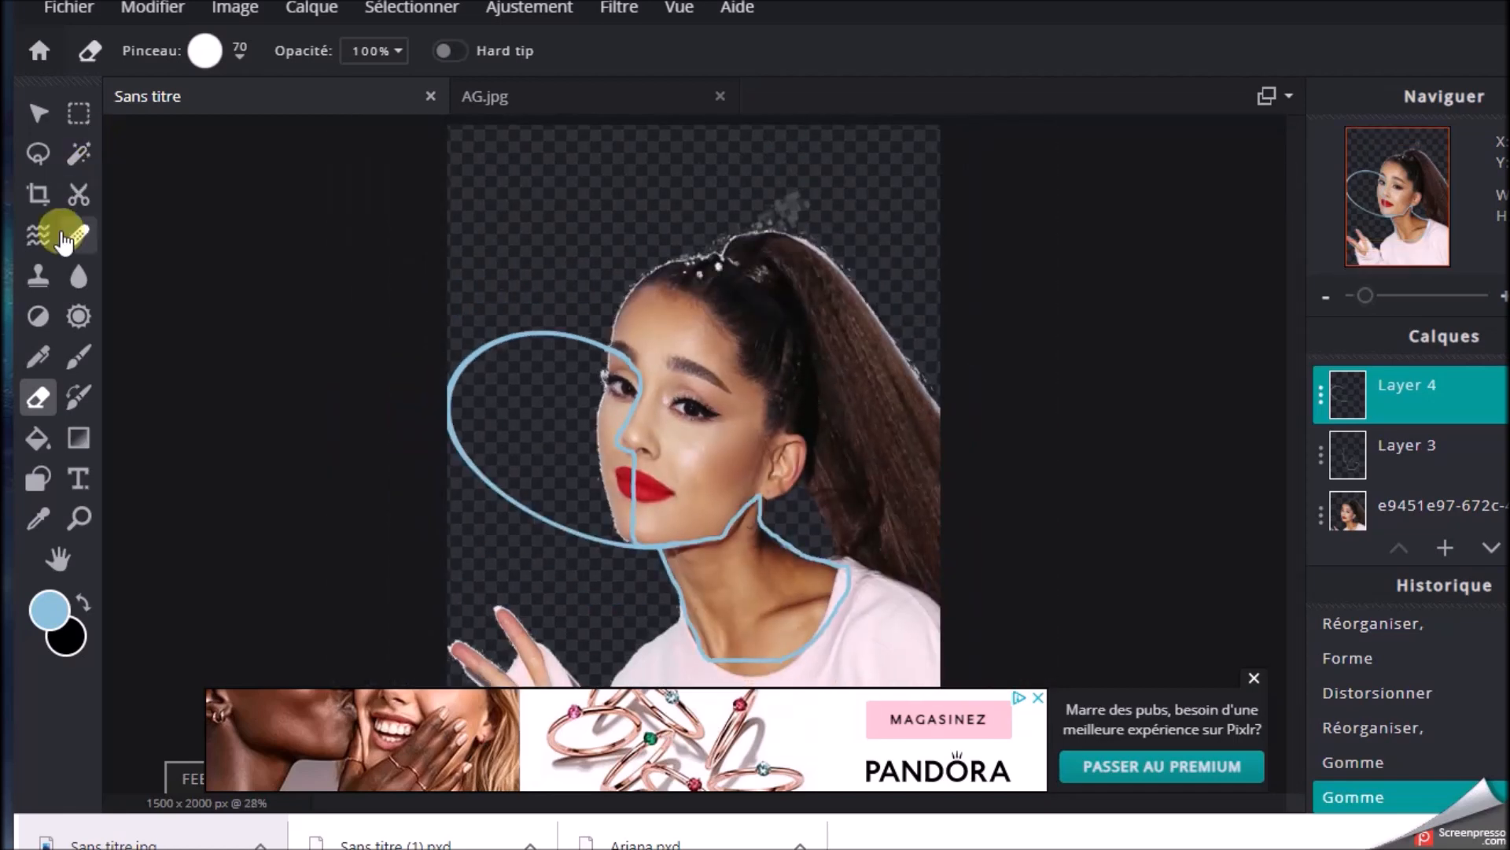
# Set up an unfilled ellipse shape with an outline width of 11
pyautogui.click(37, 480)
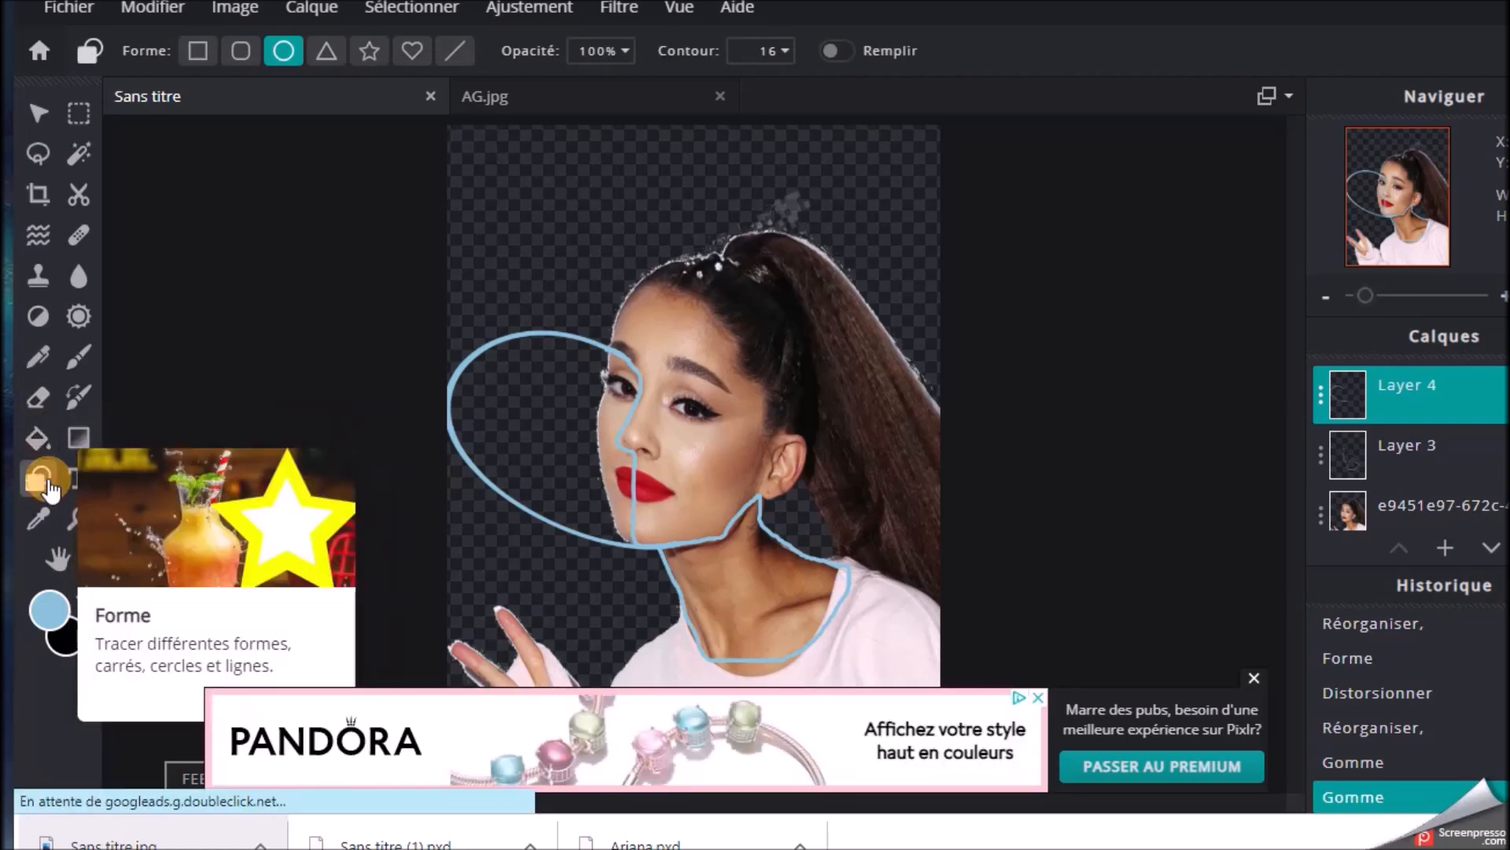
pyautogui.click(778, 51)
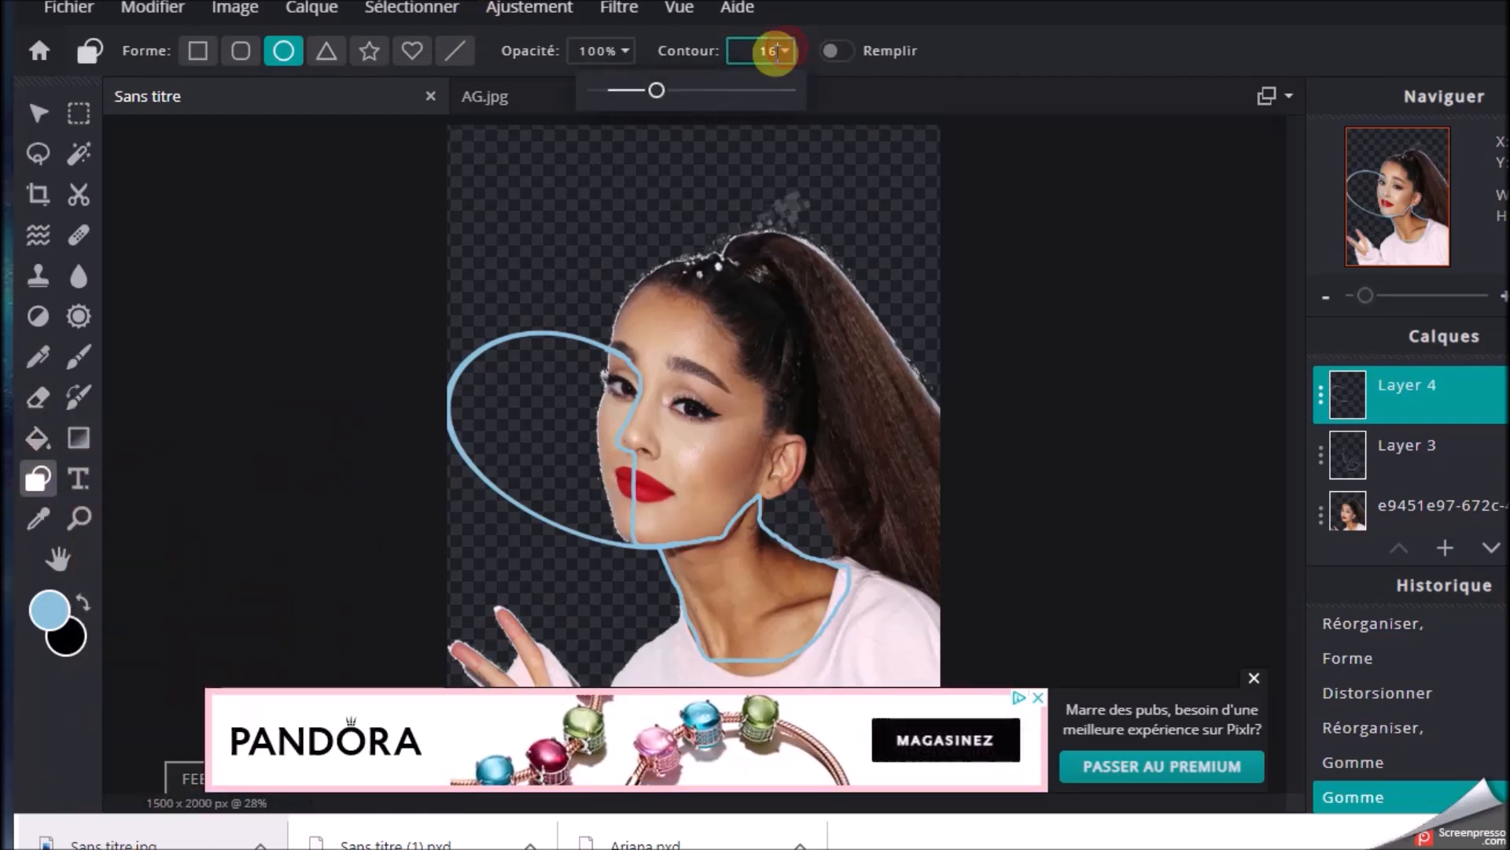
pyautogui.moveTo(652, 91); pyautogui.dragTo(635, 90)
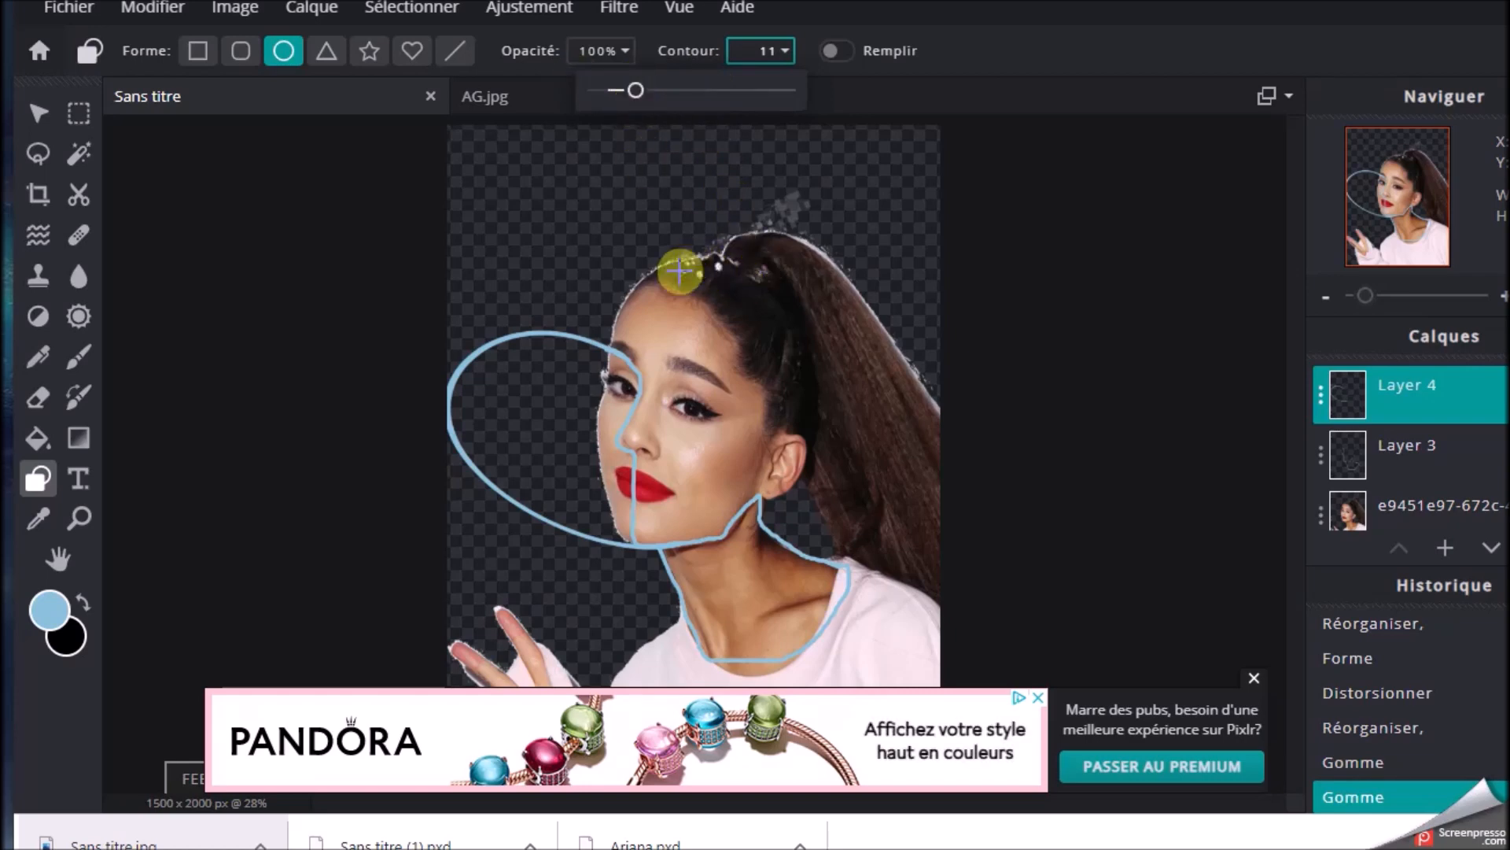
# Try an unfilled ellipse across the face and hair on Layer 4, and undo it
pyautogui.moveTo(629, 285); pyautogui.dragTo(886, 563)
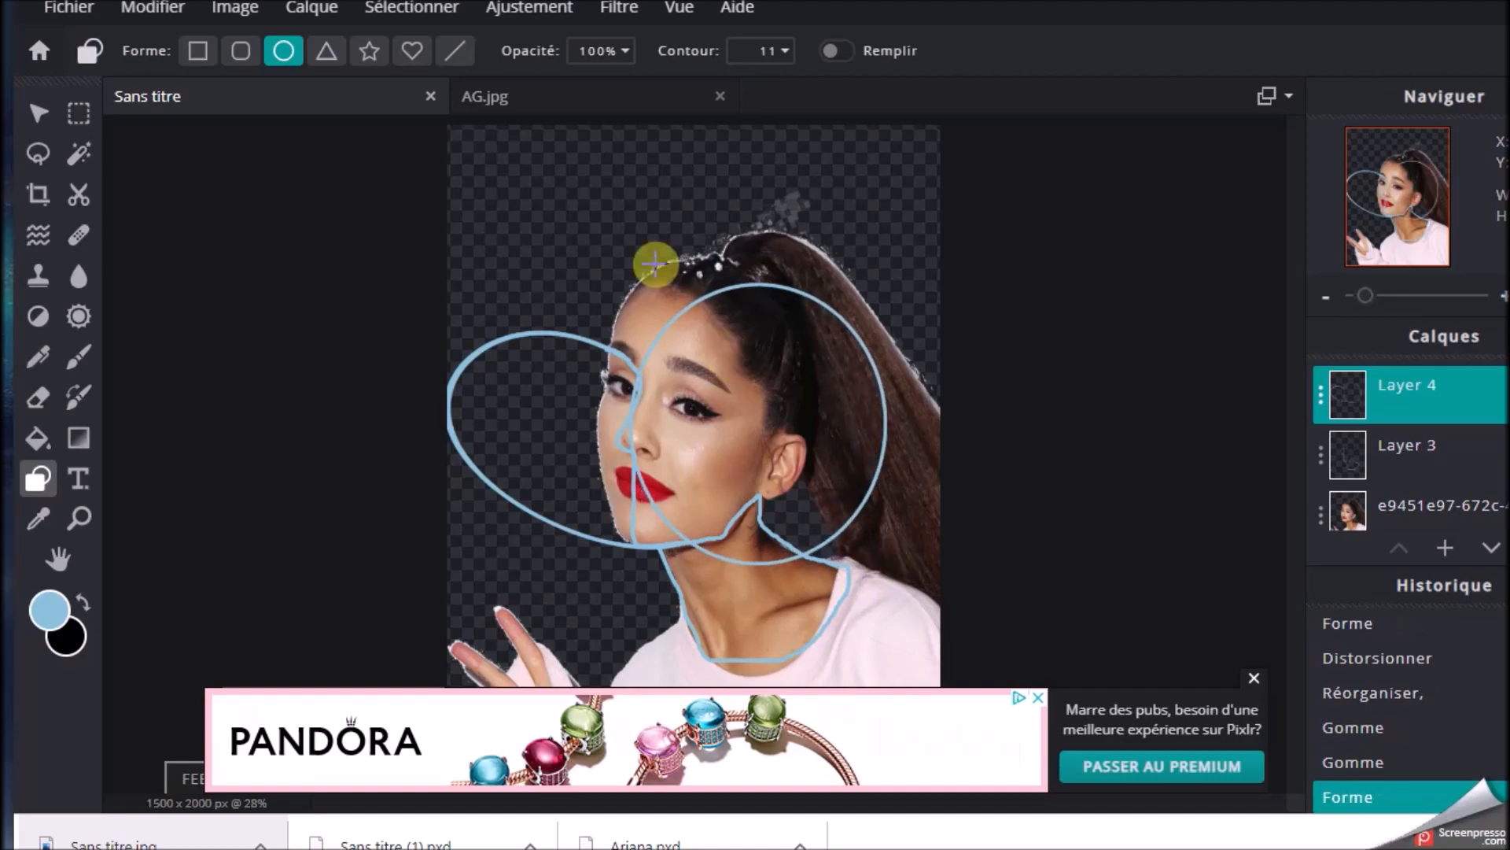
pyautogui.click(152, 8)
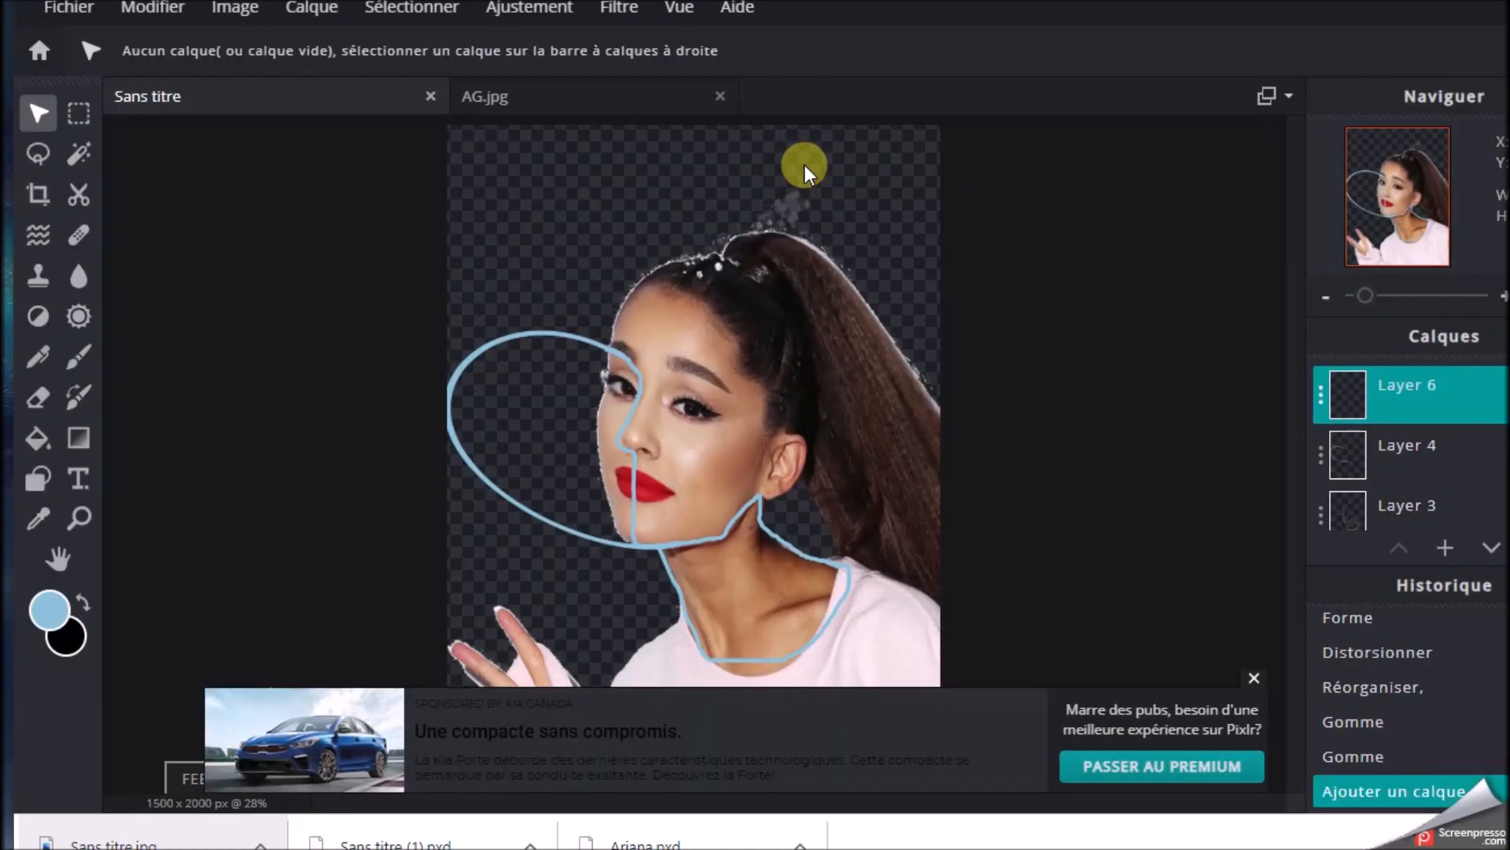
# Draw an unfilled ellipse around the head on a new layer above Layer 4, free-distorting corners to 501 x 289, 1149 x 438 and 1132 x 1279
pyautogui.click(38, 478)
pyautogui.moveTo(595, 245); pyautogui.dragTo(827, 538)
pyautogui.click(151, 8)
pyautogui.click(181, 307)
pyautogui.click(1101, 170)
pyautogui.moveTo(828, 243); pyautogui.dragTo(825, 268)
pyautogui.moveTo(595, 242); pyautogui.dragTo(616, 213)
pyautogui.moveTo(826, 542); pyautogui.dragTo(818, 545)
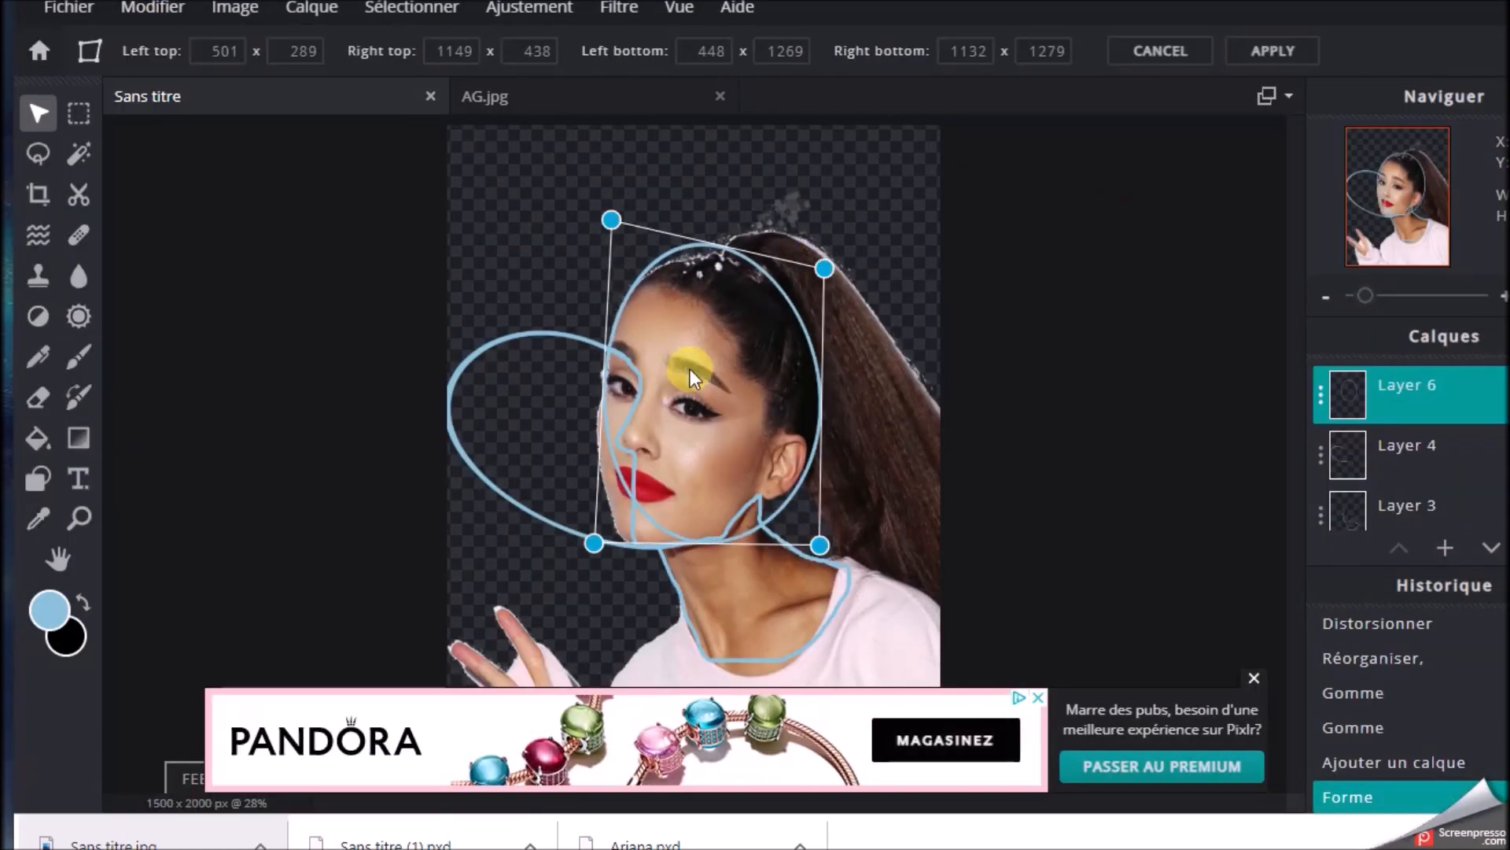
pyautogui.scroll(1, 688, 392)
pyautogui.click(1149, 167)
# Erase the lower part of the head ellipse on Layer 6 between the mouth and the neck line with the 70 px eraser
pyautogui.scroll(5, 692, 386)
pyautogui.click(1254, 679)
pyautogui.scroll(1, 692, 386)
pyautogui.click(38, 399)
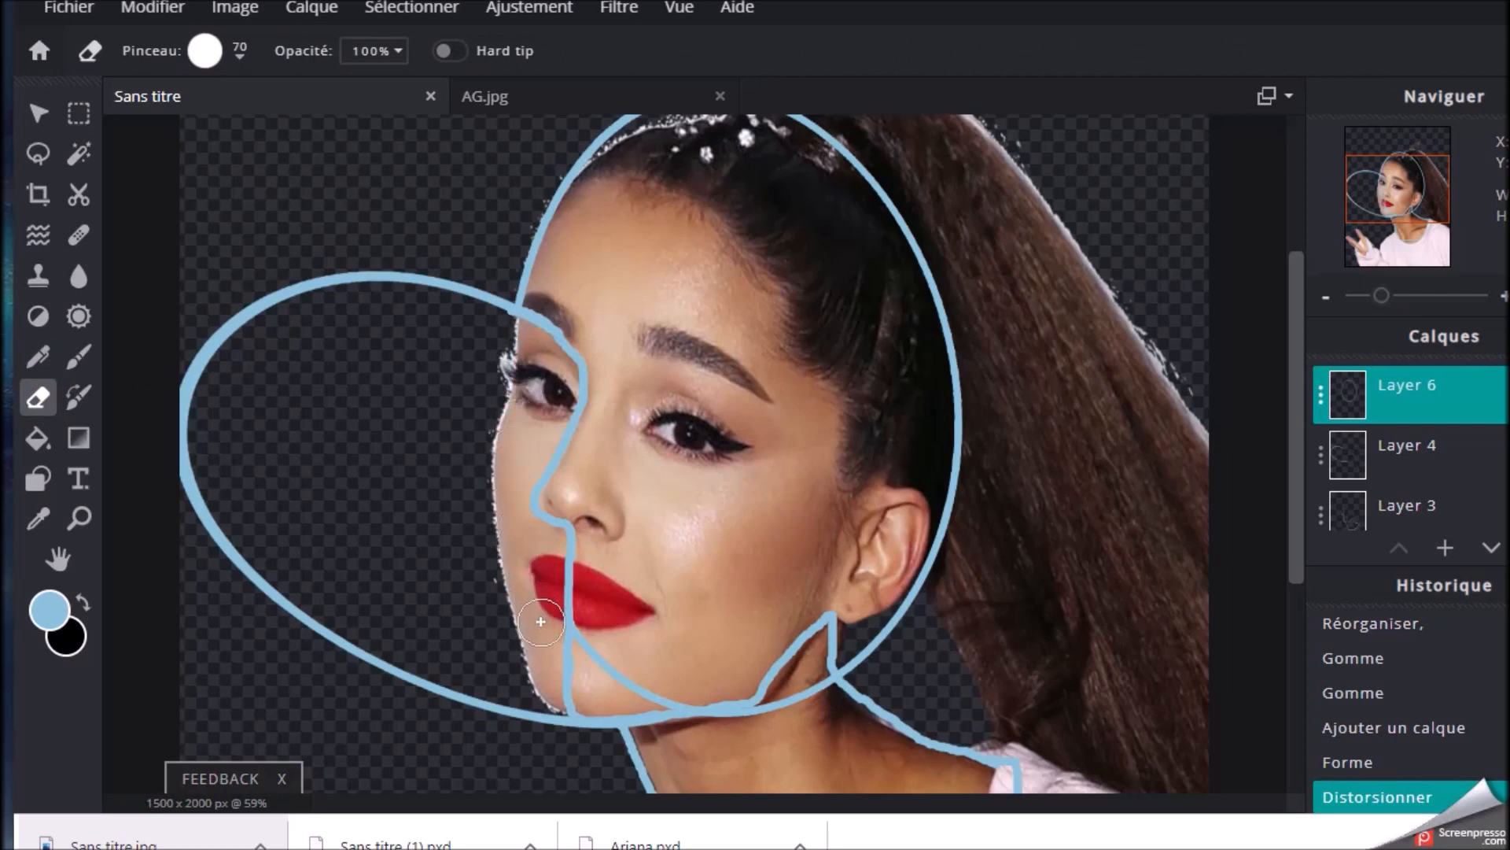
pyautogui.moveTo(540, 621); pyautogui.dragTo(555, 626)
pyautogui.moveTo(663, 693); pyautogui.dragTo(740, 732)
pyautogui.moveTo(748, 740); pyautogui.dragTo(803, 688)
pyautogui.click(805, 689)
pyautogui.scroll(-2, 871, 236)
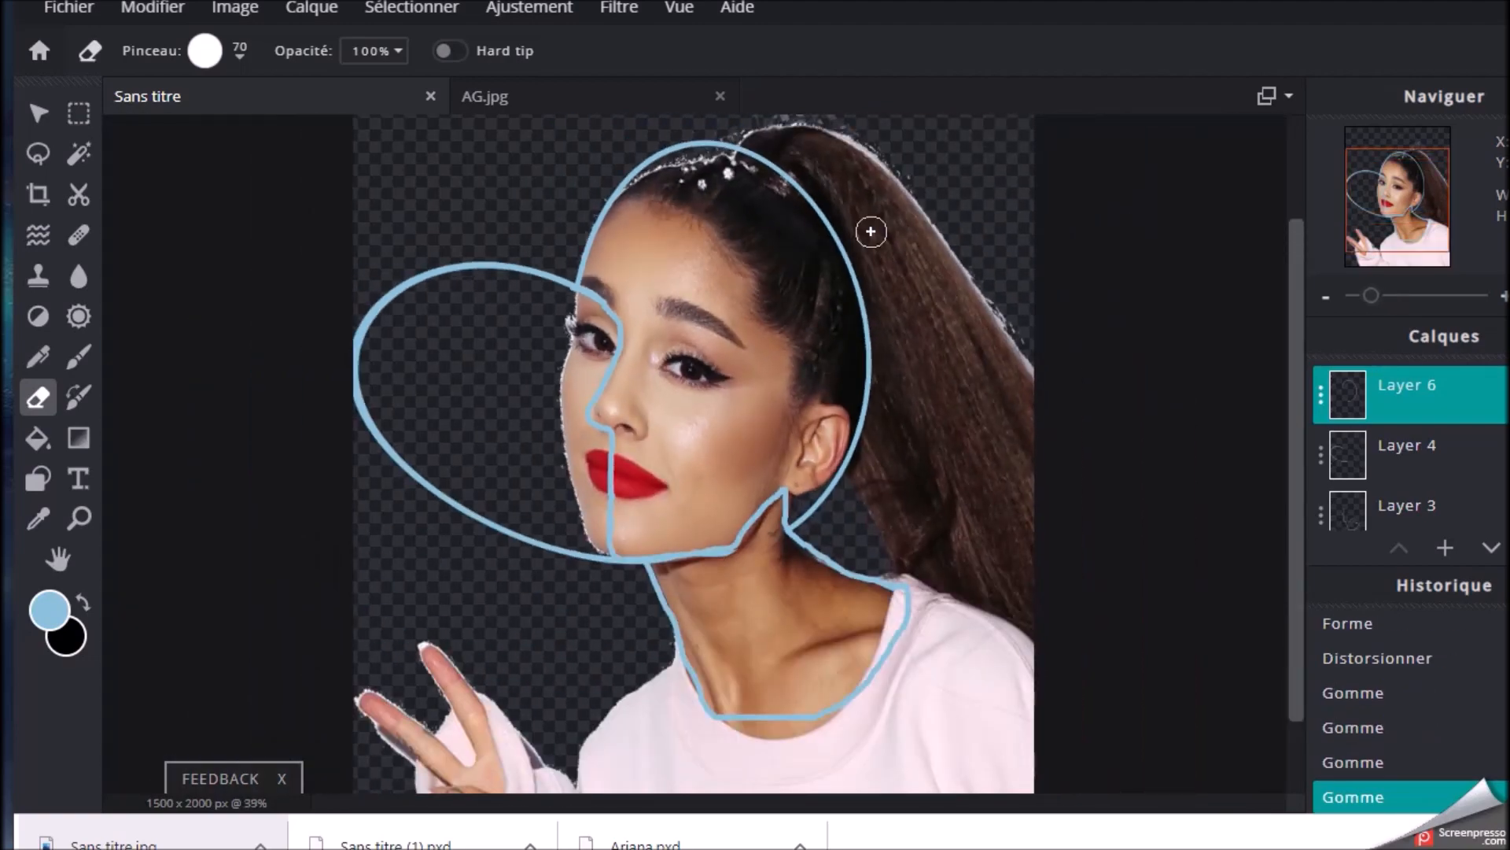
# Open the portrait image AG4 from the computer
pyautogui.click(154, 10)
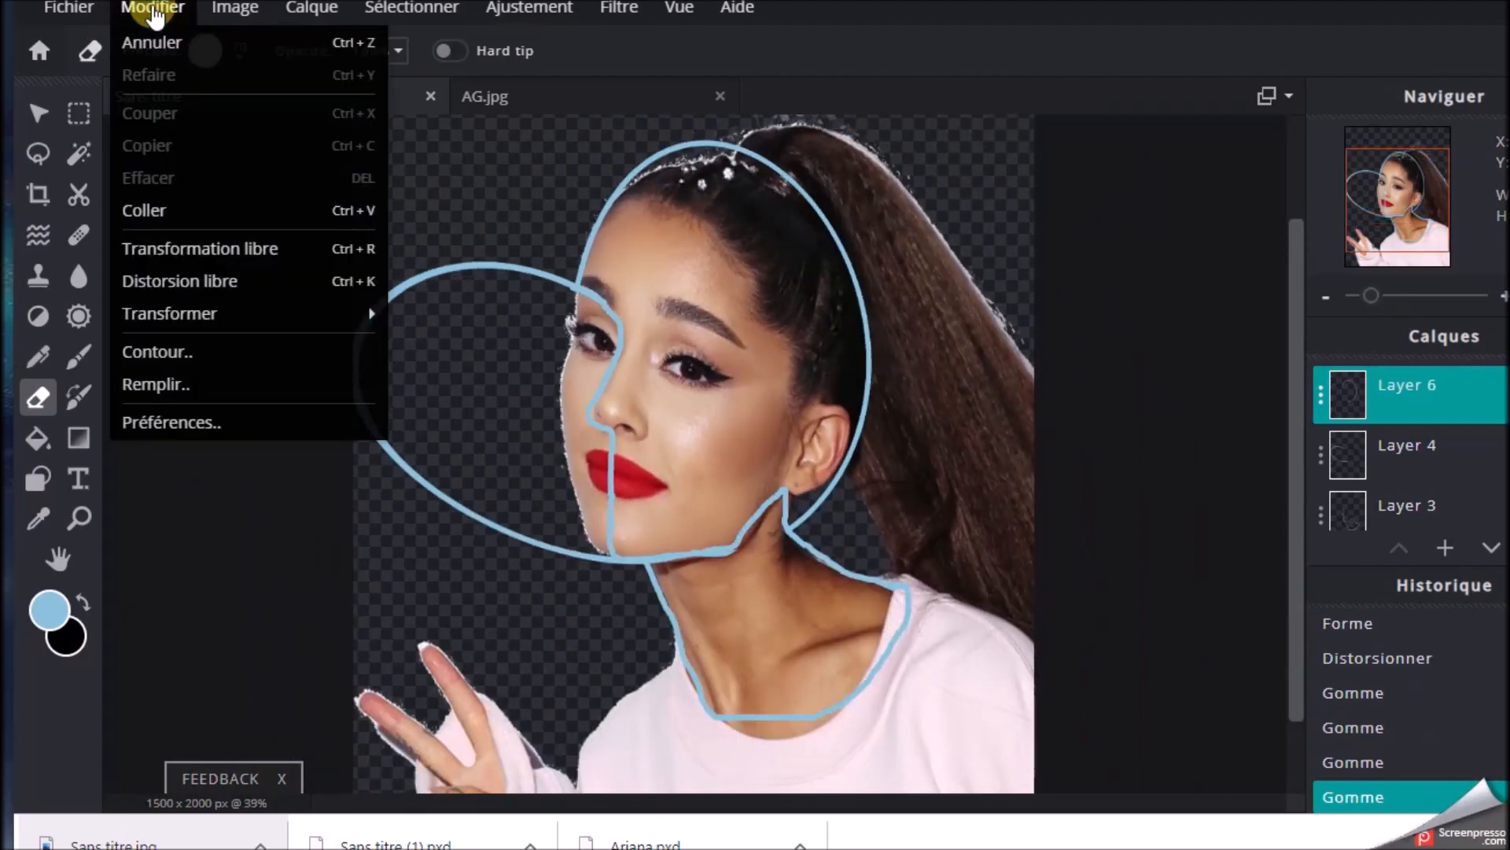
pyautogui.click(67, 8)
pyautogui.click(67, 75)
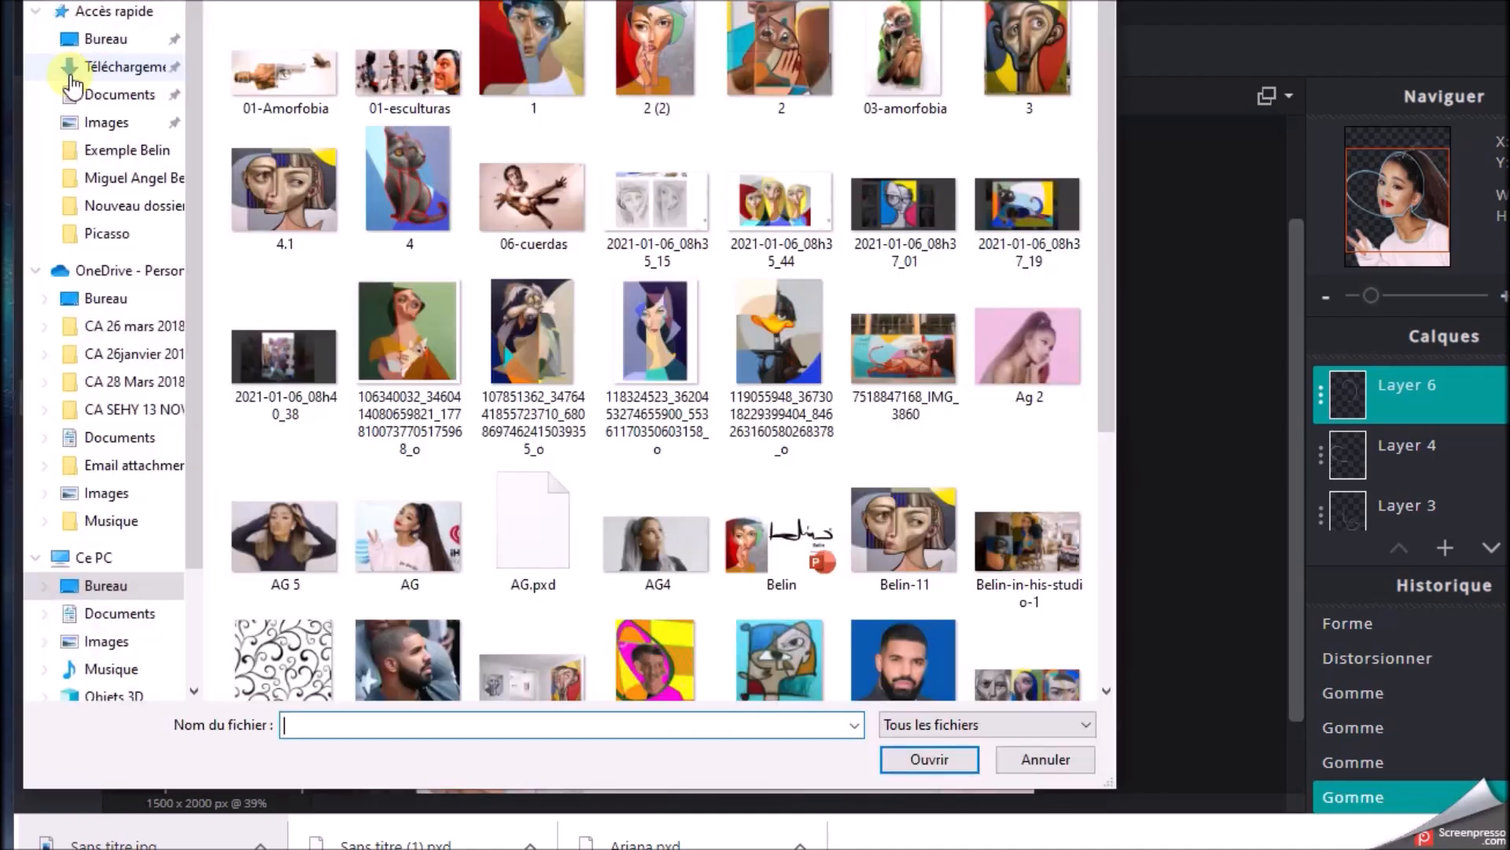
pyautogui.click(650, 552)
pyautogui.click(922, 760)
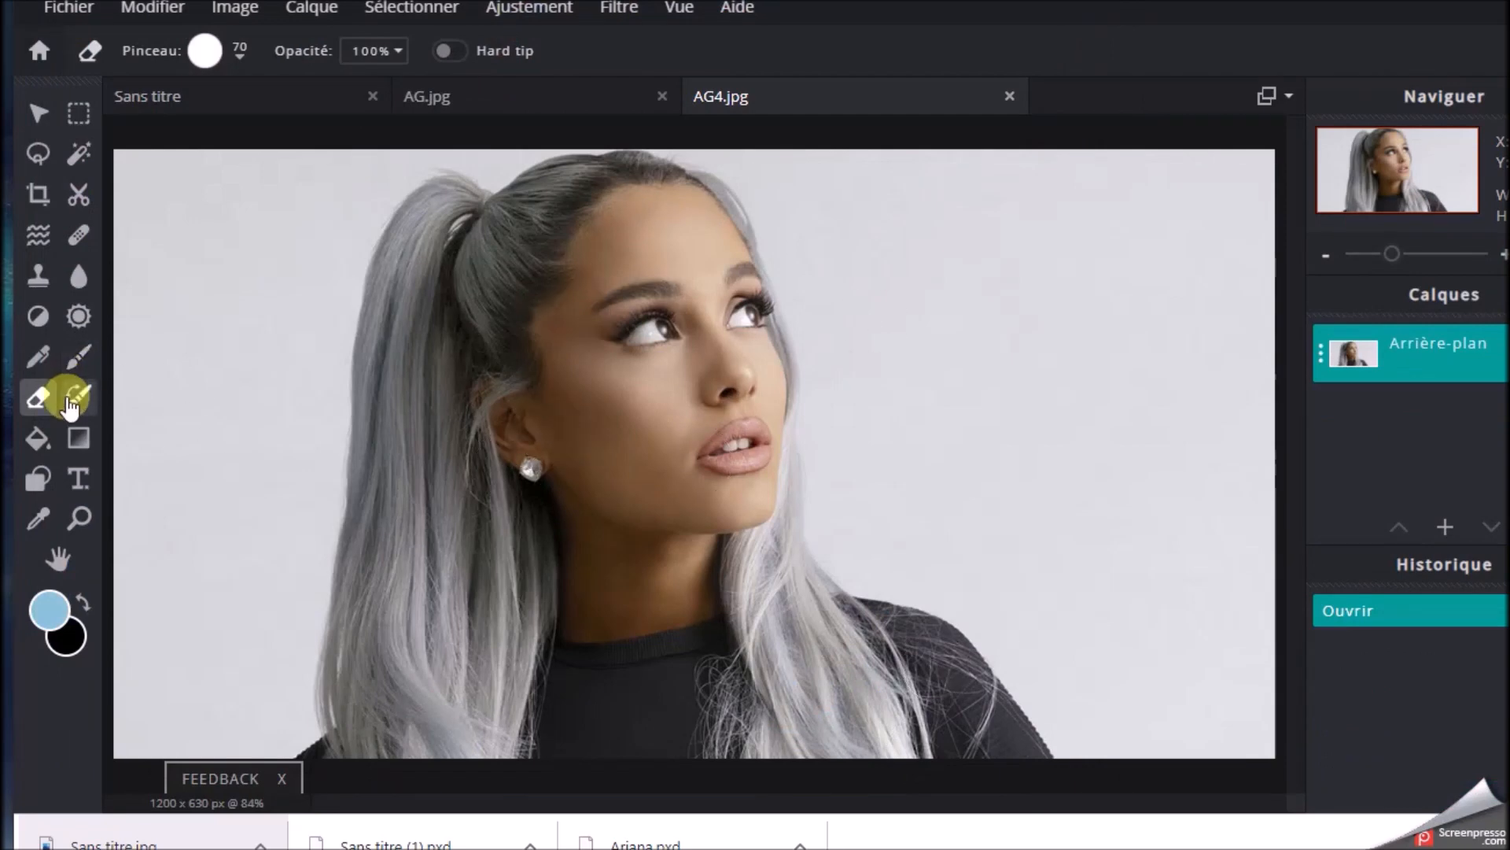
# Select the face in AG4.jpg with a freehand lasso from hairline to chin, and copy it
pyautogui.click(39, 156)
pyautogui.moveTo(689, 182)
pyautogui.mouseDown()
pyautogui.moveTo(611, 202)
pyautogui.moveTo(566, 256)
pyautogui.moveTo(540, 320)
pyautogui.moveTo(535, 425)
pyautogui.mouseUp()
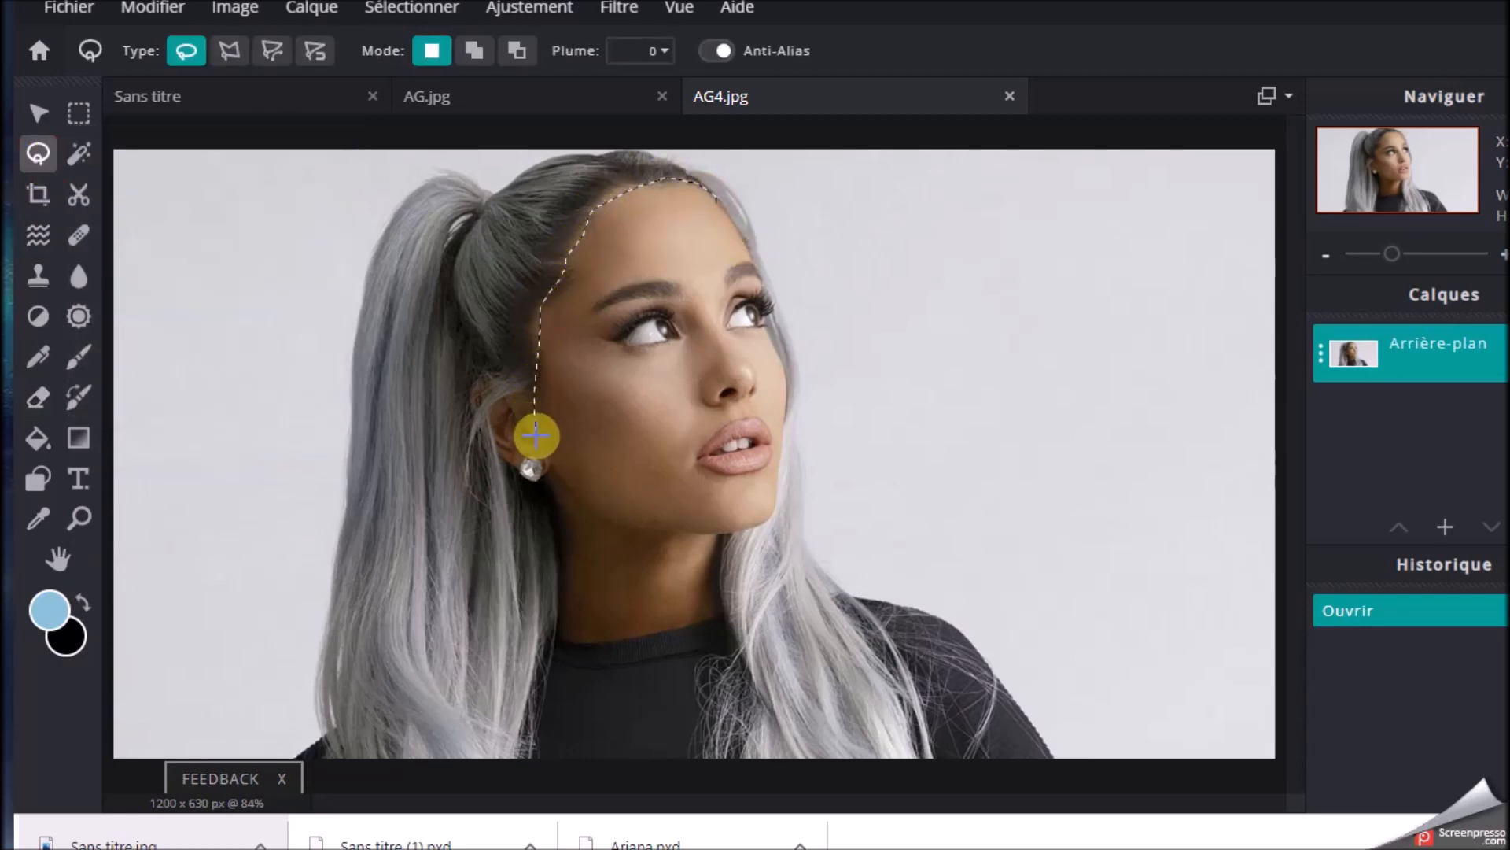
pyautogui.moveTo(554, 484)
pyautogui.mouseDown()
pyautogui.moveTo(590, 520)
pyautogui.moveTo(663, 539)
pyautogui.moveTo(757, 527)
pyautogui.mouseUp()
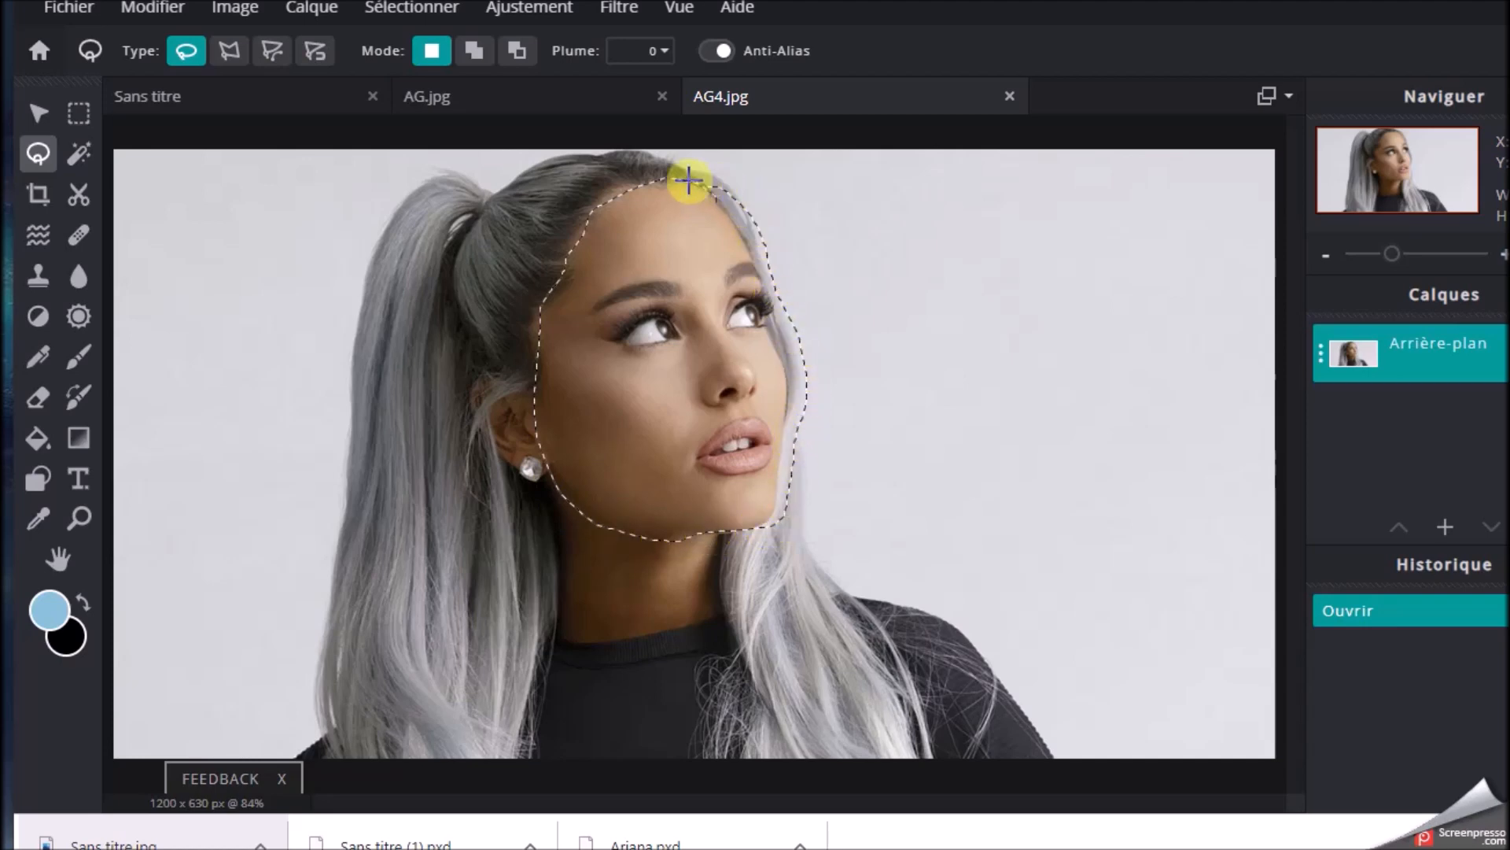
pyautogui.moveTo(690, 182); pyautogui.dragTo(686, 178)
pyautogui.click(134, 9)
pyautogui.click(177, 154)
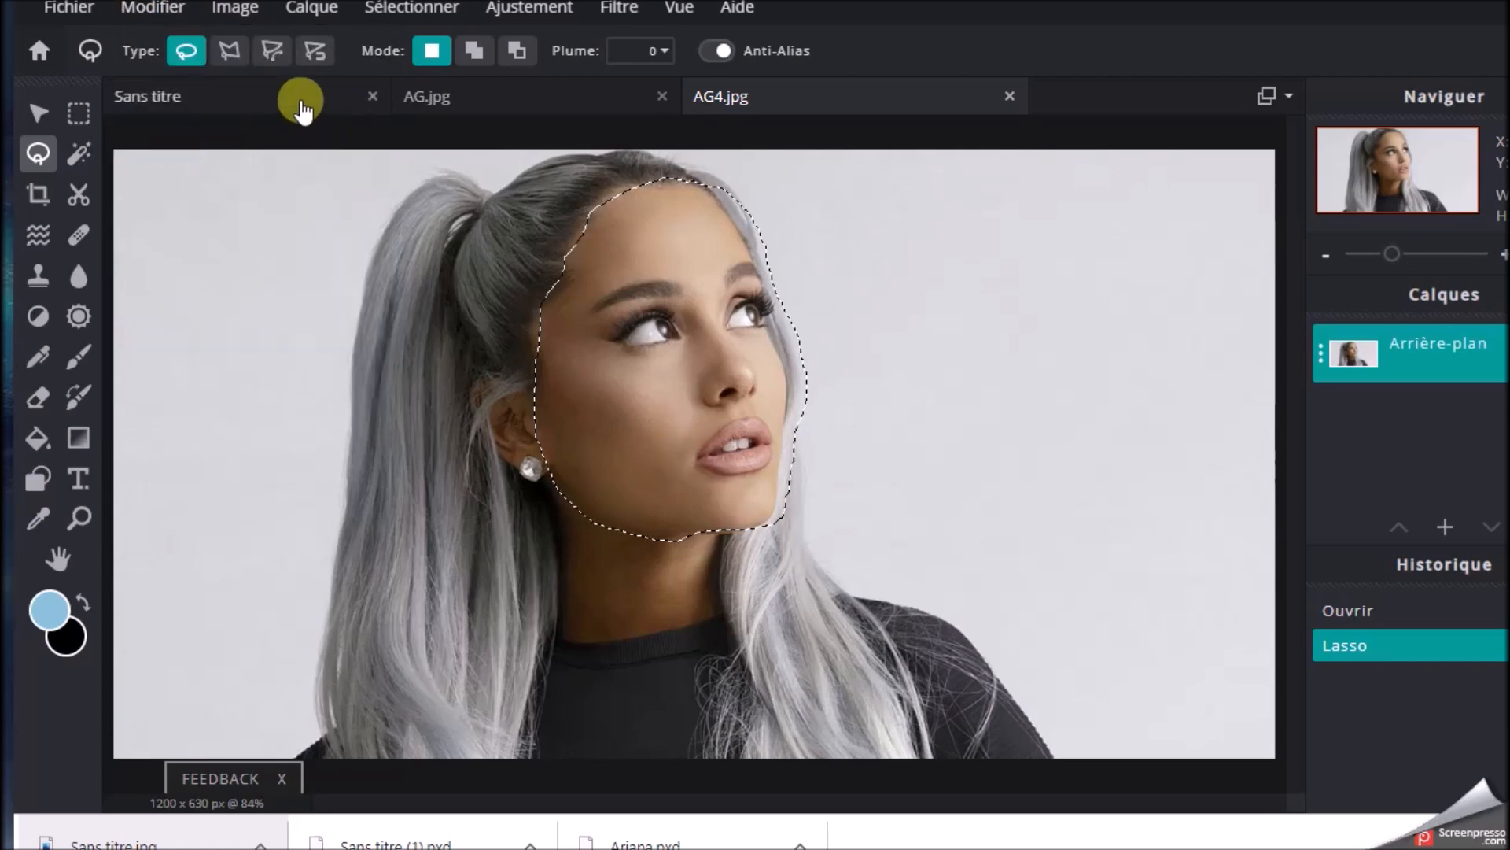
# Return to the Sans titre document, add an empty layer above Layer 6, and paste the copied face
pyautogui.click(300, 94)
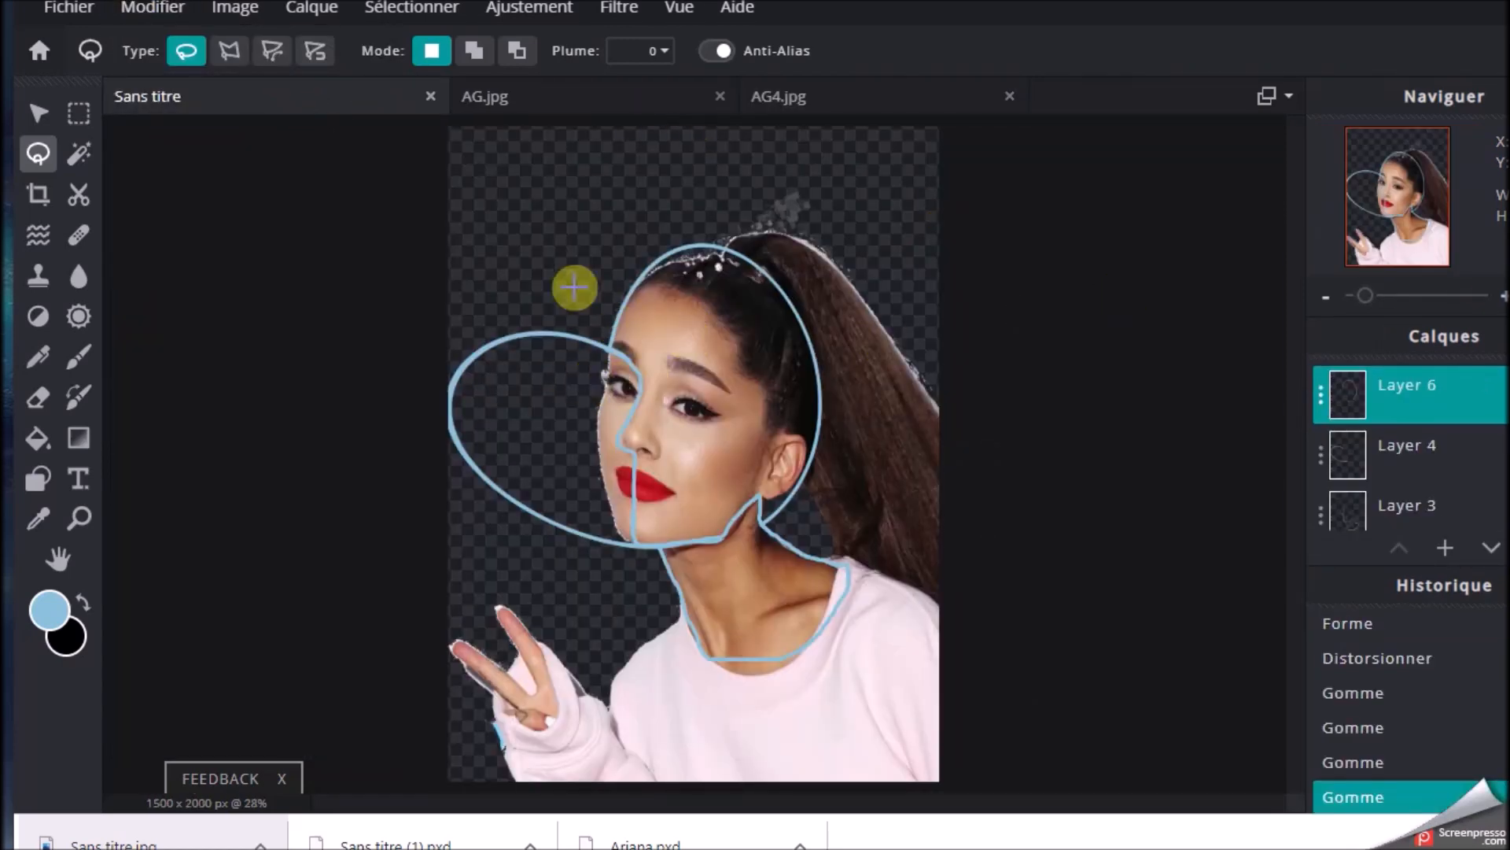
pyautogui.click(1445, 548)
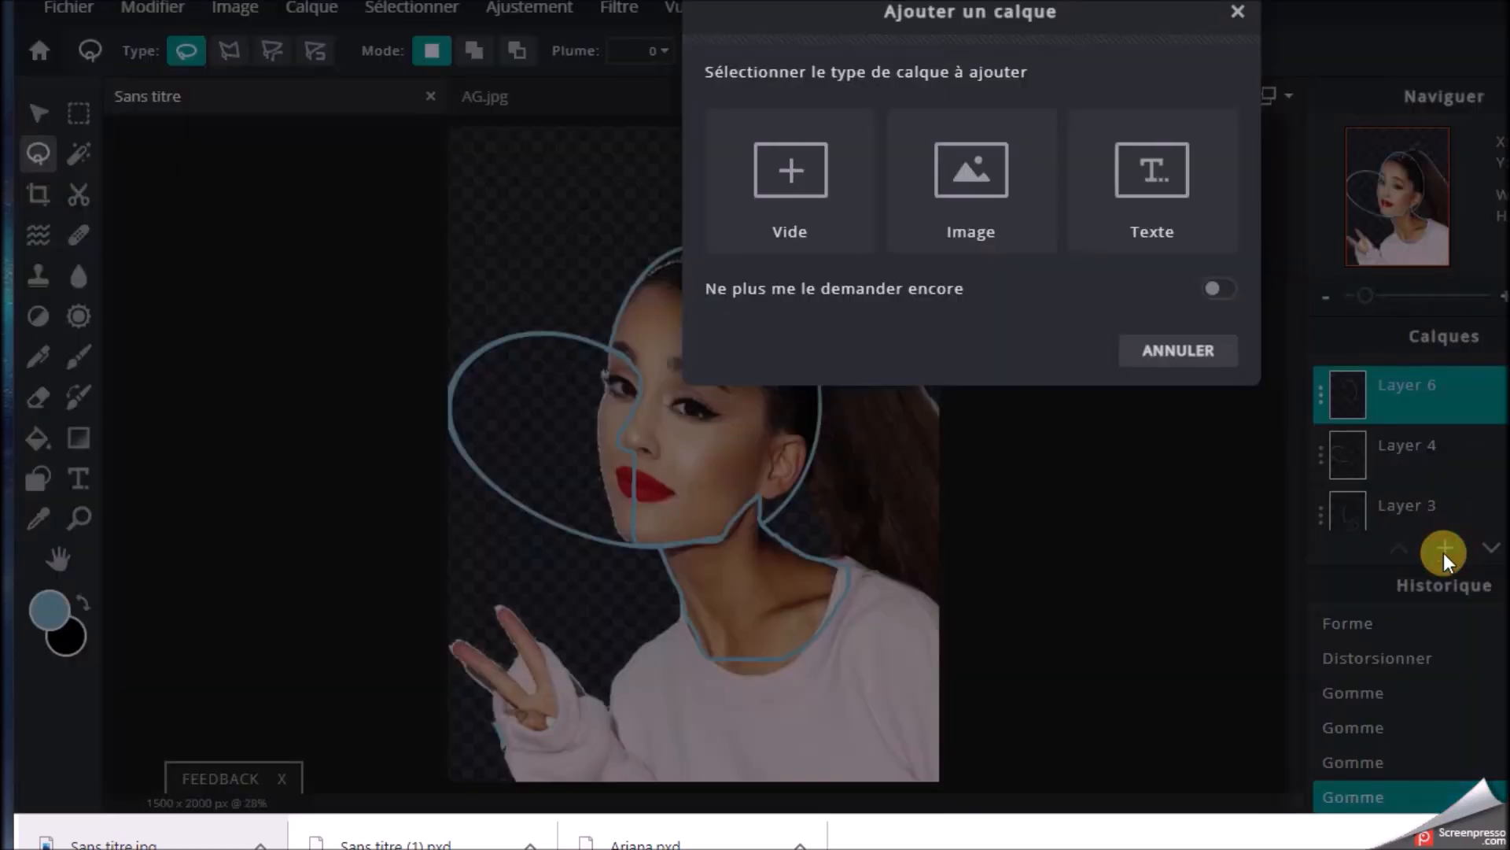
pyautogui.click(796, 171)
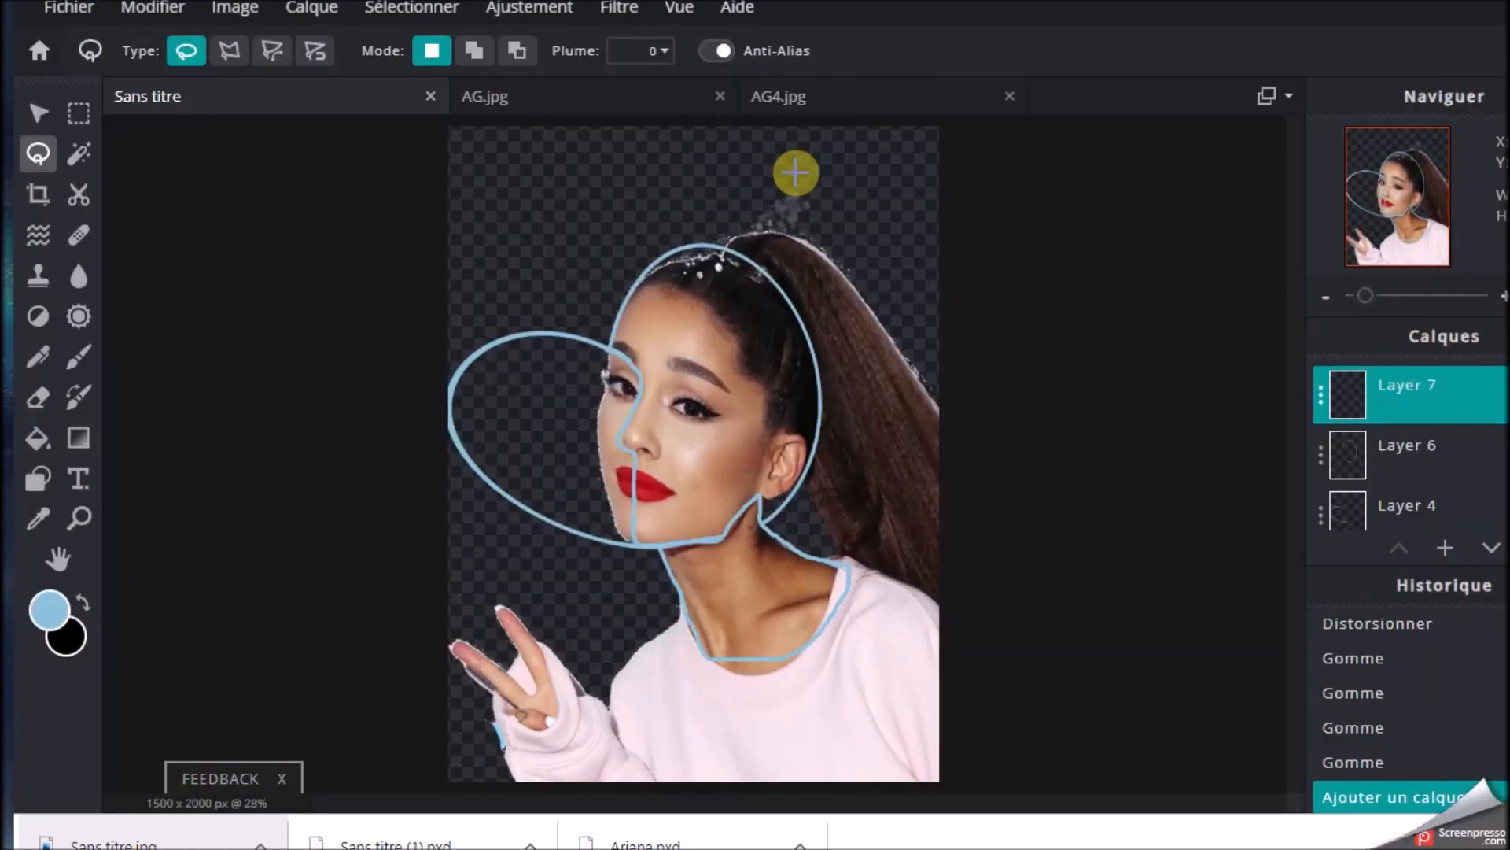
pyautogui.click(69, 9)
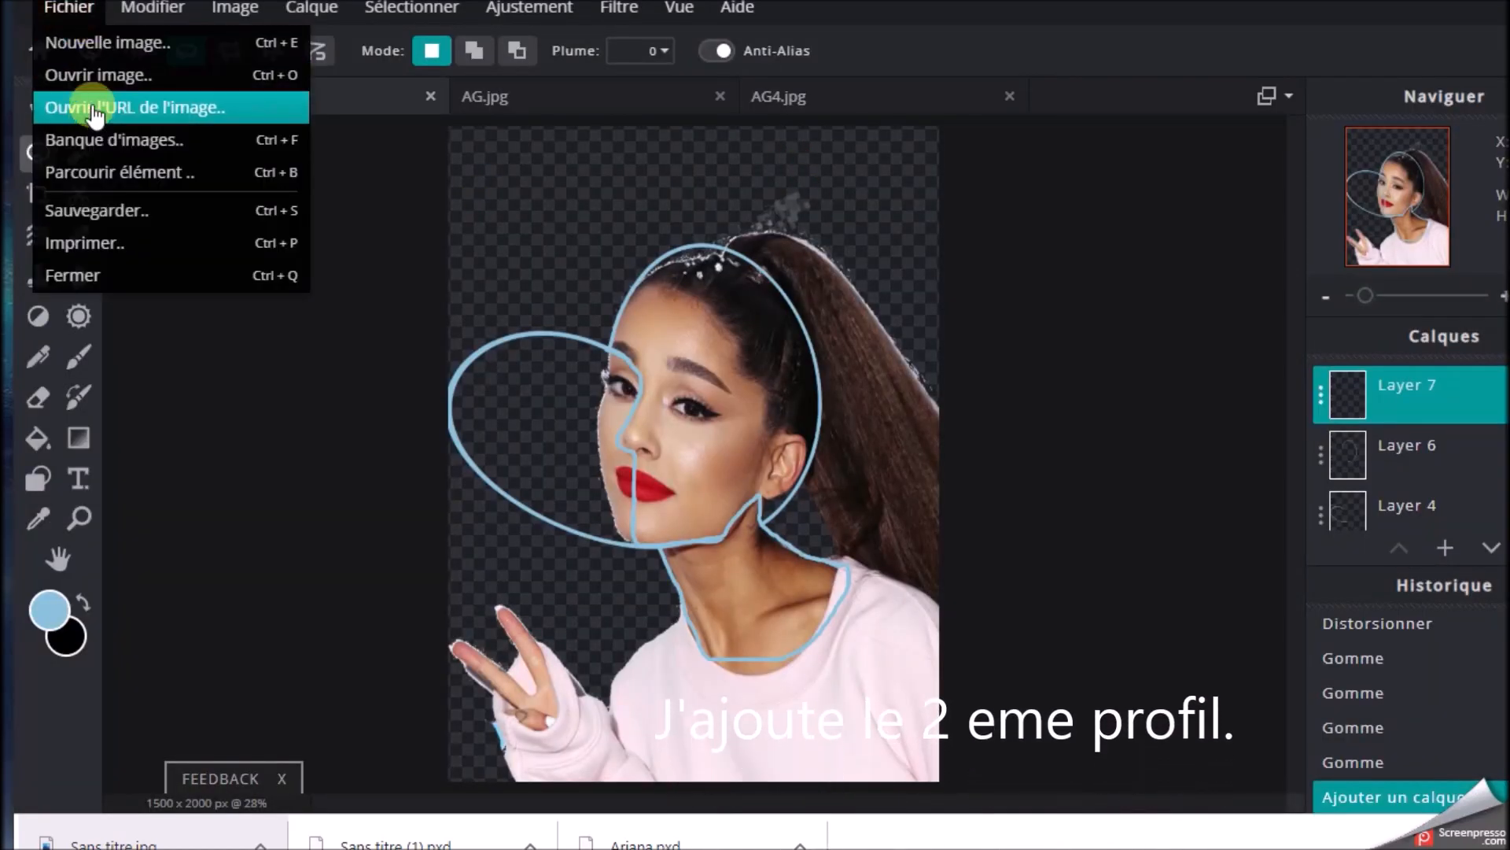
pyautogui.moveTo(156, 8)
pyautogui.click(165, 211)
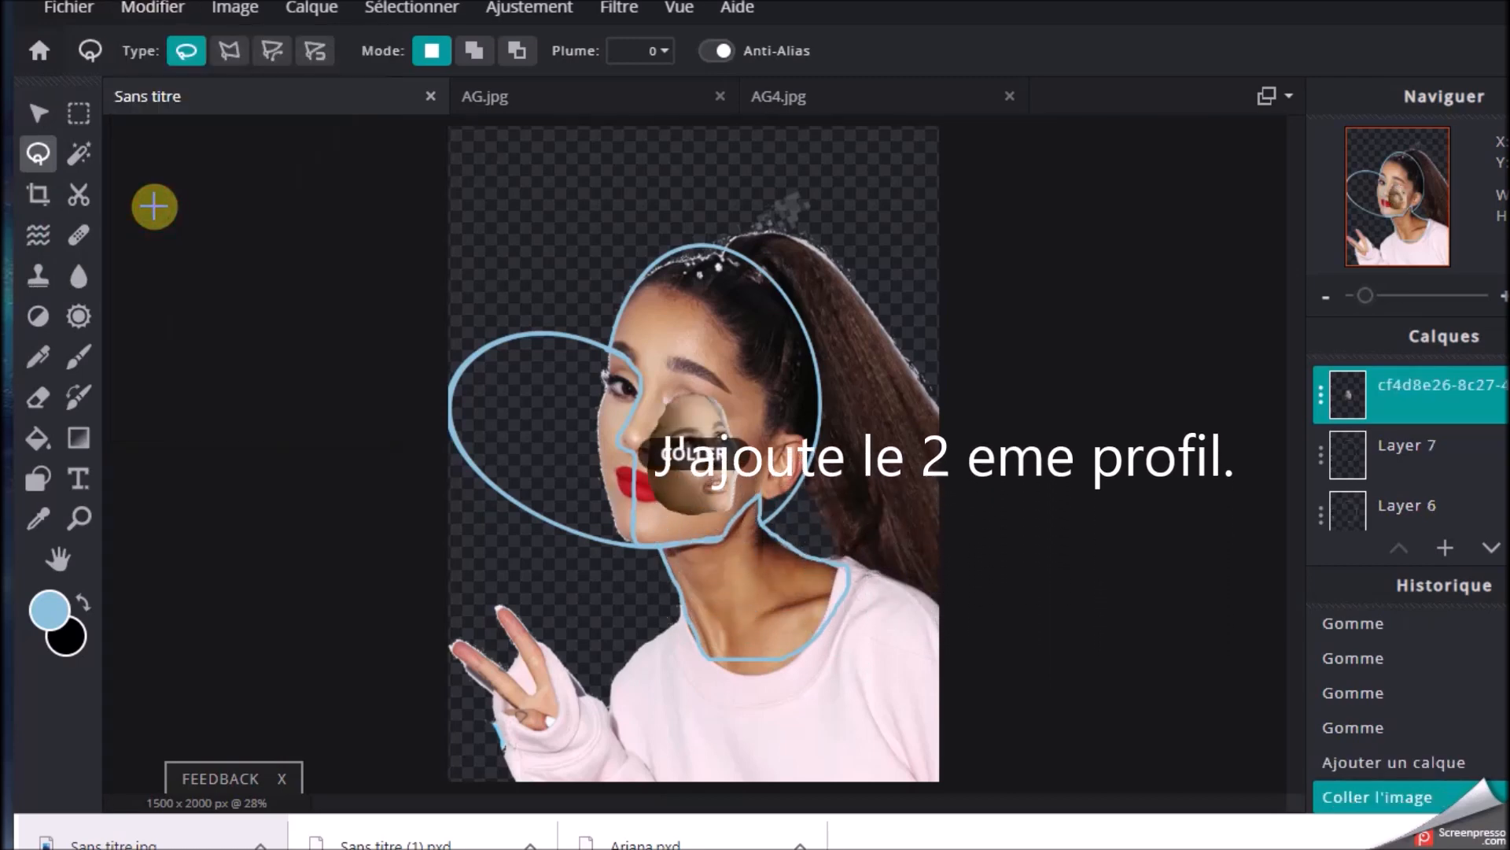
# Free-transform the pasted face to about 964 x 1077 px at -55 x 347, over the front of the original face, and apply it
pyautogui.click(124, 15)
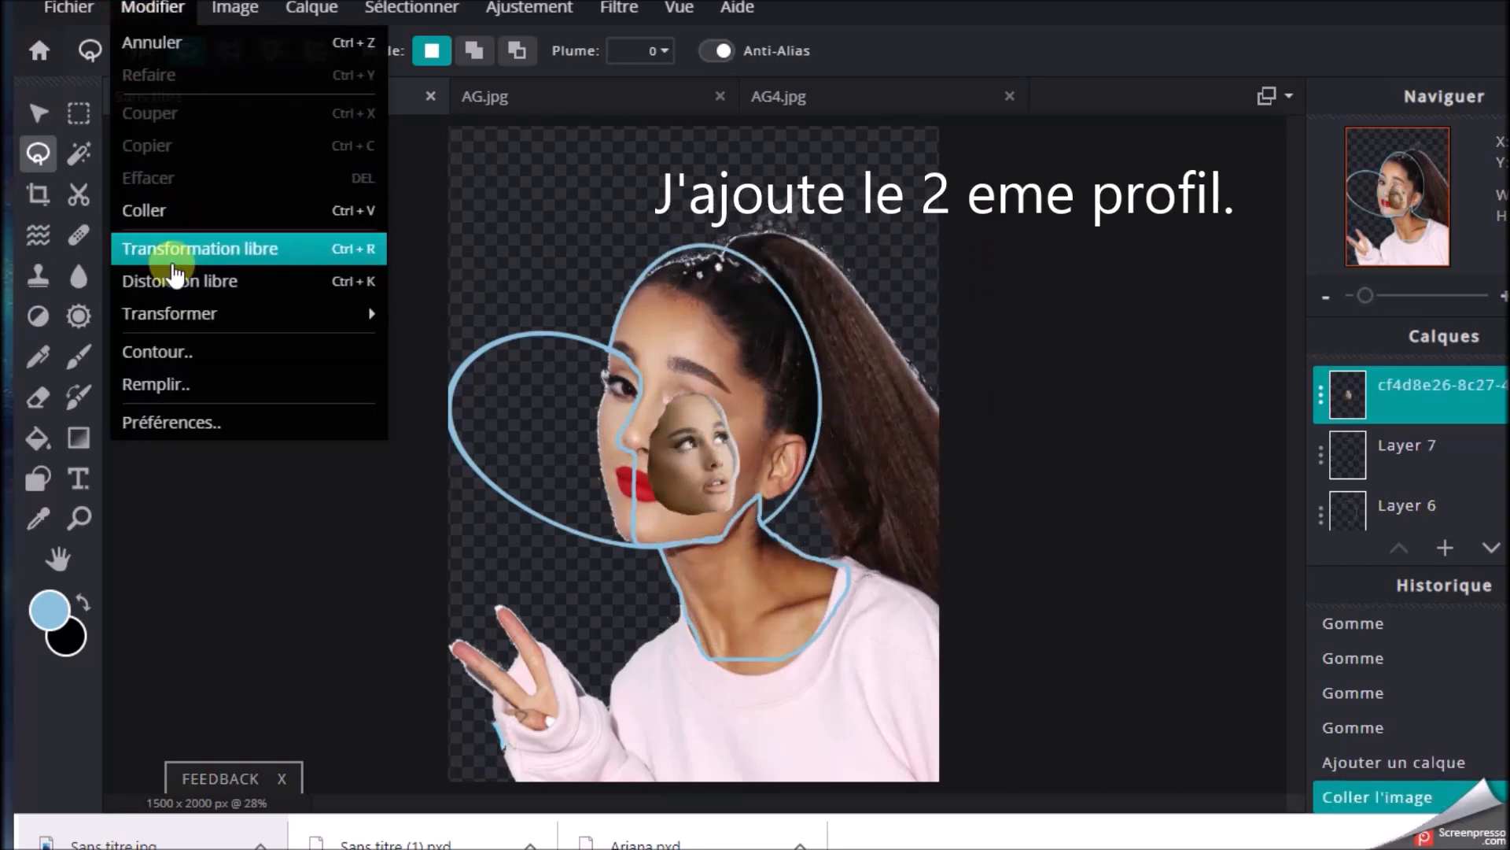
pyautogui.click(142, 248)
pyautogui.moveTo(646, 391); pyautogui.dragTo(494, 244)
pyautogui.moveTo(651, 327); pyautogui.dragTo(656, 400)
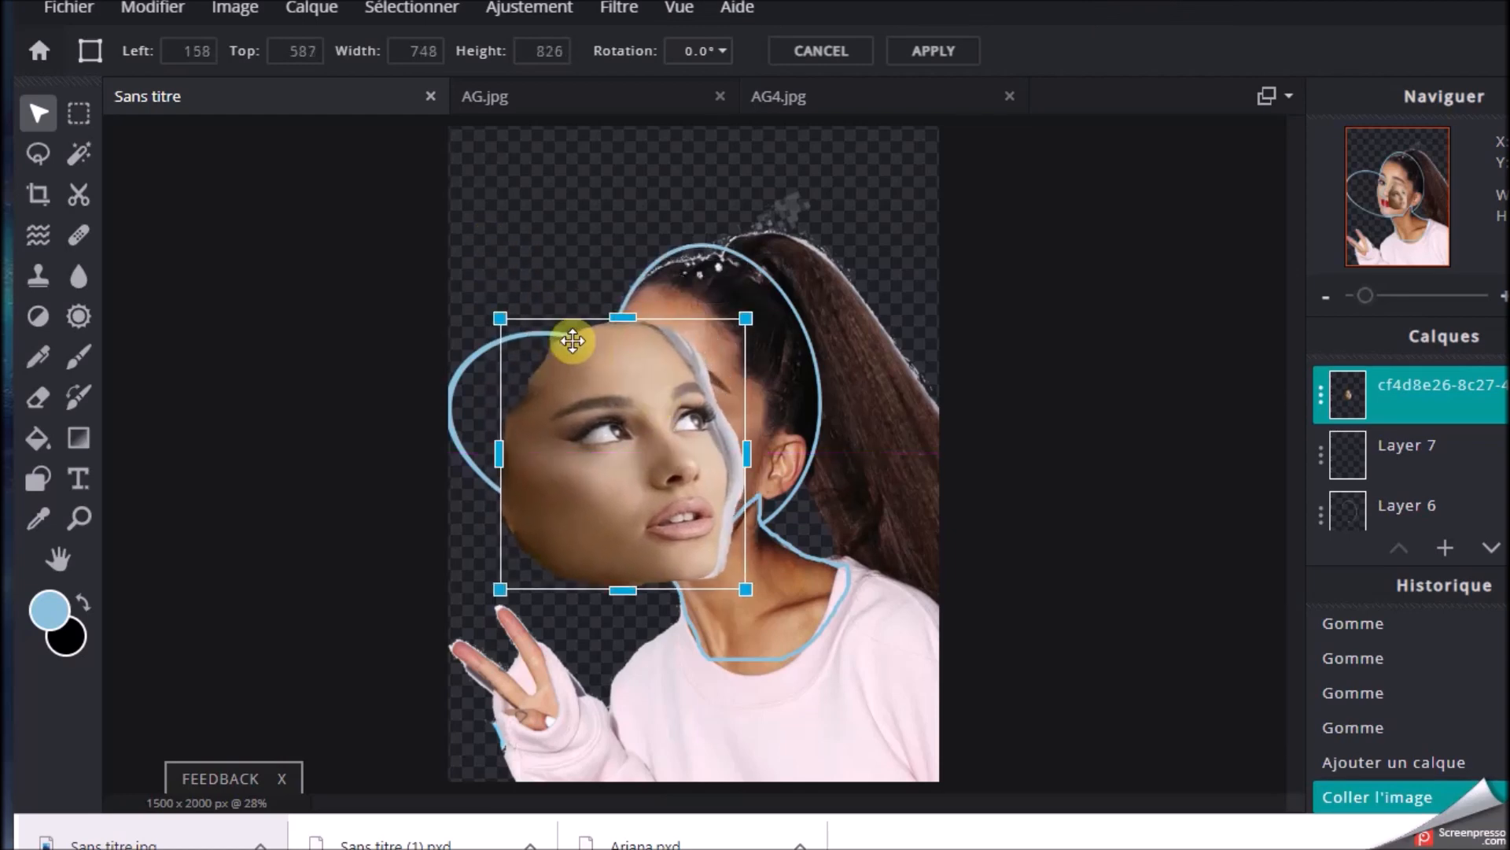
pyautogui.moveTo(497, 318); pyautogui.dragTo(434, 242)
pyautogui.moveTo(658, 273)
pyautogui.mouseDown()
pyautogui.moveTo(708, 284)
pyautogui.moveTo(678, 324)
pyautogui.moveTo(657, 303)
pyautogui.mouseUp()
pyautogui.moveTo(580, 352); pyautogui.dragTo(940, 326)
pyautogui.moveTo(931, 418); pyautogui.dragTo(604, 438)
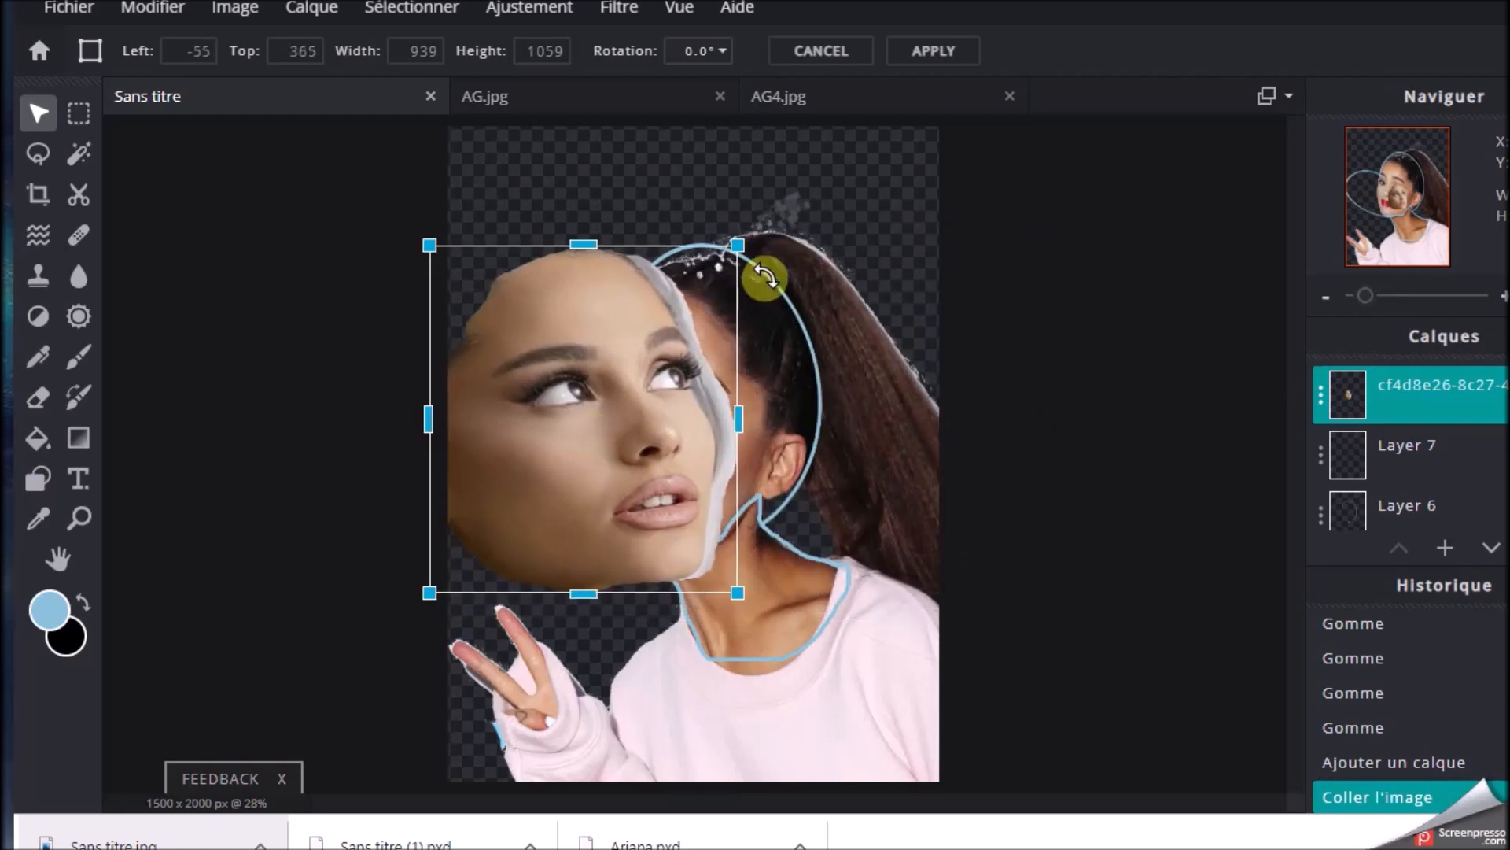
pyautogui.moveTo(737, 247); pyautogui.dragTo(745, 239)
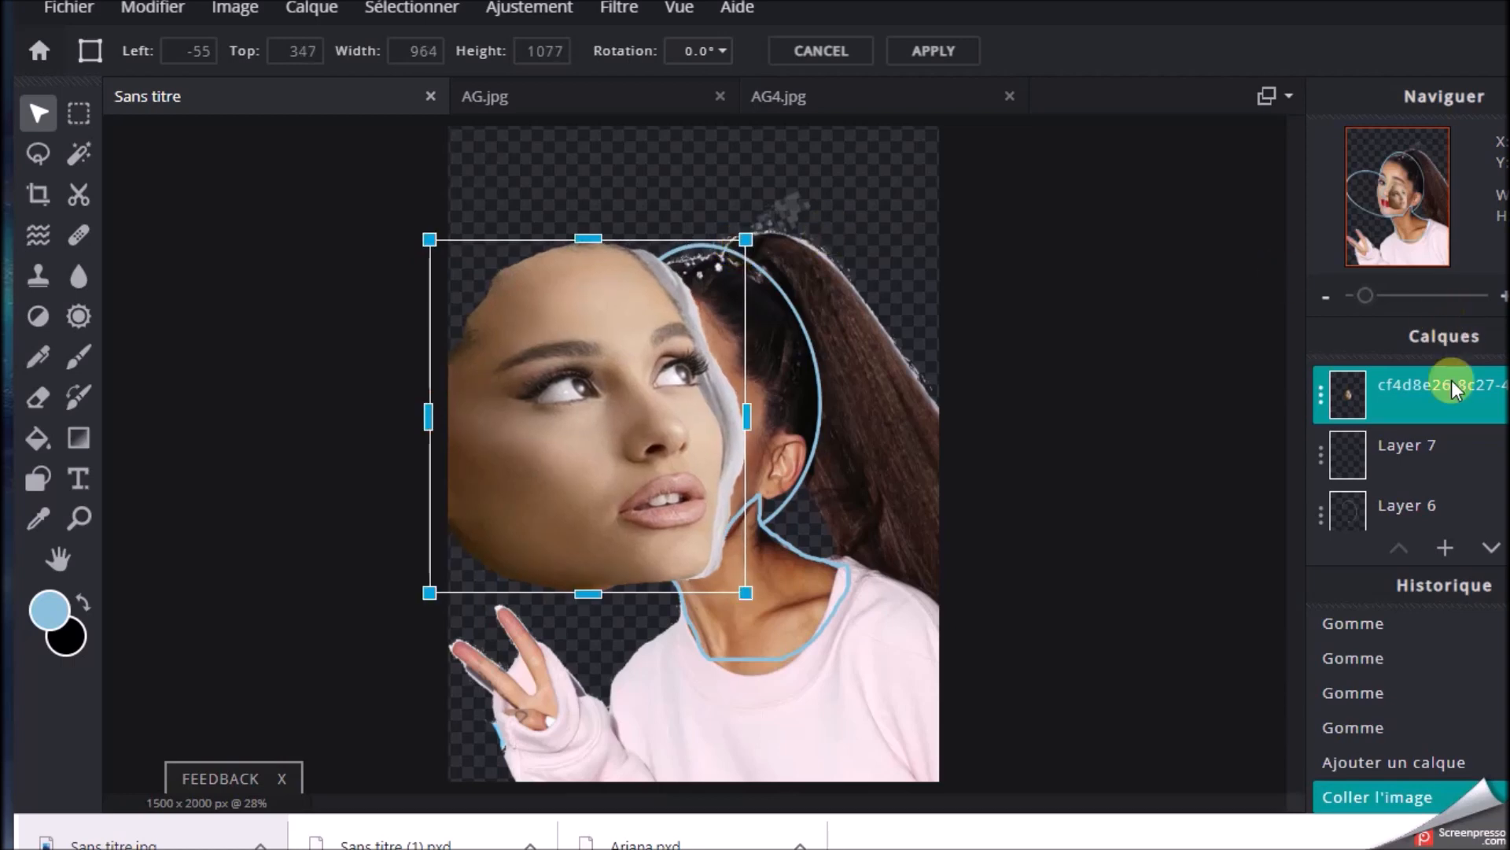
pyautogui.click(1320, 398)
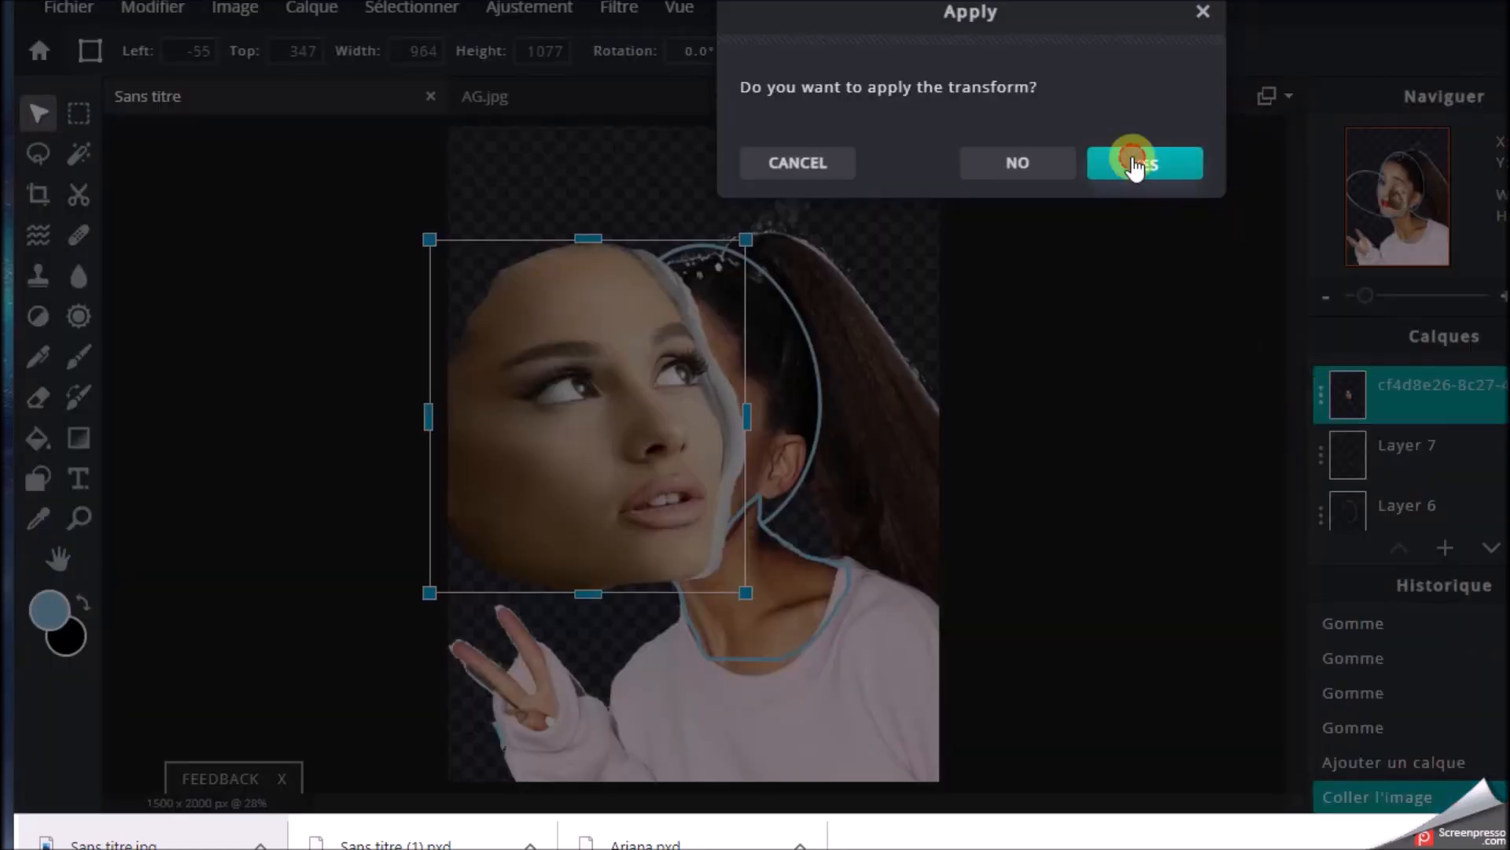
pyautogui.click(1131, 159)
# Set the pasted face layer's transparency to 59, then move and scale it to about 918 x 1026 px at -171 x 362
pyautogui.click(1319, 400)
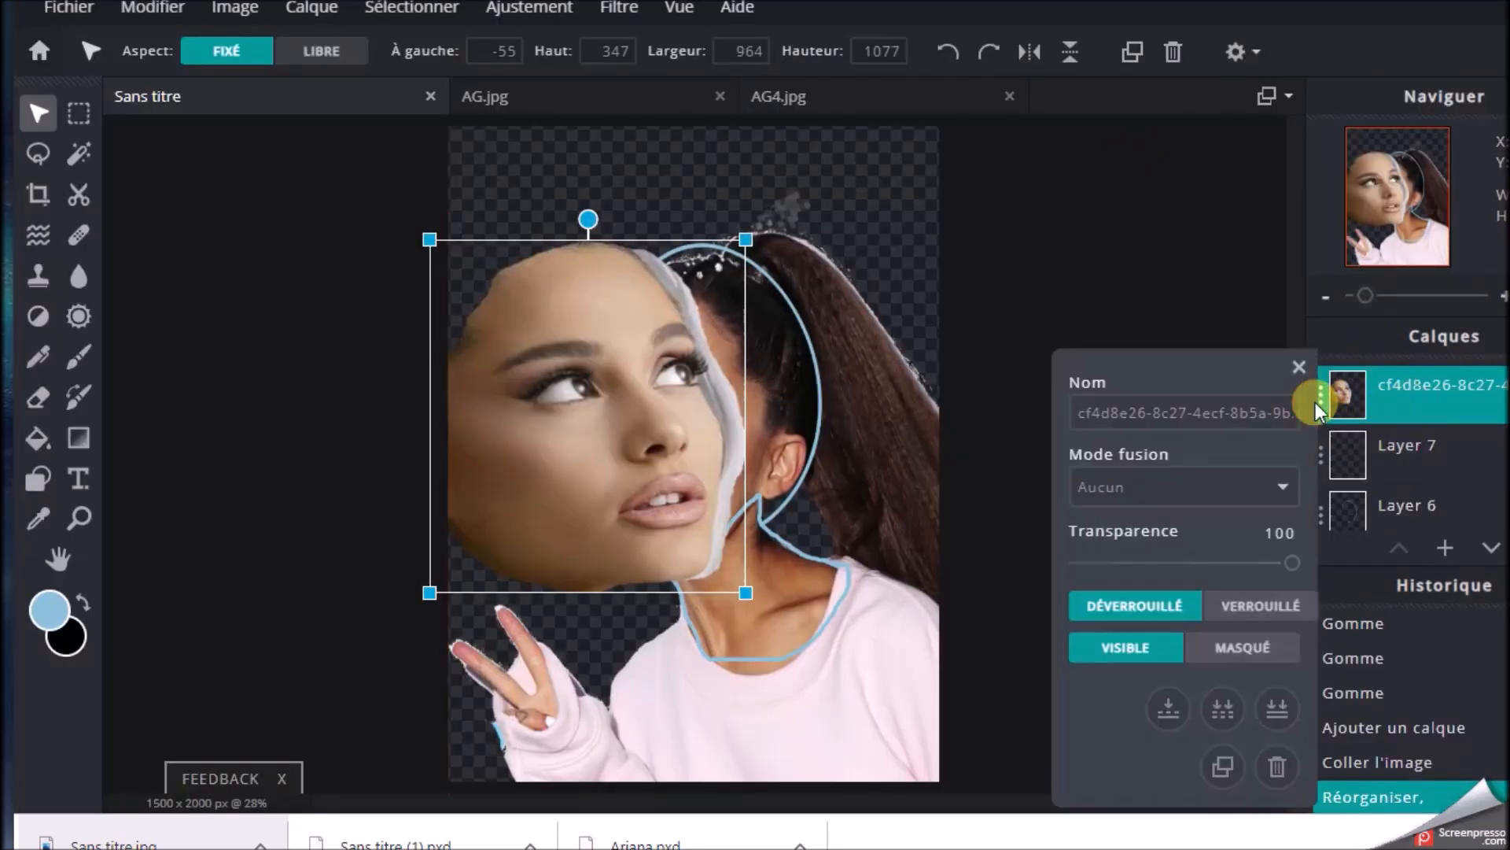
pyautogui.moveTo(1291, 564); pyautogui.dragTo(1207, 565)
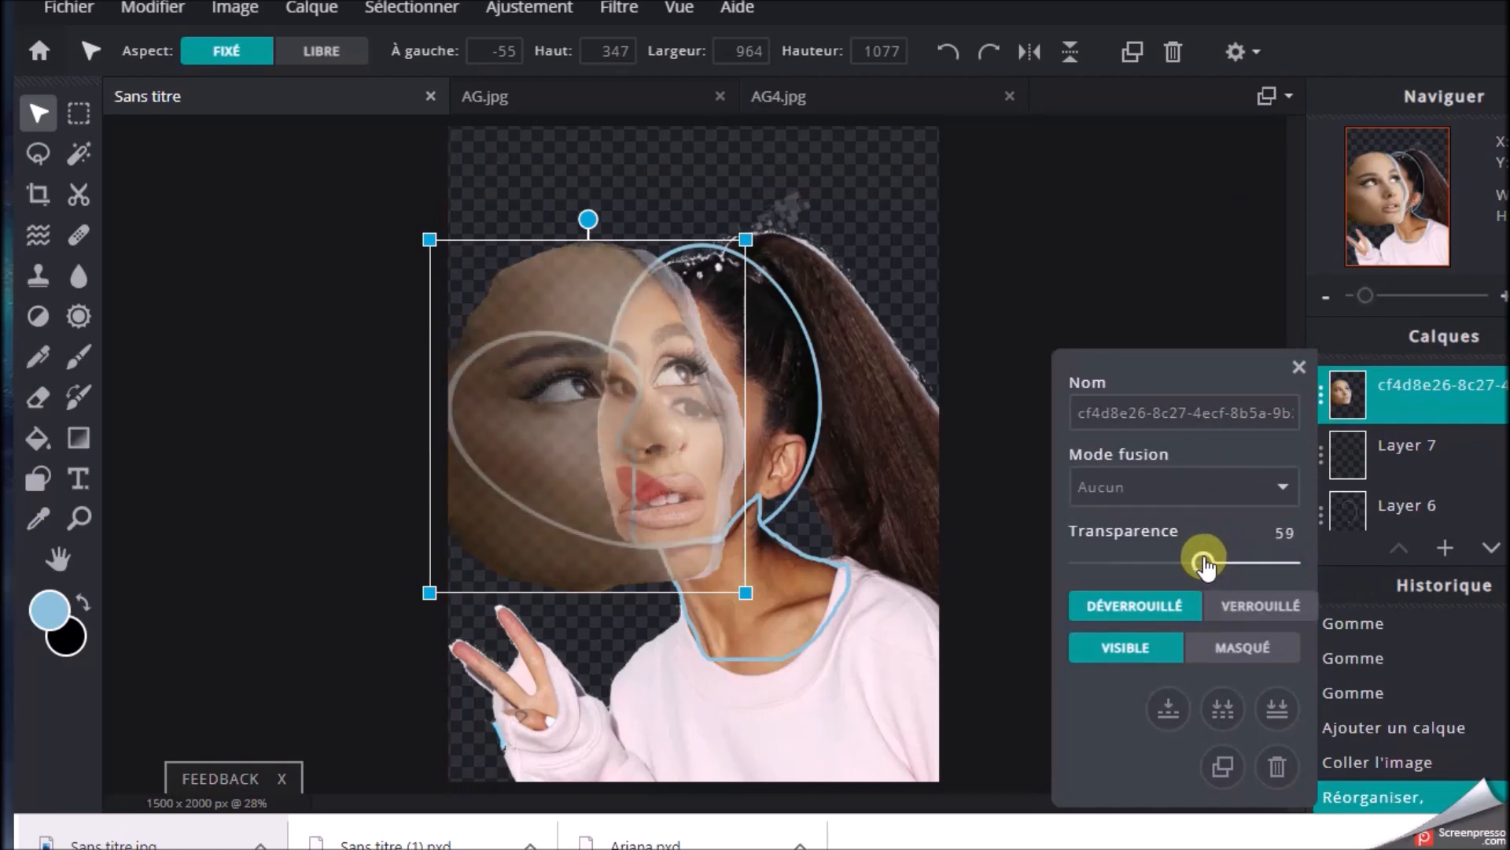
pyautogui.moveTo(668, 381); pyautogui.dragTo(632, 371)
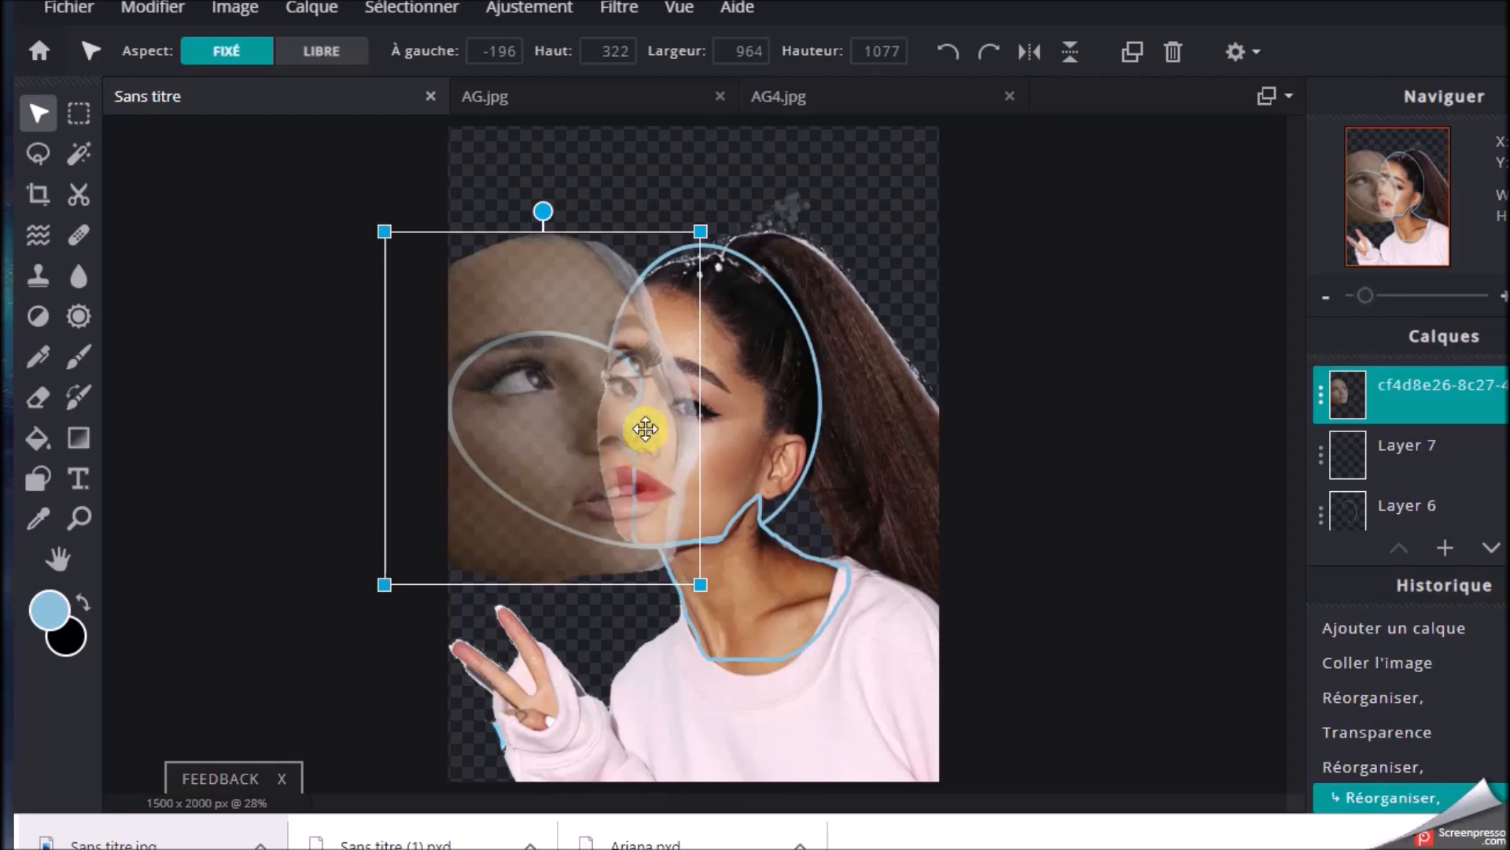
pyautogui.moveTo(702, 232); pyautogui.dragTo(691, 253)
pyautogui.moveTo(632, 327); pyautogui.dragTo(634, 322)
pyautogui.moveTo(574, 484); pyautogui.dragTo(603, 496)
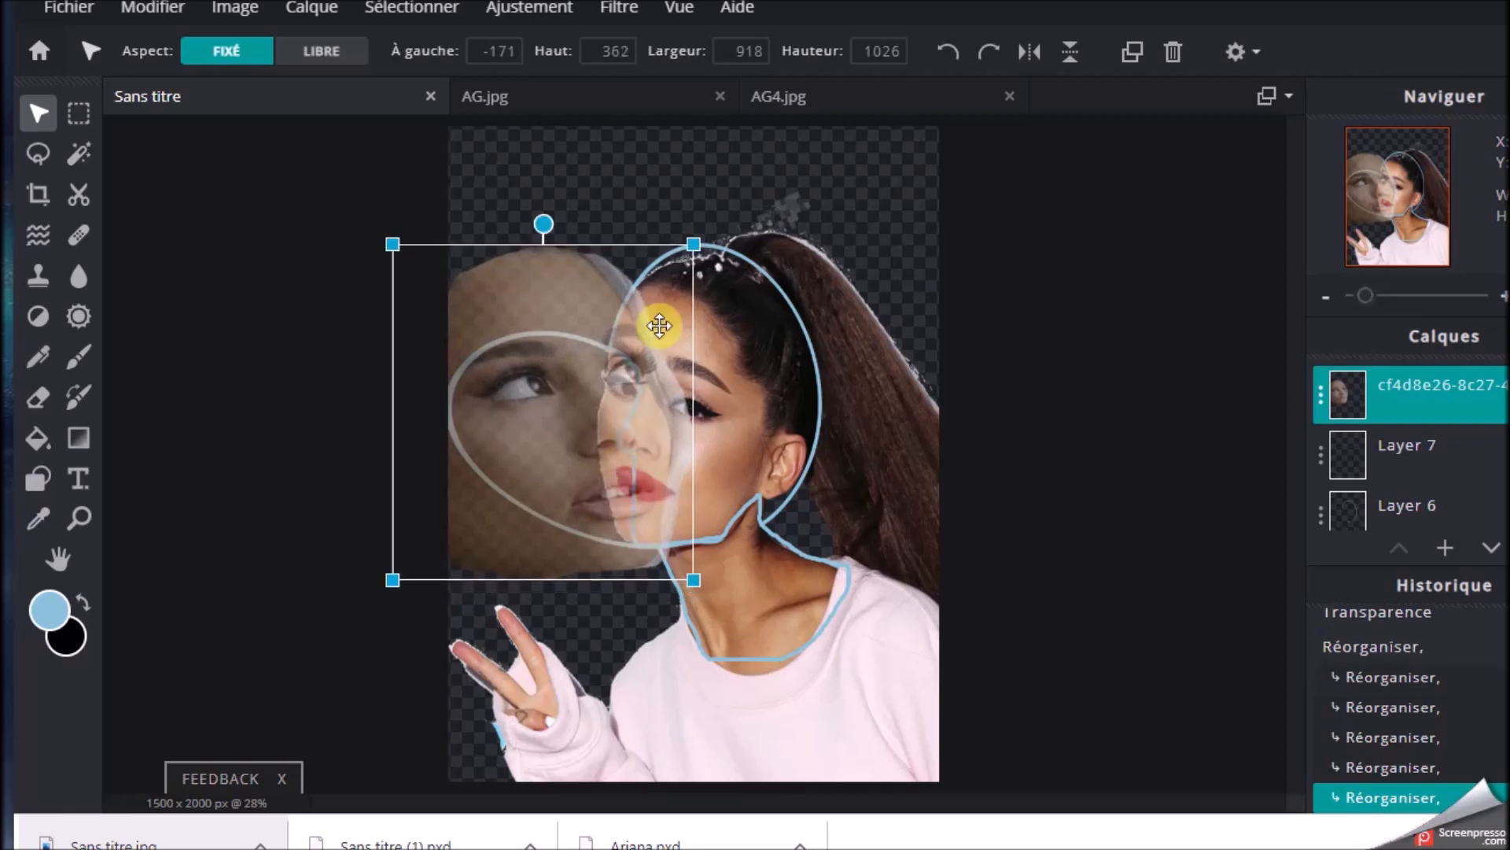
# Scale and move the semi-transparent pasted face layer to about 911 x 1018 px at -164 x 381
pyautogui.moveTo(695, 245); pyautogui.dragTo(691, 247)
pyautogui.moveTo(650, 295); pyautogui.dragTo(653, 297)
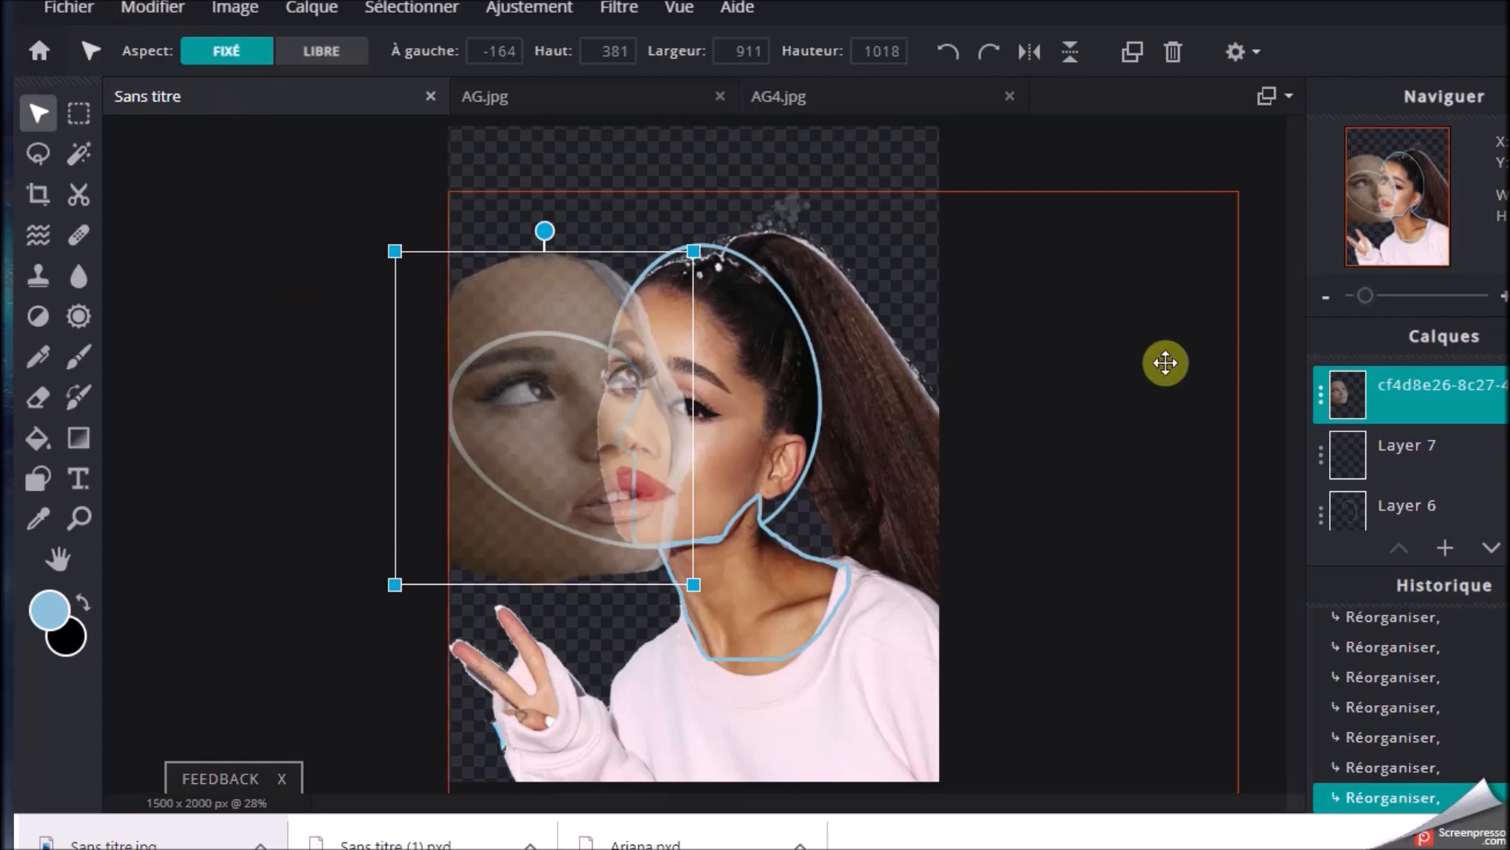
pyautogui.click(1183, 402)
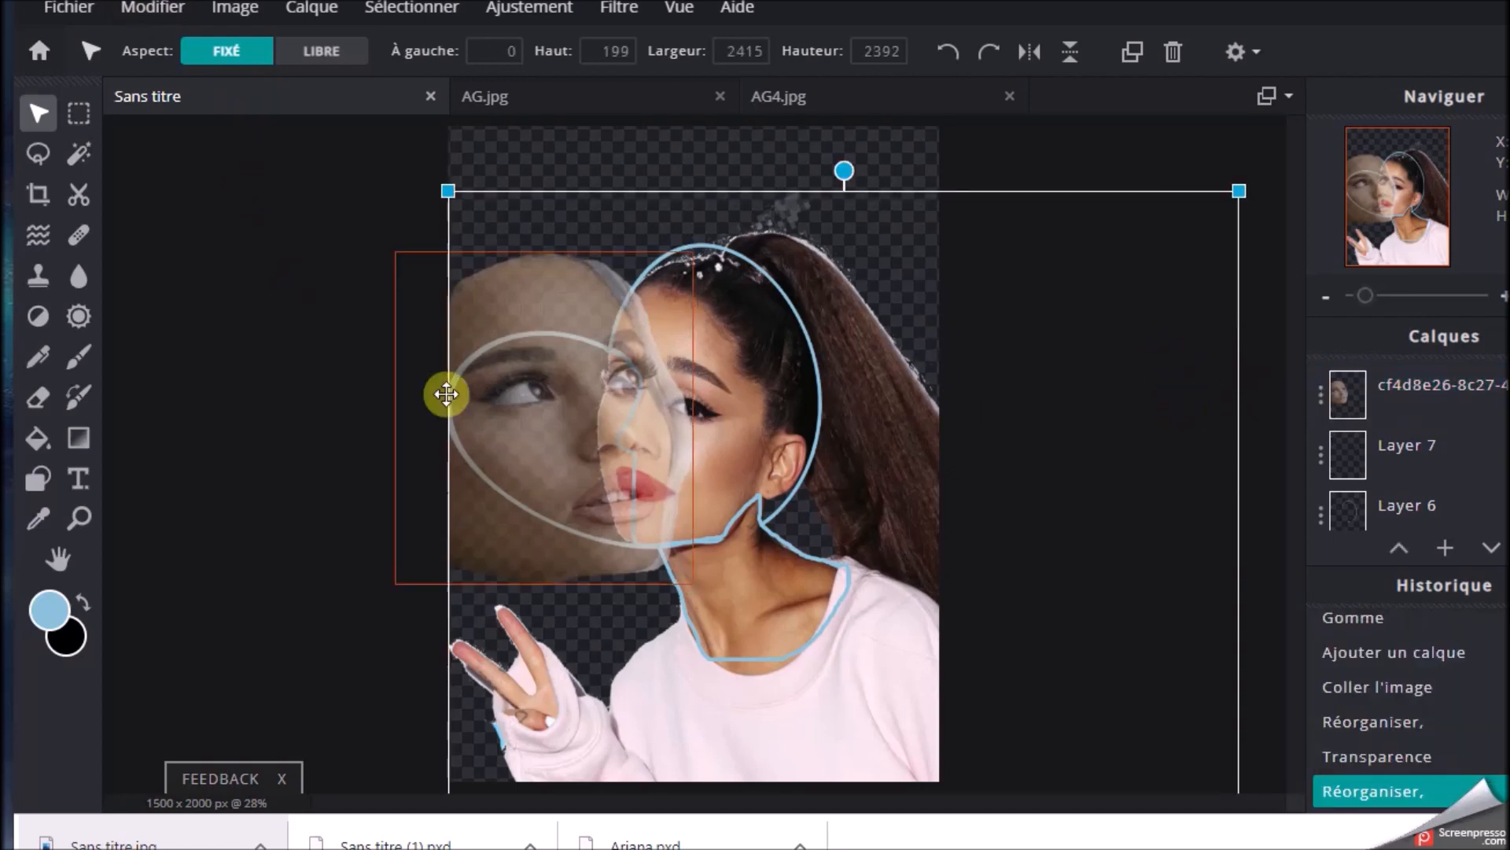
pyautogui.click(362, 354)
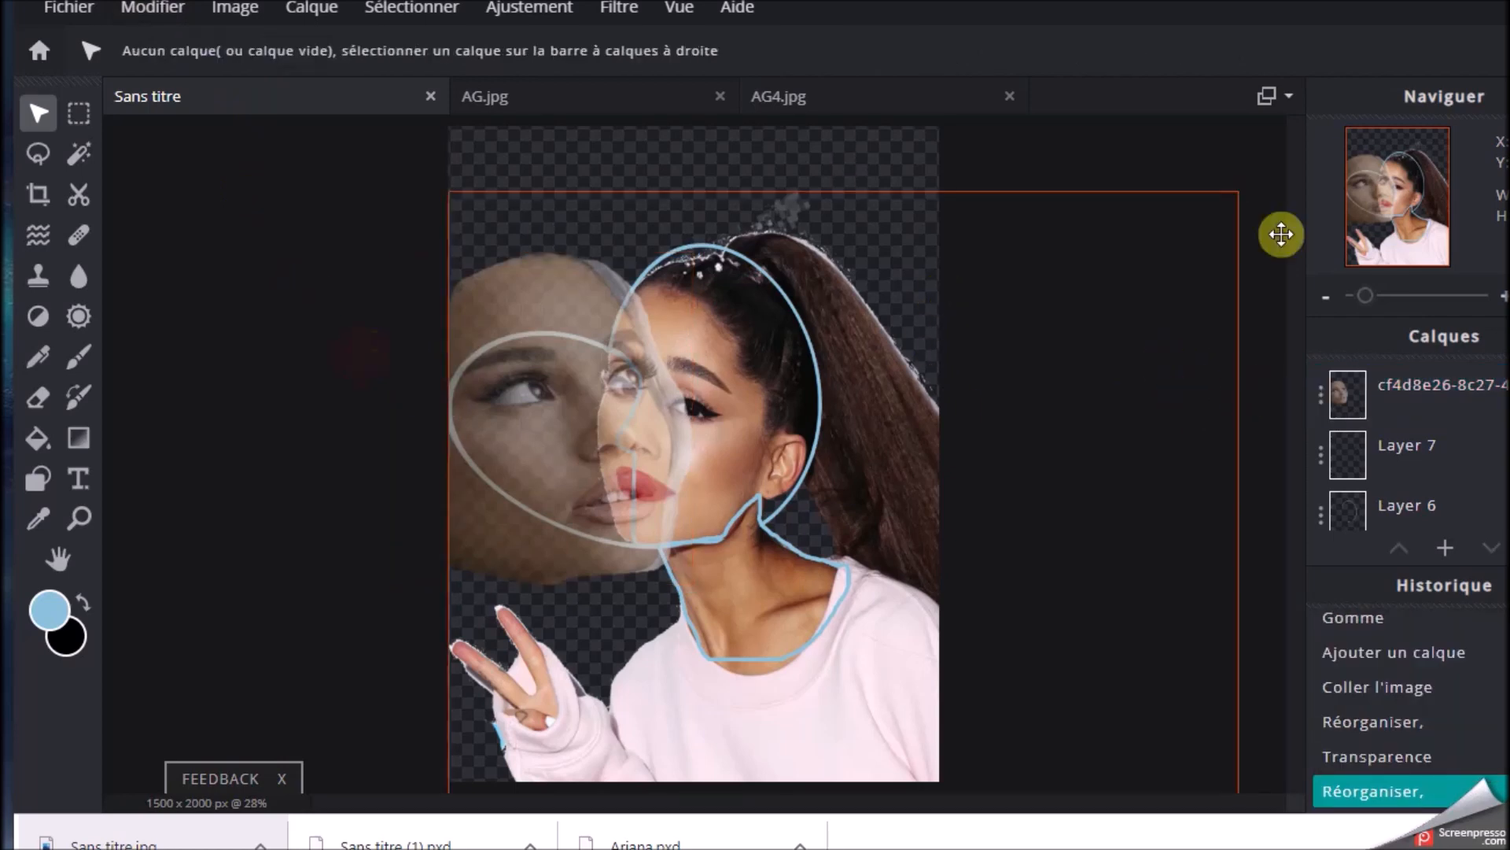
pyautogui.click(1367, 405)
pyautogui.click(1321, 398)
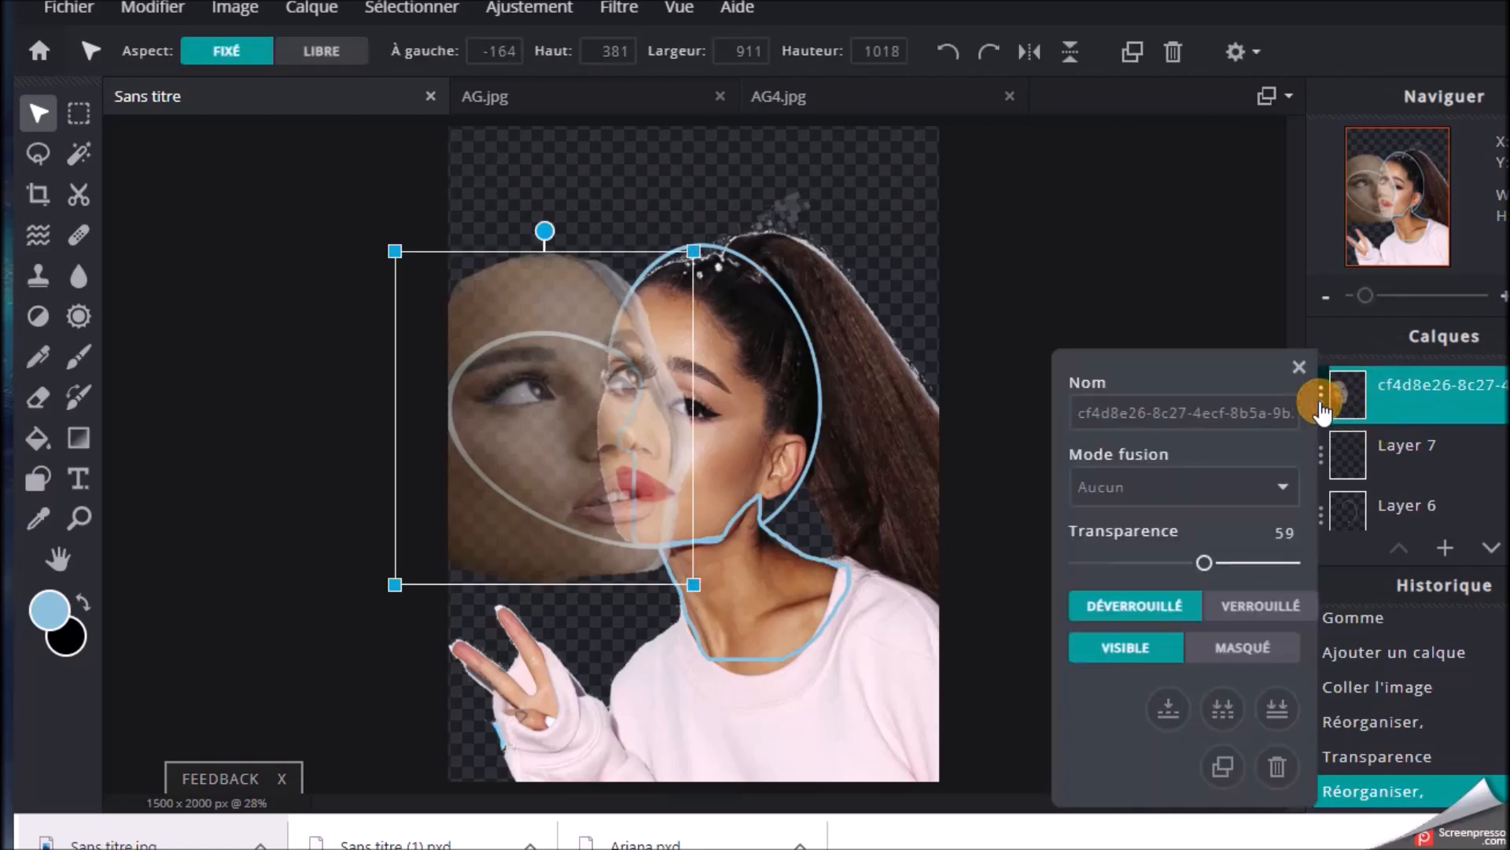
pyautogui.moveTo(1211, 573)
pyautogui.mouseDown()
pyautogui.moveTo(1174, 571)
pyautogui.moveTo(1256, 566)
pyautogui.moveTo(1207, 565)
pyautogui.mouseUp()
pyautogui.click(1113, 294)
pyautogui.click(155, 7)
pyautogui.click(157, 41)
# Scale and move the pasted face to about 809 x 904 px at -78 x 437 to fit the ellipse outline
pyautogui.scroll(2, 1033, 443)
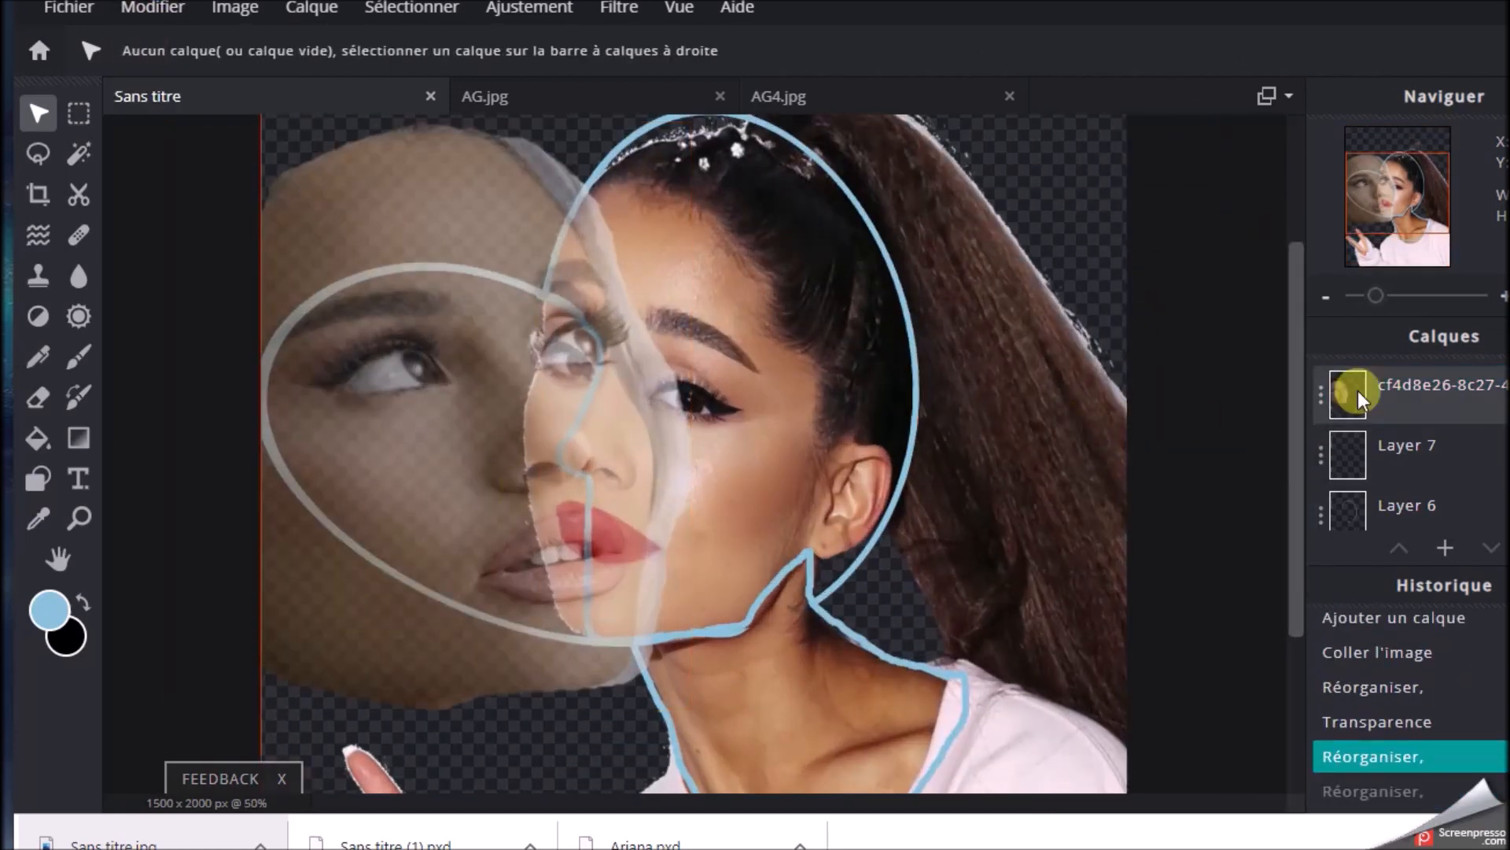
pyautogui.click(1359, 398)
pyautogui.moveTo(448, 472); pyautogui.dragTo(462, 479)
pyautogui.moveTo(698, 704); pyautogui.dragTo(681, 683)
pyautogui.moveTo(515, 532); pyautogui.dragTo(532, 549)
pyautogui.moveTo(698, 700); pyautogui.dragTo(684, 685)
pyautogui.moveTo(658, 597); pyautogui.dragTo(662, 605)
pyautogui.moveTo(688, 694); pyautogui.dragTo(676, 681)
pyautogui.moveTo(644, 595); pyautogui.dragTo(654, 602)
pyautogui.moveTo(686, 693); pyautogui.dragTo(680, 686)
pyautogui.moveTo(608, 576); pyautogui.dragTo(618, 582)
pyautogui.moveTo(686, 683); pyautogui.dragTo(674, 668)
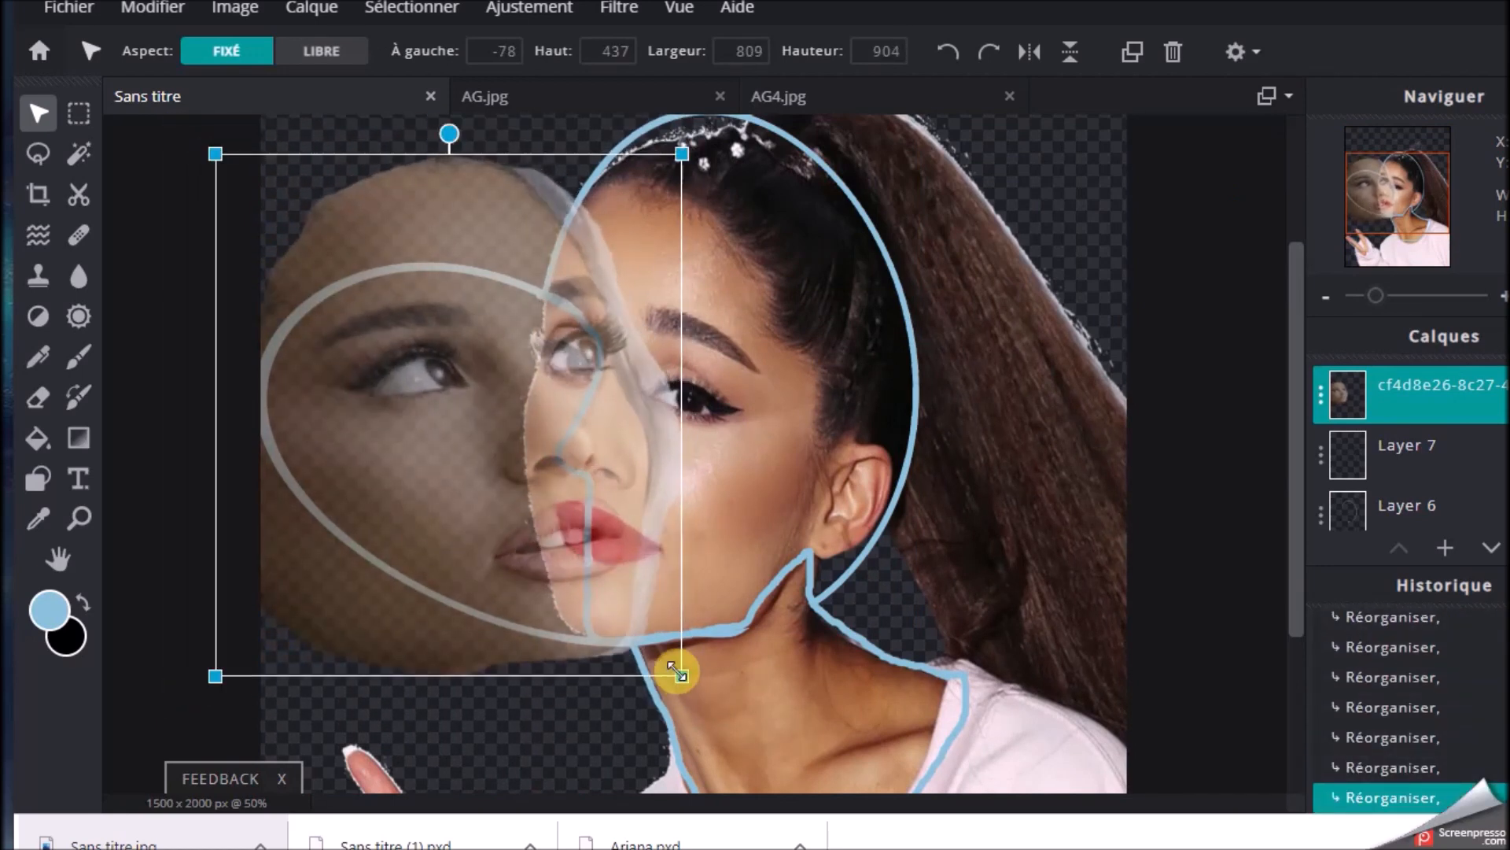
pyautogui.click(183, 392)
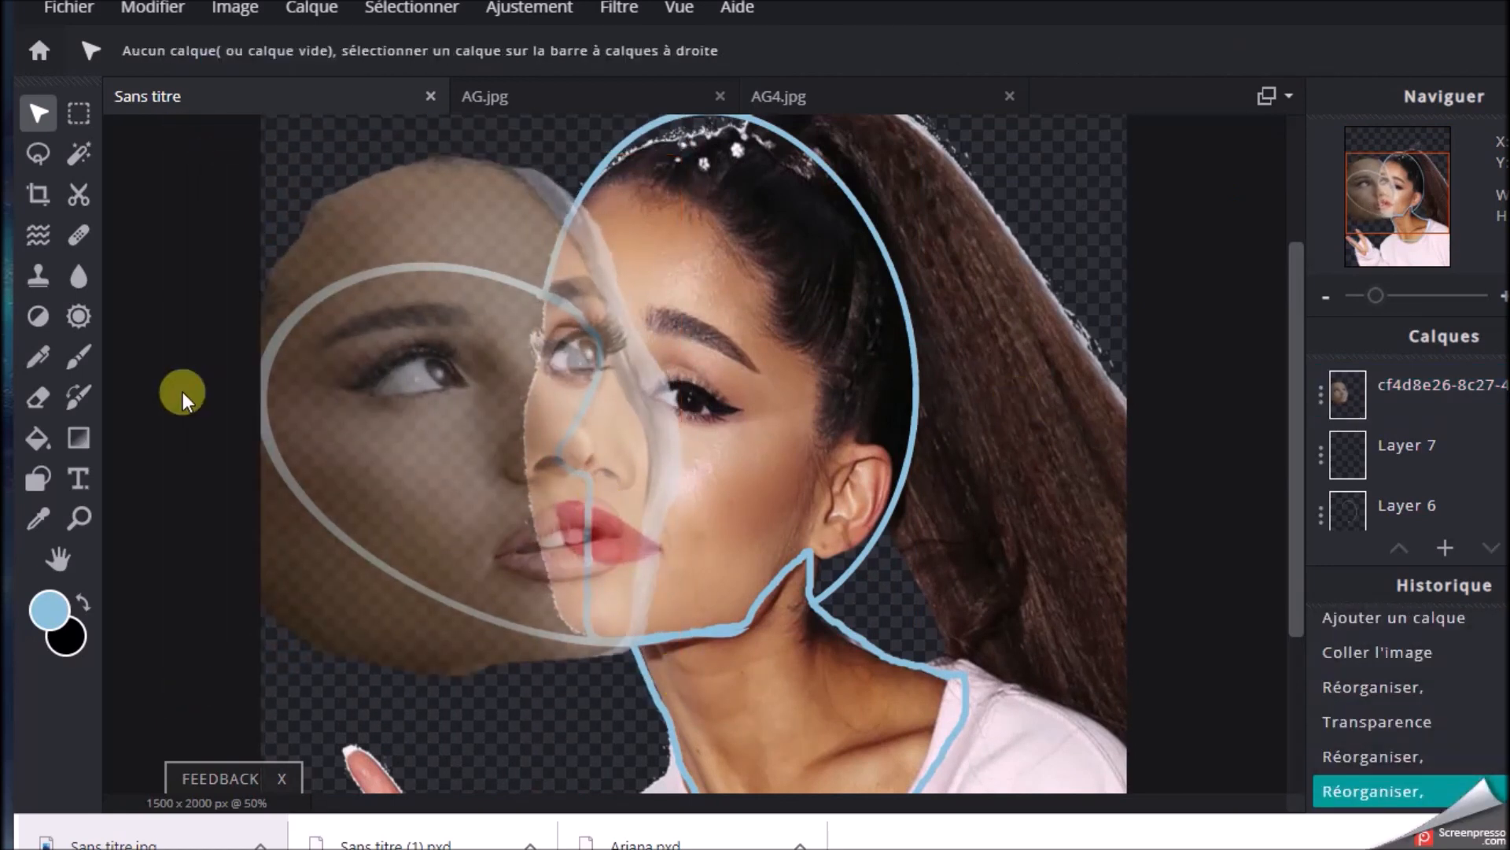
# Move the pasted face layer down to just above the singer image layer and set its transparency to 100
pyautogui.click(1332, 399)
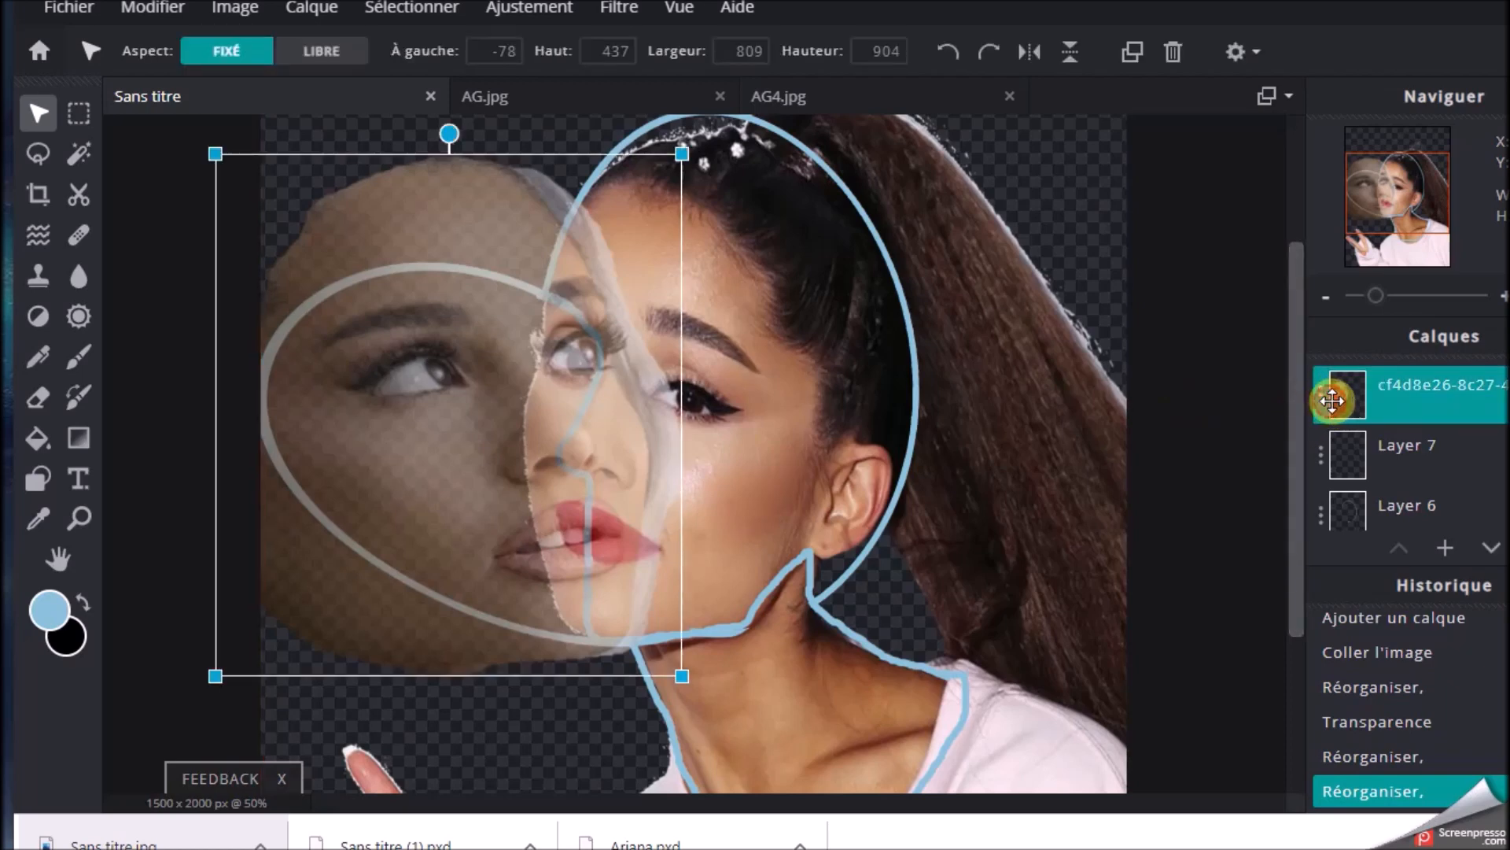
pyautogui.moveTo(1332, 403); pyautogui.dragTo(1471, 429)
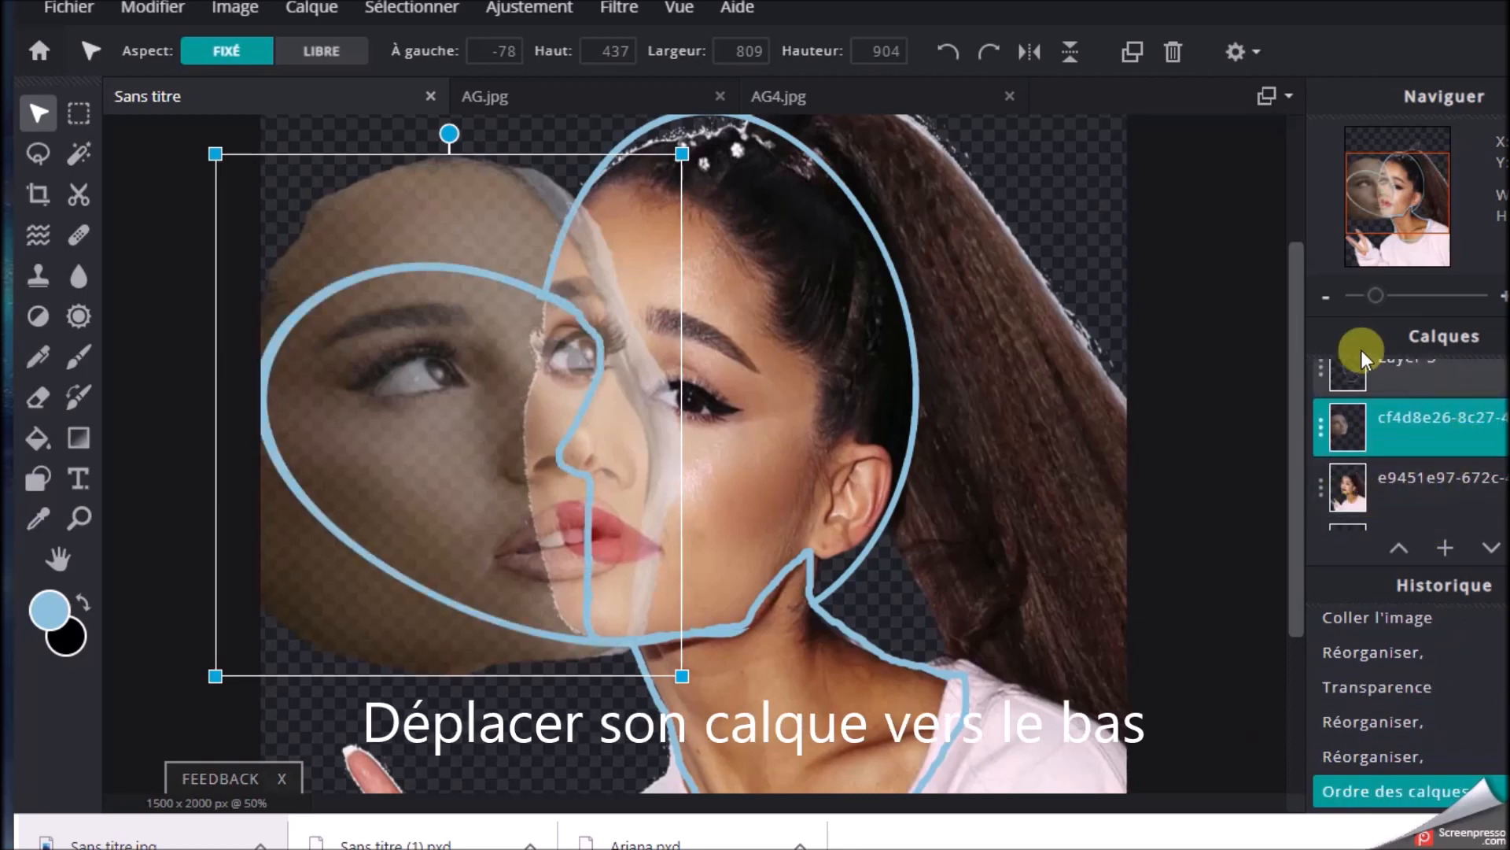
pyautogui.click(1322, 431)
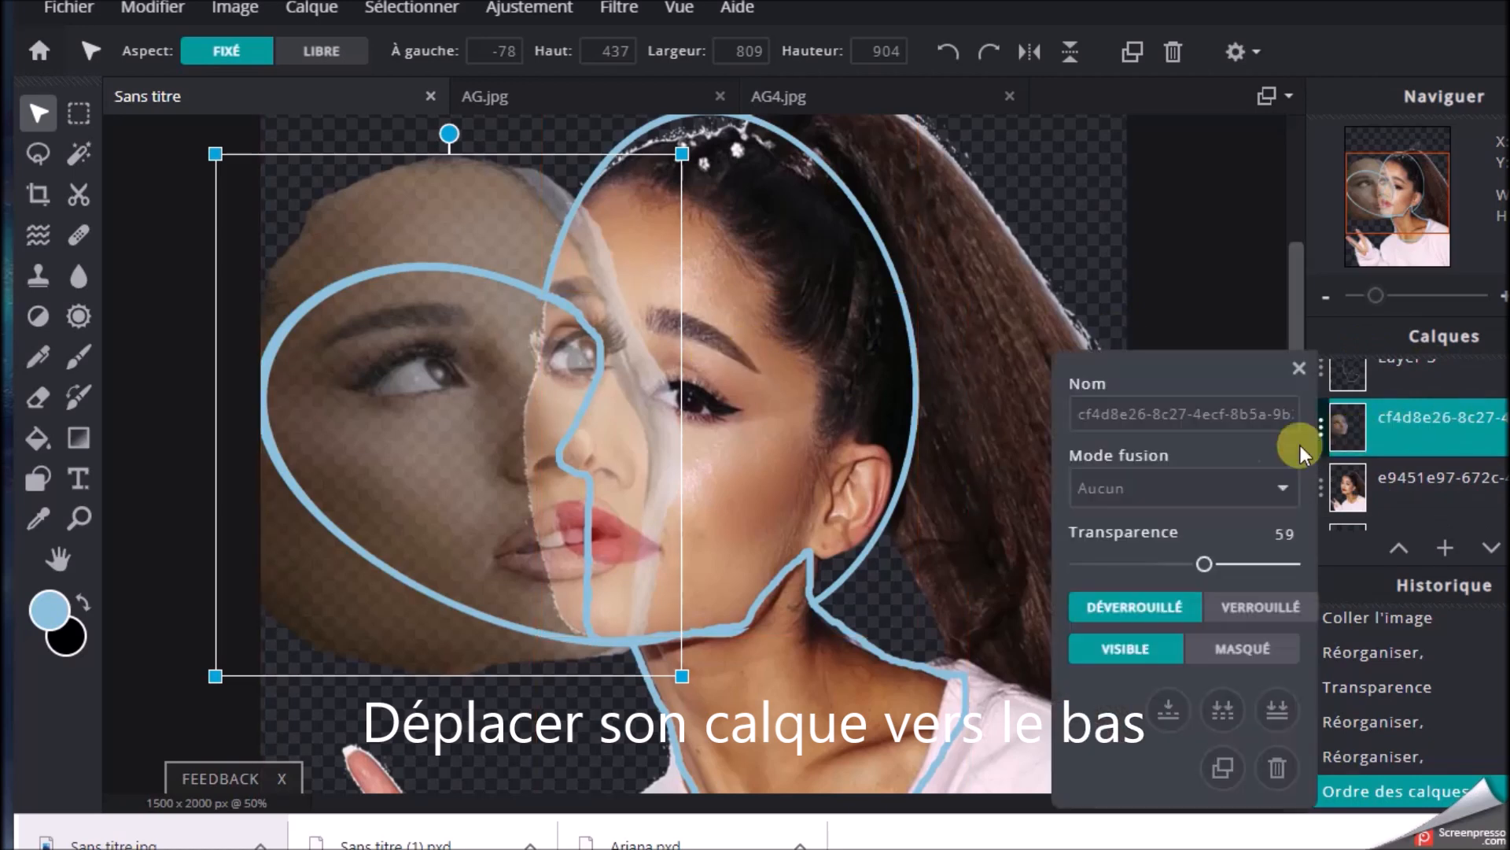
pyautogui.moveTo(1207, 568); pyautogui.dragTo(1347, 570)
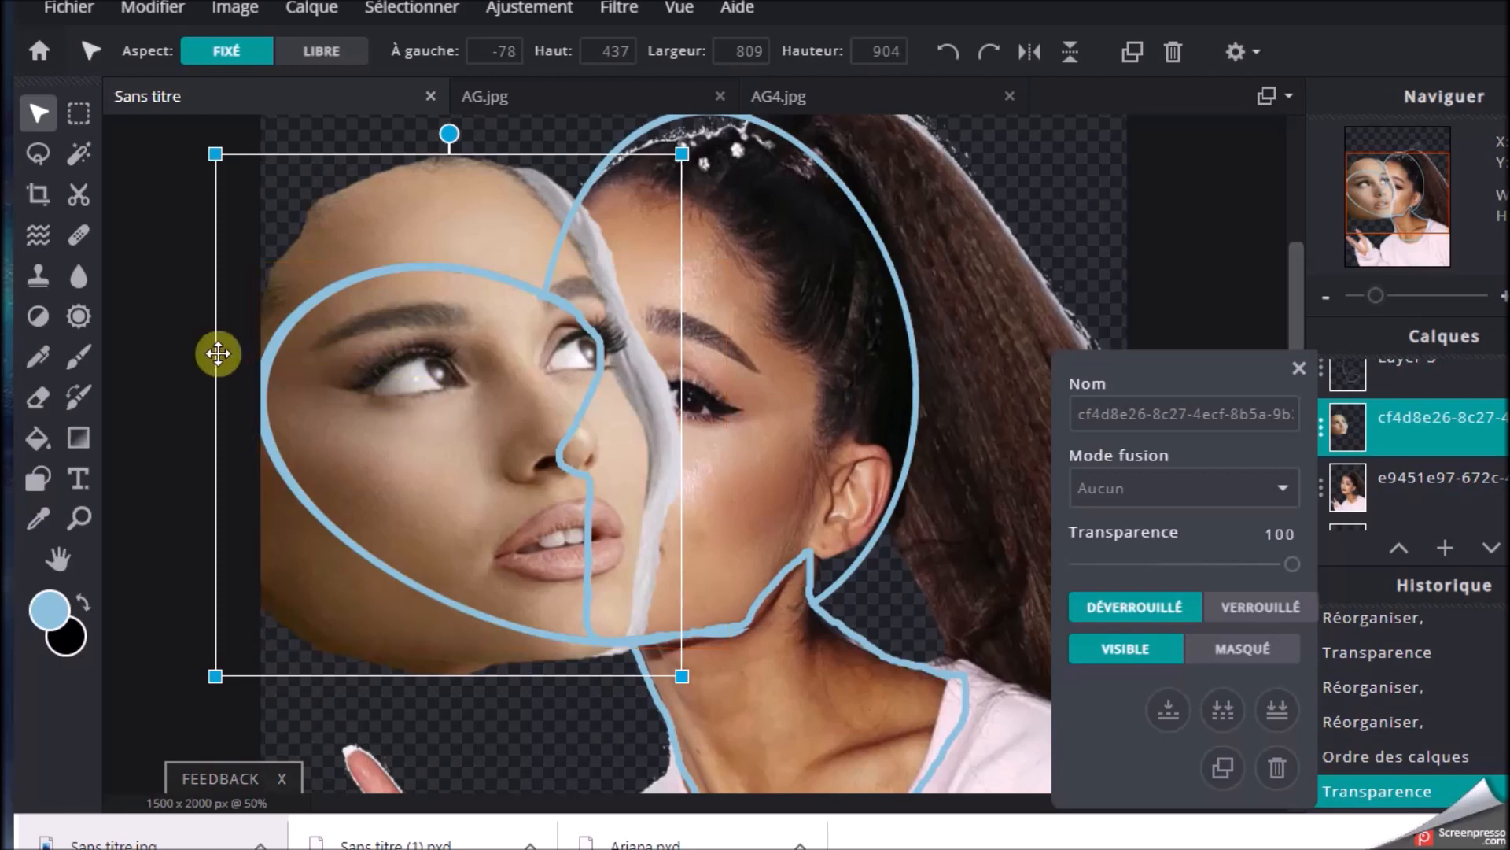
pyautogui.click(162, 351)
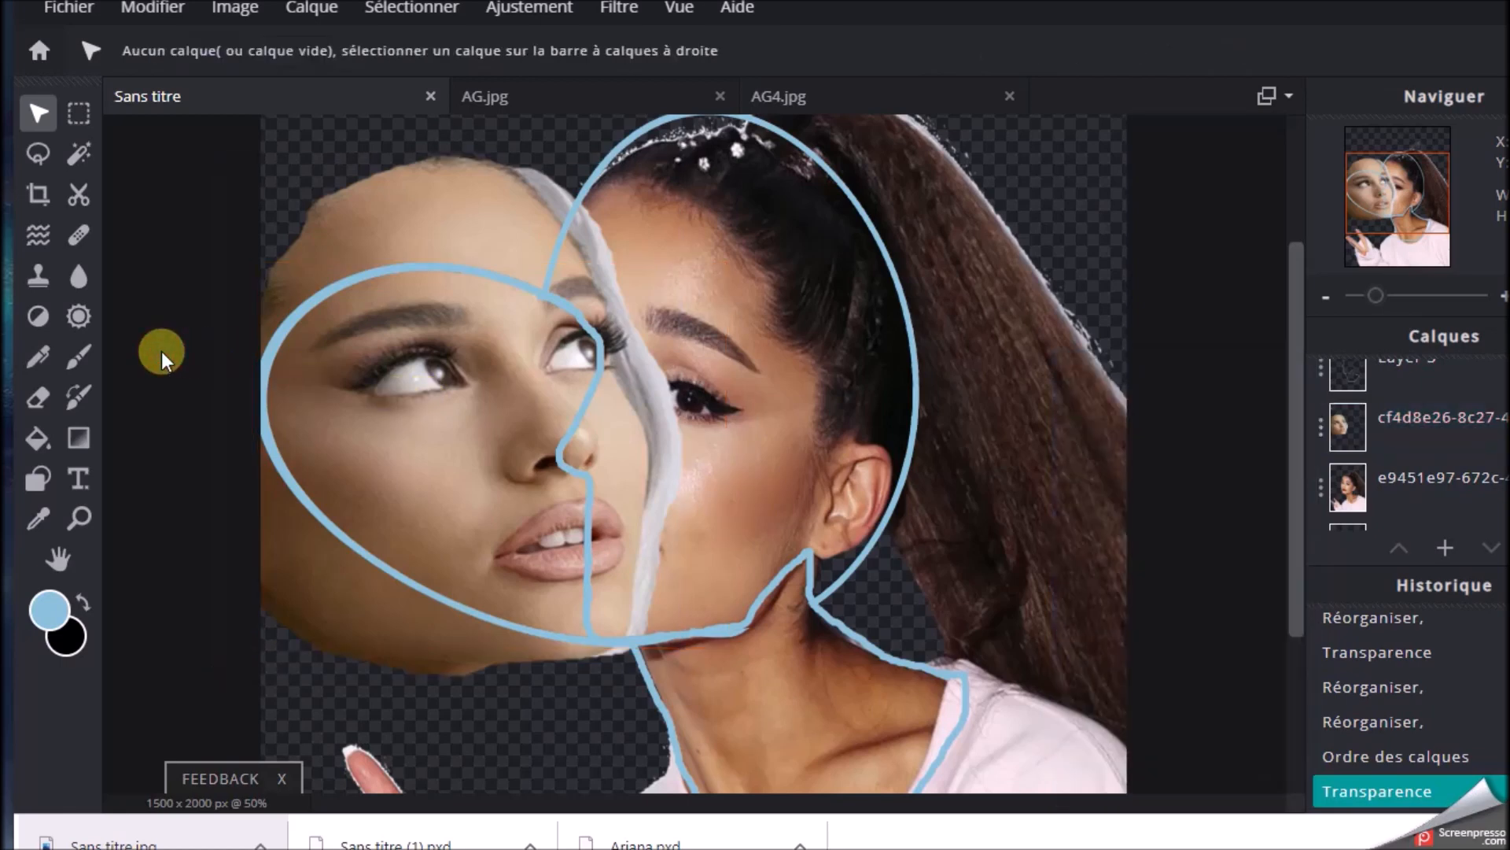
# Erase the pasted face beyond the blue profile line and above the ellipse, using a size 70 eraser at 100% opacity
pyautogui.click(36, 396)
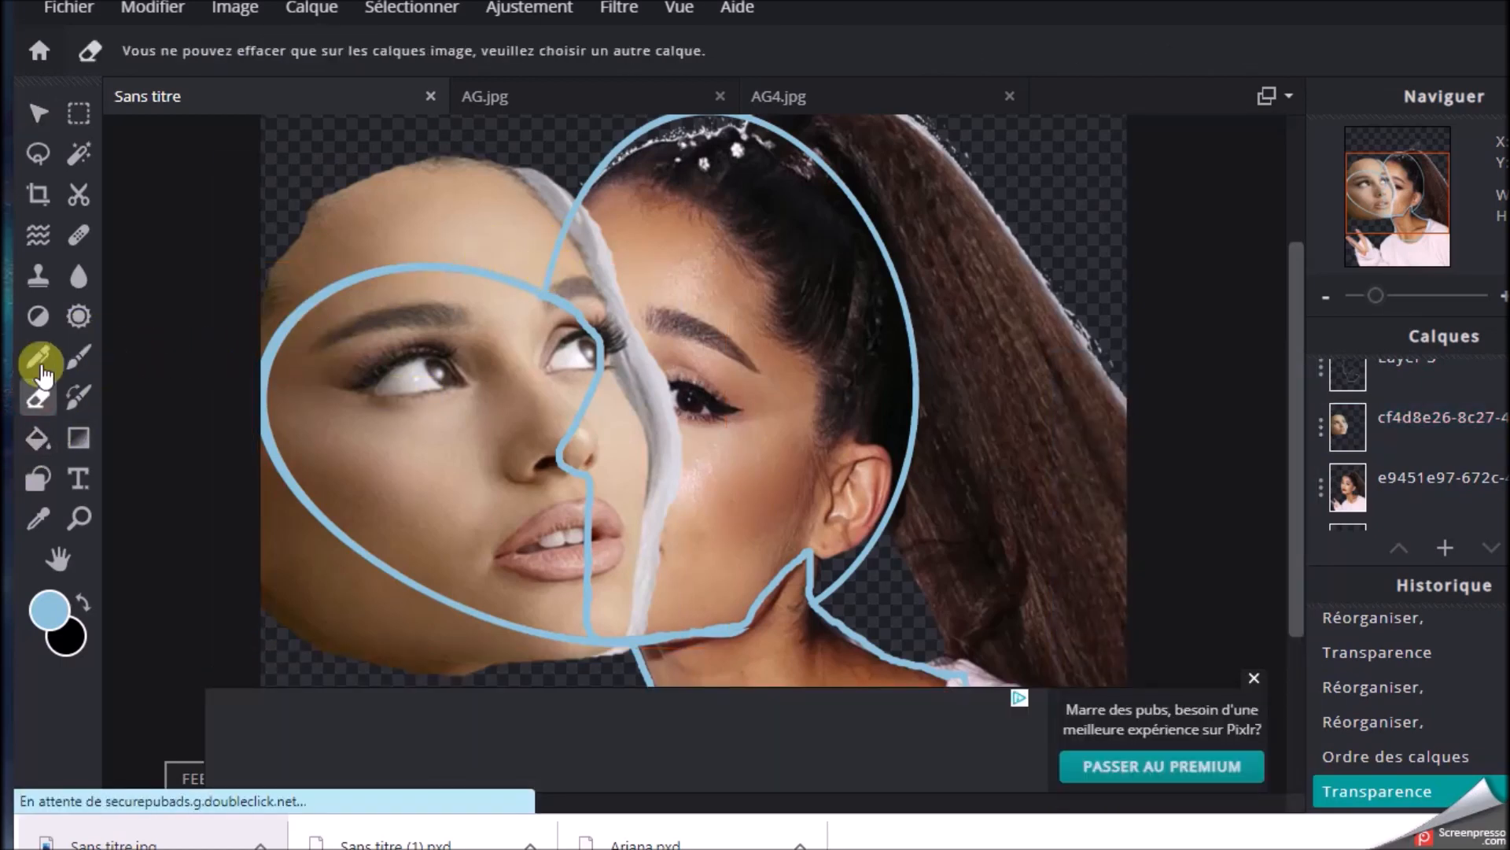
pyautogui.click(1347, 445)
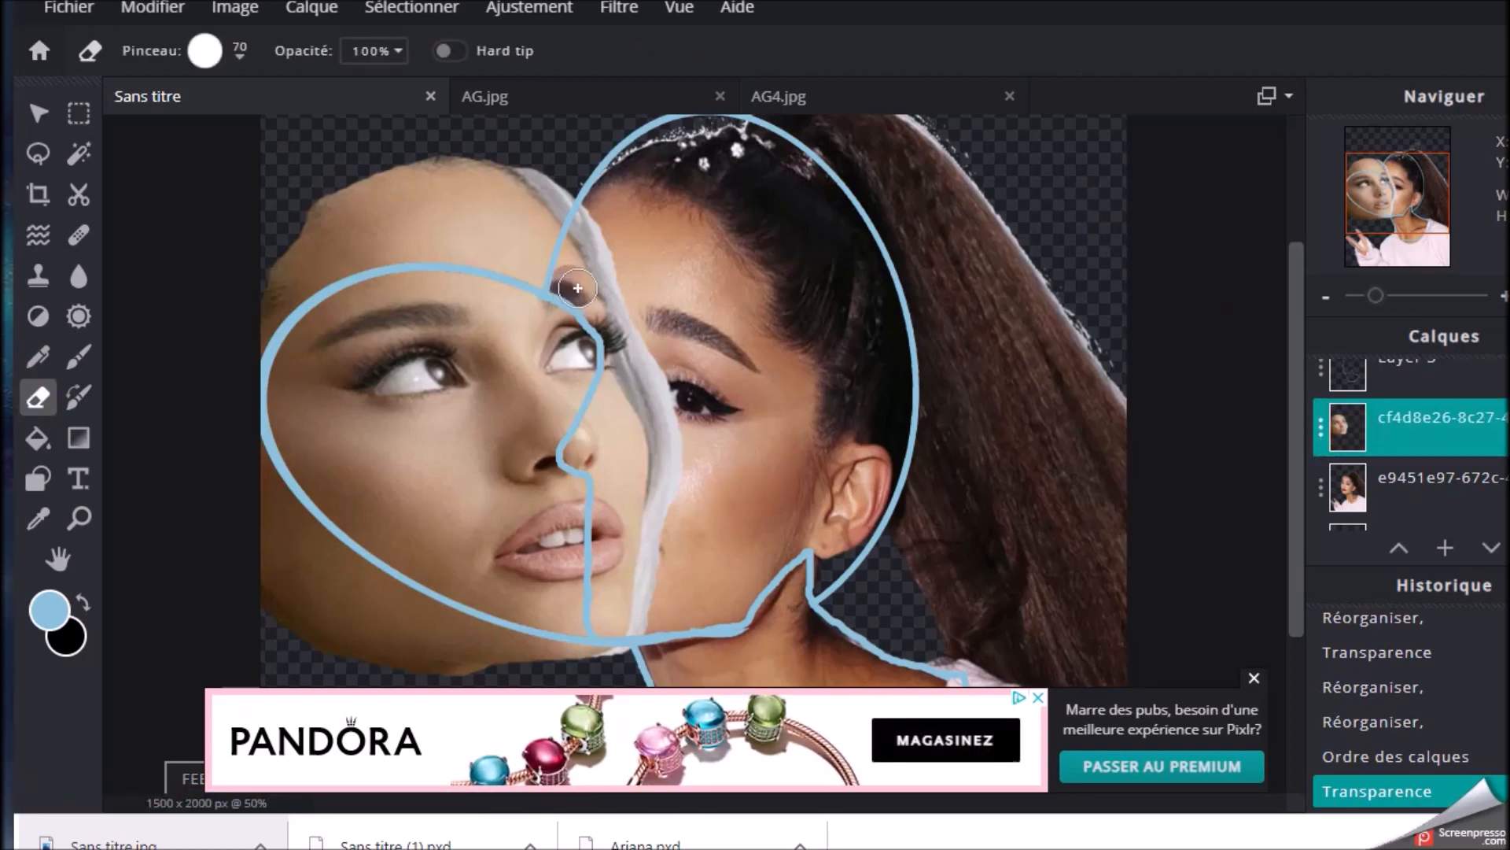
pyautogui.moveTo(604, 308)
pyautogui.mouseDown()
pyautogui.moveTo(624, 354)
pyautogui.moveTo(603, 399)
pyautogui.mouseUp()
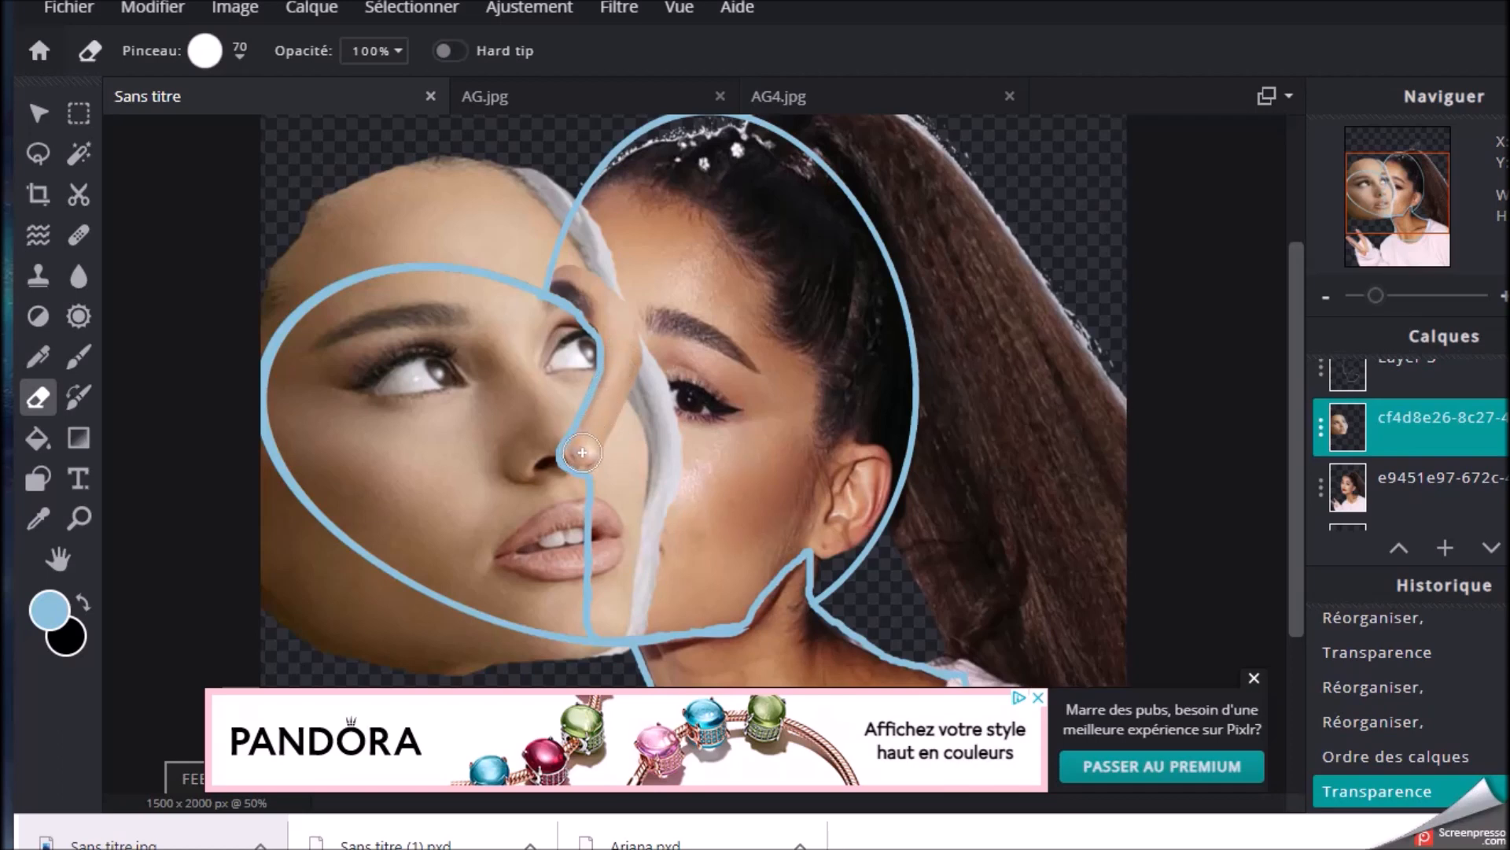
pyautogui.moveTo(584, 453)
pyautogui.mouseDown()
pyautogui.moveTo(617, 543)
pyautogui.moveTo(629, 354)
pyautogui.moveTo(536, 265)
pyautogui.moveTo(378, 236)
pyautogui.moveTo(496, 162)
pyautogui.moveTo(320, 210)
pyautogui.moveTo(582, 242)
pyautogui.mouseUp()
pyautogui.moveTo(415, 244)
pyautogui.mouseDown()
pyautogui.moveTo(476, 199)
pyautogui.moveTo(590, 196)
pyautogui.mouseUp()
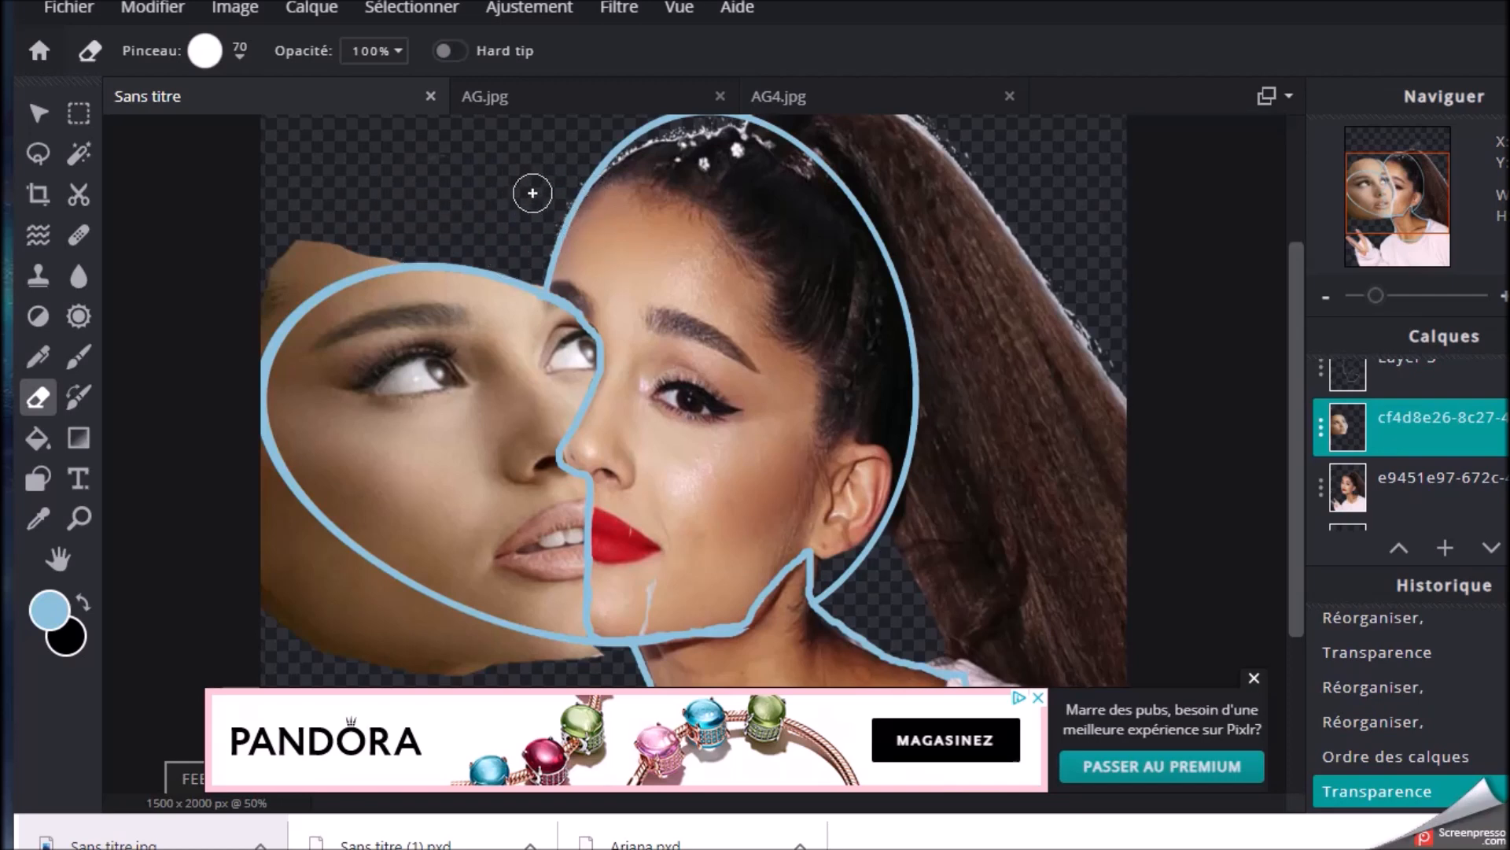
# Erase the remaining pasted face outside the ellipse's outer and lower edges, and undo the last eraser stroke
pyautogui.moveTo(410, 236); pyautogui.dragTo(246, 334)
pyautogui.moveTo(249, 409)
pyautogui.mouseDown()
pyautogui.moveTo(391, 597)
pyautogui.moveTo(394, 651)
pyautogui.moveTo(271, 545)
pyautogui.mouseUp()
pyautogui.scroll(-4, 781, 524)
pyautogui.click(1254, 678)
pyautogui.scroll(4, 465, 472)
pyautogui.moveTo(658, 690); pyautogui.dragTo(649, 757)
pyautogui.moveTo(168, 243); pyautogui.dragTo(107, 314)
pyautogui.scroll(-4, 823, 500)
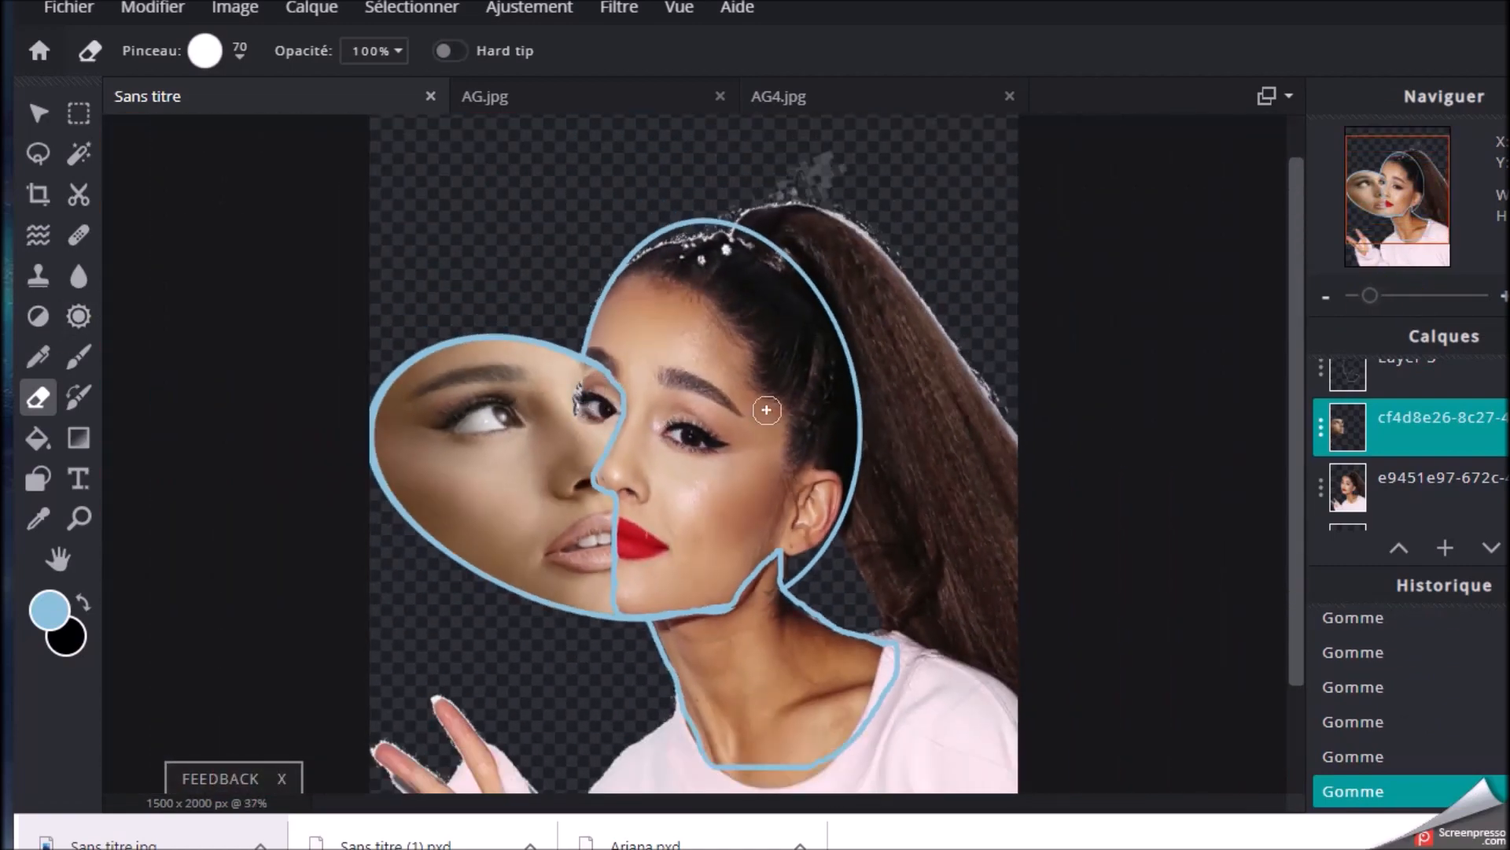
pyautogui.click(153, 7)
pyautogui.click(134, 37)
# Clone nearby skin over the pasted face's second eye beside the profile line, with a size 40 brush at 100% opacity
pyautogui.scroll(4, 647, 345)
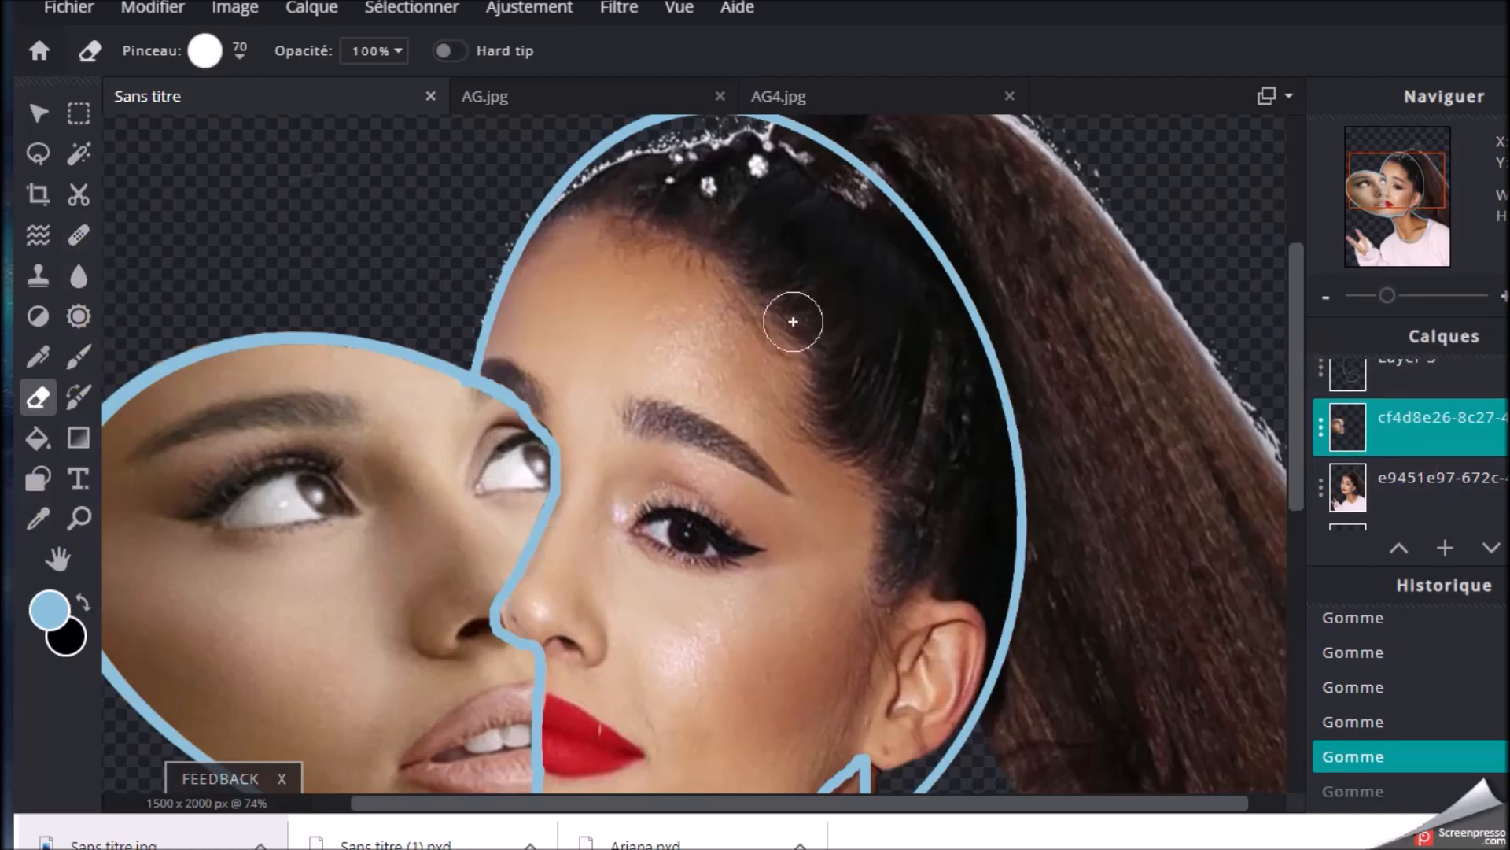
pyautogui.click(34, 279)
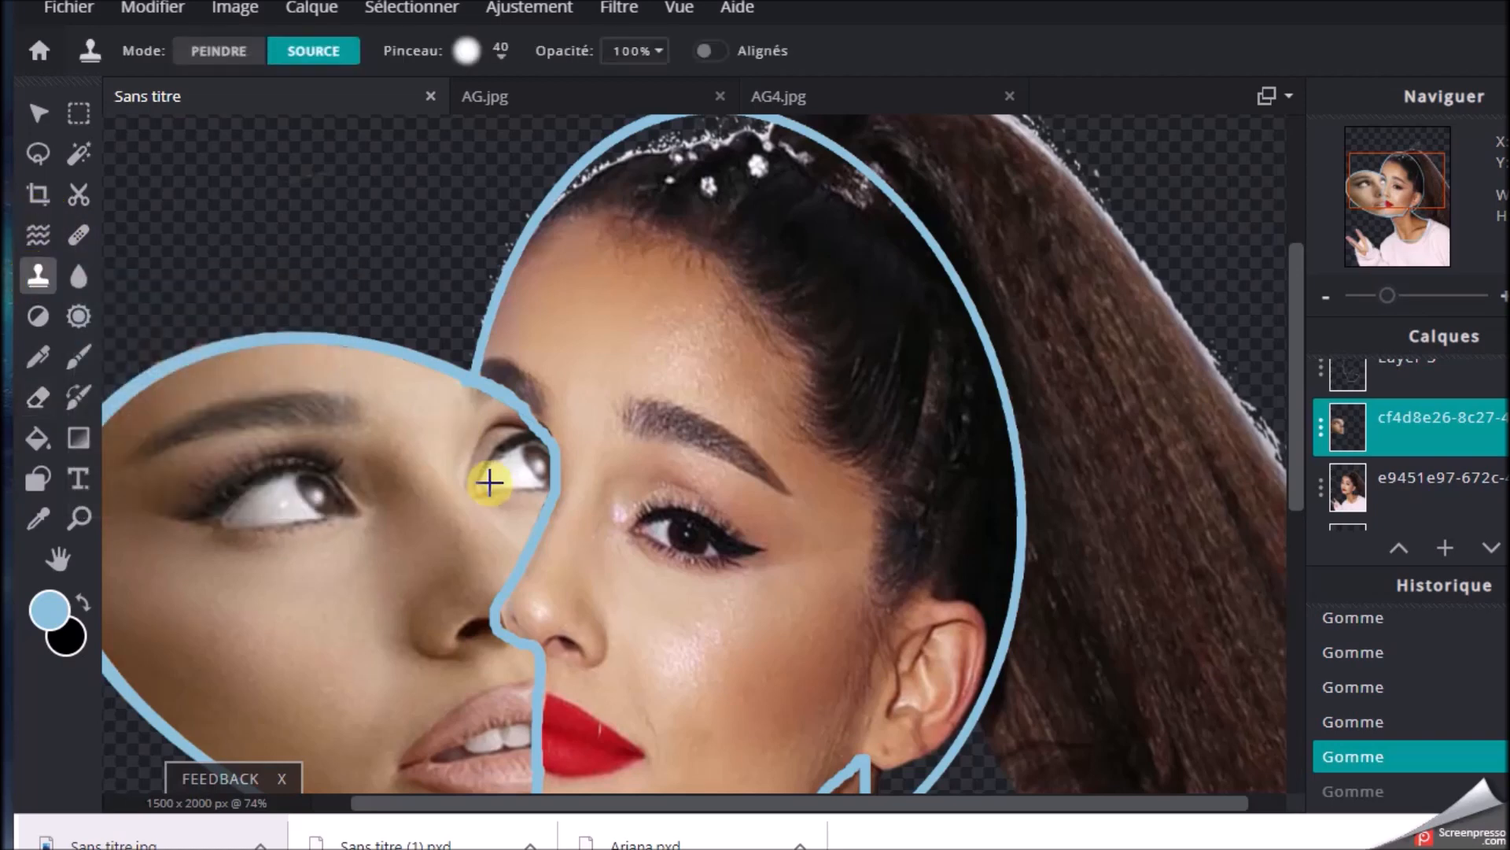
pyautogui.click(516, 526)
pyautogui.moveTo(516, 527)
pyautogui.mouseDown()
pyautogui.moveTo(506, 472)
pyautogui.moveTo(503, 545)
pyautogui.mouseUp()
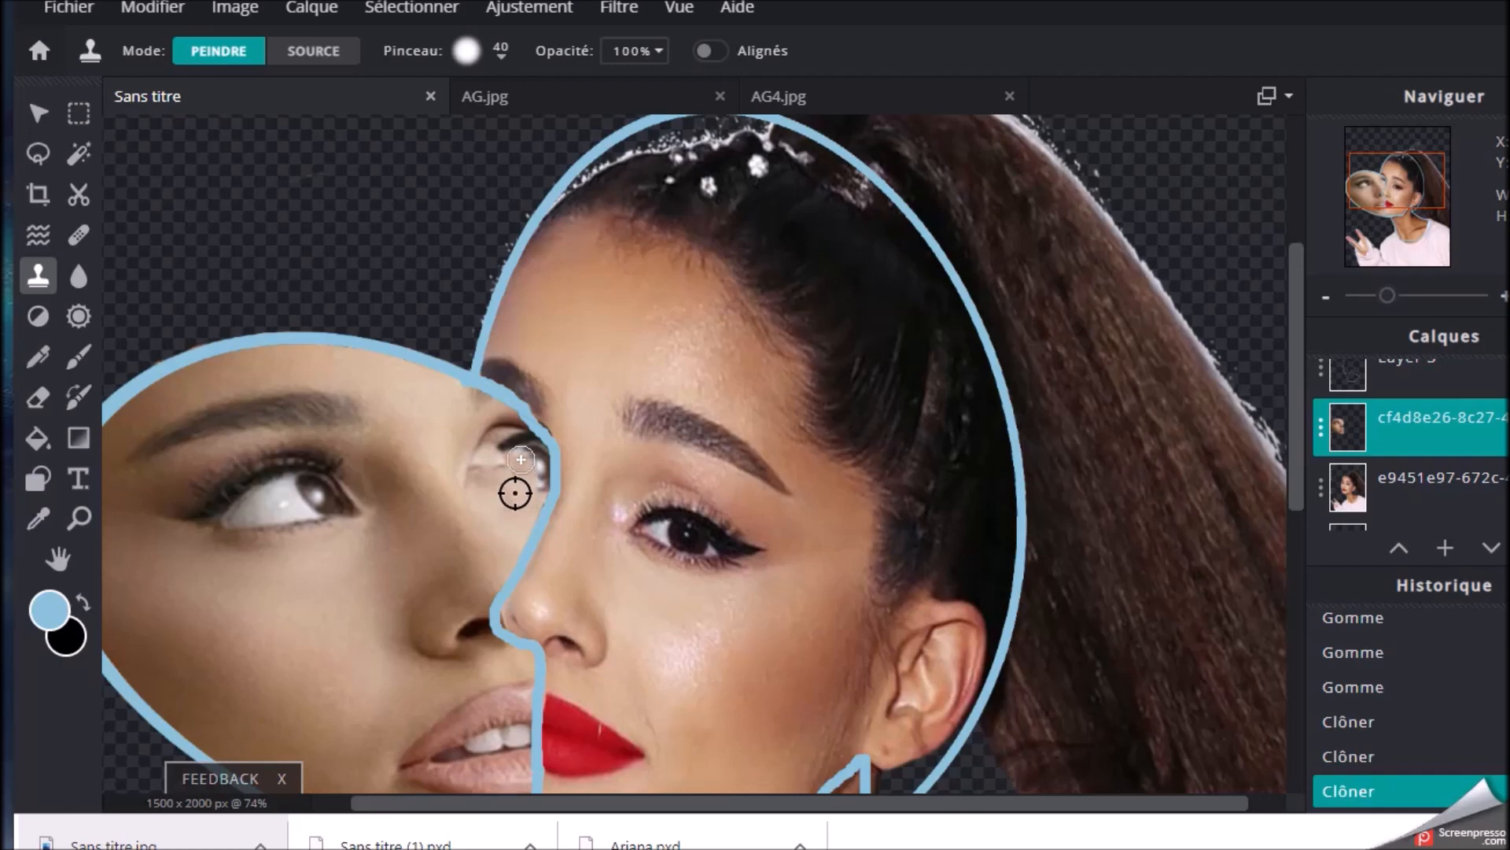
pyautogui.click(324, 50)
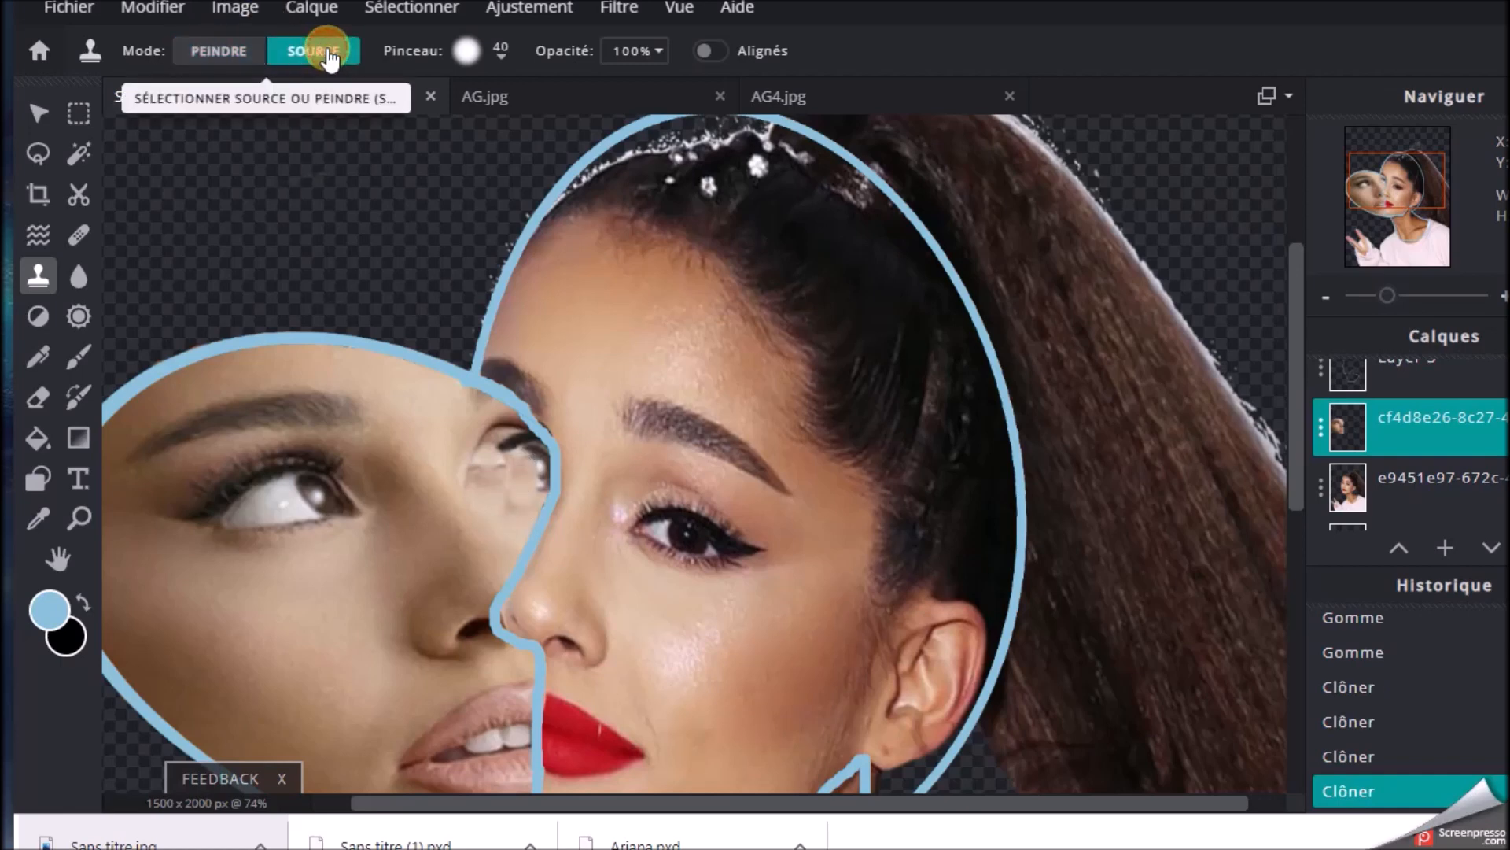
pyautogui.click(508, 517)
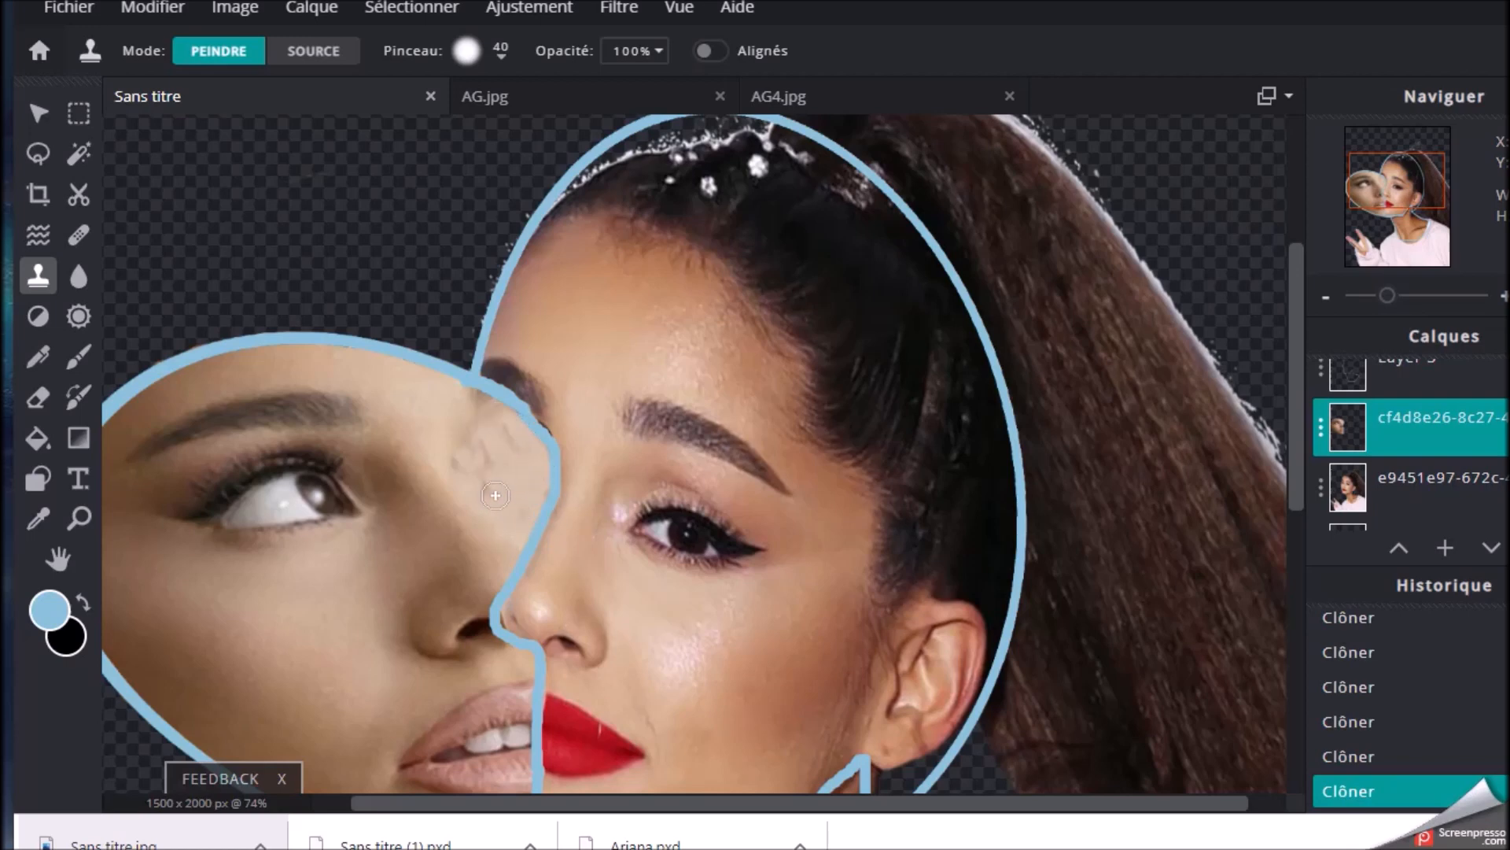
# Add an empty layer and draw an unfilled rectangle about 701 x 742 px with contour 11 above the pasted face
pyautogui.scroll(-4, 671, 491)
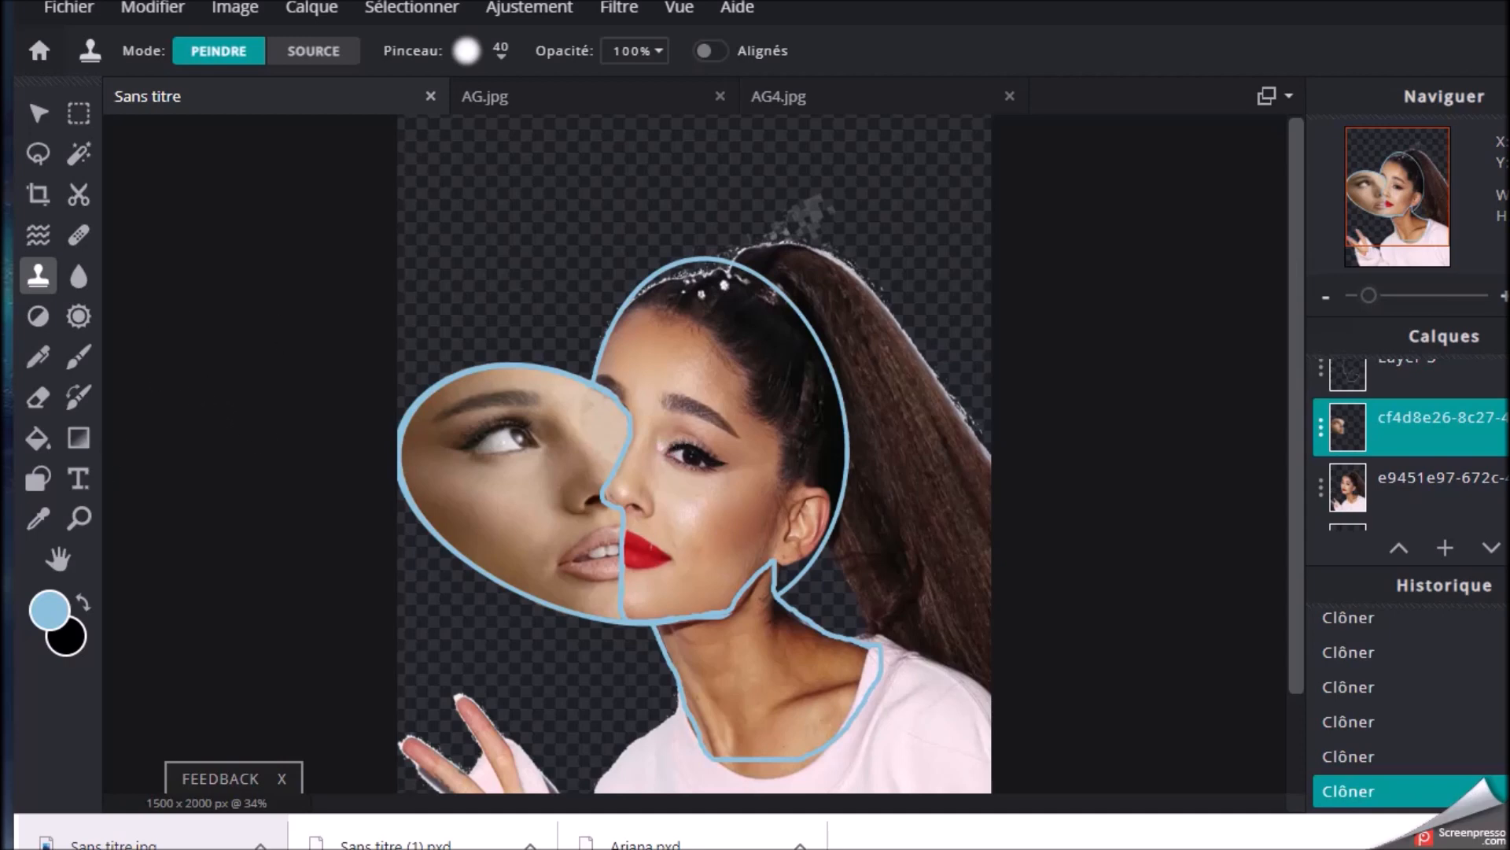
pyautogui.click(1412, 555)
pyautogui.click(1446, 549)
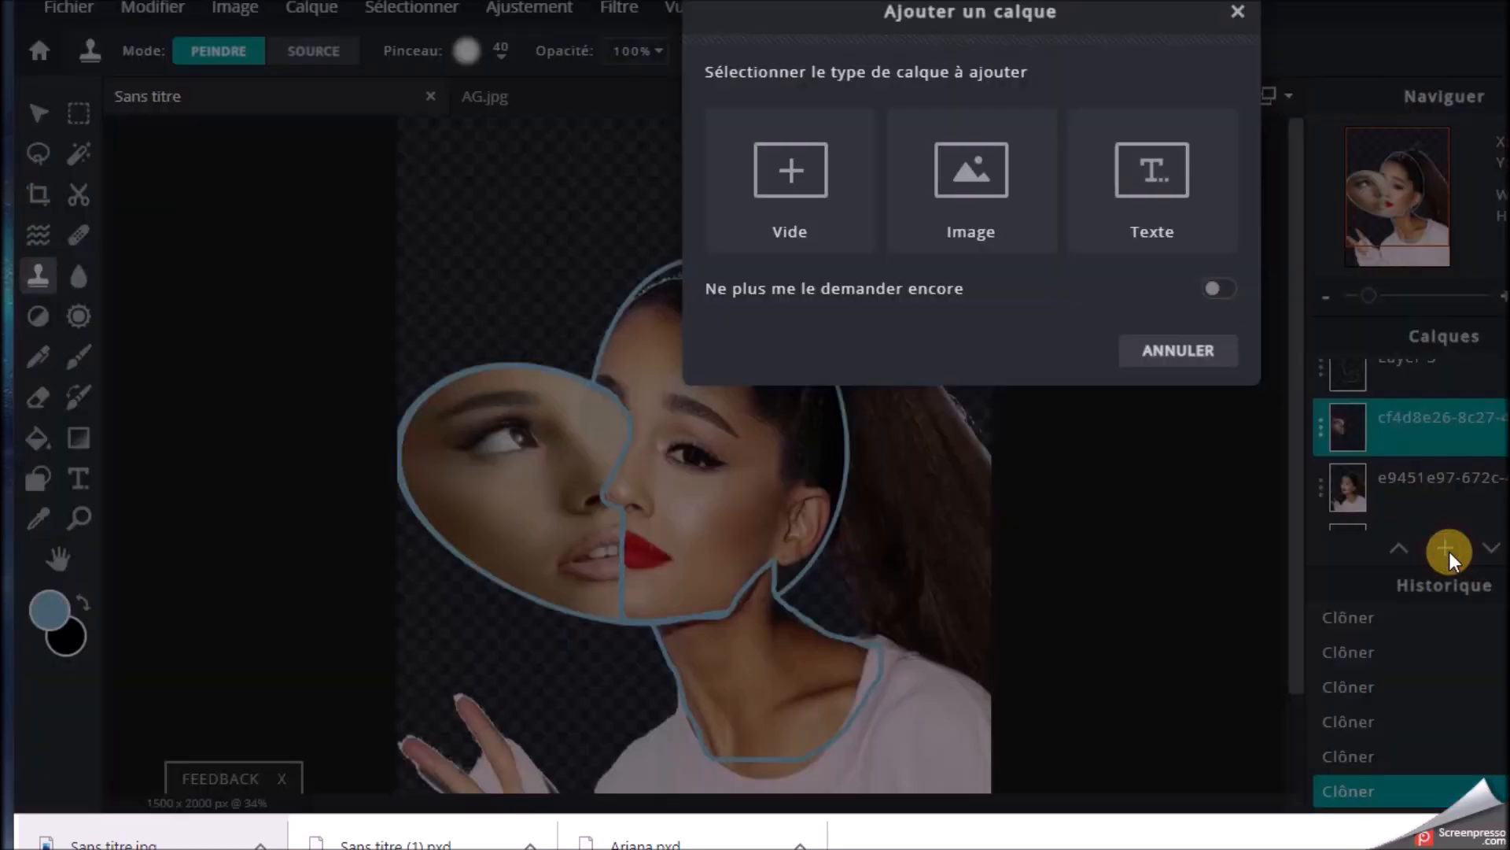
pyautogui.click(814, 159)
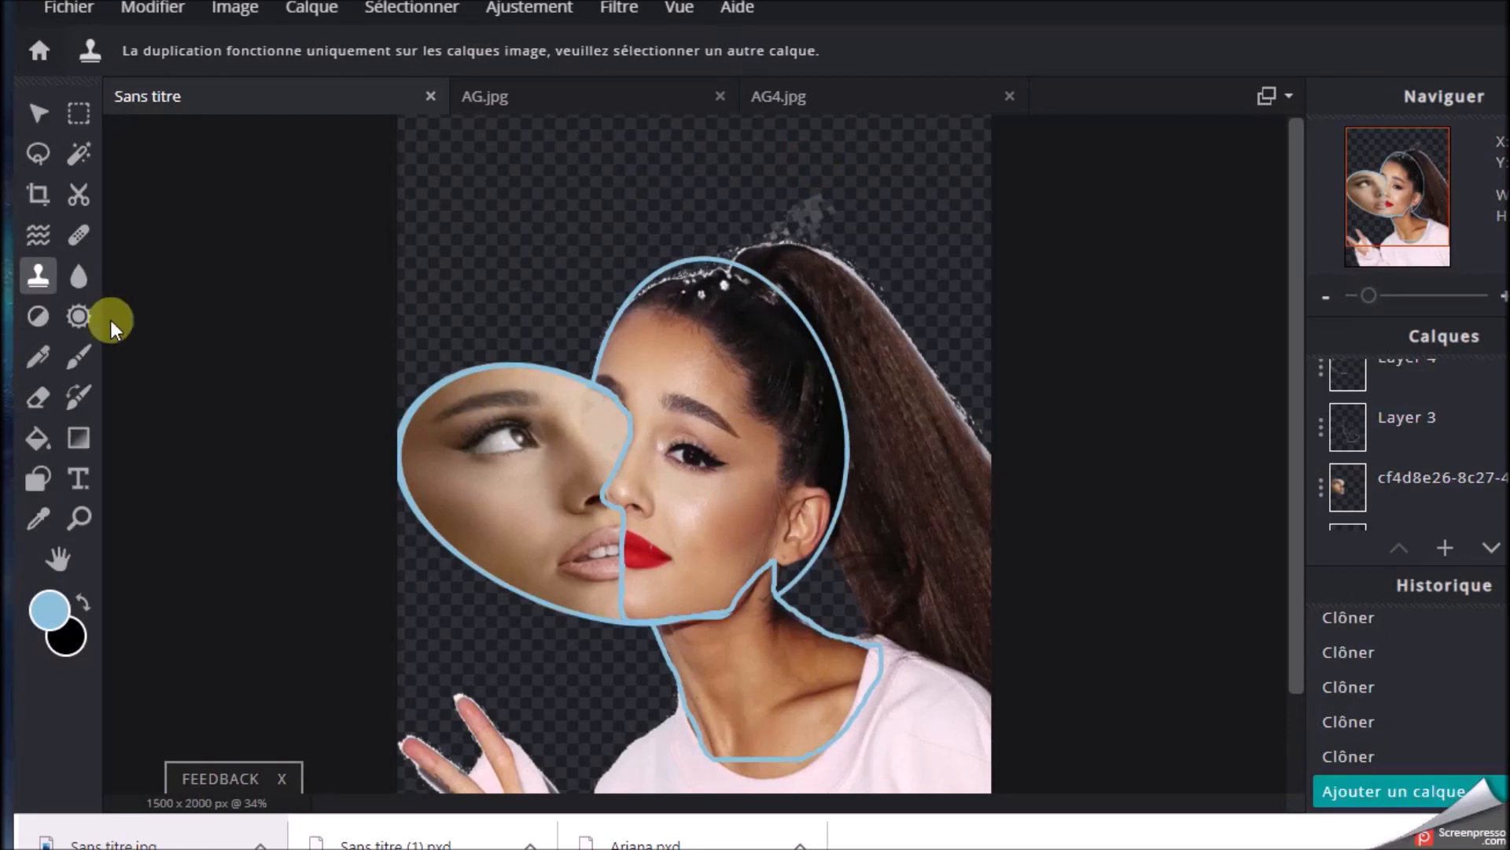
pyautogui.click(41, 478)
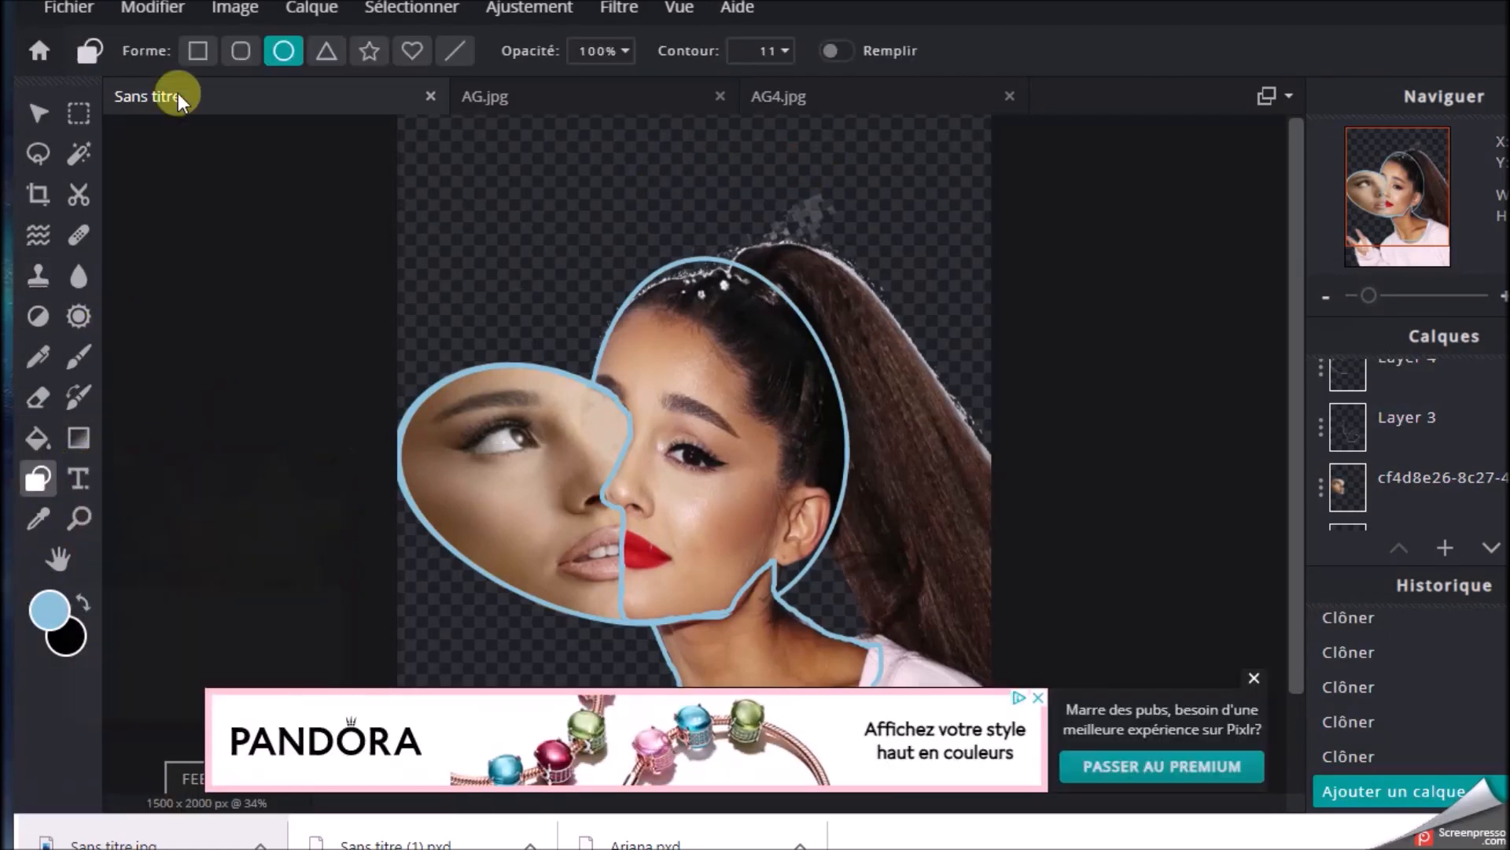
pyautogui.click(197, 50)
pyautogui.moveTo(360, 112); pyautogui.dragTo(520, 238)
pyautogui.moveTo(438, 136)
pyautogui.mouseDown()
pyautogui.moveTo(639, 380)
pyautogui.moveTo(713, 427)
pyautogui.mouseUp()
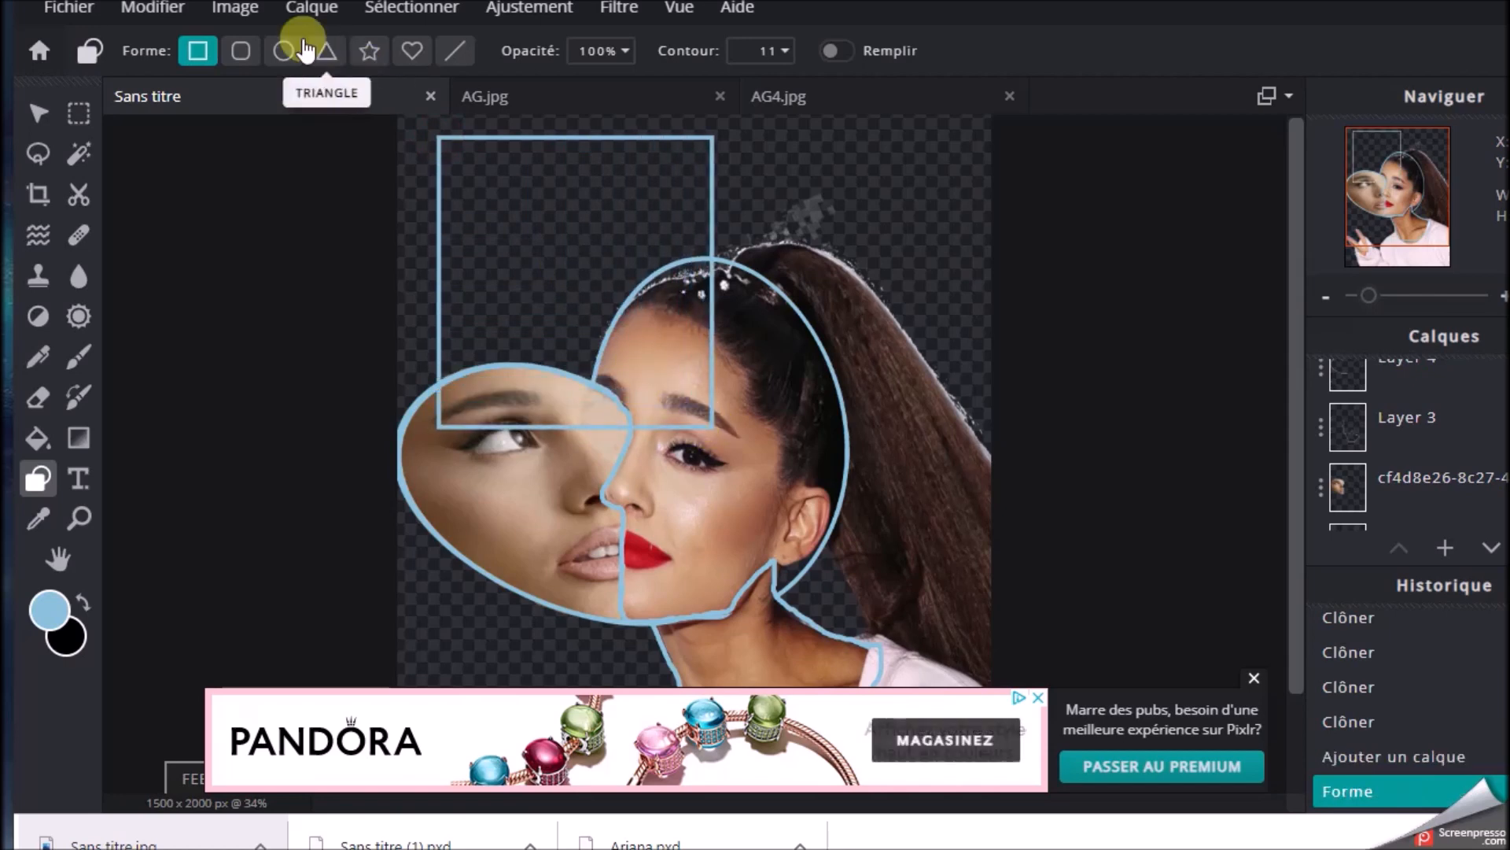
# Free-transform the rectangle so its sides run from the head to the canvas edges, and erase its corner inside the head outline
pyautogui.click(219, 16)
pyautogui.click(152, 8)
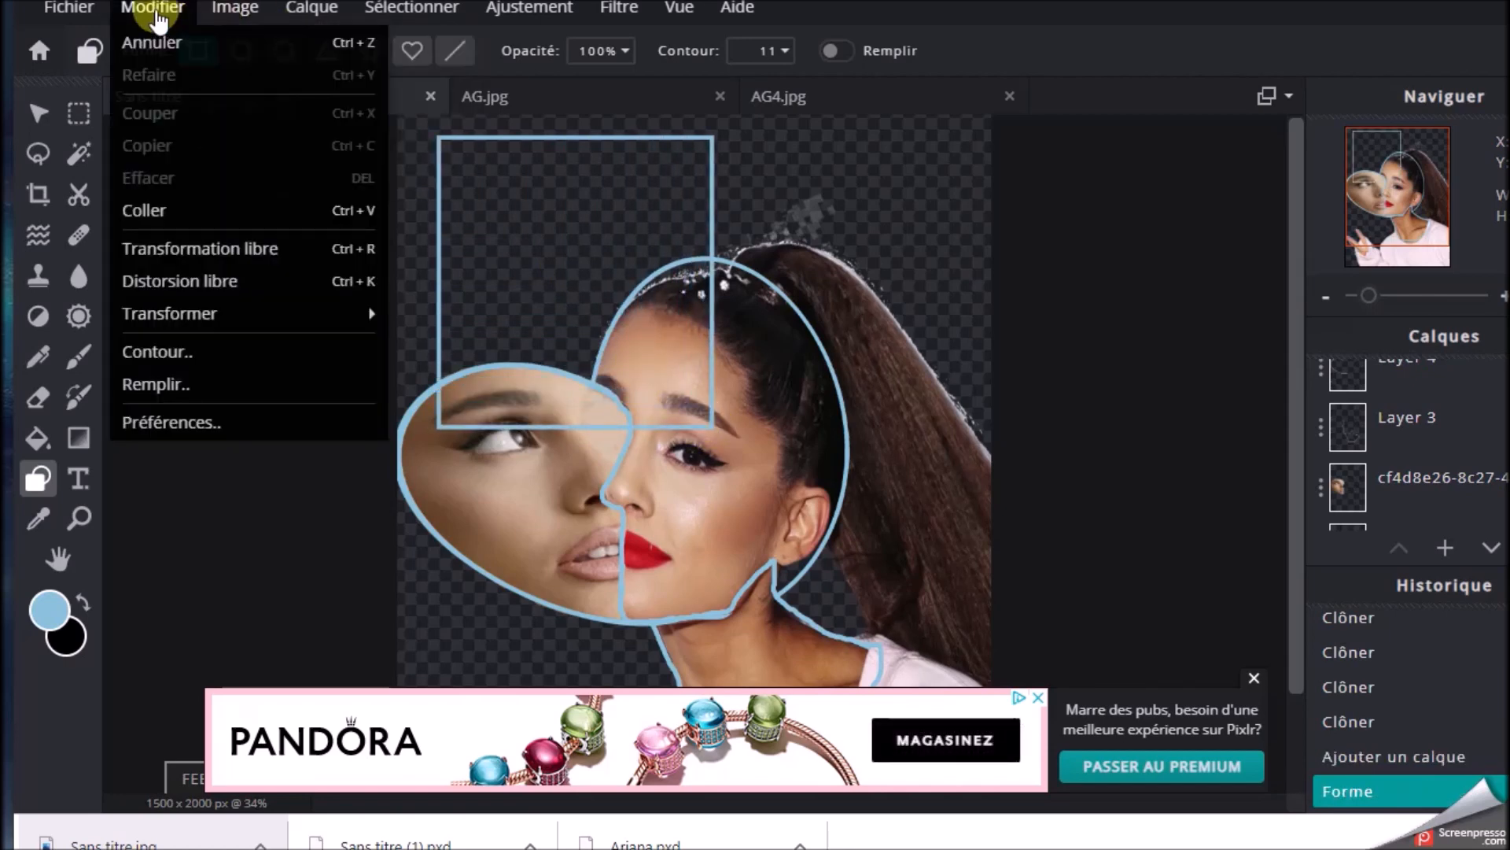
pyautogui.click(192, 246)
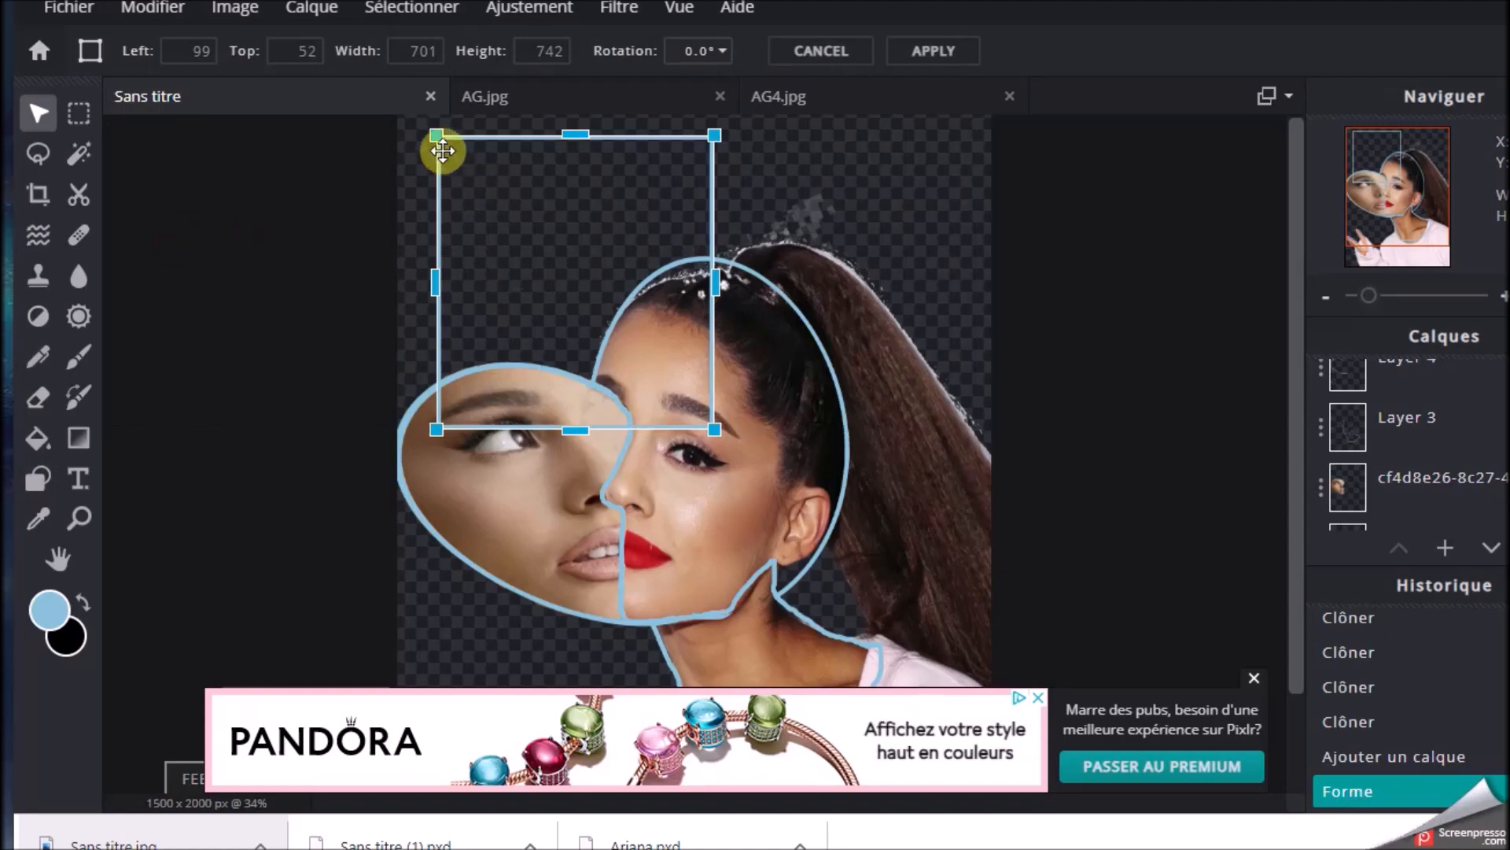
pyautogui.moveTo(431, 137); pyautogui.dragTo(724, 315)
pyautogui.press('Return')
pyautogui.click(38, 398)
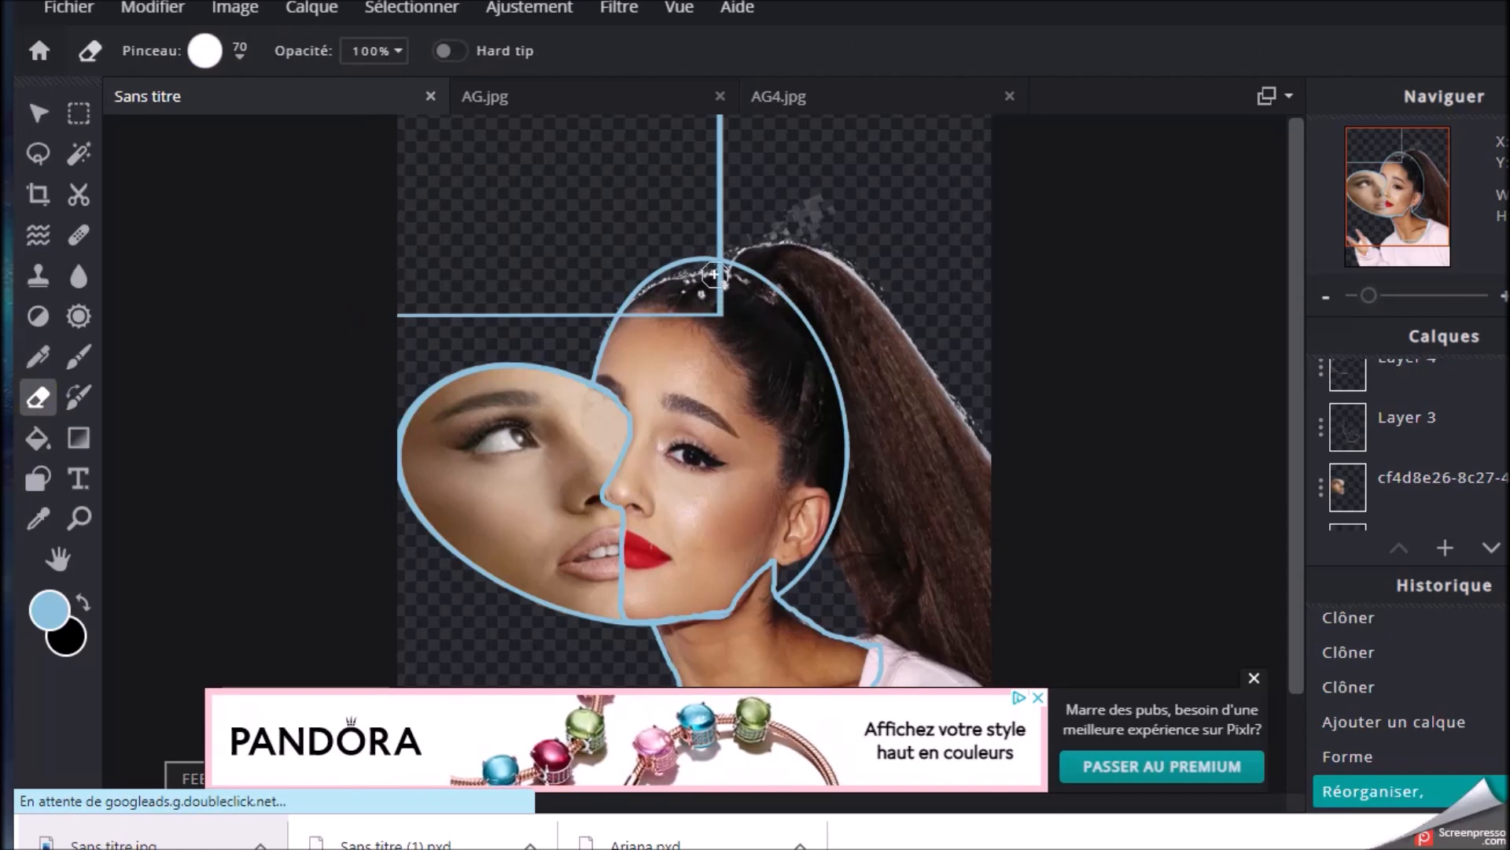
pyautogui.click(626, 319)
pyautogui.scroll(-1, 775, 292)
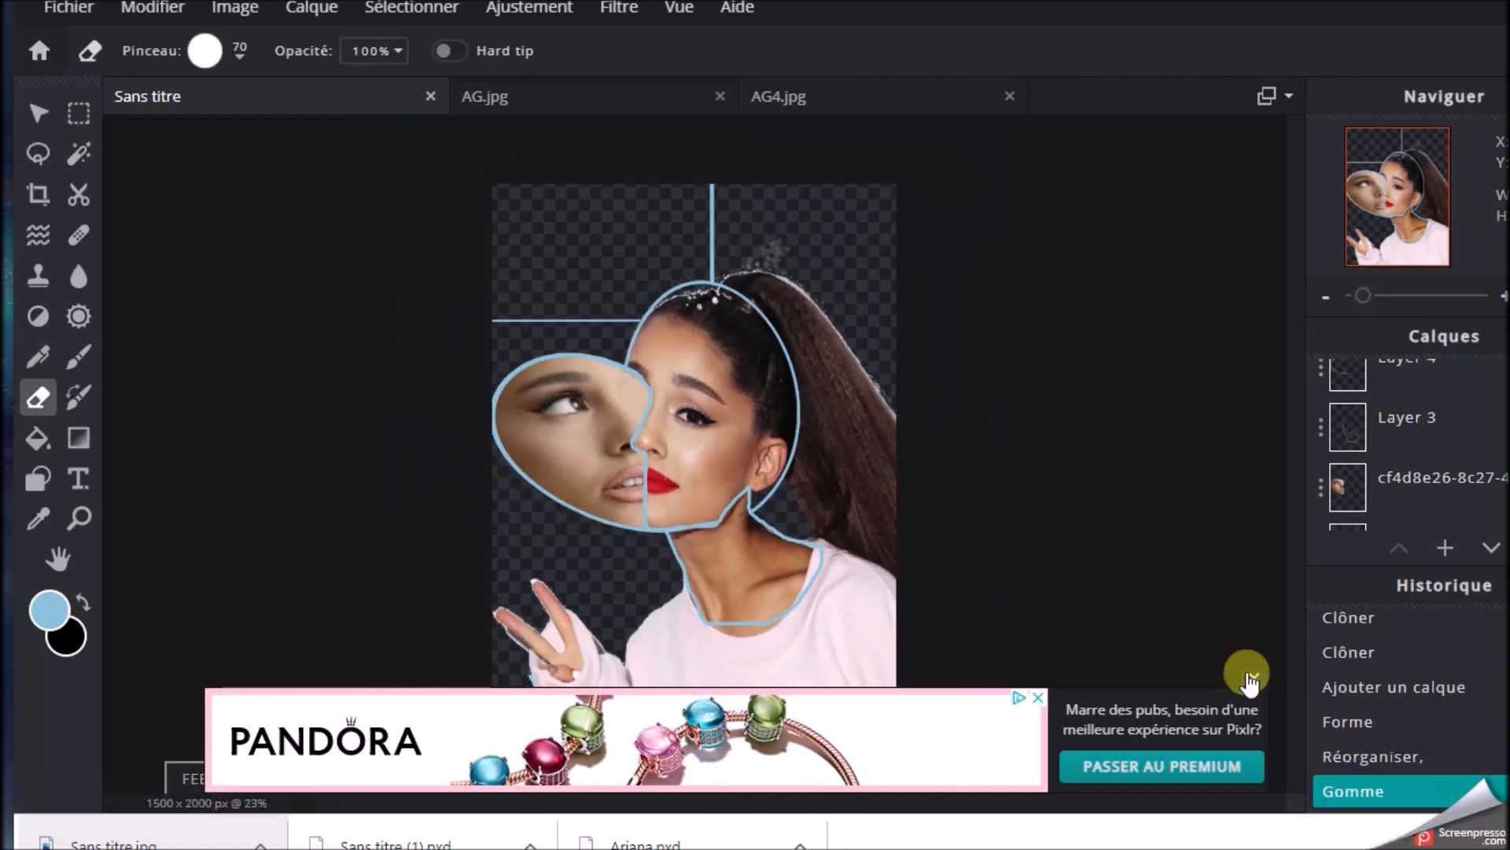
pyautogui.click(1254, 677)
# Add an empty layer above Layer 9 for another shape
pyautogui.click(37, 478)
pyautogui.click(1445, 547)
pyautogui.click(834, 378)
pyautogui.moveTo(732, 259); pyautogui.dragTo(866, 408)
pyautogui.click(151, 11)
pyautogui.click(151, 40)
# Draw an unfilled ellipse about 683 x 1100 px over the ponytail and adjust it with Free Transform
pyautogui.click(283, 52)
pyautogui.moveTo(715, 221); pyautogui.dragTo(959, 532)
pyautogui.click(151, 12)
pyautogui.click(192, 246)
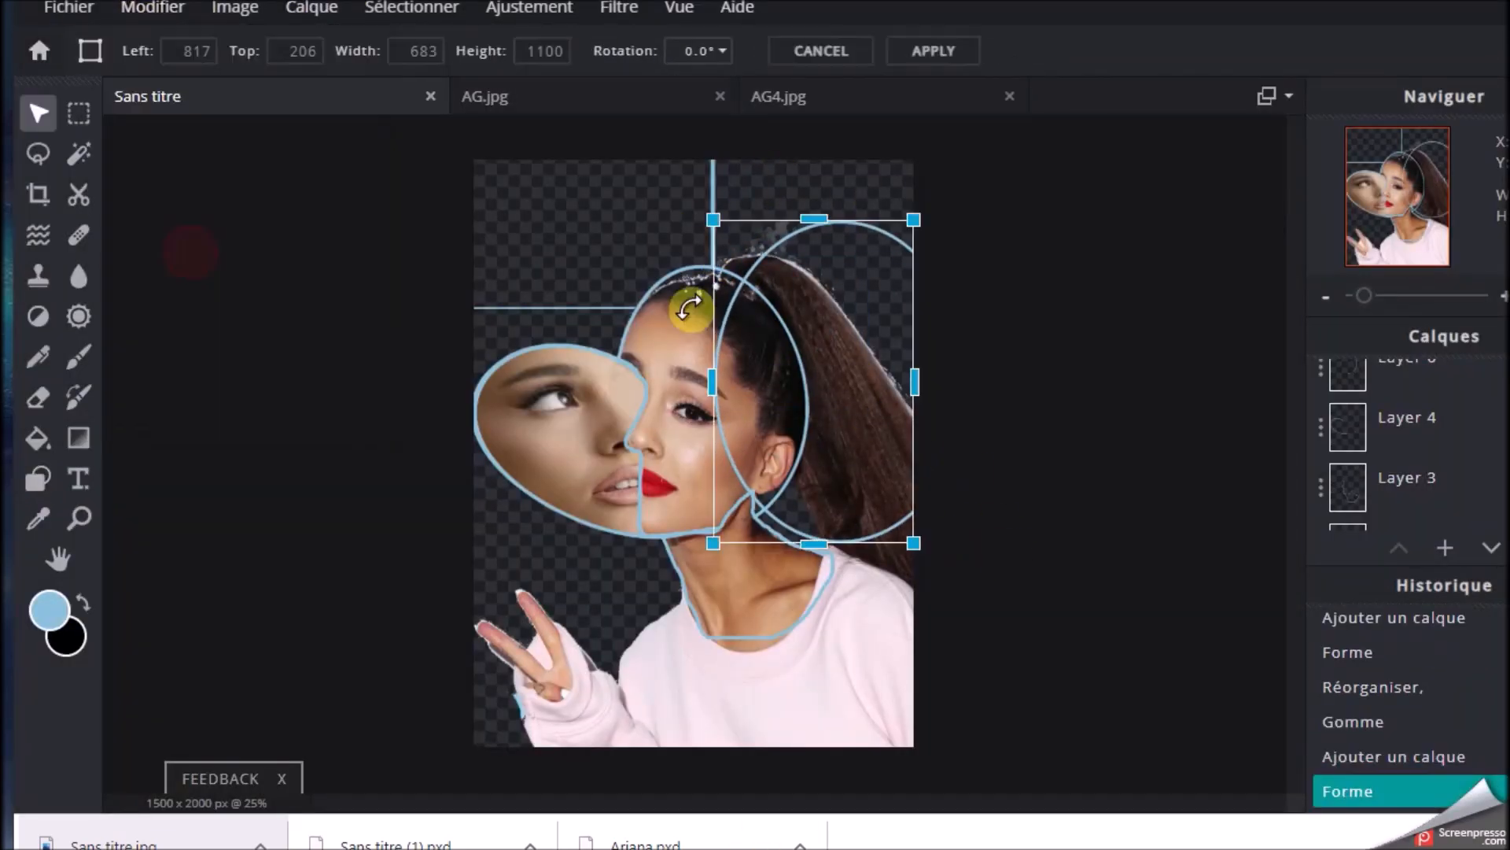
pyautogui.moveTo(668, 229)
pyautogui.mouseDown()
pyautogui.moveTo(667, 297)
pyautogui.moveTo(661, 212)
pyautogui.mouseUp()
pyautogui.click(1140, 157)
# Distort the ponytail ellipse so its outer curve follows the edge of the hair down toward the shoulder
pyautogui.click(151, 11)
pyautogui.click(192, 277)
pyautogui.moveTo(923, 285); pyautogui.dragTo(864, 347)
pyautogui.moveTo(661, 212); pyautogui.dragTo(696, 177)
pyautogui.moveTo(864, 347); pyautogui.dragTo(901, 359)
pyautogui.moveTo(922, 543); pyautogui.dragTo(981, 815)
pyautogui.moveTo(900, 360); pyautogui.dragTo(907, 375)
pyautogui.moveTo(696, 177); pyautogui.dragTo(704, 158)
pyautogui.click(37, 397)
pyautogui.click(1157, 160)
# Erase the parts of the ponytail ellipse that cross the face and sweater, keeping the hair edge and the neck line
pyautogui.scroll(3, 708, 395)
pyautogui.click(33, 403)
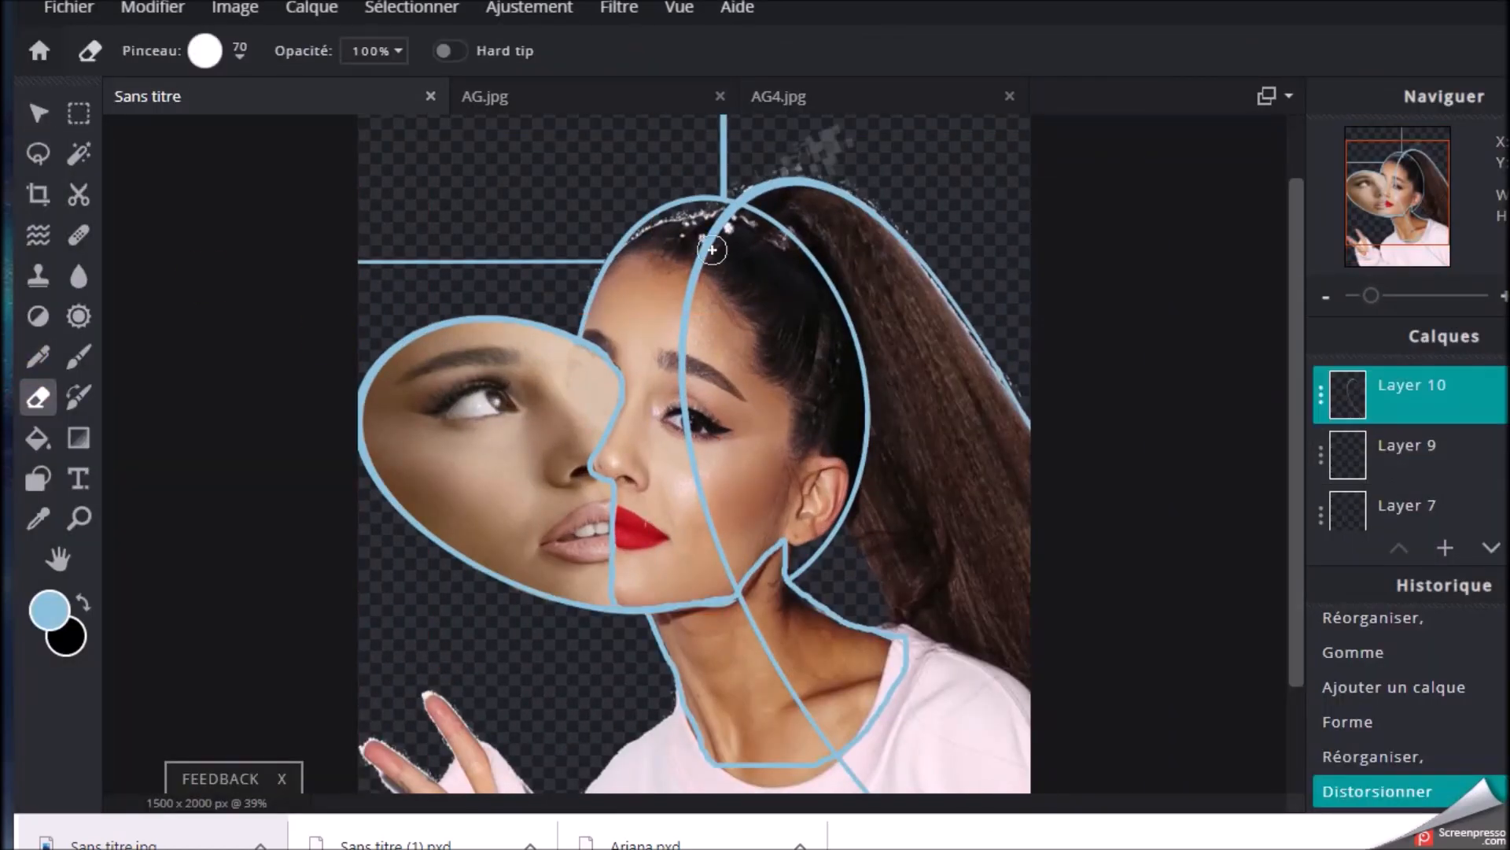
pyautogui.moveTo(722, 577); pyautogui.dragTo(725, 581)
pyautogui.scroll(-2, 723, 576)
pyautogui.moveTo(805, 685); pyautogui.dragTo(936, 789)
pyautogui.scroll(4, 708, 488)
# Paint a short brush line beside the ponytail from the head outline down to the shoulder outline
pyautogui.click(39, 477)
pyautogui.click(77, 358)
pyautogui.moveTo(895, 419); pyautogui.dragTo(906, 442)
pyautogui.moveTo(1159, 648); pyautogui.dragTo(1159, 648)
# Draw an unfilled ellipse around the raised hand and adjust its shape with Free Distort
pyautogui.scroll(-3, 1159, 649)
pyautogui.click(38, 477)
pyautogui.moveTo(437, 575)
pyautogui.mouseDown()
pyautogui.moveTo(641, 810)
pyautogui.moveTo(732, 801)
pyautogui.mouseUp()
pyautogui.click(152, 7)
pyautogui.click(168, 280)
pyautogui.click(1445, 547)
pyautogui.click(1140, 165)
# Add an empty layer above Layer 11 for the next ellipse
pyautogui.click(1445, 547)
pyautogui.click(37, 477)
pyautogui.scroll(-1, 745, 559)
pyautogui.click(1259, 679)
pyautogui.moveTo(815, 555); pyautogui.dragTo(897, 749)
pyautogui.click(121, 39)
pyautogui.click(125, 77)
# Draw an unfilled ellipse over the sweater's sleeve below the ponytail and adjust it with Free Transform
pyautogui.click(14, 495)
pyautogui.click(740, 83)
pyautogui.moveTo(595, 121); pyautogui.dragTo(605, 121)
pyautogui.moveTo(774, 575); pyautogui.dragTo(913, 740)
pyautogui.click(121, 39)
pyautogui.click(167, 278)
pyautogui.moveTo(773, 654); pyautogui.dragTo(770, 654)
pyautogui.click(887, 82)
# Distort the sleeve ellipse to corners of about 1094 x 1314, 1487 x 1423, 1212 x 2000 and 1749 x 2048, and apply it
pyautogui.click(118, 41)
pyautogui.click(162, 307)
pyautogui.moveTo(845, 574); pyautogui.dragTo(740, 558)
pyautogui.moveTo(835, 580); pyautogui.dragTo(842, 587)
pyautogui.moveTo(846, 737); pyautogui.dragTo(911, 748)
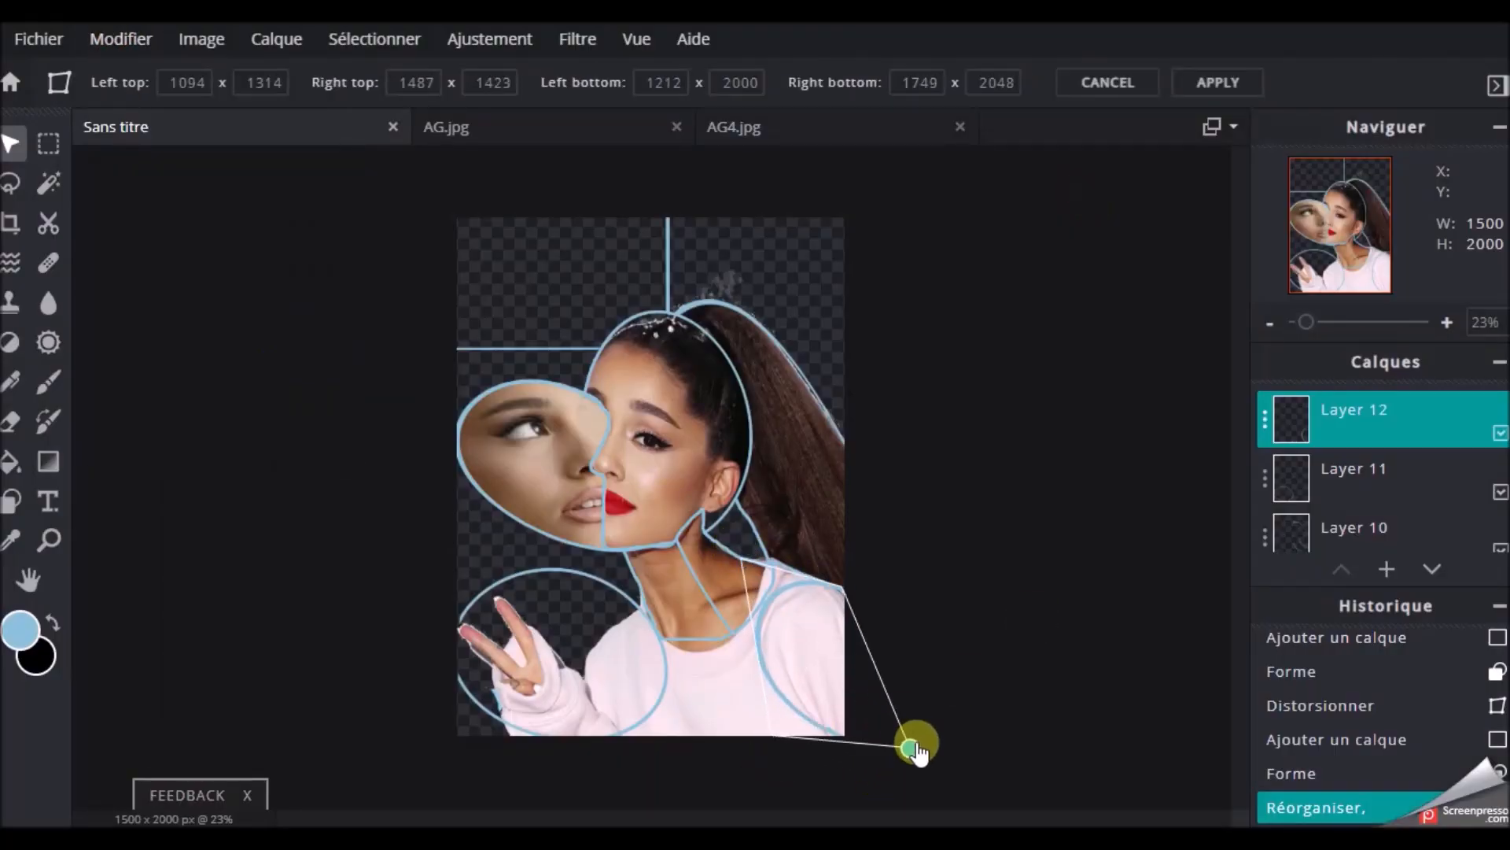
pyautogui.click(1217, 83)
pyautogui.click(1065, 498)
pyautogui.scroll(3, 1067, 500)
pyautogui.scroll(-1, 1068, 499)
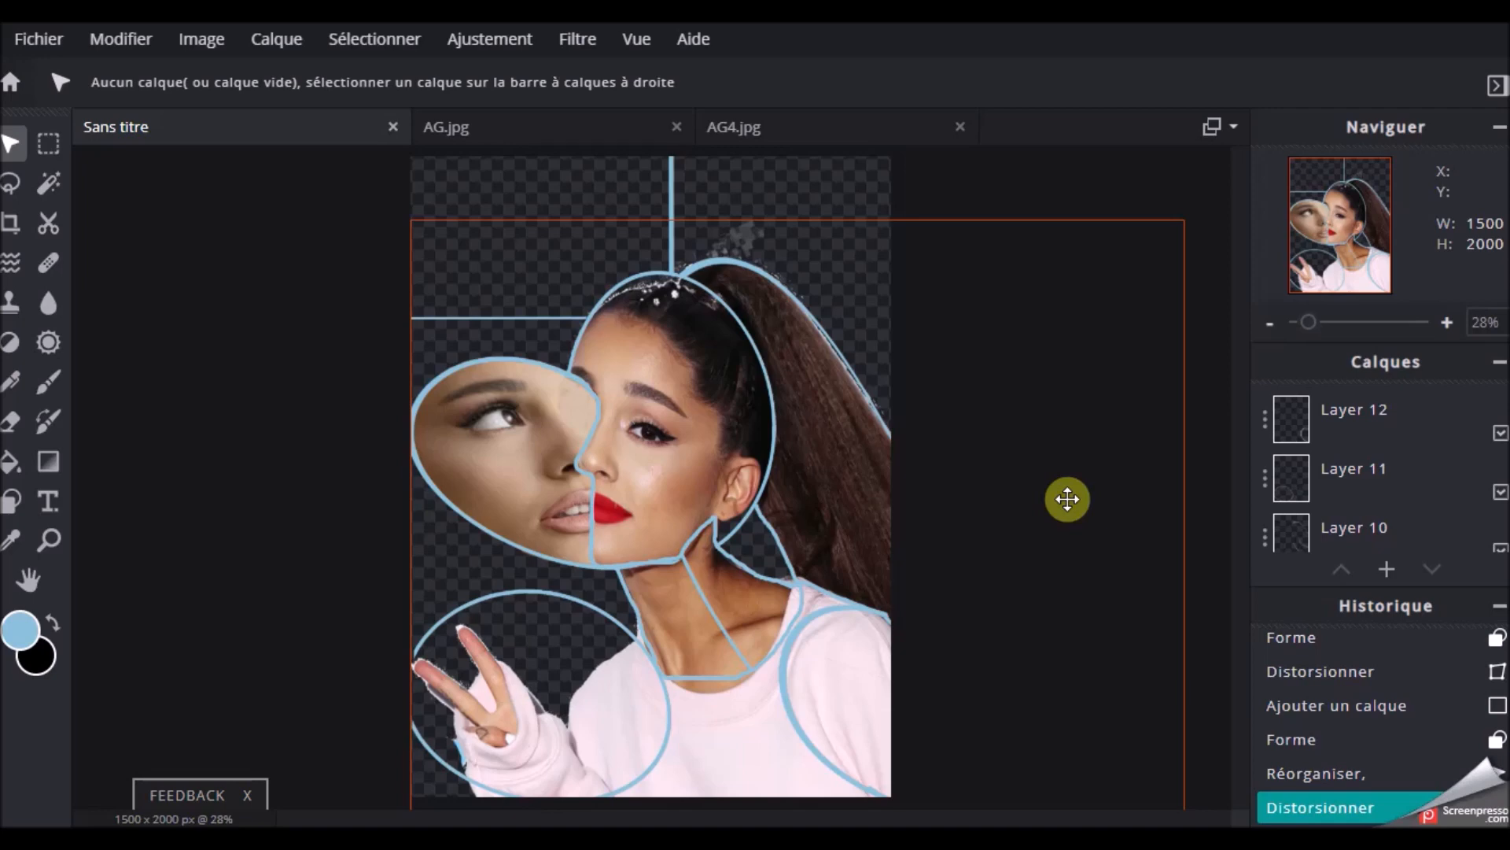
# Set the Fill tool's colour to a light yellow, #E6E47C
pyautogui.click(11, 468)
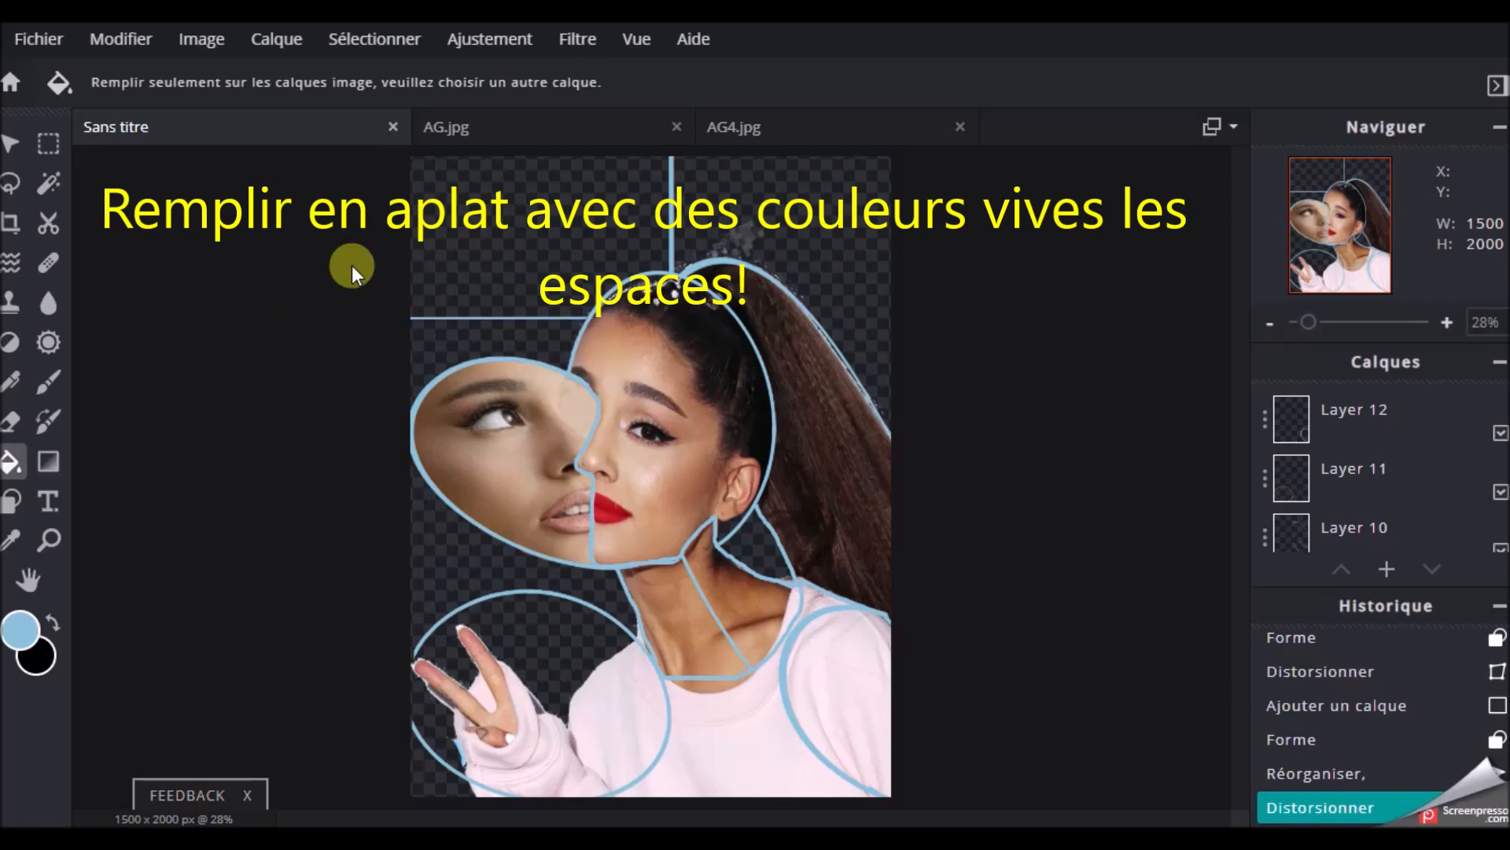
pyautogui.click(12, 625)
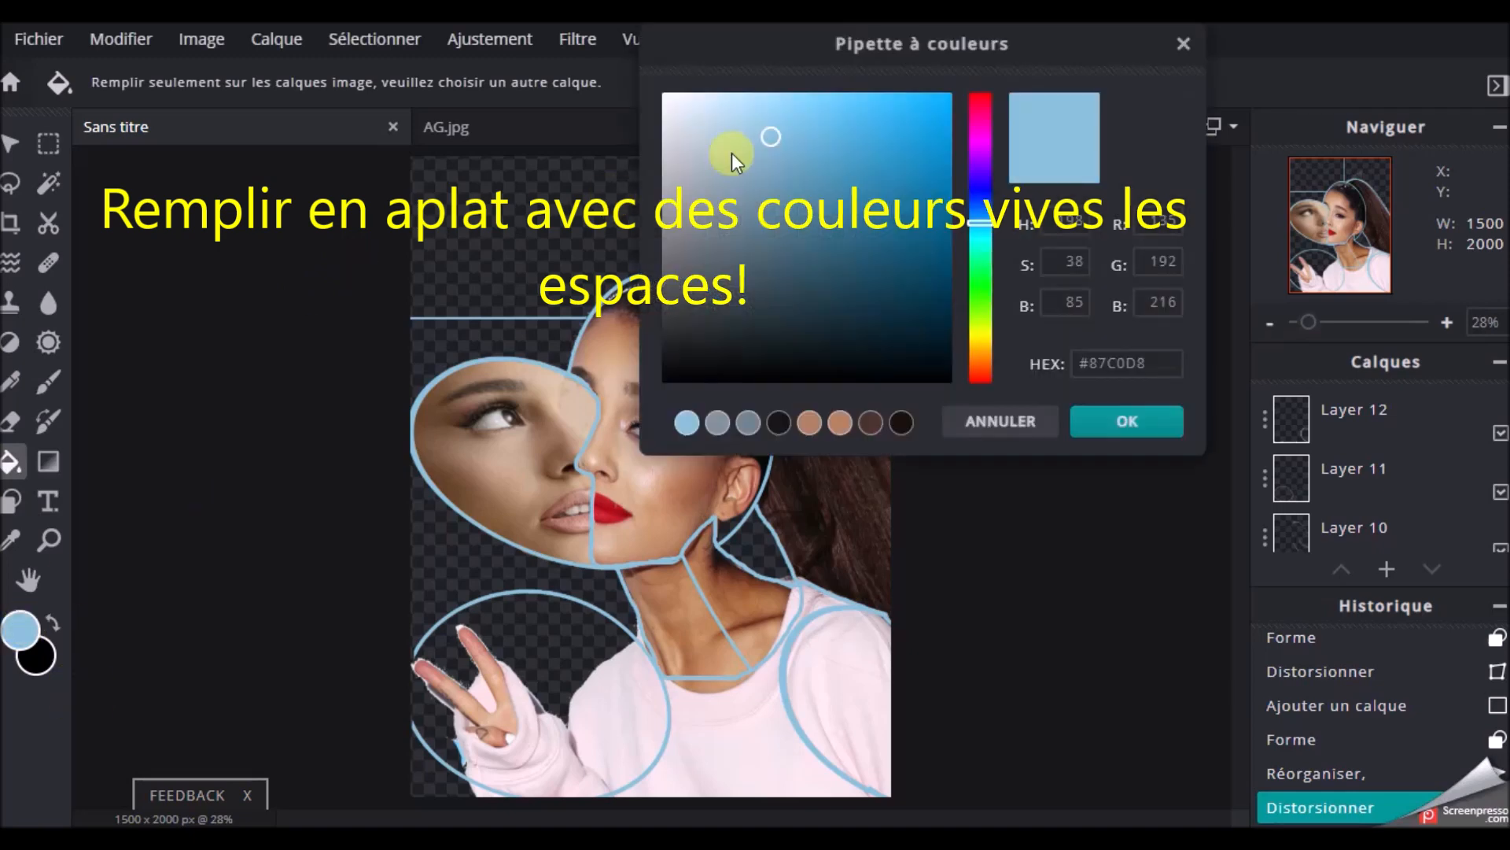
pyautogui.moveTo(990, 229); pyautogui.dragTo(993, 335)
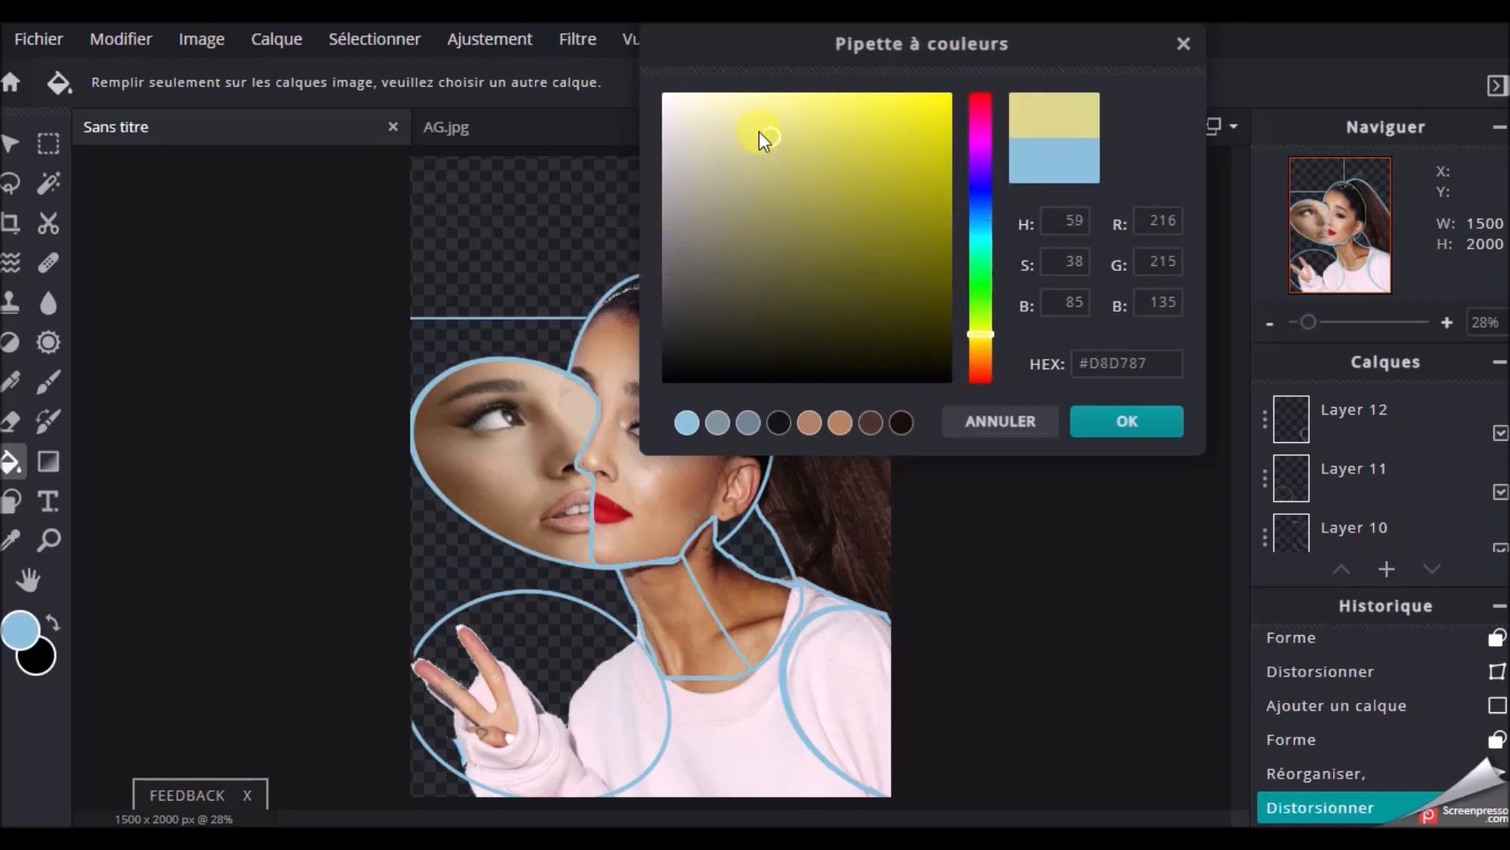
pyautogui.click(1125, 423)
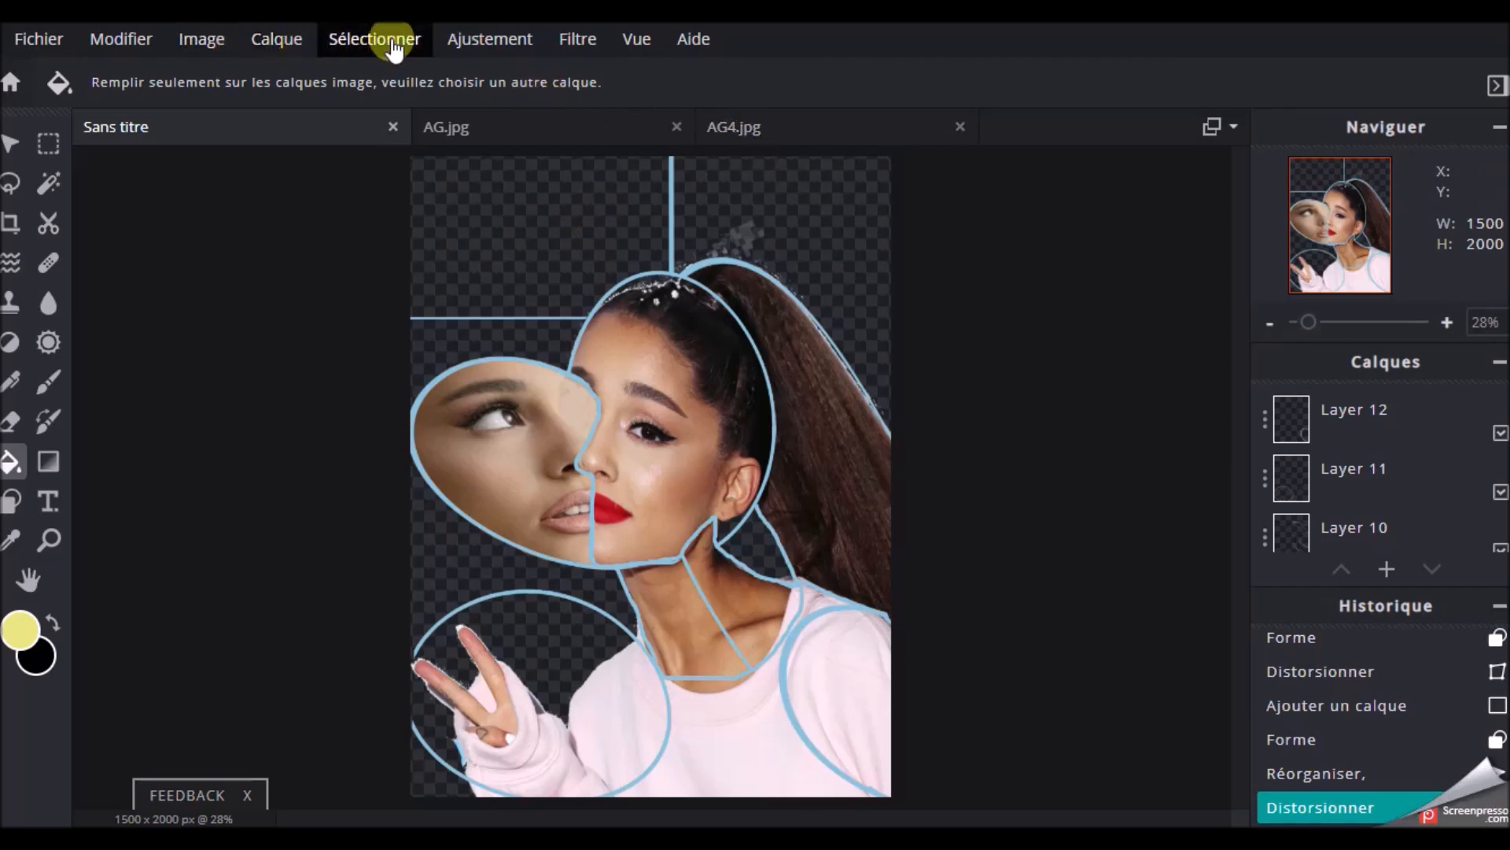
# Merge all visible layers and fill the rectangular background section above the second face with the yellow
pyautogui.click(275, 43)
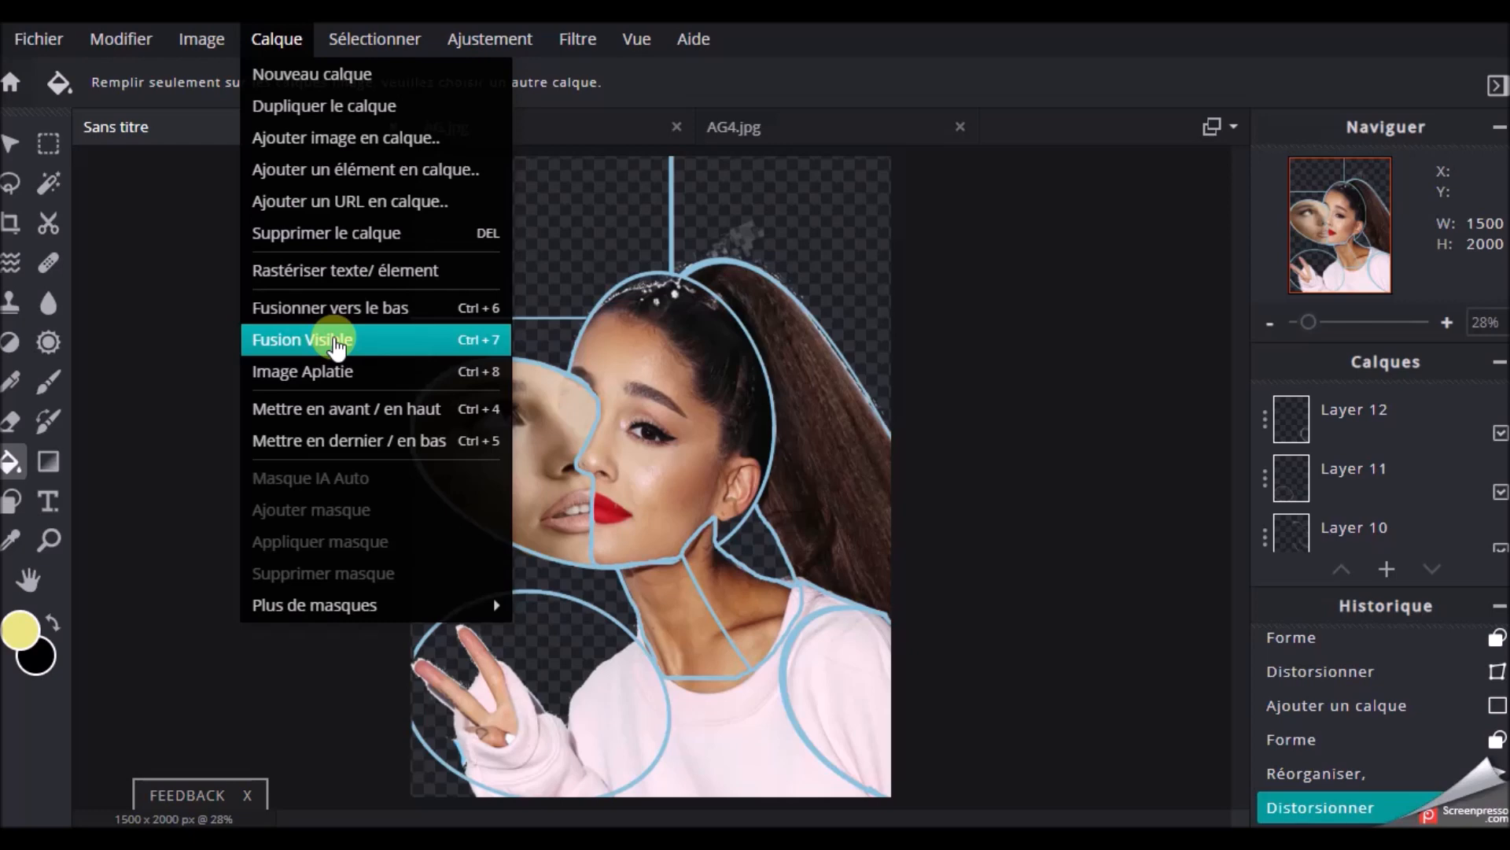
pyautogui.click(336, 342)
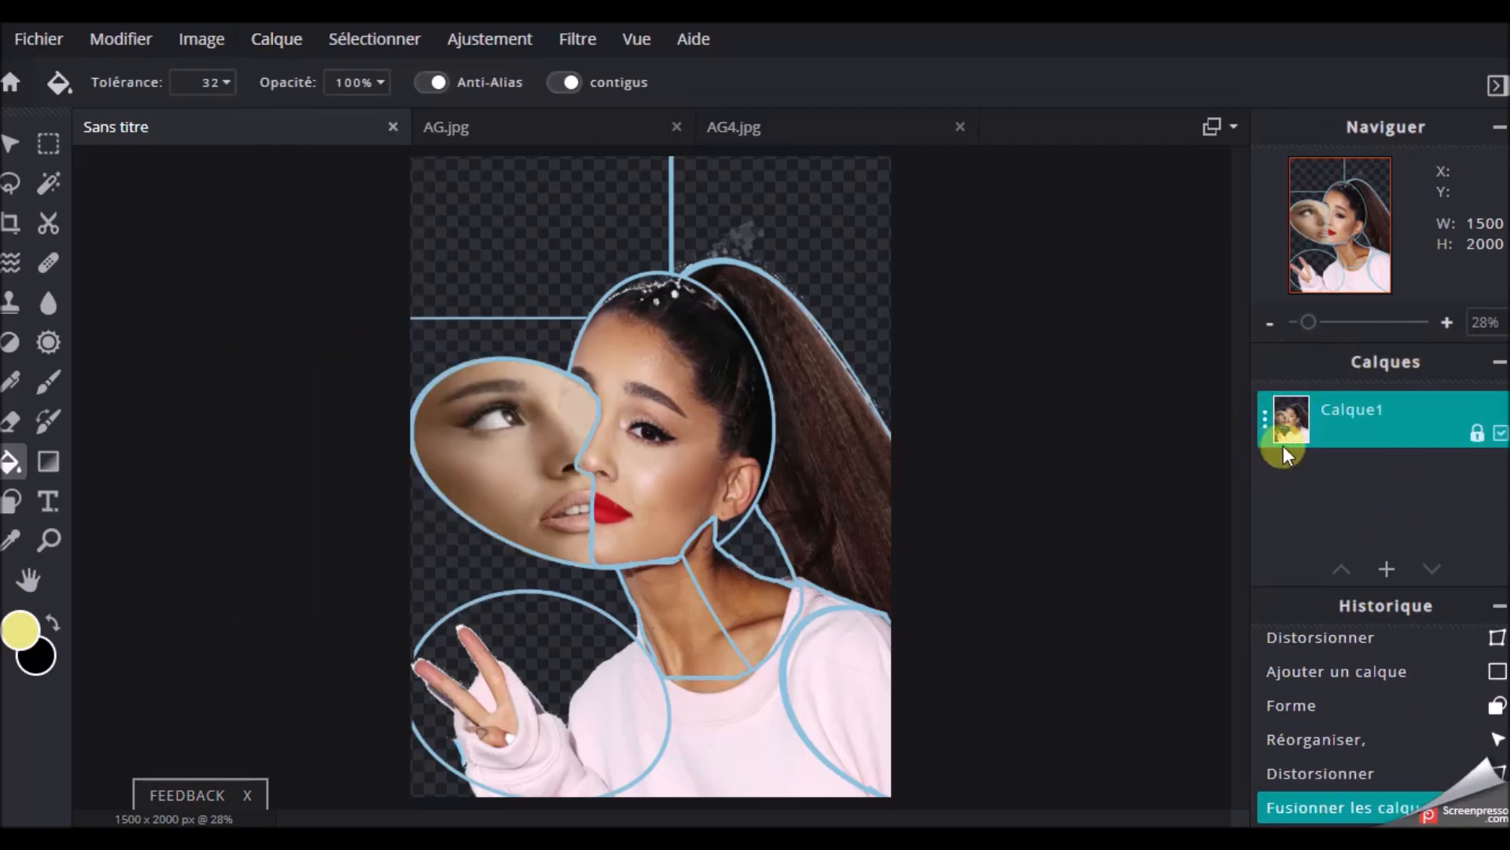
pyautogui.click(509, 199)
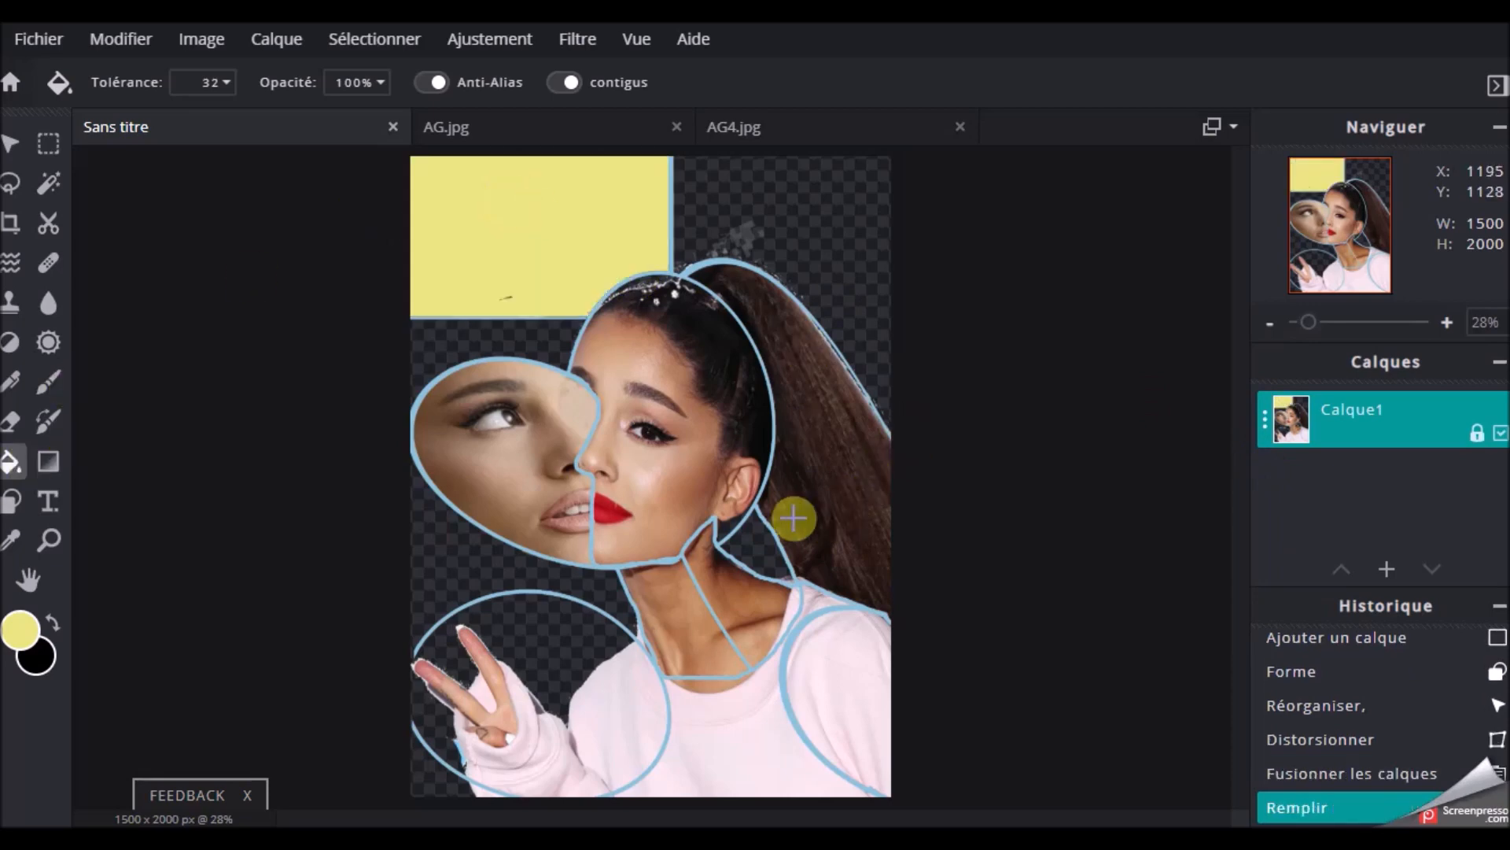
pyautogui.click(493, 569)
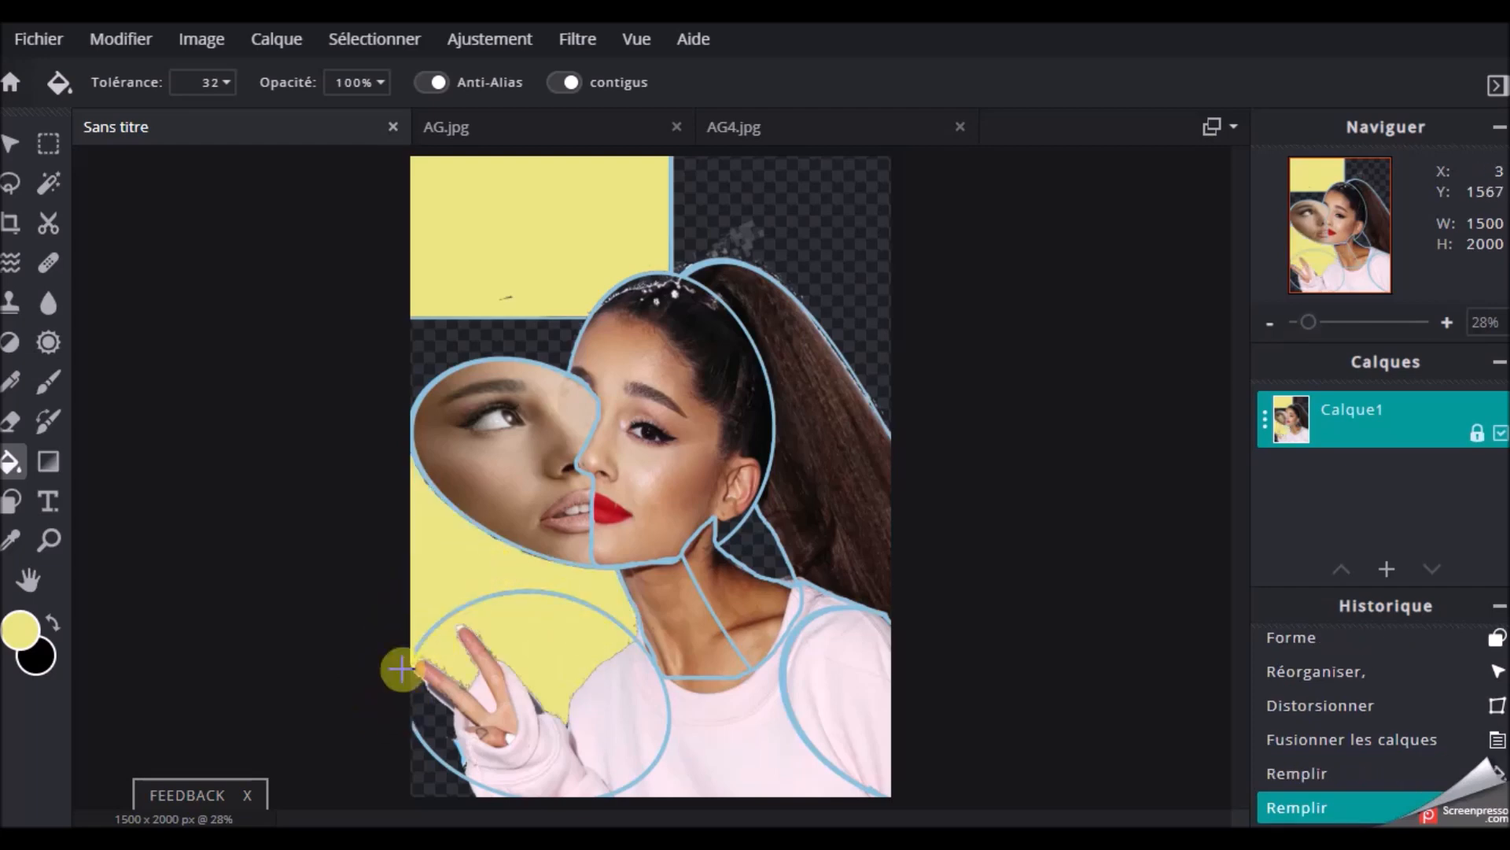
pyautogui.click(108, 52)
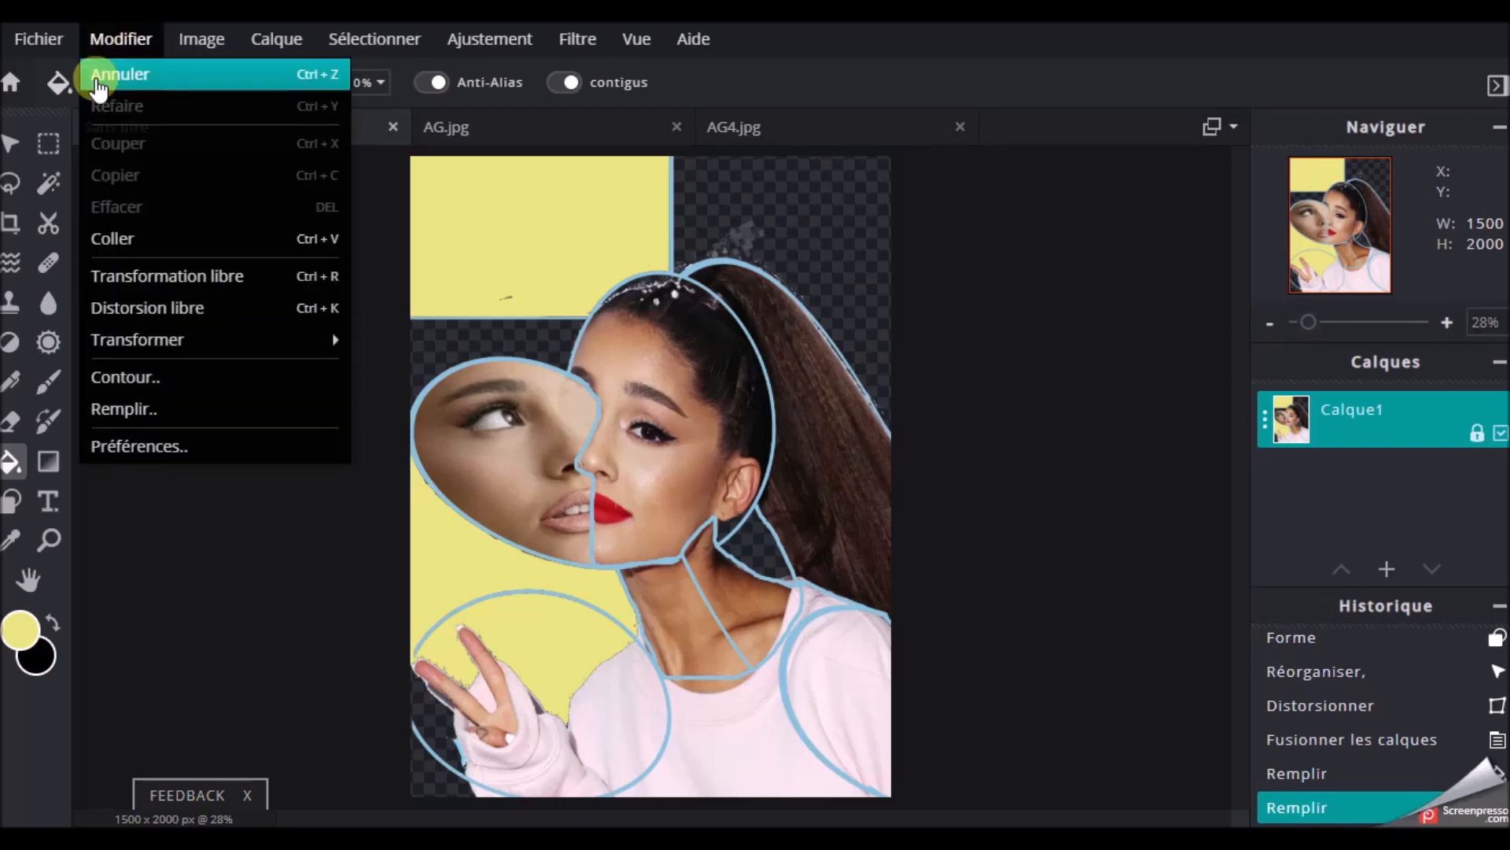
pyautogui.click(96, 74)
# Sample the outline's light blue and brush the hand ellipse closed where it meets the canvas's left edge
pyautogui.scroll(5, 664, 560)
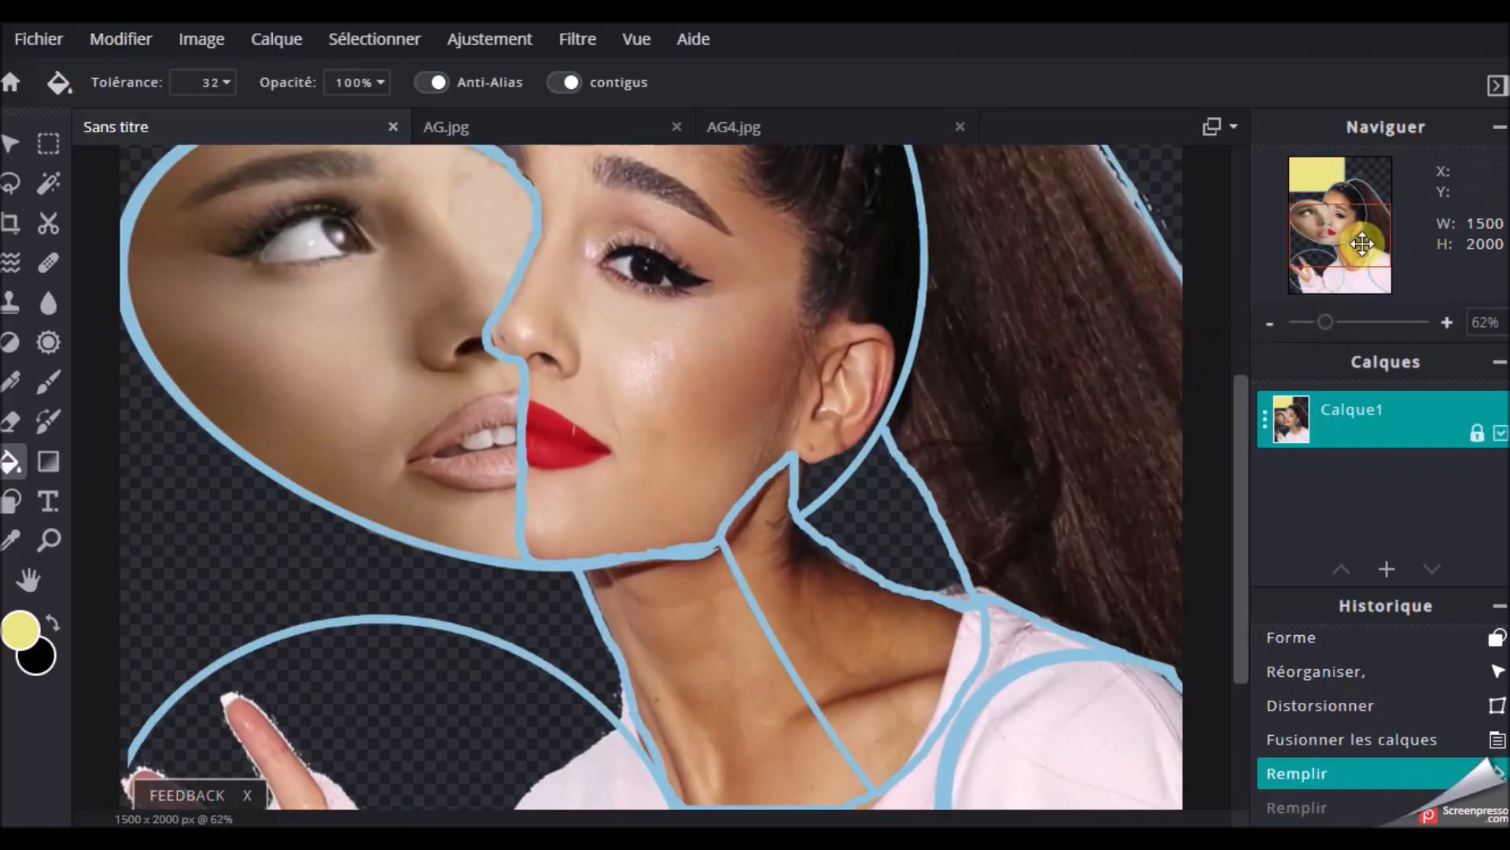
pyautogui.moveTo(1363, 244); pyautogui.dragTo(1345, 267)
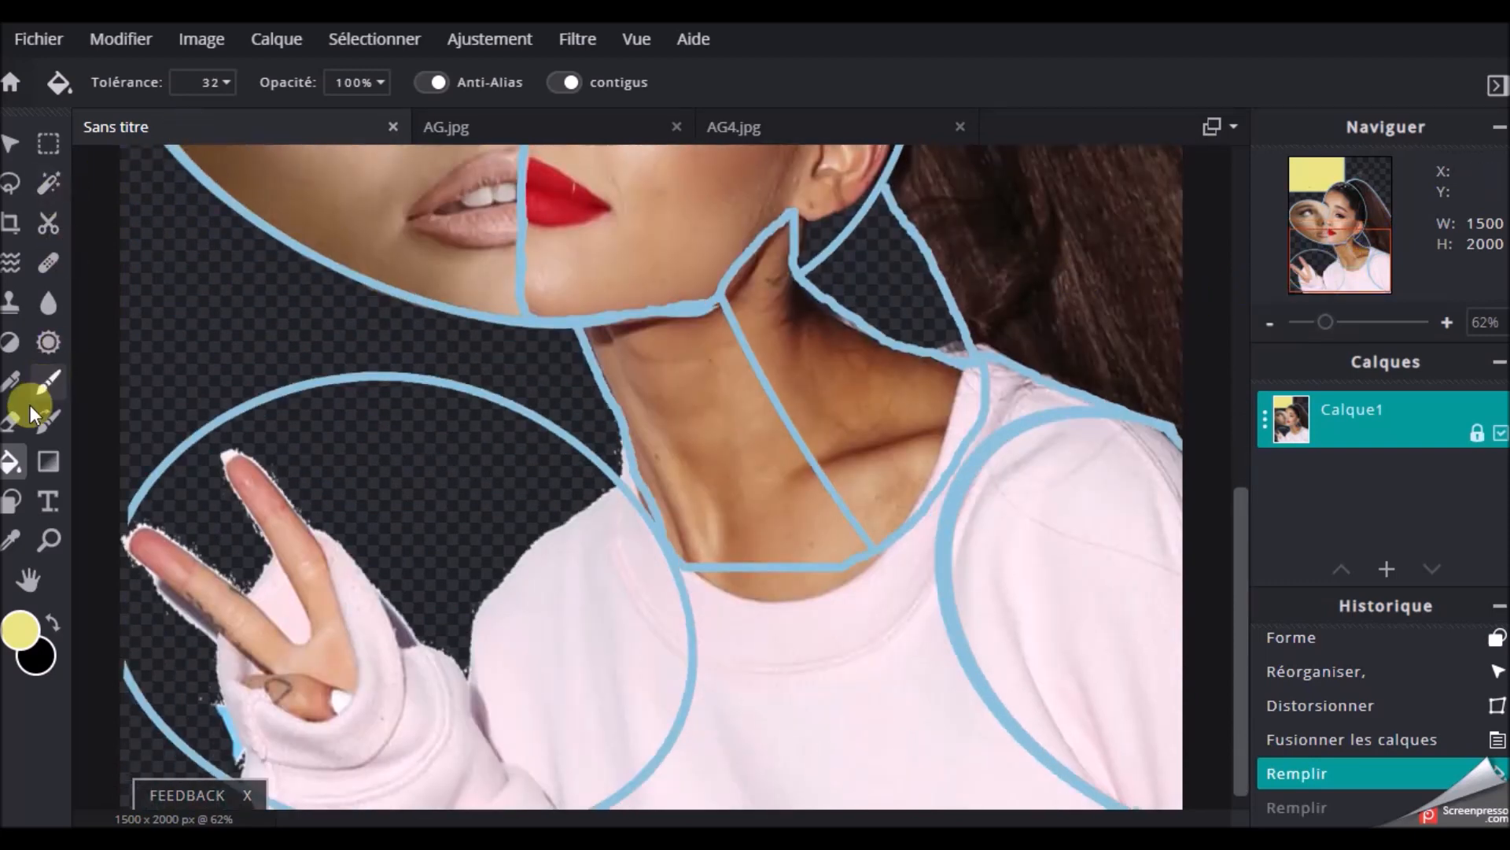
pyautogui.click(17, 535)
pyautogui.click(139, 500)
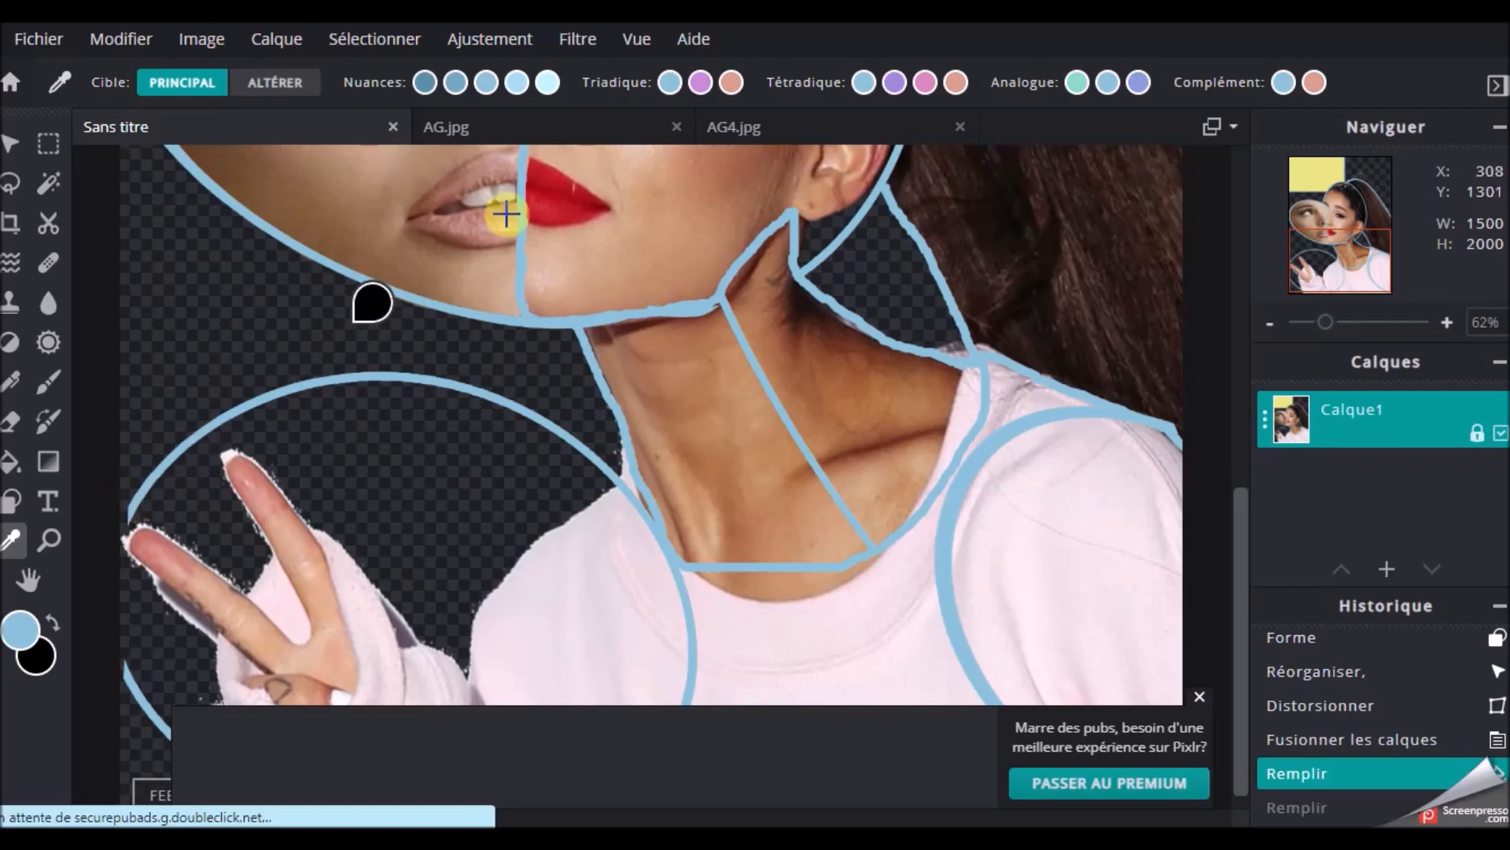
pyautogui.click(43, 387)
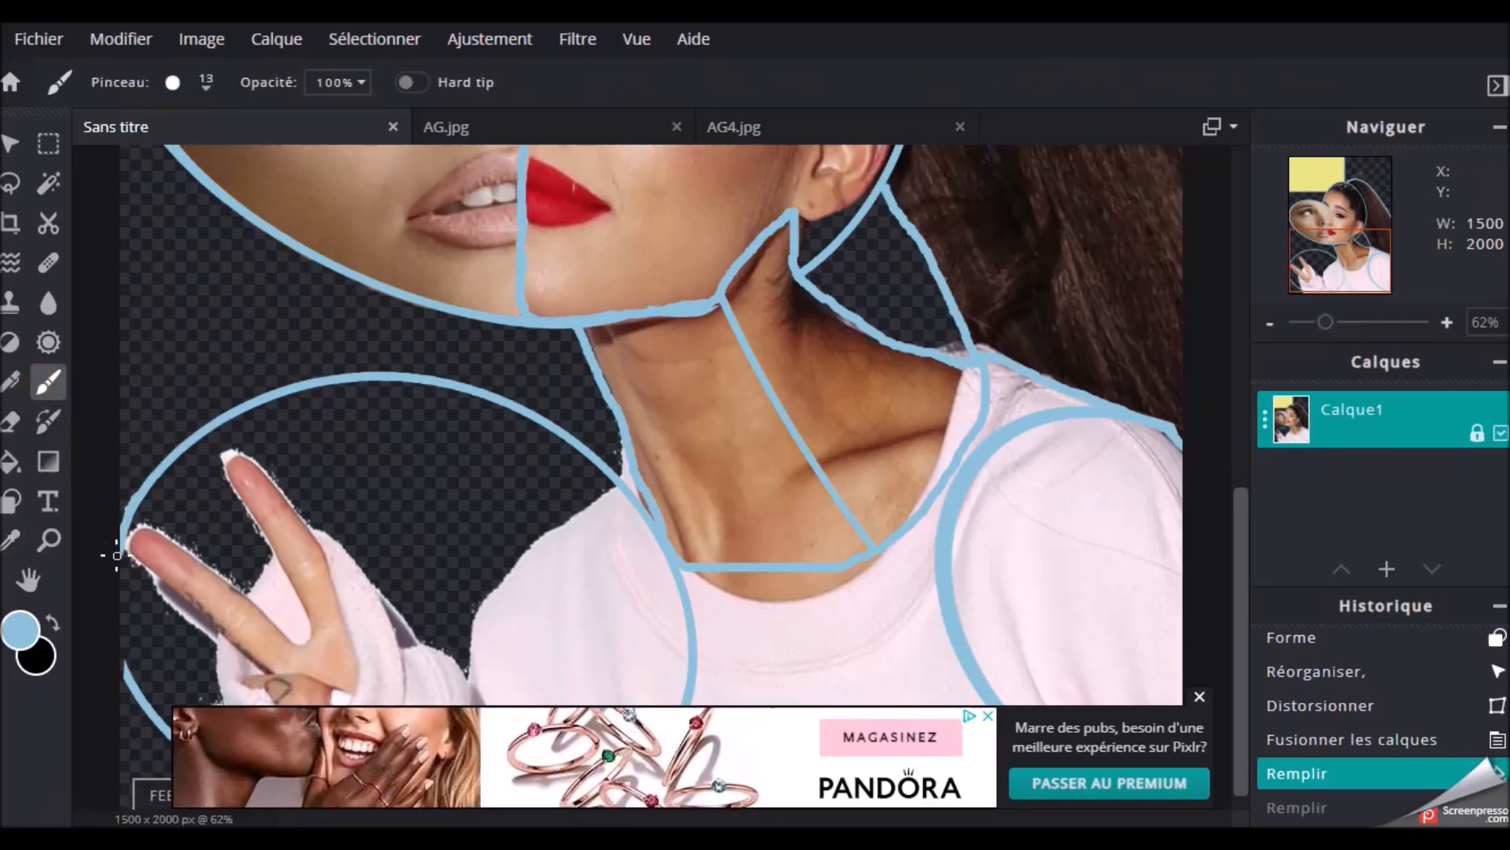
pyautogui.moveTo(114, 557)
pyautogui.mouseDown()
pyautogui.moveTo(114, 682)
pyautogui.moveTo(121, 663)
pyautogui.moveTo(129, 674)
pyautogui.mouseUp()
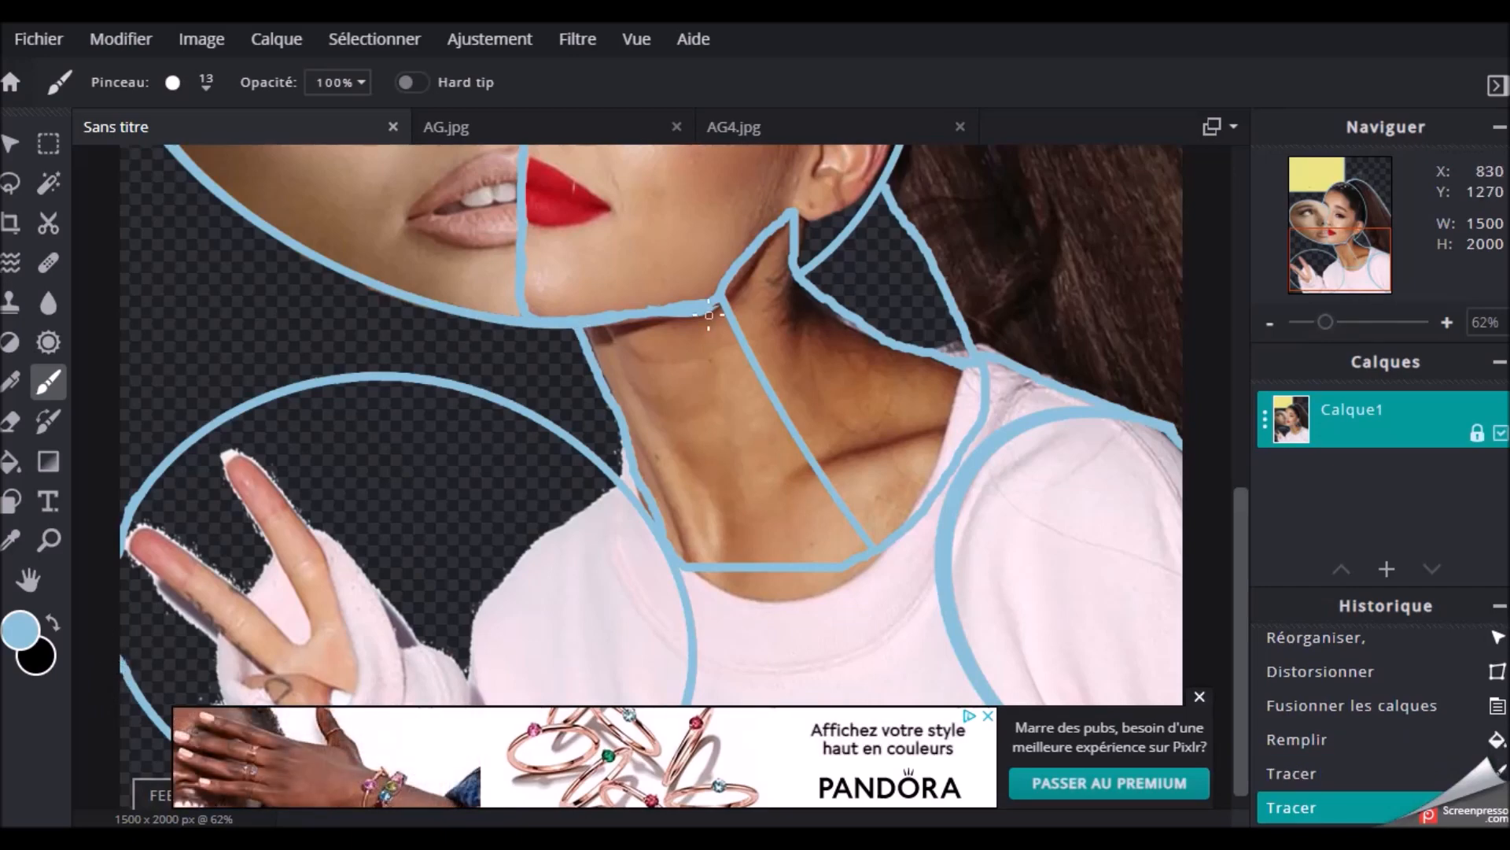
pyautogui.scroll(-5, 980, 338)
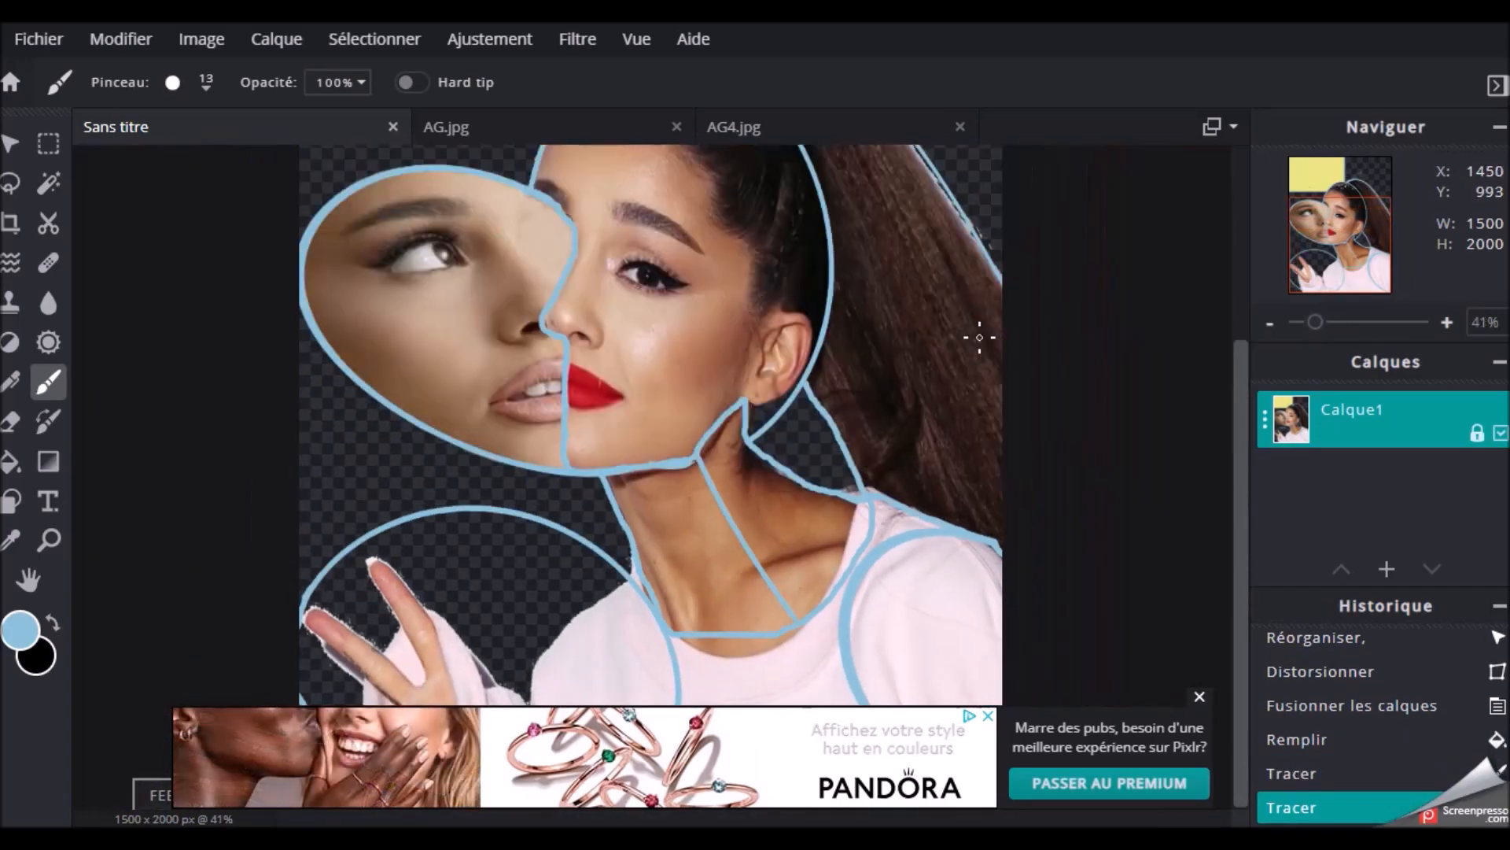
pyautogui.click(1199, 697)
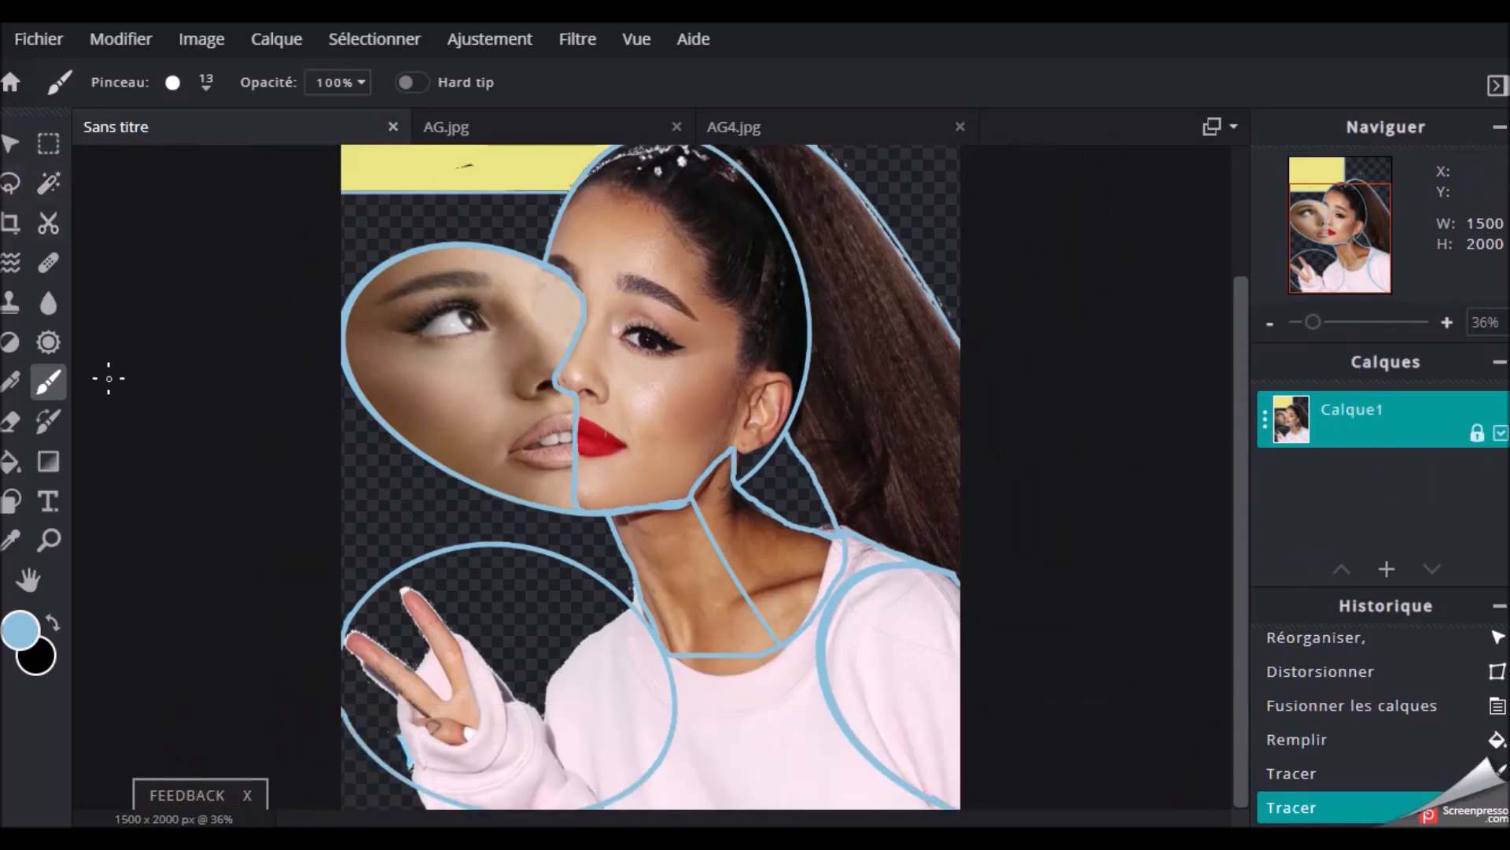
# Sample the yellow from the upper background and fill the empty section below the second face with it
pyautogui.click(12, 464)
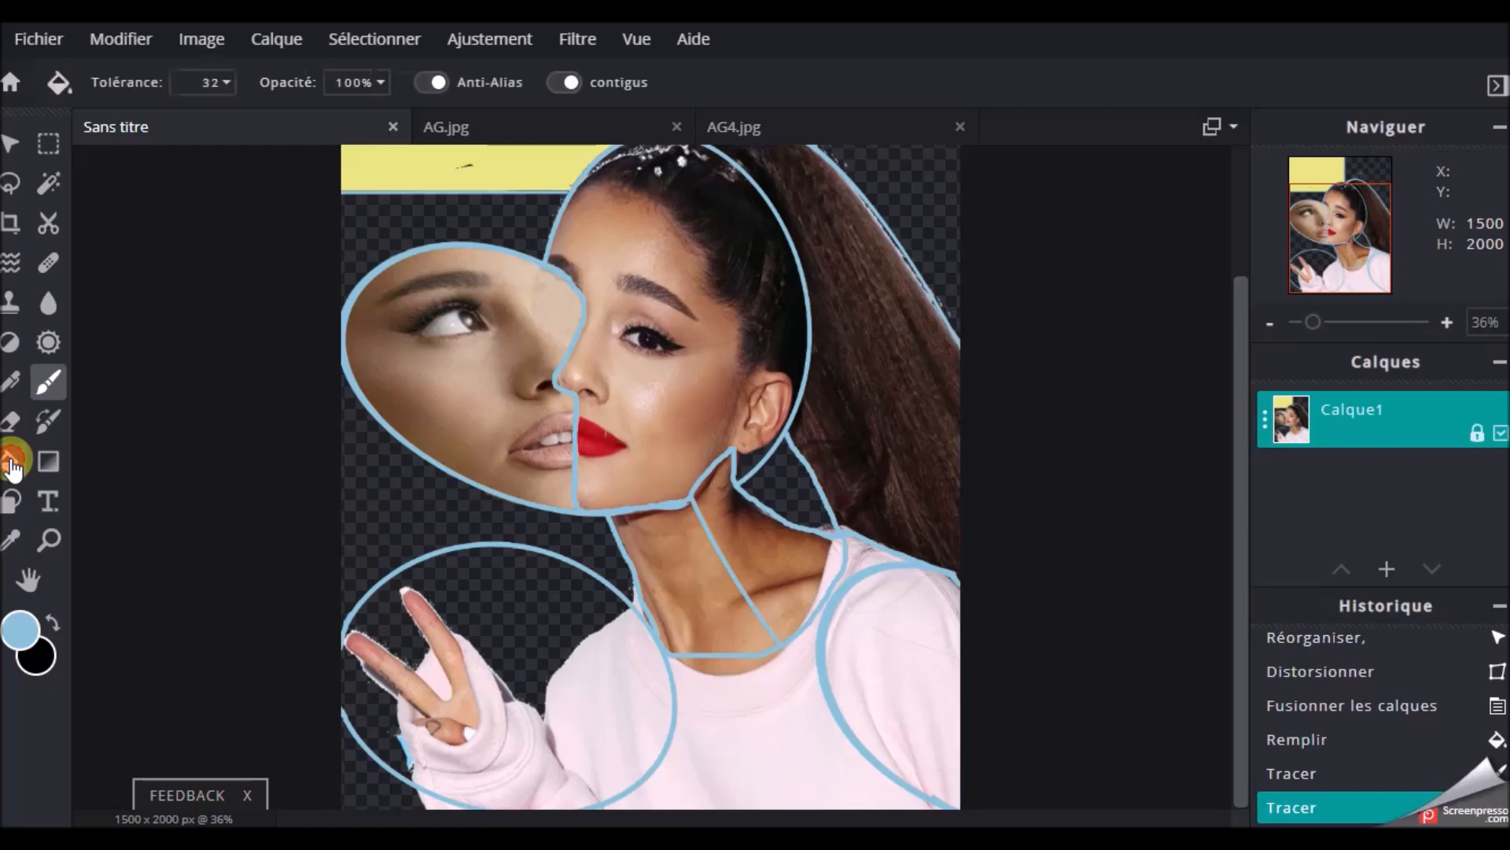
pyautogui.click(14, 540)
pyautogui.click(405, 161)
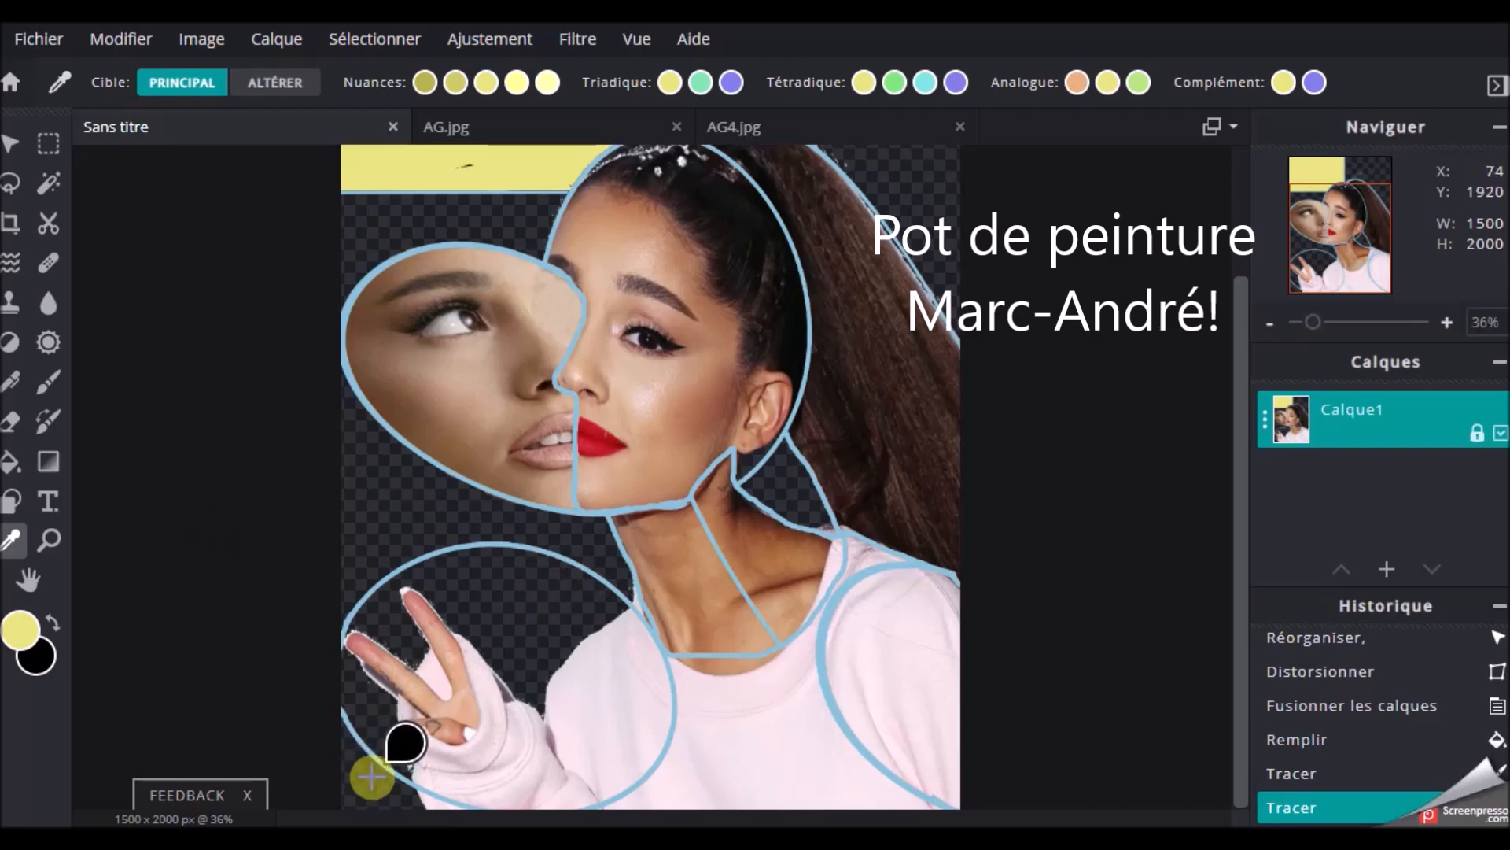
pyautogui.click(9, 632)
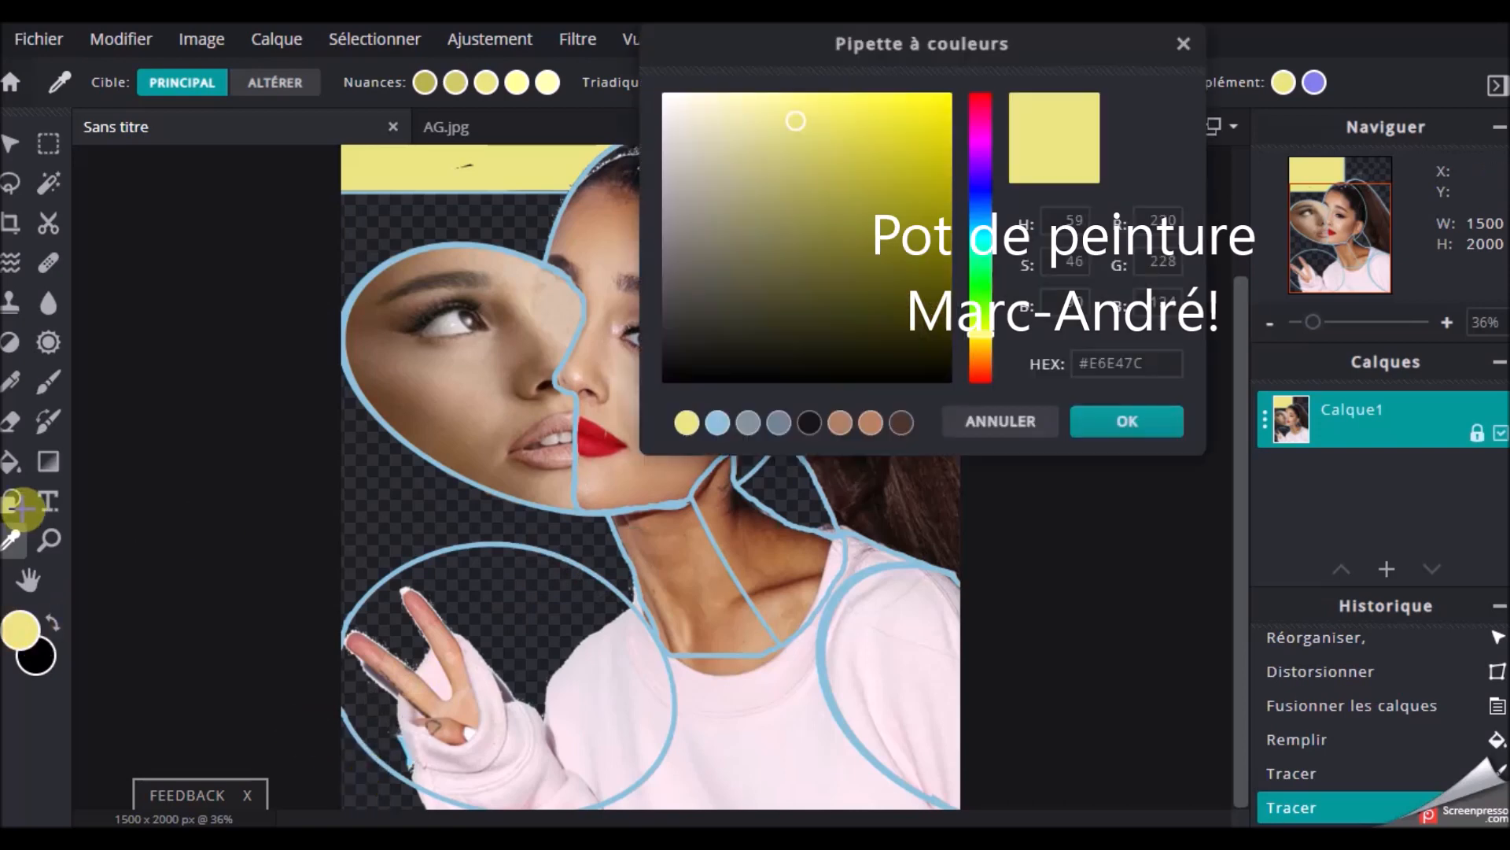
pyautogui.click(1108, 433)
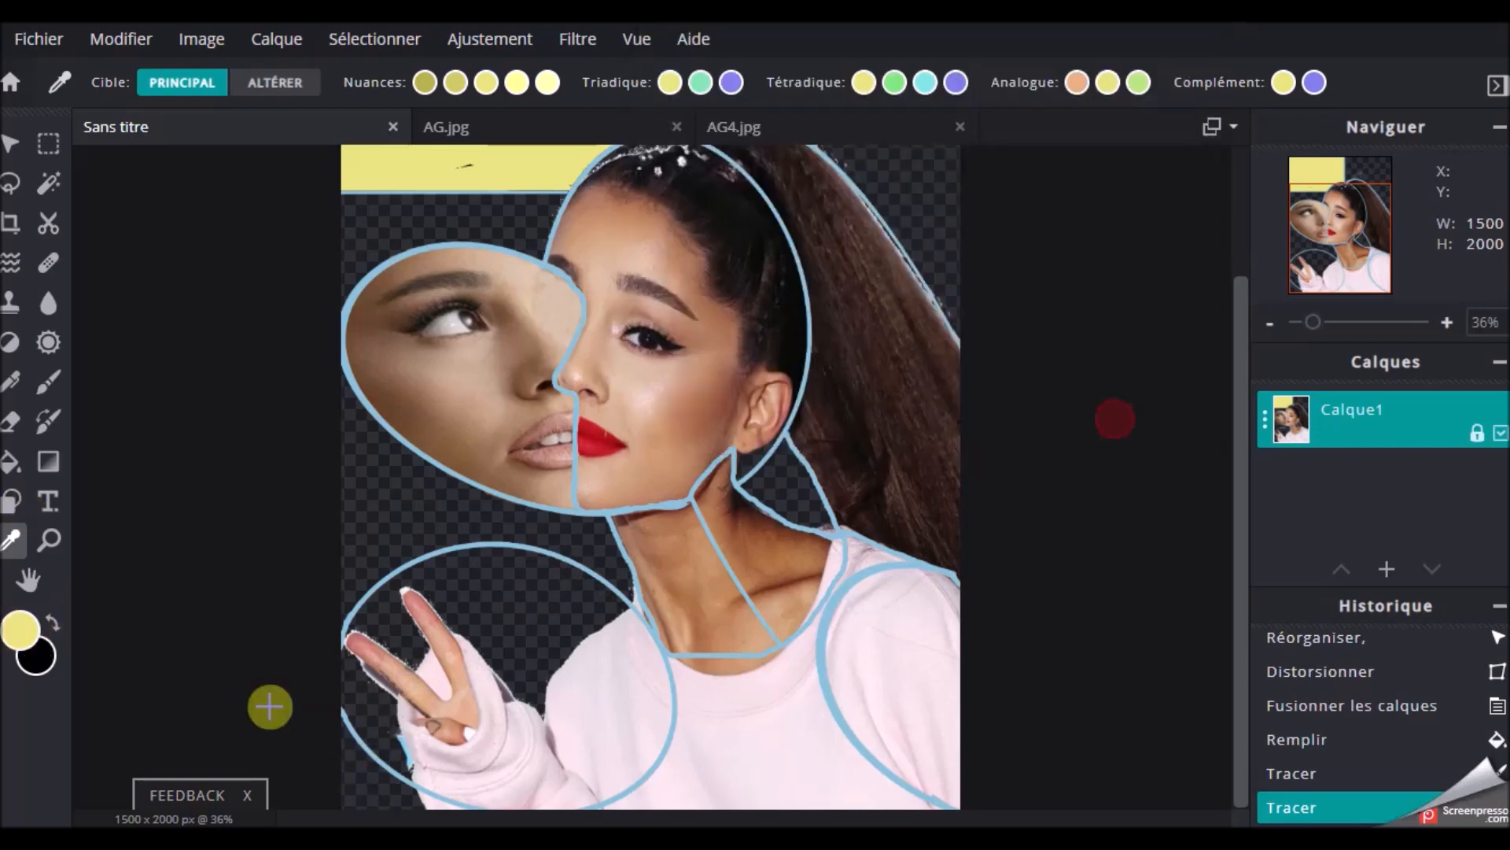
pyautogui.click(364, 779)
pyautogui.click(22, 634)
pyautogui.click(1086, 423)
pyautogui.click(384, 163)
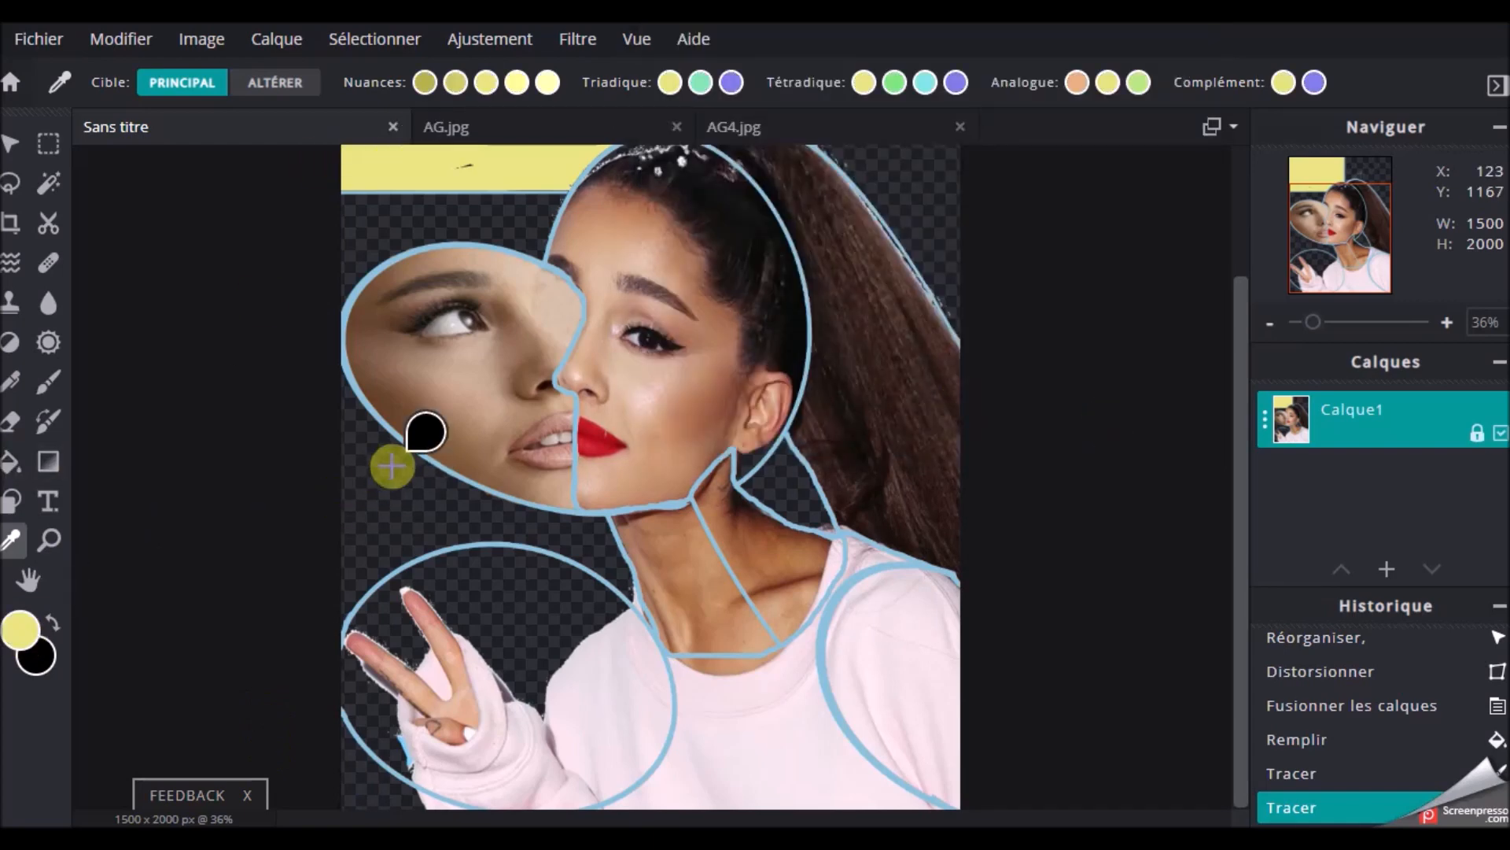
pyautogui.press('g')
pyautogui.click(401, 483)
# Choose an orange and fill the background behind the ponytail and the inside of the hand ellipse with it
pyautogui.scroll(2, 924, 215)
pyautogui.click(26, 636)
pyautogui.click(980, 141)
pyautogui.click(979, 351)
pyautogui.click(880, 116)
pyautogui.click(1125, 421)
pyautogui.click(897, 244)
pyautogui.click(546, 726)
pyautogui.scroll(-1, 810, 295)
pyautogui.click(24, 631)
pyautogui.click(977, 234)
pyautogui.click(823, 107)
pyautogui.click(1127, 422)
pyautogui.click(860, 354)
pyautogui.hotkey('ctrl', 'z')
# Choose a violet-blue and fill the band above the second face, the gap behind the neck and the area left of the hand
pyautogui.click(30, 642)
pyautogui.moveTo(984, 234); pyautogui.dragTo(985, 195)
pyautogui.click(1128, 422)
pyautogui.click(476, 342)
pyautogui.click(768, 560)
pyautogui.click(409, 755)
# Sample the orange background and fill the empty lower-left corner outside the hand ellipse with it
pyautogui.scroll(-1, 741, 232)
pyautogui.click(10, 540)
pyautogui.click(861, 197)
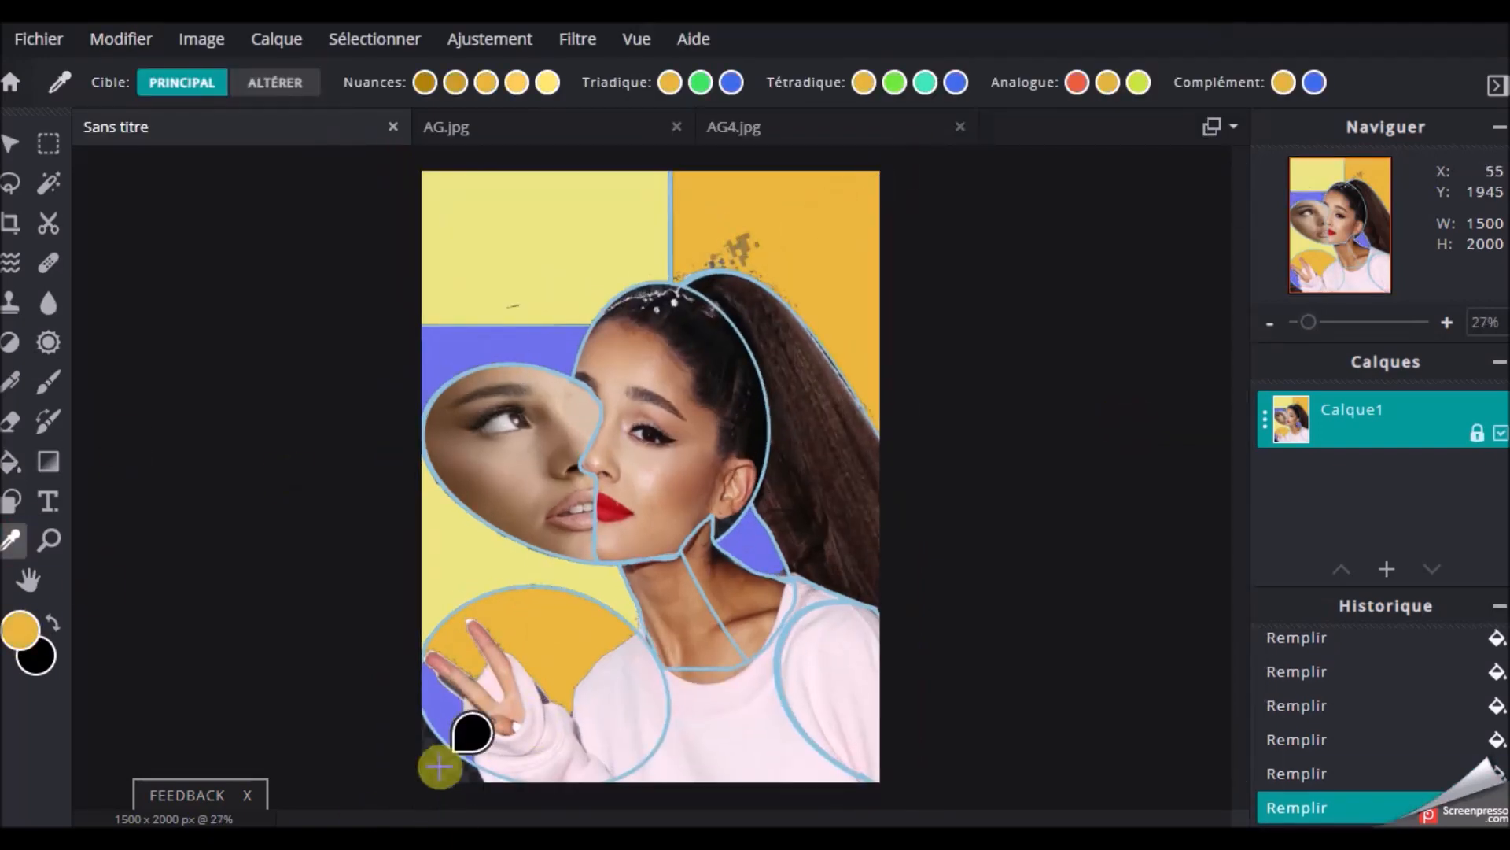
pyautogui.click(10, 462)
pyautogui.click(449, 760)
# Sample the background orange and paint over the grey specks above the ponytail with a size 191 brush
pyautogui.scroll(2, 537, 641)
pyautogui.click(10, 541)
pyautogui.click(48, 382)
pyautogui.click(779, 192)
pyautogui.click(206, 83)
pyautogui.moveTo(207, 171); pyautogui.dragTo(315, 171)
pyautogui.click(805, 169)
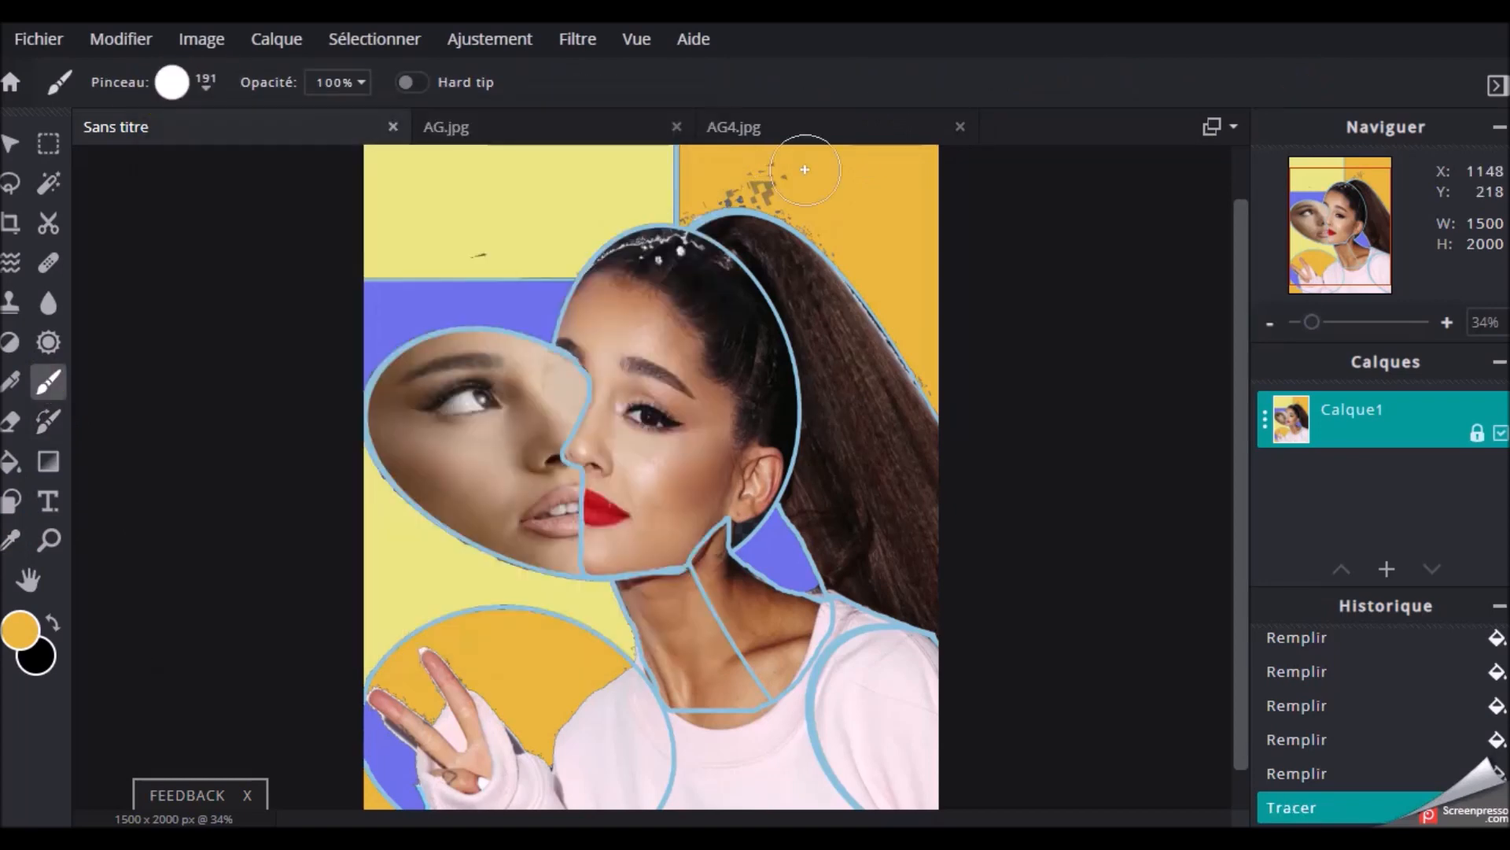
pyautogui.click(899, 279)
pyautogui.click(736, 185)
# Sample the sweater's pink and fill the skin strips outside the neckline outline with it
pyautogui.scroll(-2, 550, 657)
pyautogui.scroll(1, 550, 658)
pyautogui.click(10, 541)
pyautogui.click(710, 630)
pyautogui.click(710, 745)
pyautogui.click(11, 461)
pyautogui.click(710, 732)
pyautogui.click(711, 720)
pyautogui.click(830, 638)
# Sample the neck's brown skin tone and fill the sliver between the neck and the sweater outline with it
pyautogui.click(10, 540)
pyautogui.click(797, 630)
pyautogui.click(10, 461)
pyautogui.click(813, 626)
# Sample a colour from the picture and touch up the edges of the filled sections with a smaller brush
pyautogui.moveTo(1310, 321); pyautogui.dragTo(1330, 321)
pyautogui.moveTo(1341, 245); pyautogui.dragTo(1340, 239)
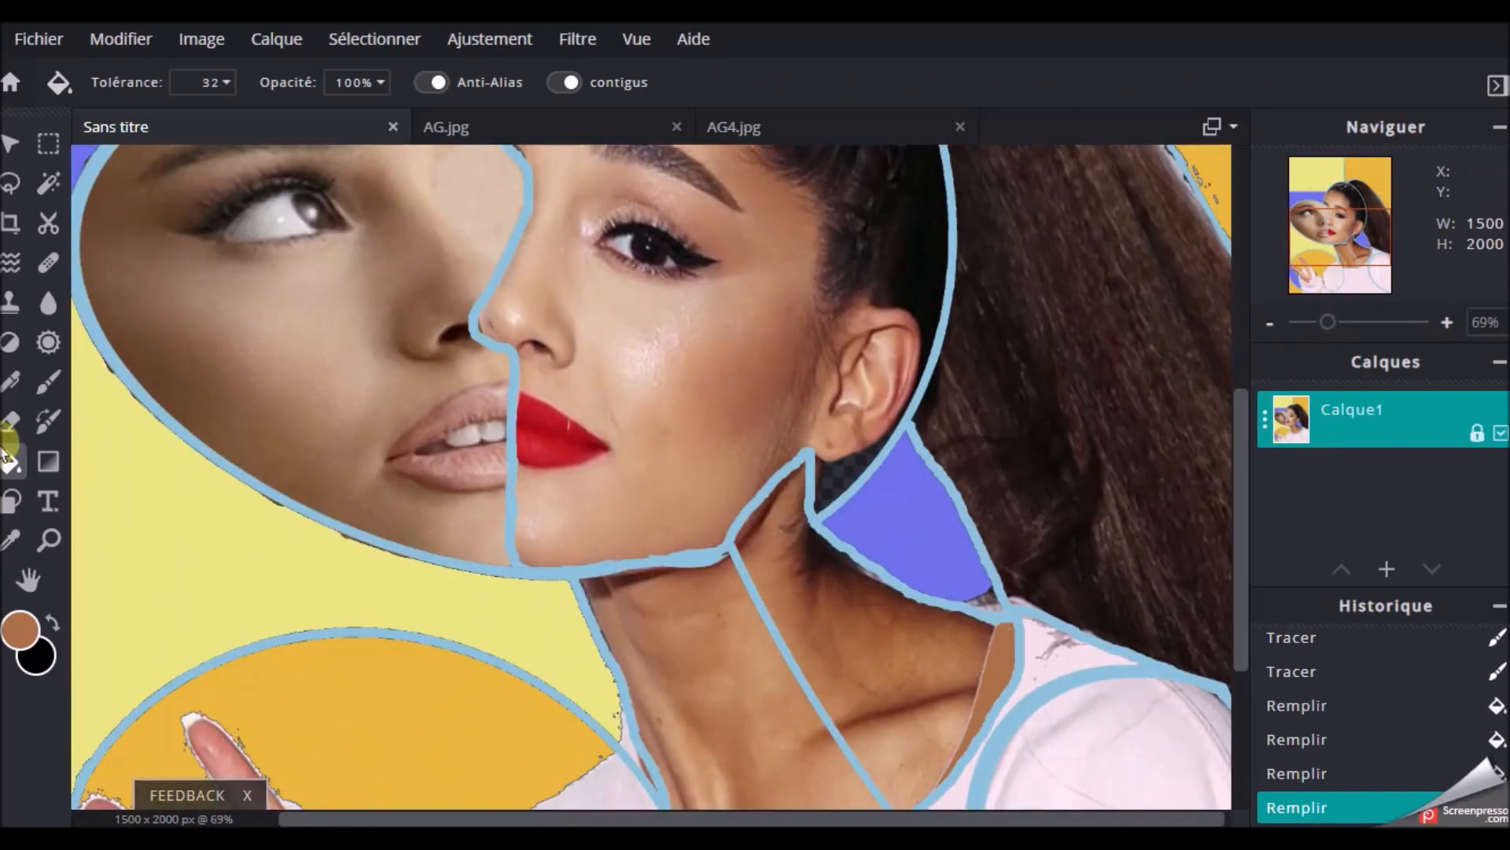
pyautogui.moveTo(1330, 322); pyautogui.dragTo(1348, 321)
pyautogui.click(10, 541)
pyautogui.click(252, 746)
pyautogui.moveTo(1362, 231); pyautogui.dragTo(1337, 223)
pyautogui.click(48, 382)
pyautogui.click(188, 82)
pyautogui.moveTo(226, 165); pyautogui.dragTo(192, 166)
pyautogui.click(93, 523)
pyautogui.click(102, 576)
# Sample the background orange and paint over leftover marks near the hair with a square size 10 brush
pyautogui.moveTo(1349, 322); pyautogui.dragTo(1318, 322)
pyautogui.moveTo(1341, 226); pyautogui.dragTo(1341, 208)
pyautogui.click(11, 541)
pyautogui.click(741, 203)
pyautogui.moveTo(1318, 322); pyautogui.dragTo(1350, 322)
pyautogui.moveTo(1341, 209); pyautogui.dragTo(1343, 190)
pyautogui.click(48, 382)
pyautogui.click(962, 210)
pyautogui.click(181, 83)
pyautogui.click(271, 583)
pyautogui.moveTo(707, 285); pyautogui.dragTo(718, 294)
# Sample the brown skin tone and fill the right-hand section of the neck with it
pyautogui.scroll(-7, 786, 245)
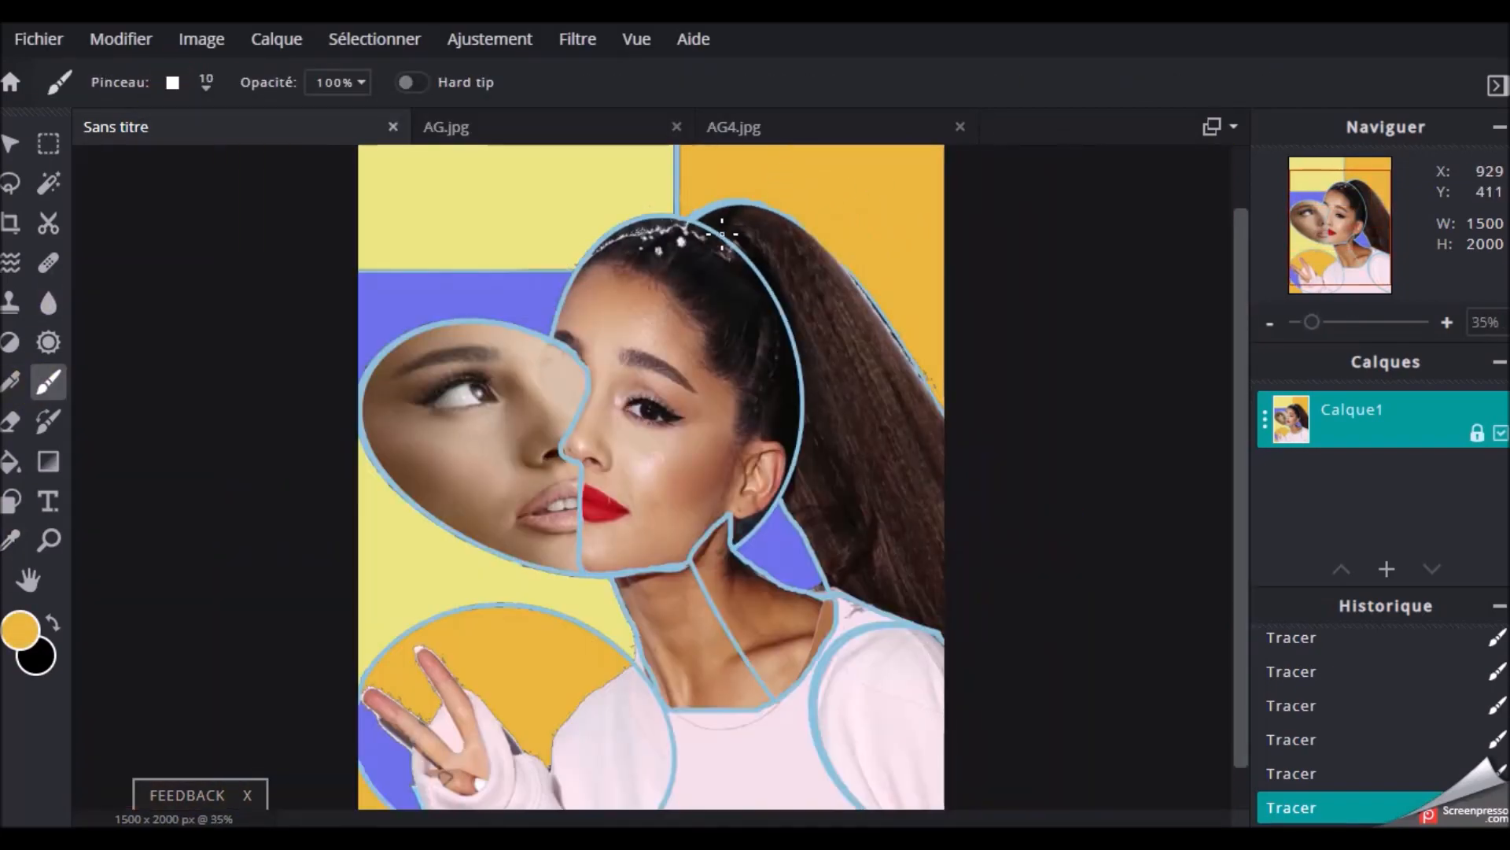
pyautogui.click(11, 540)
pyautogui.click(712, 576)
pyautogui.click(11, 462)
pyautogui.click(761, 622)
pyautogui.click(775, 664)
pyautogui.click(739, 573)
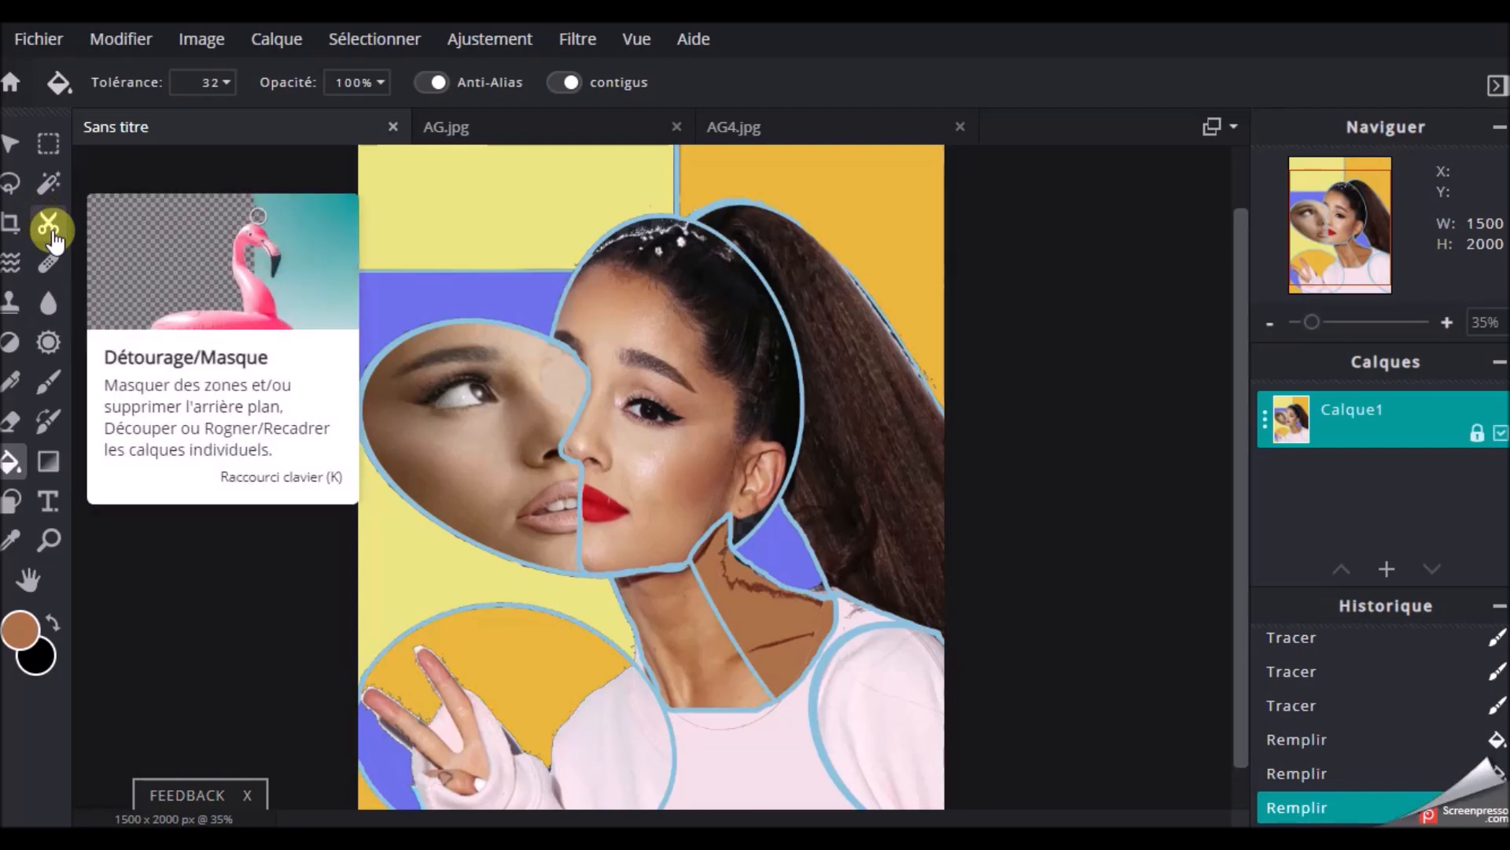
# Open the image black-white-organic-swirls-seamless-pattern-vector-5276206
pyautogui.click(37, 40)
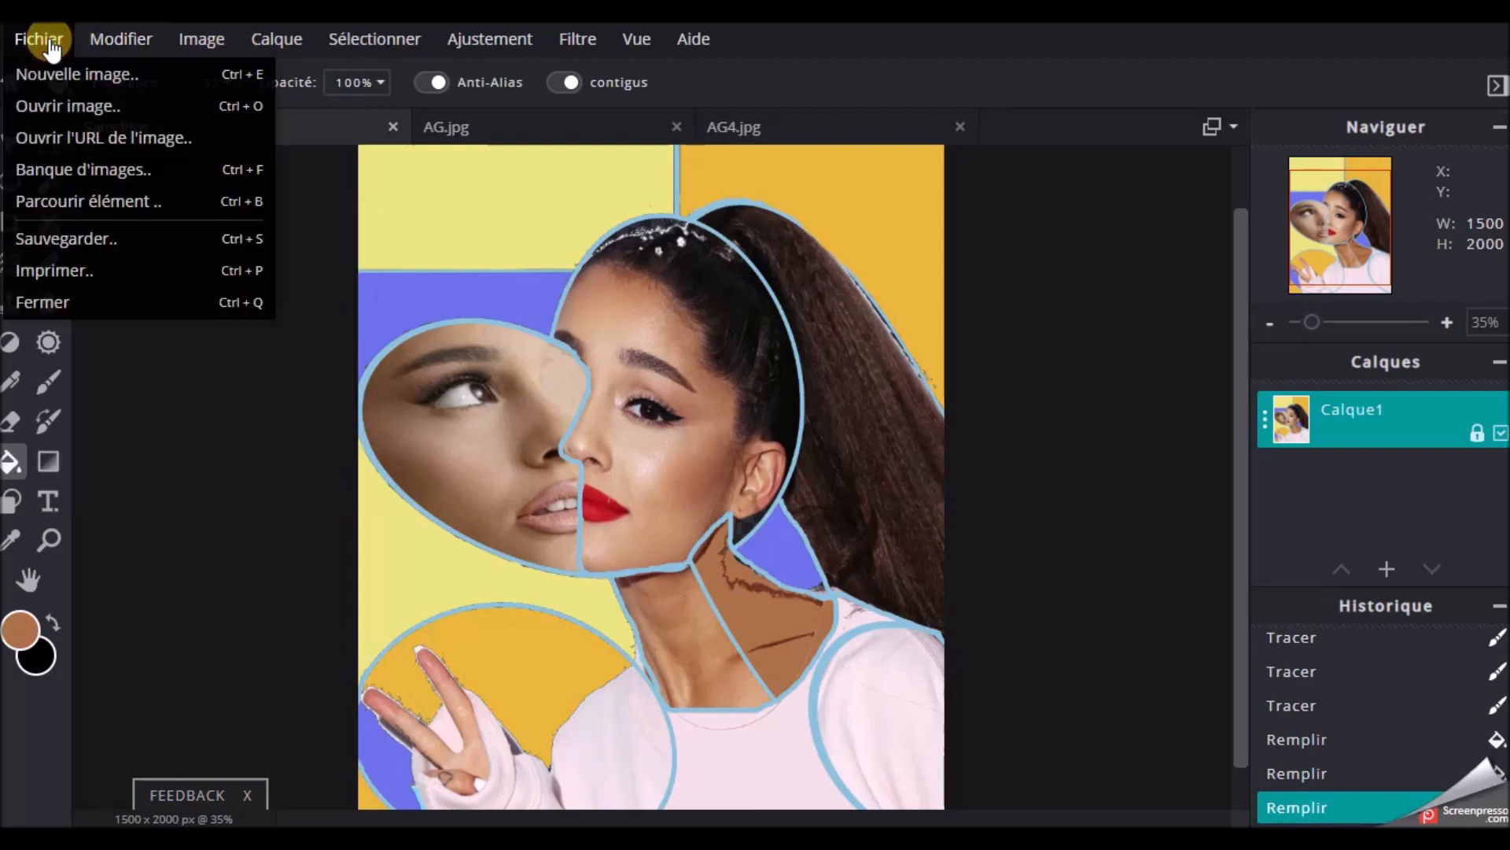
pyautogui.click(43, 106)
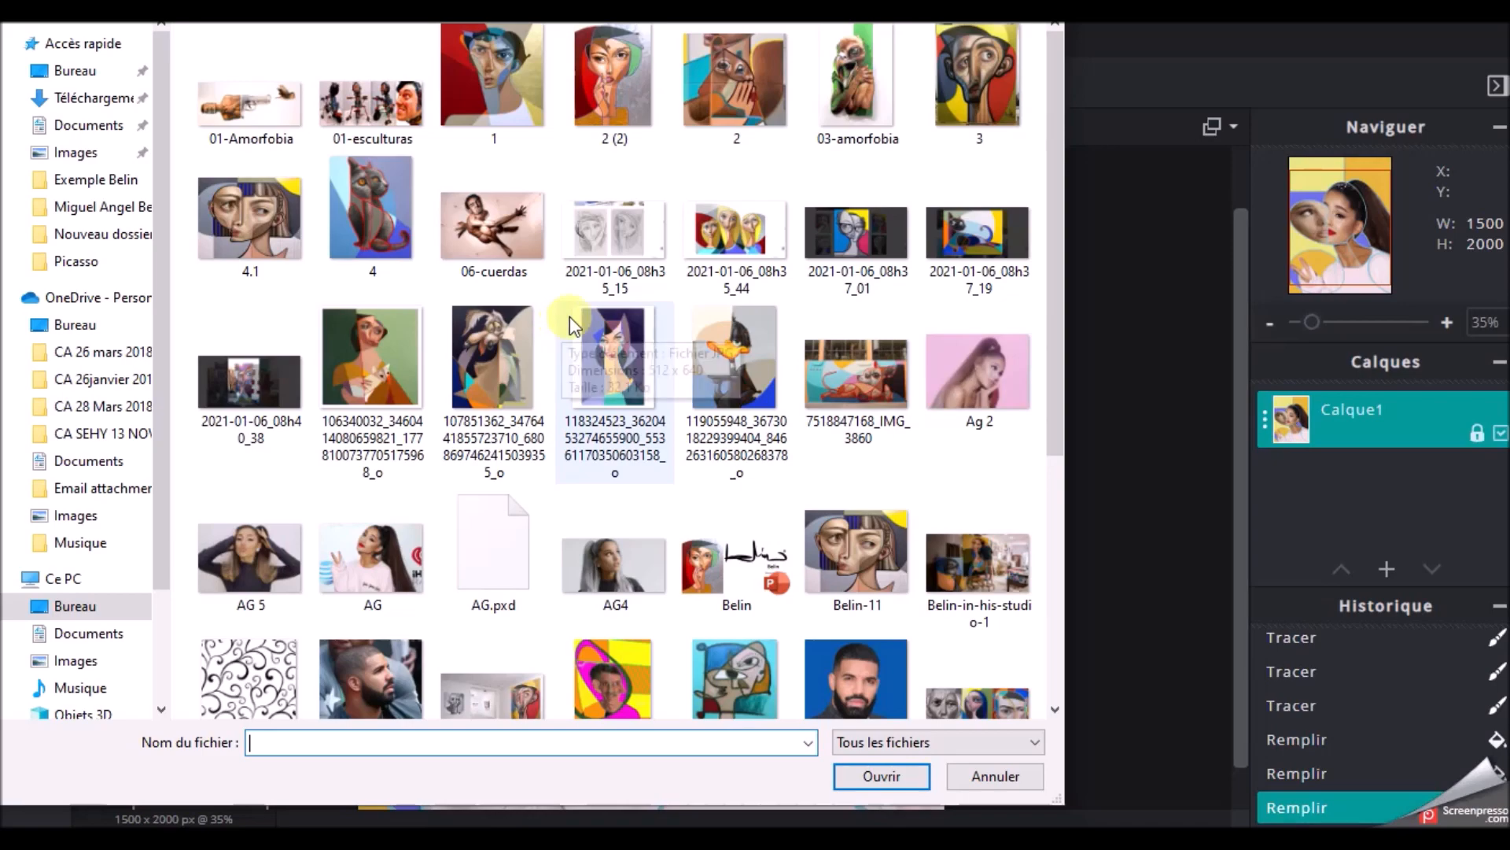
pyautogui.scroll(-5, 562, 324)
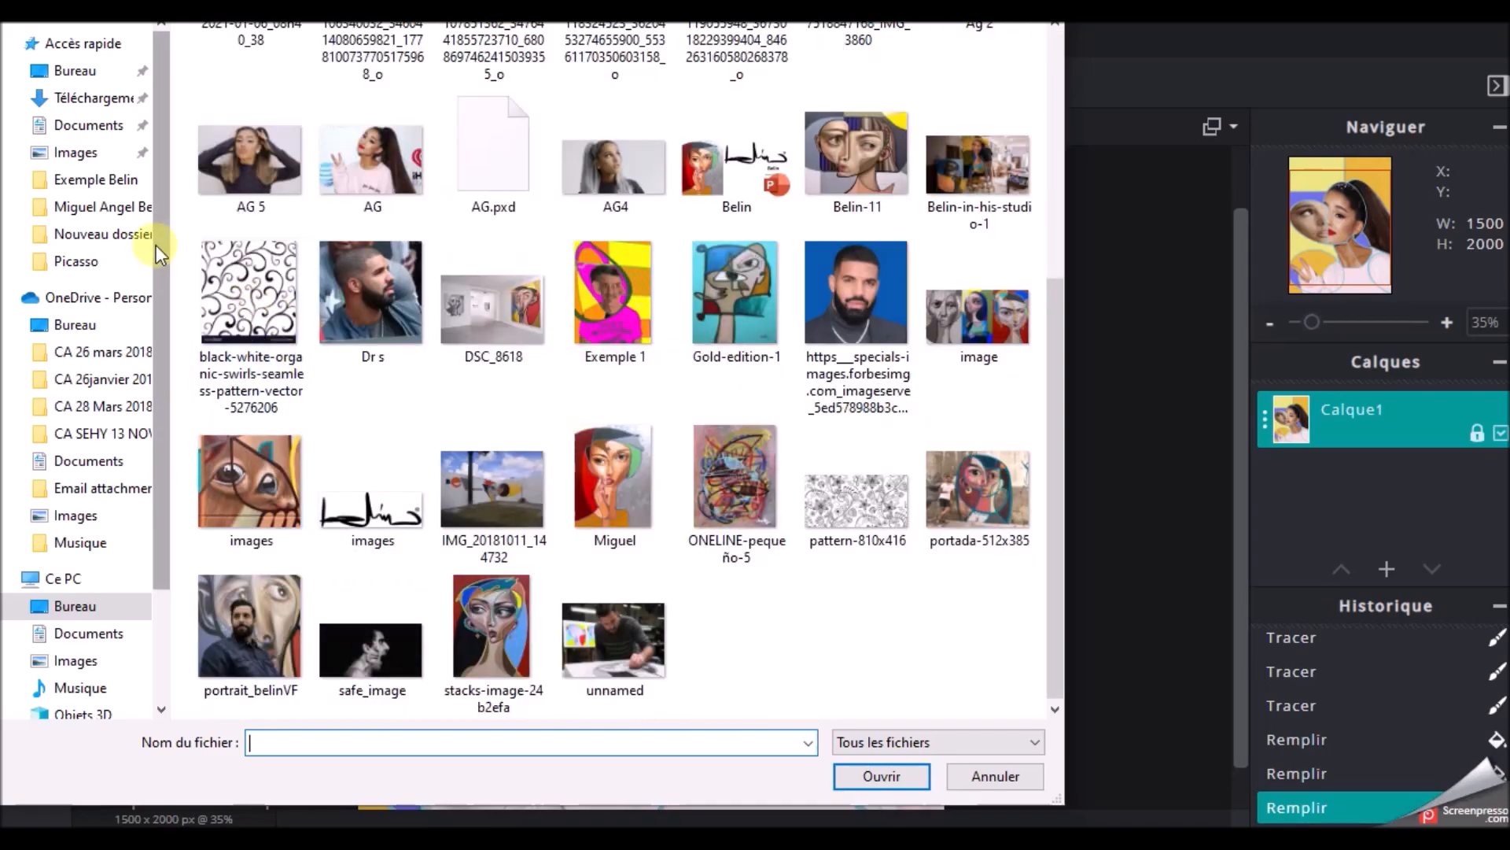
pyautogui.click(251, 305)
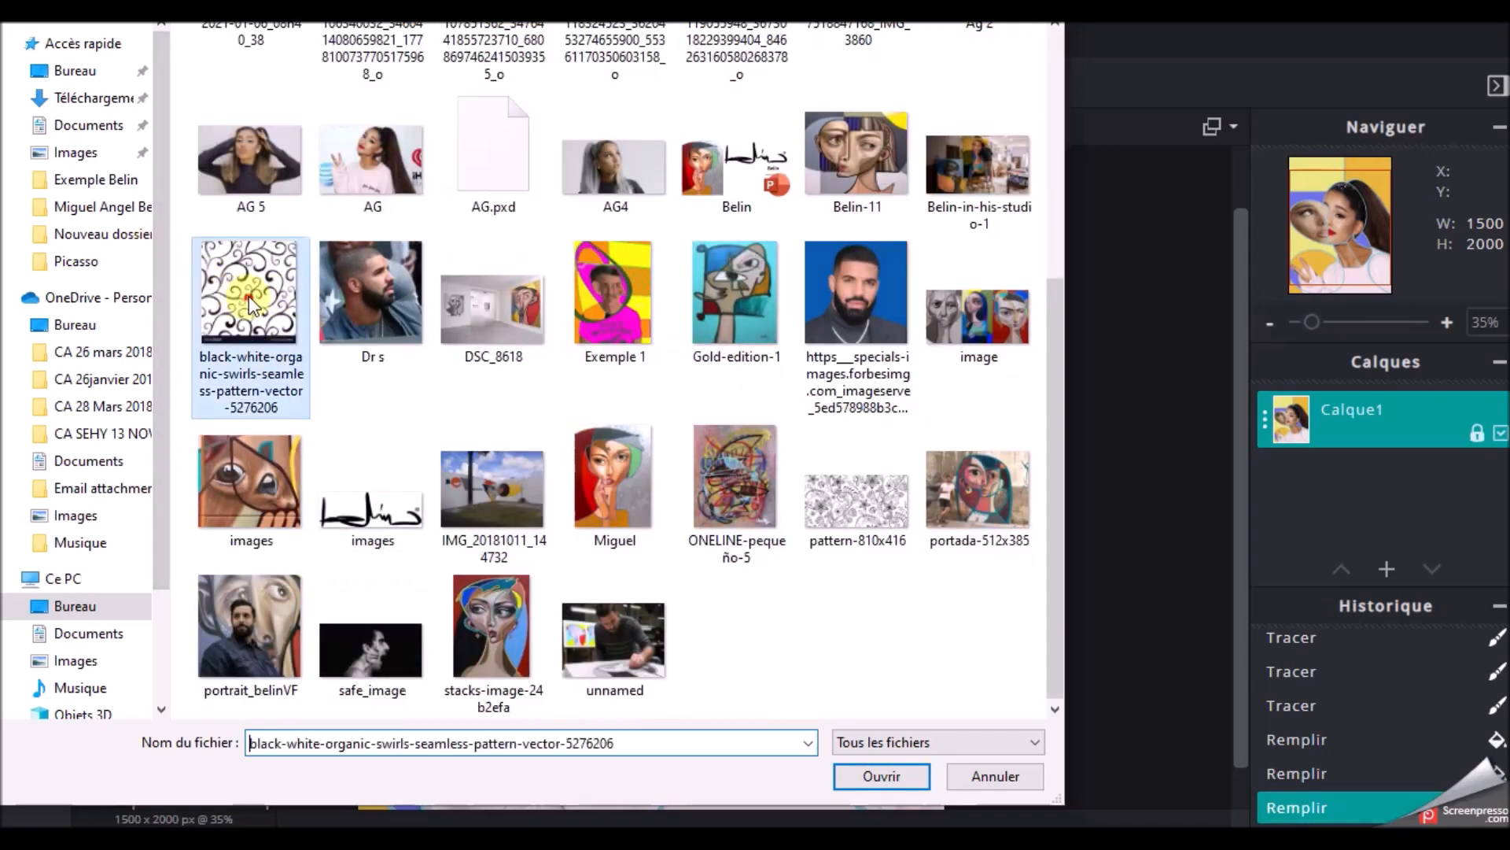
pyautogui.click(883, 777)
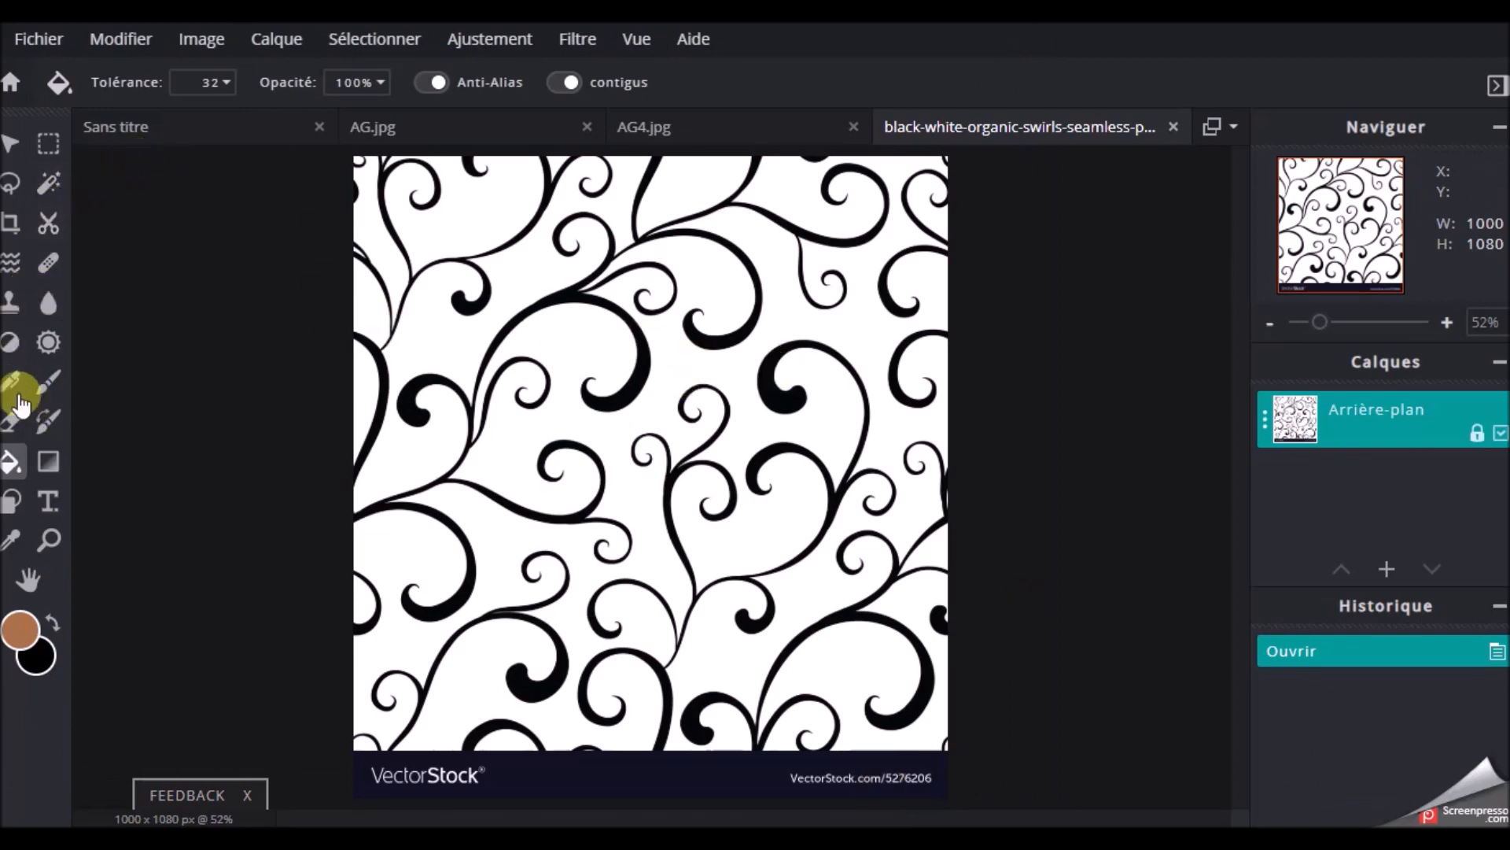
# Select the black swirl shapes across the pattern with the Magic Wand at tolerance 10, adding each swirl to the selection
pyautogui.click(47, 187)
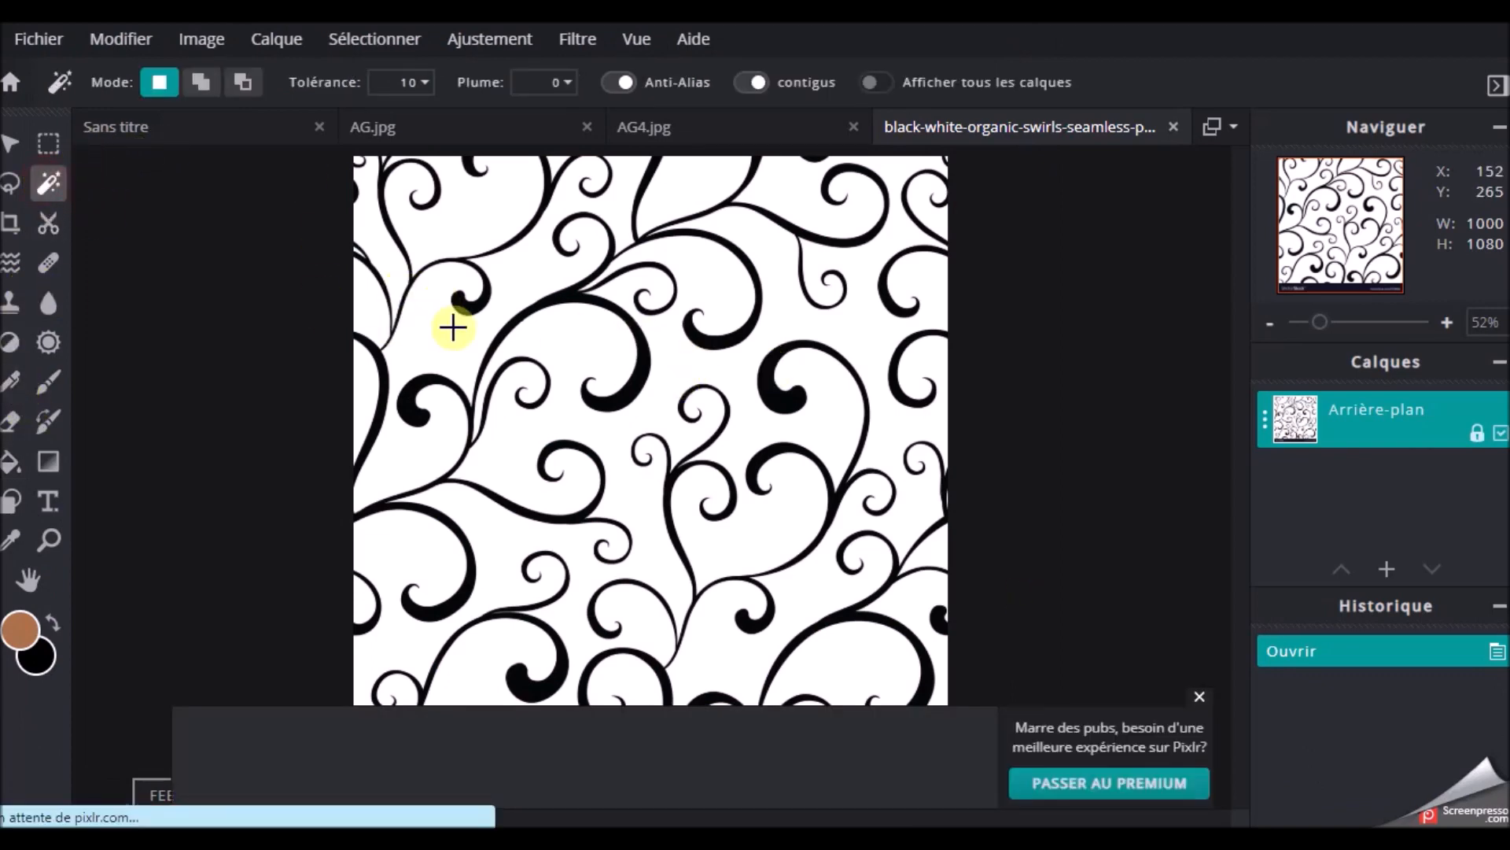
pyautogui.click(525, 310)
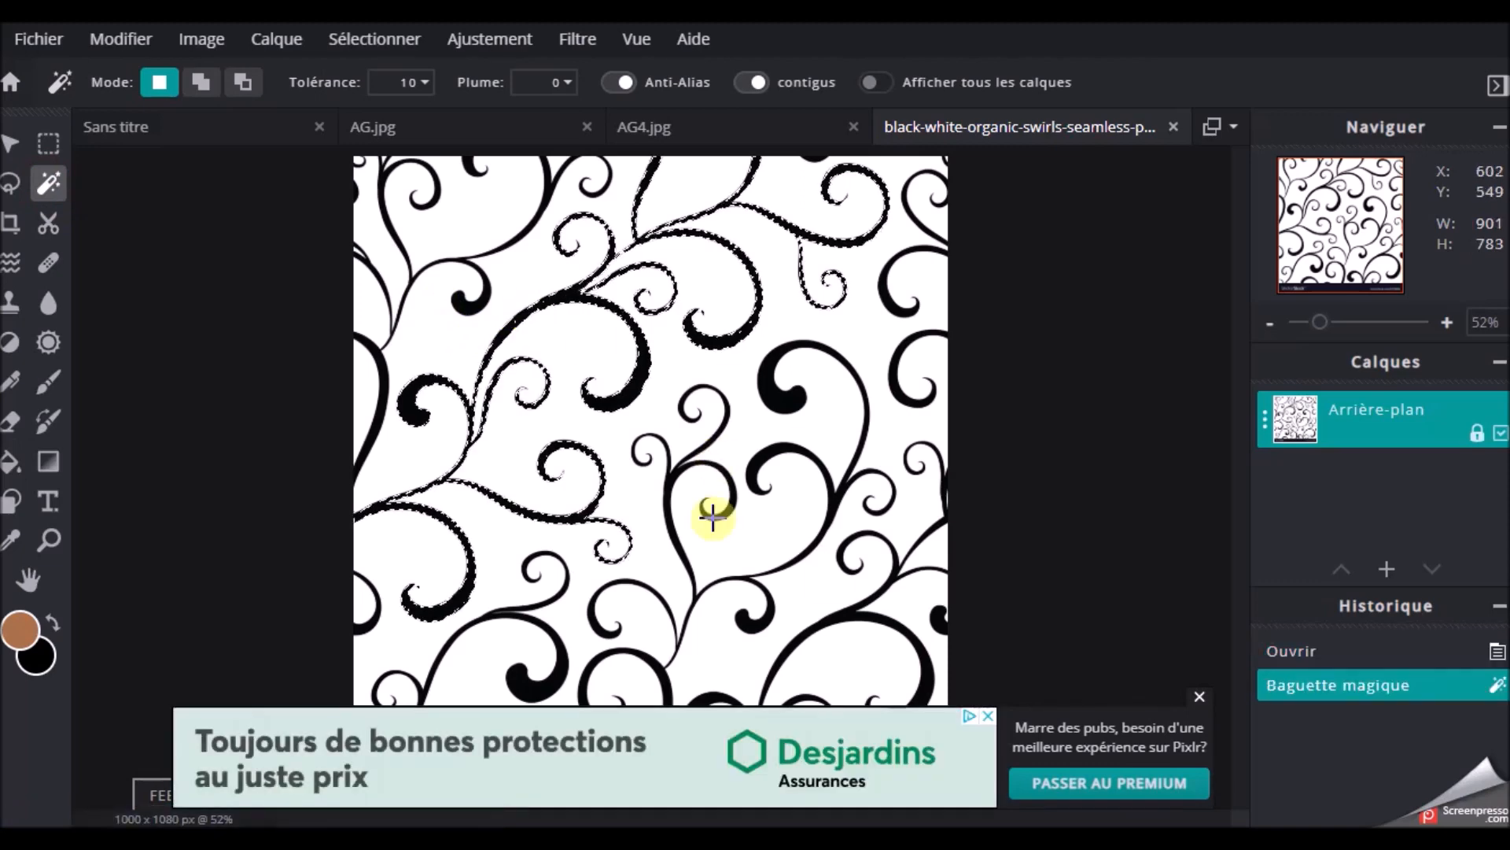
pyautogui.click(1200, 696)
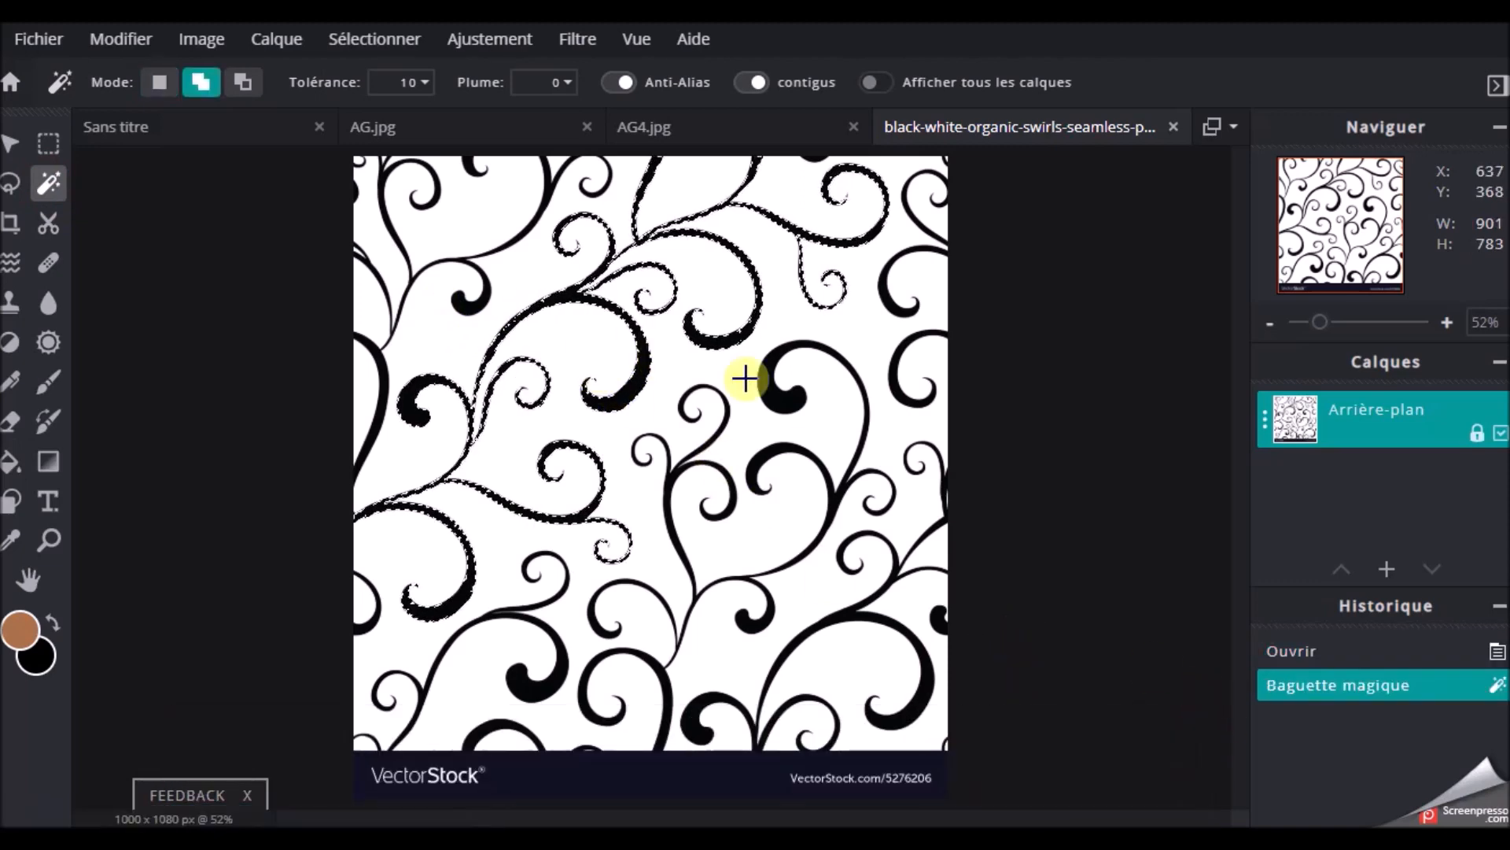
pyautogui.keyDown('shift'); pyautogui.click(770, 389); pyautogui.keyUp('shift')
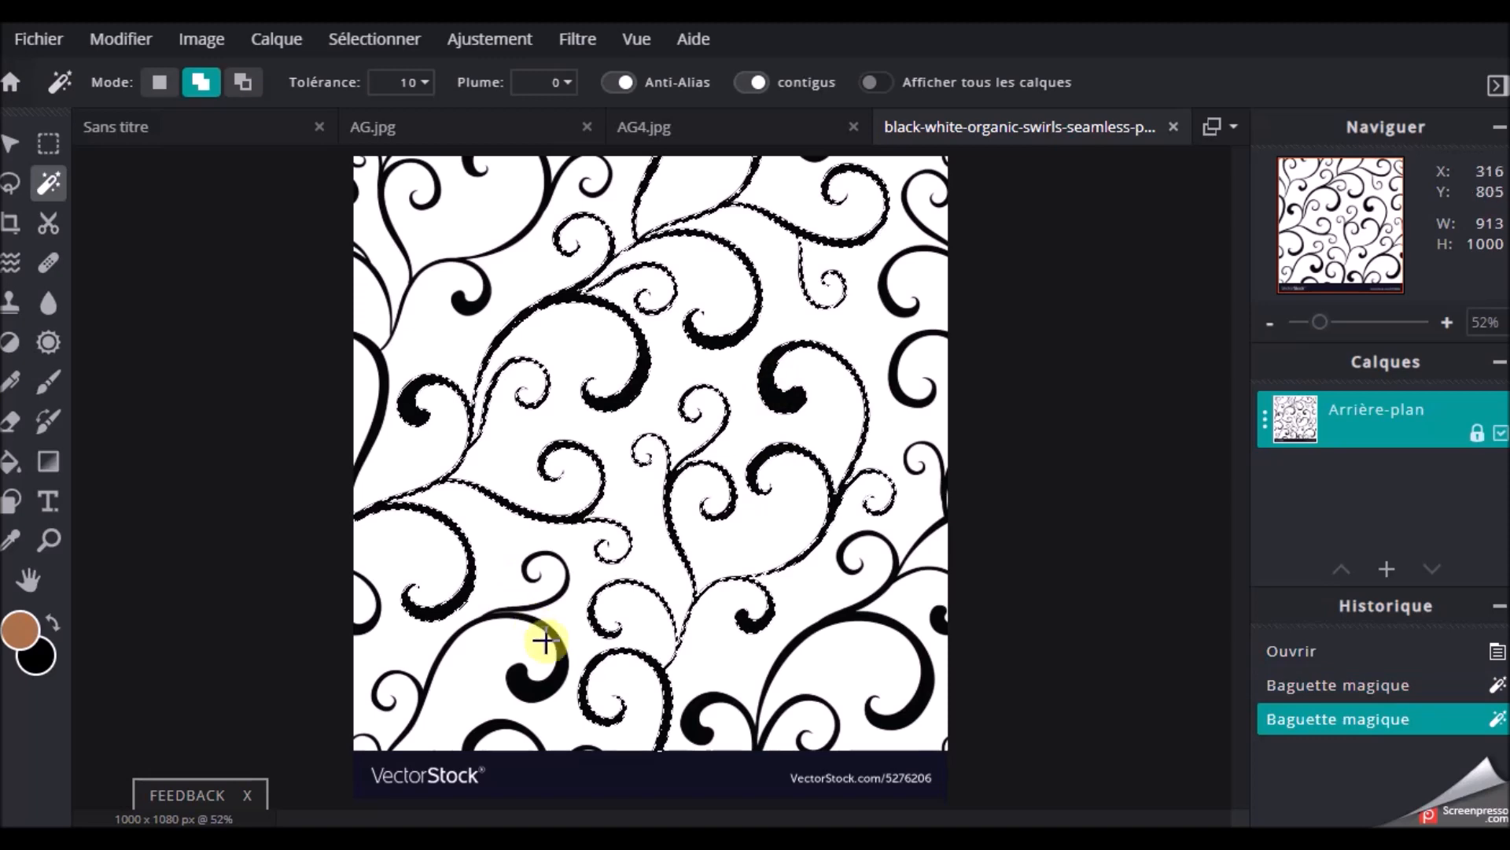
pyautogui.keyDown('shift'); pyautogui.click(538, 689); pyautogui.keyUp('shift')
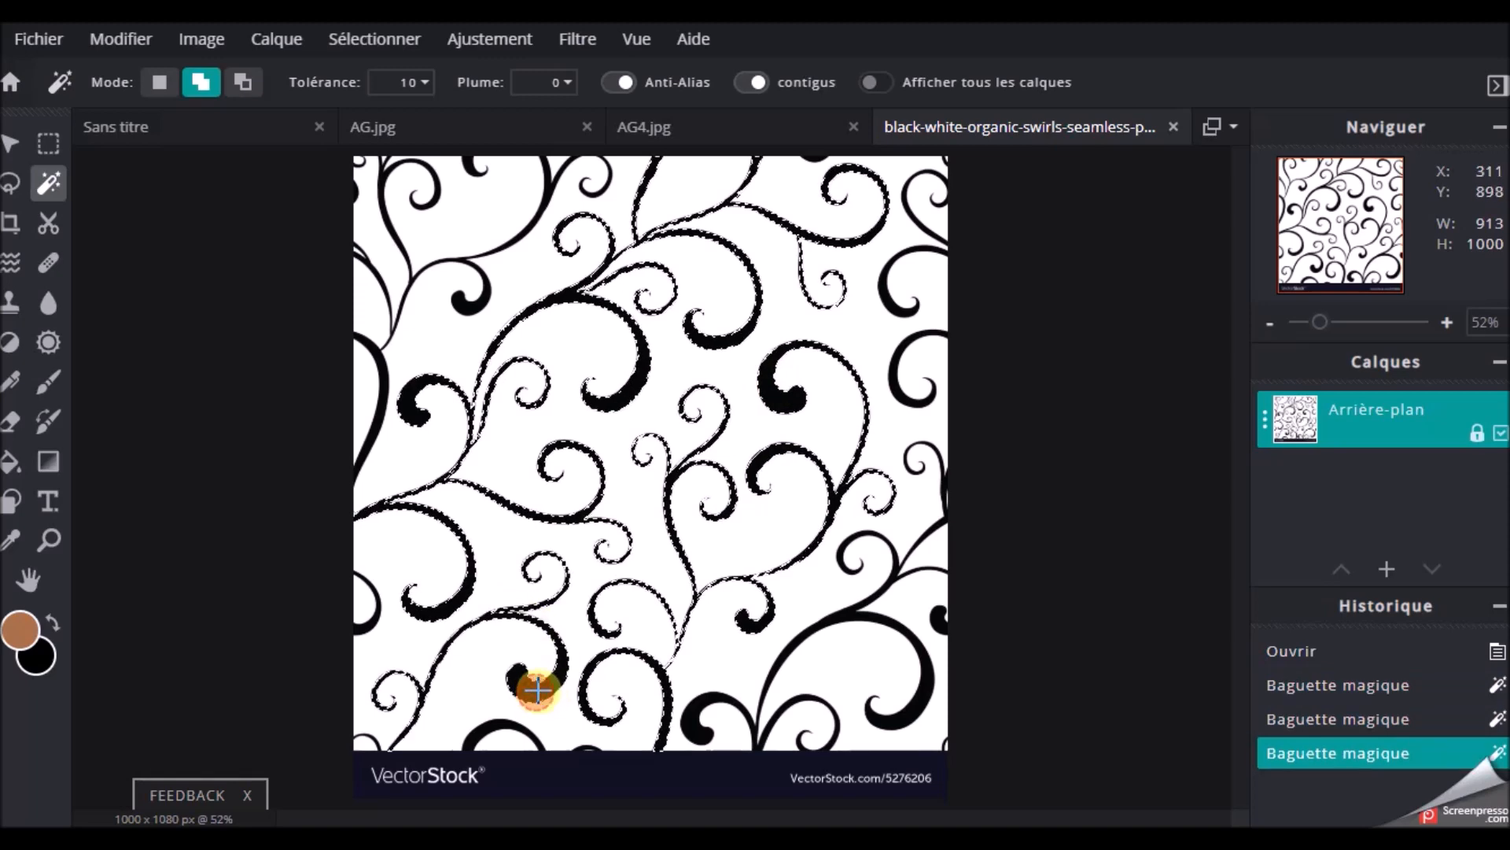
pyautogui.click(465, 297)
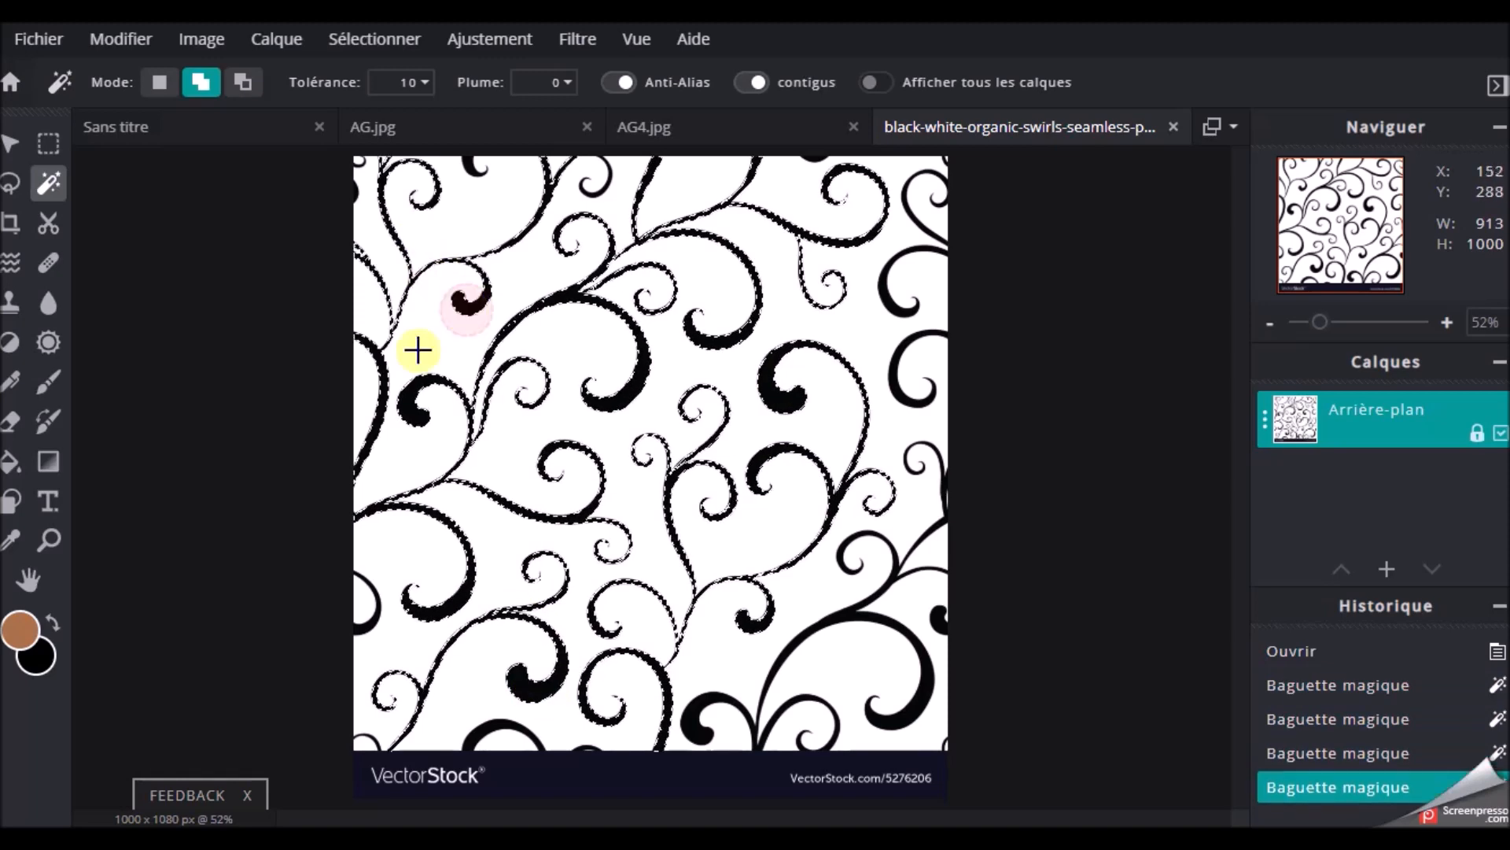
pyautogui.click(895, 303)
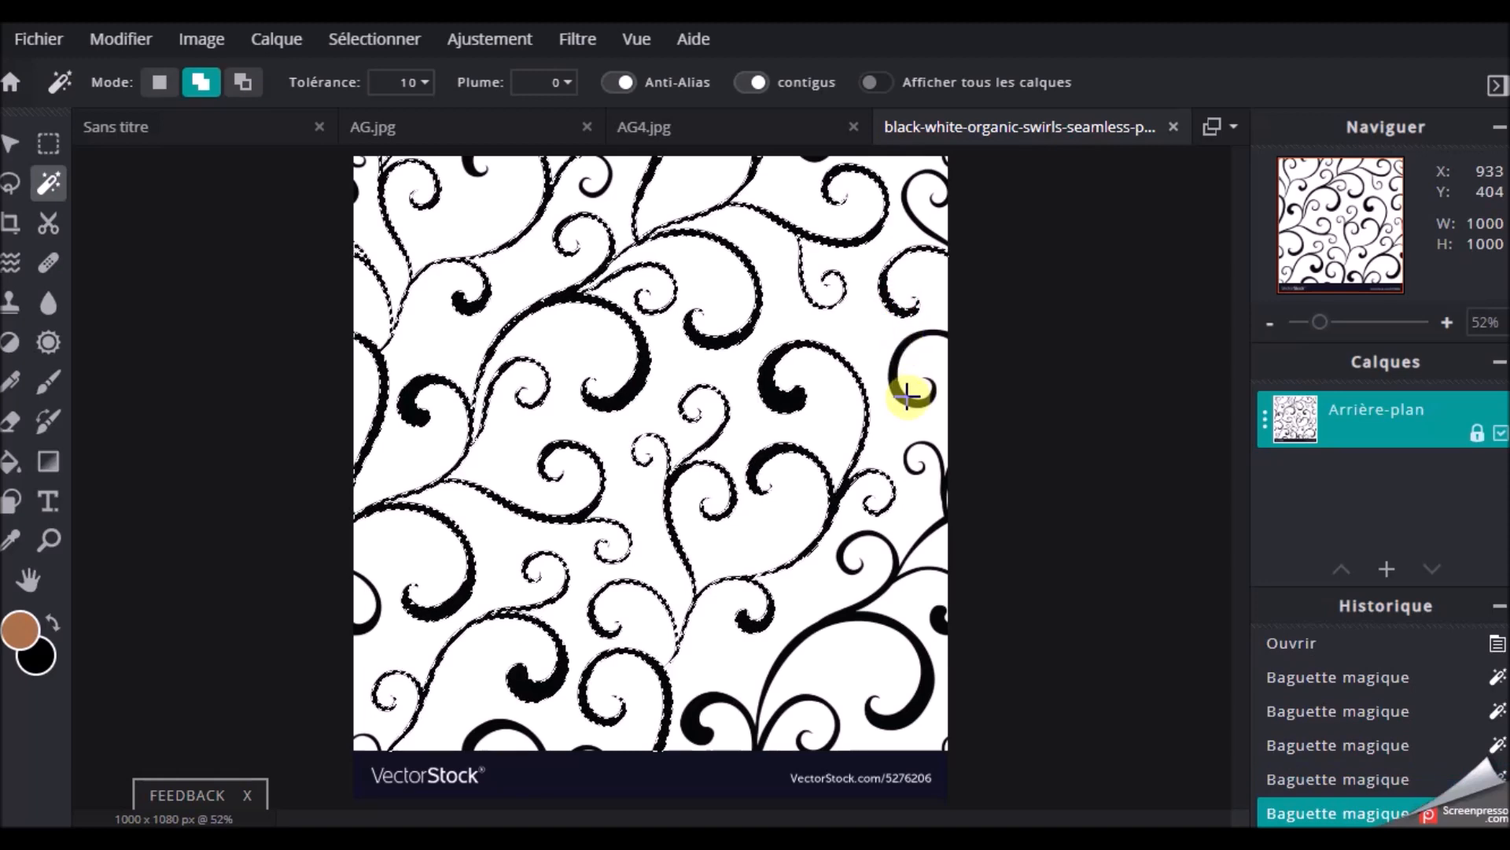
pyautogui.click(907, 395)
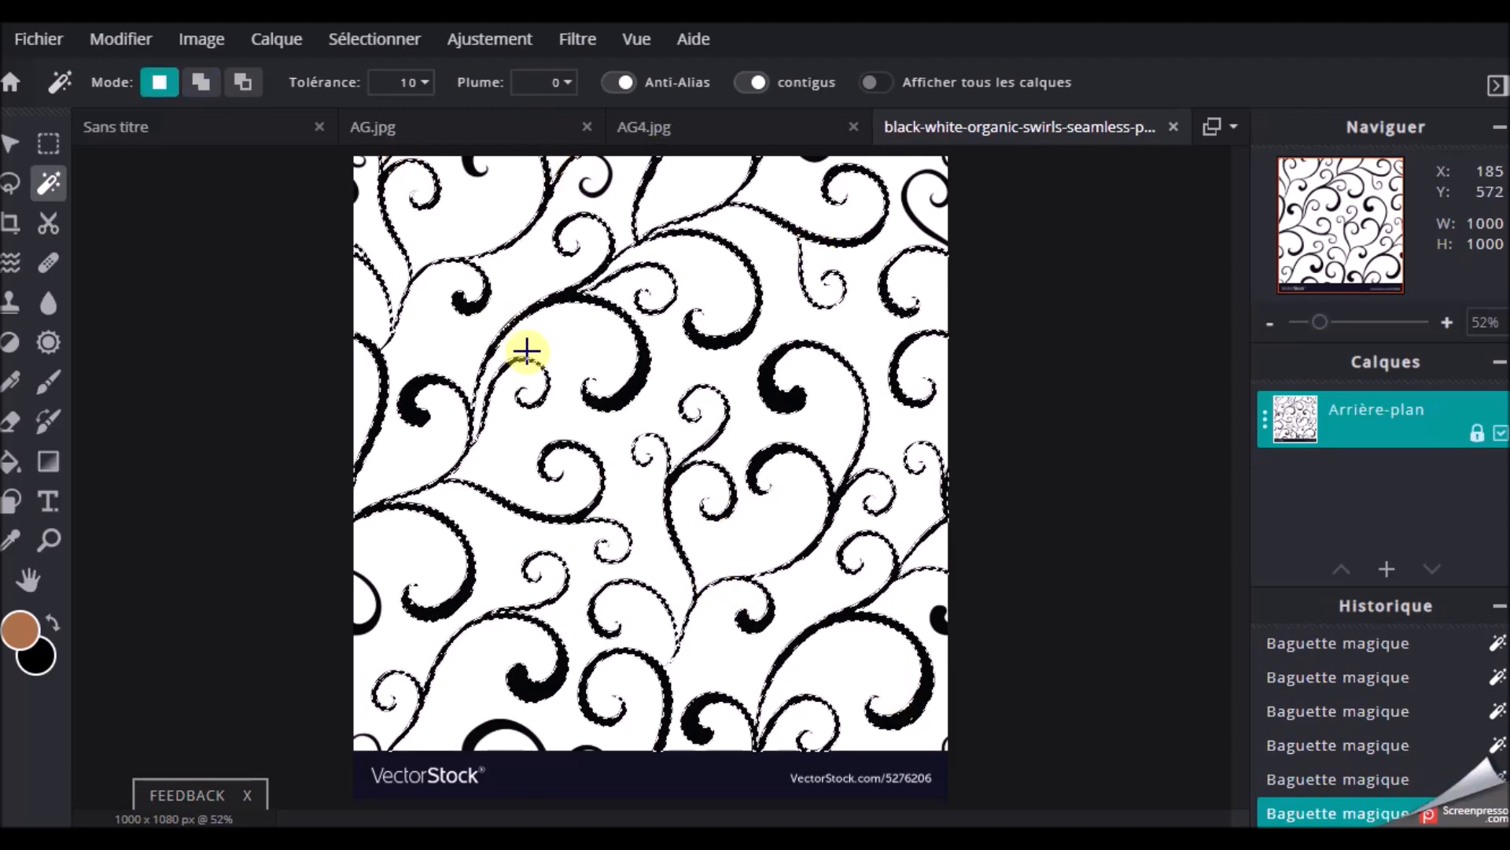
# Copy the selected swirls and paste them into the Sans titre portrait project
pyautogui.click(87, 44)
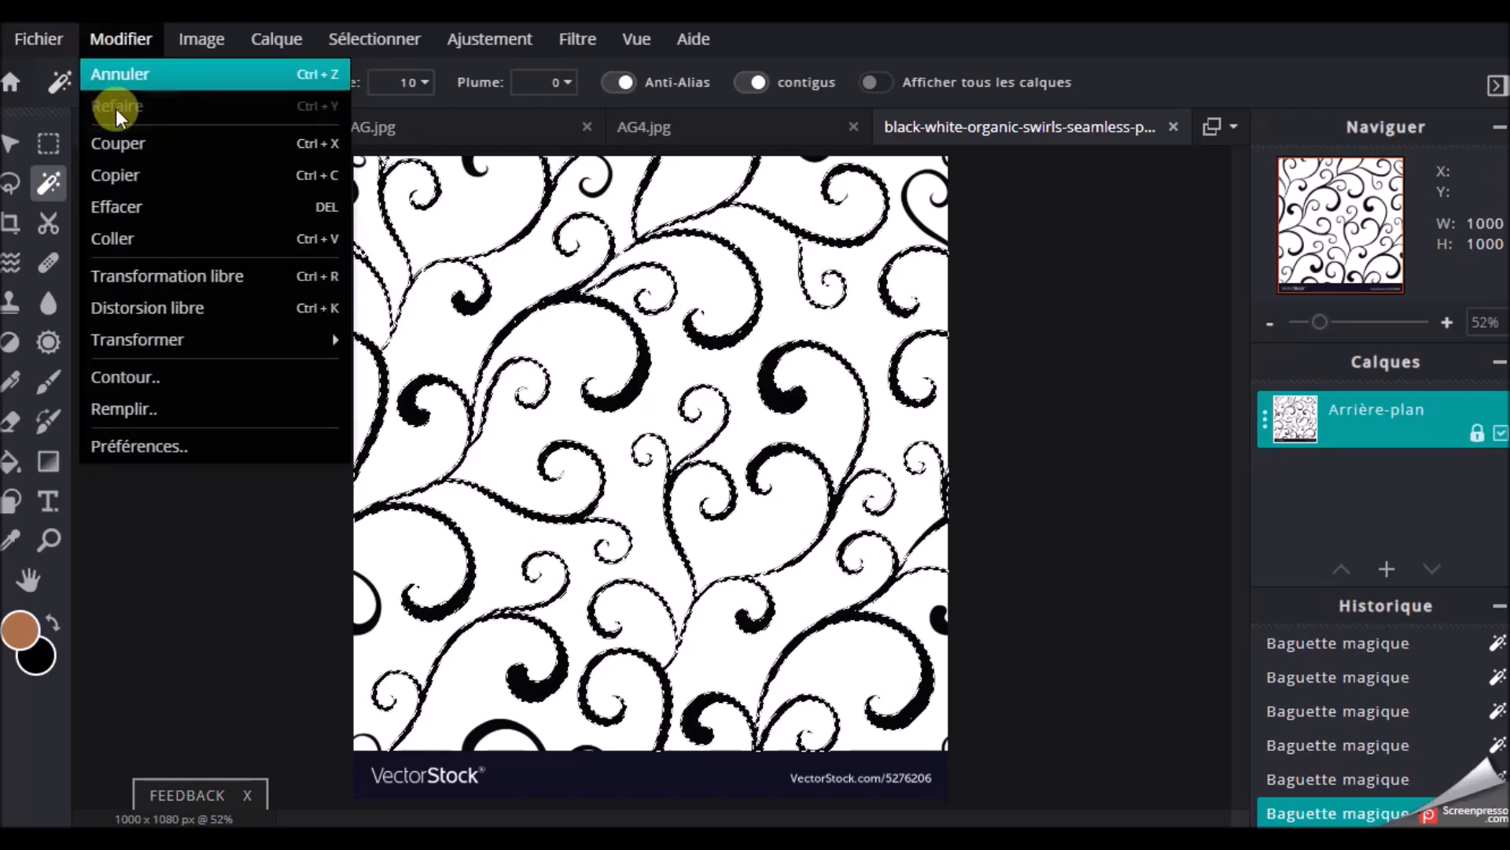
pyautogui.click(125, 171)
pyautogui.click(396, 132)
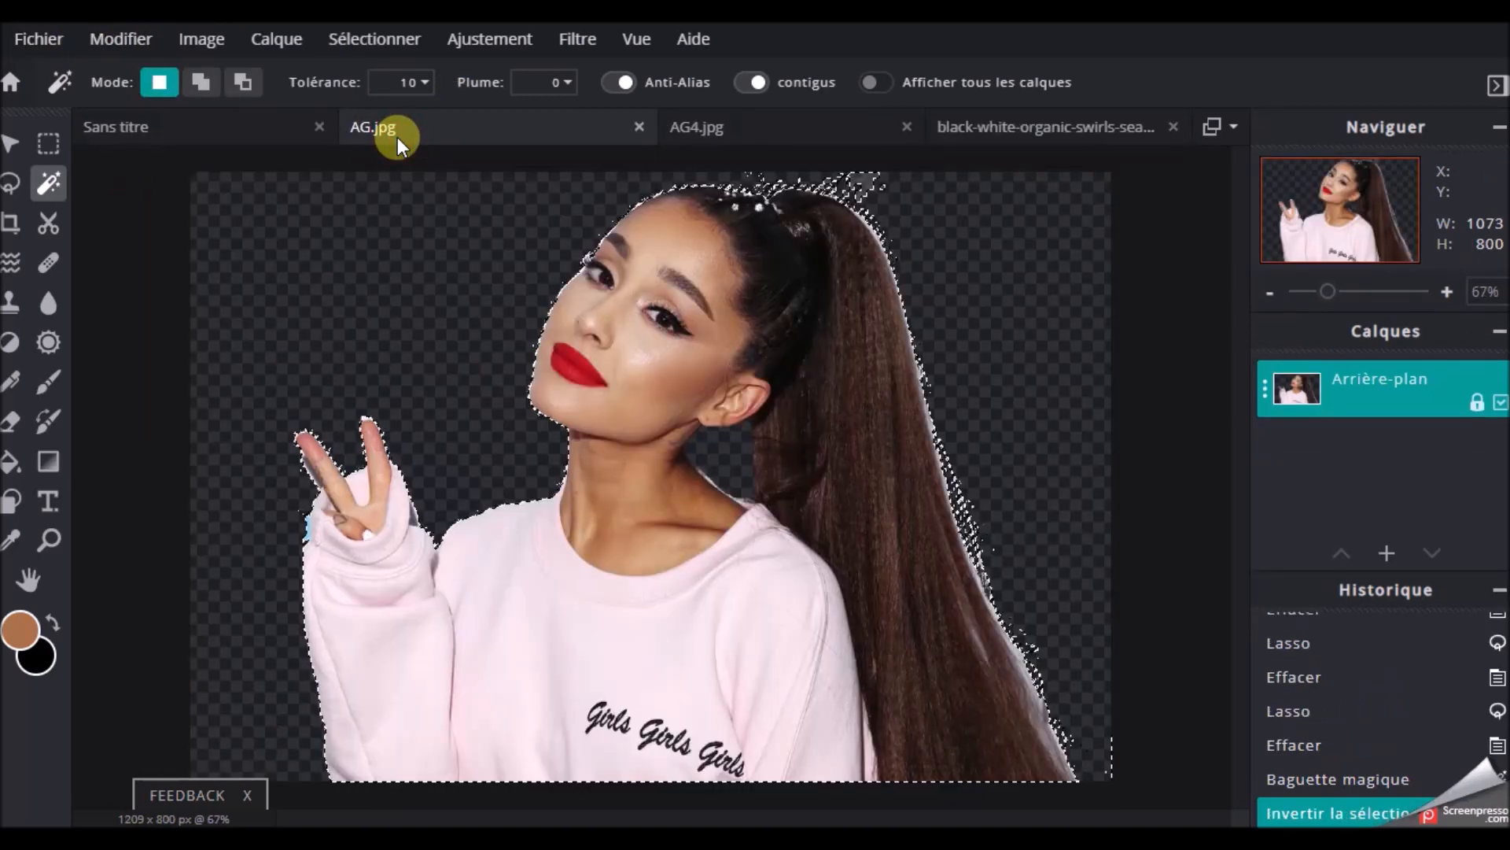
pyautogui.click(215, 126)
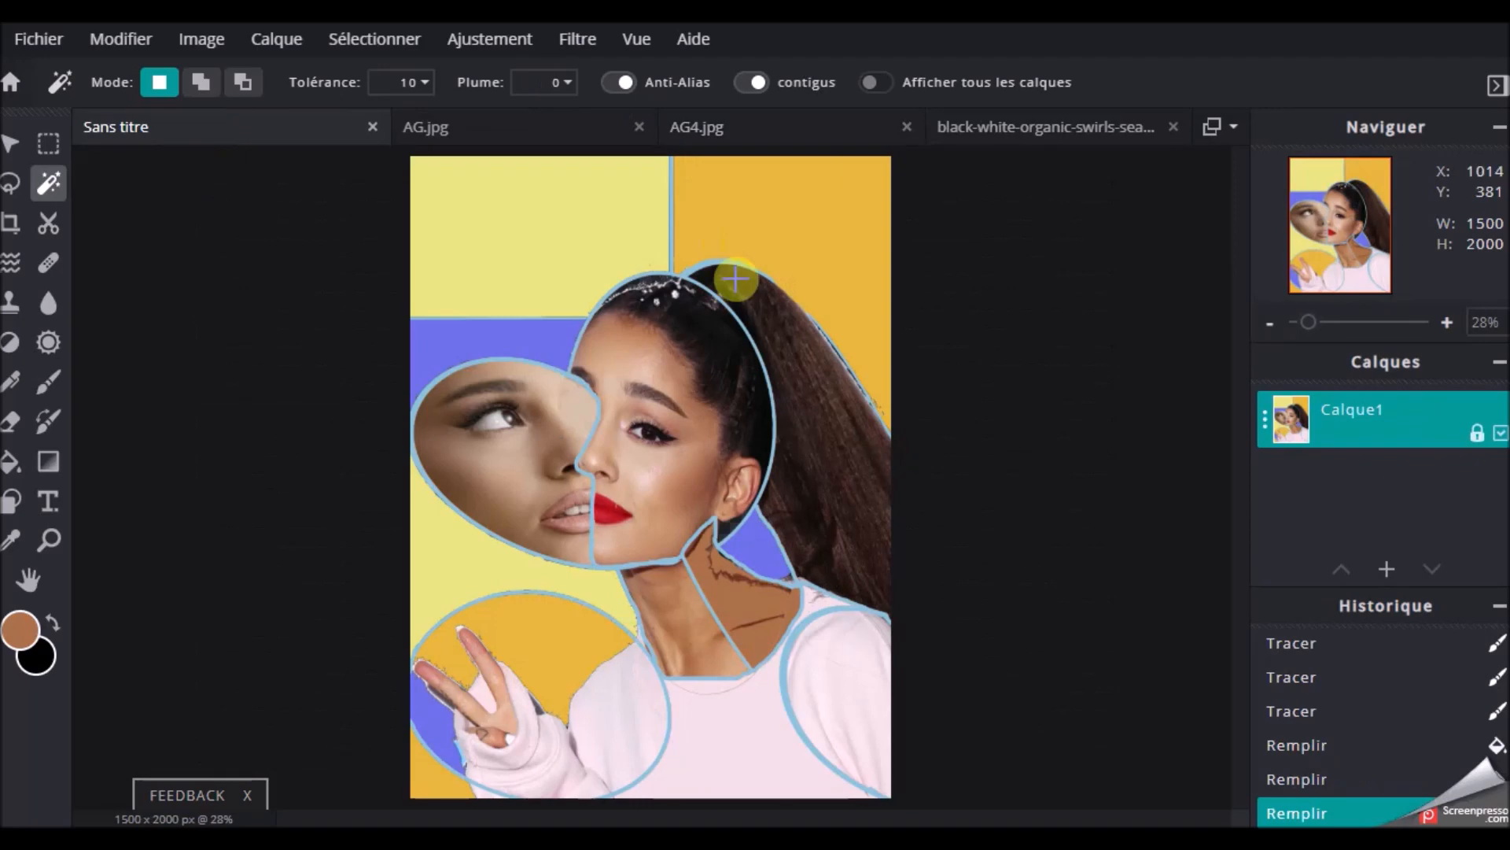
pyautogui.scroll(2, 733, 224)
pyautogui.scroll(-2, 733, 224)
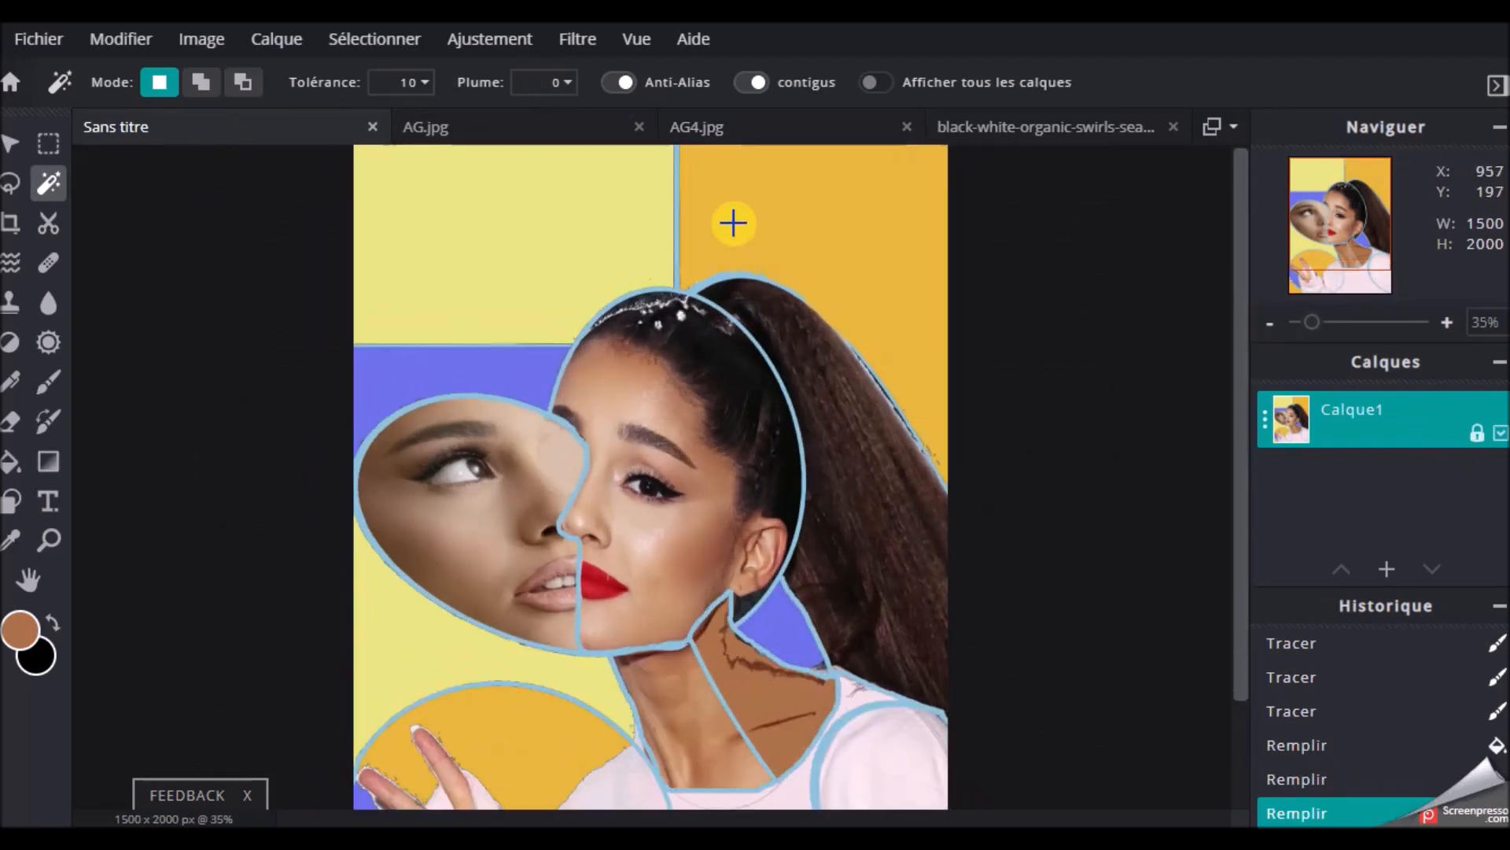
pyautogui.click(118, 41)
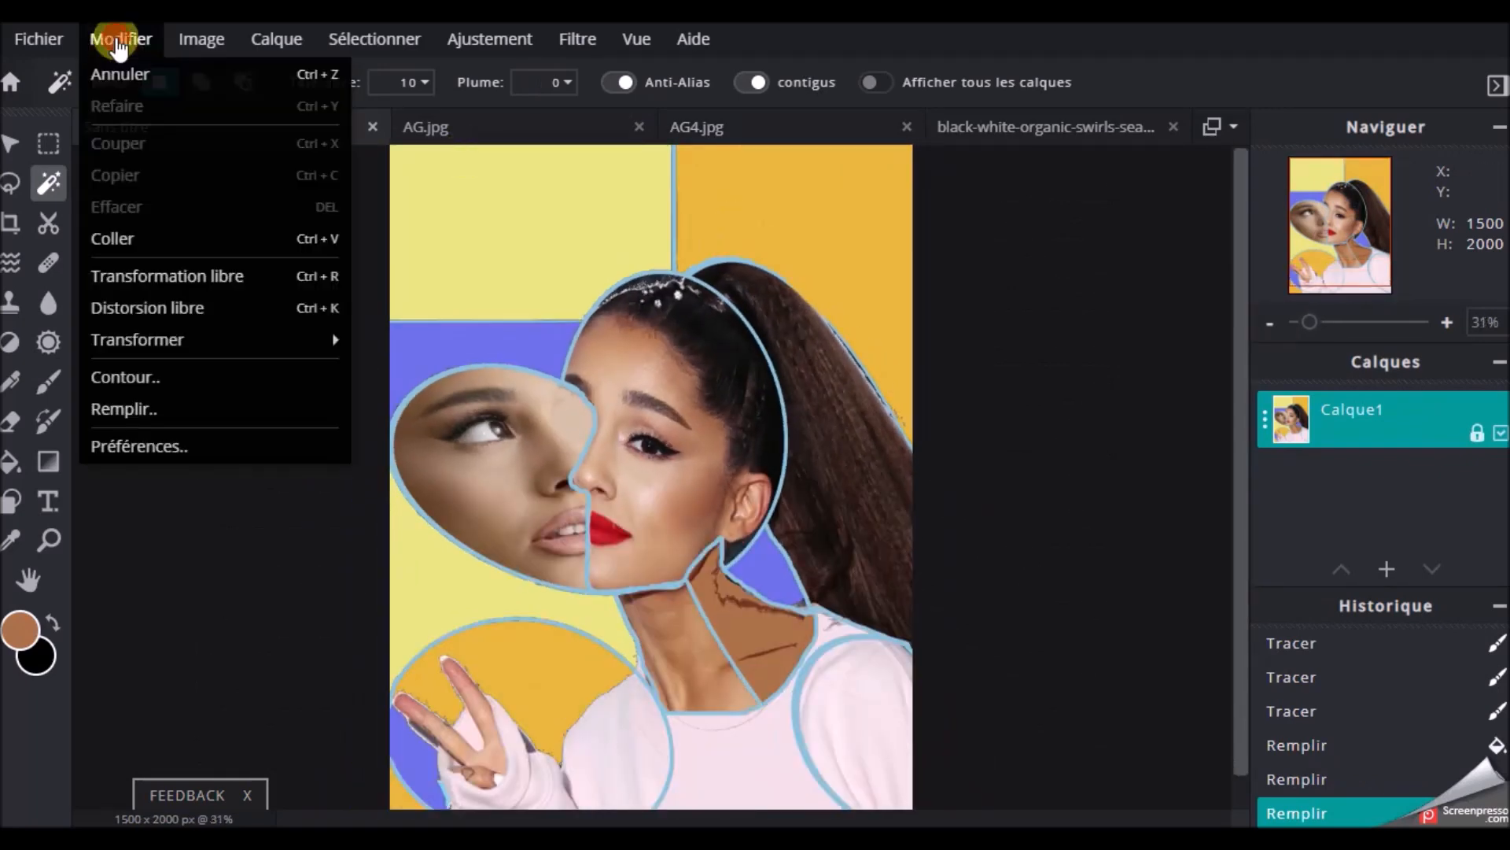
pyautogui.click(114, 238)
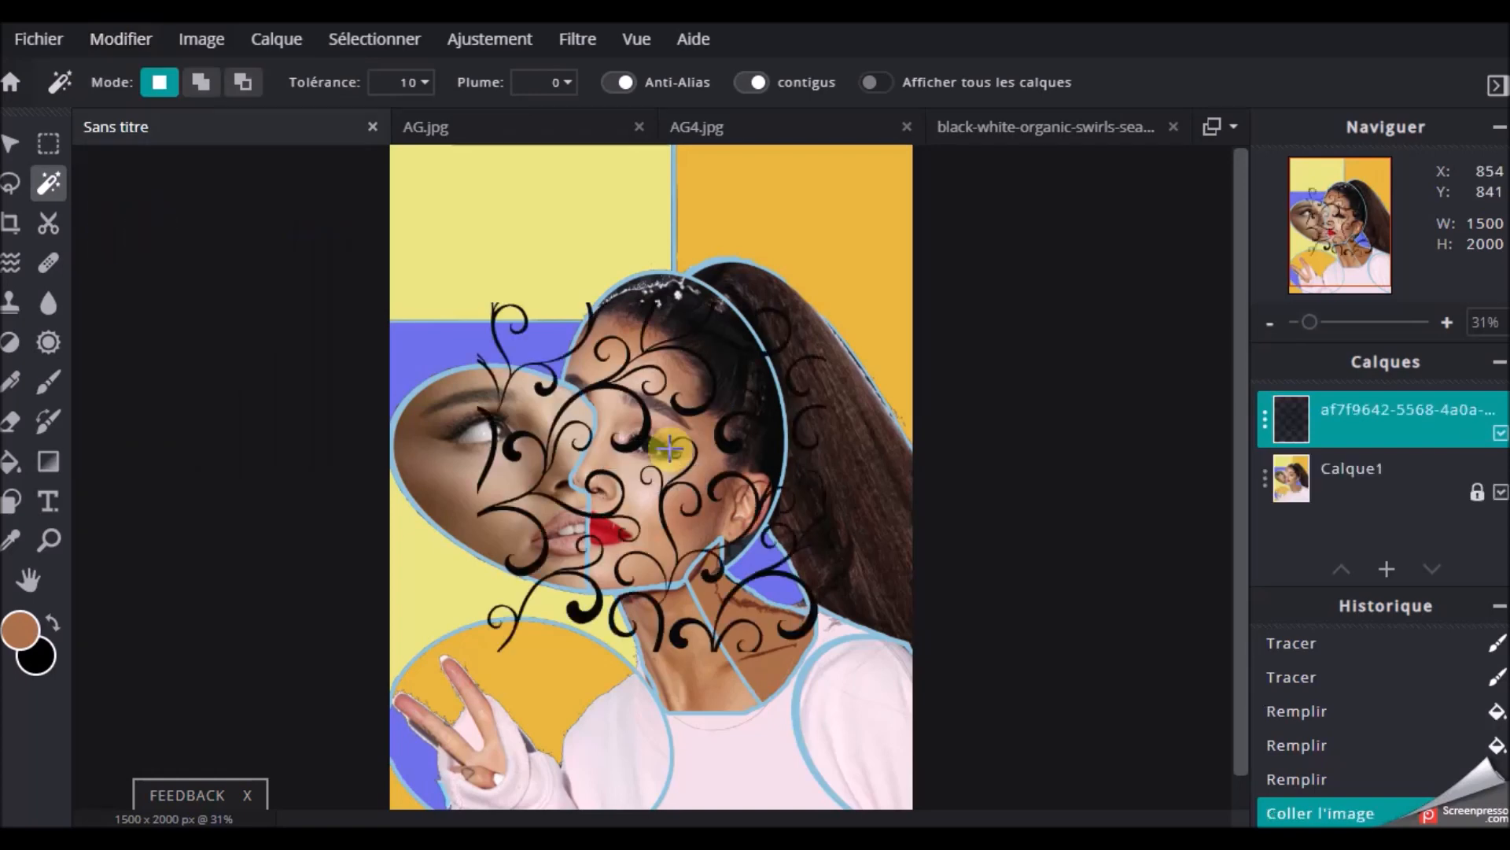
# Move the pasted swirls with free transform over the upper-right orange section, at about 737 px from the left and -63 px from the top
pyautogui.click(115, 47)
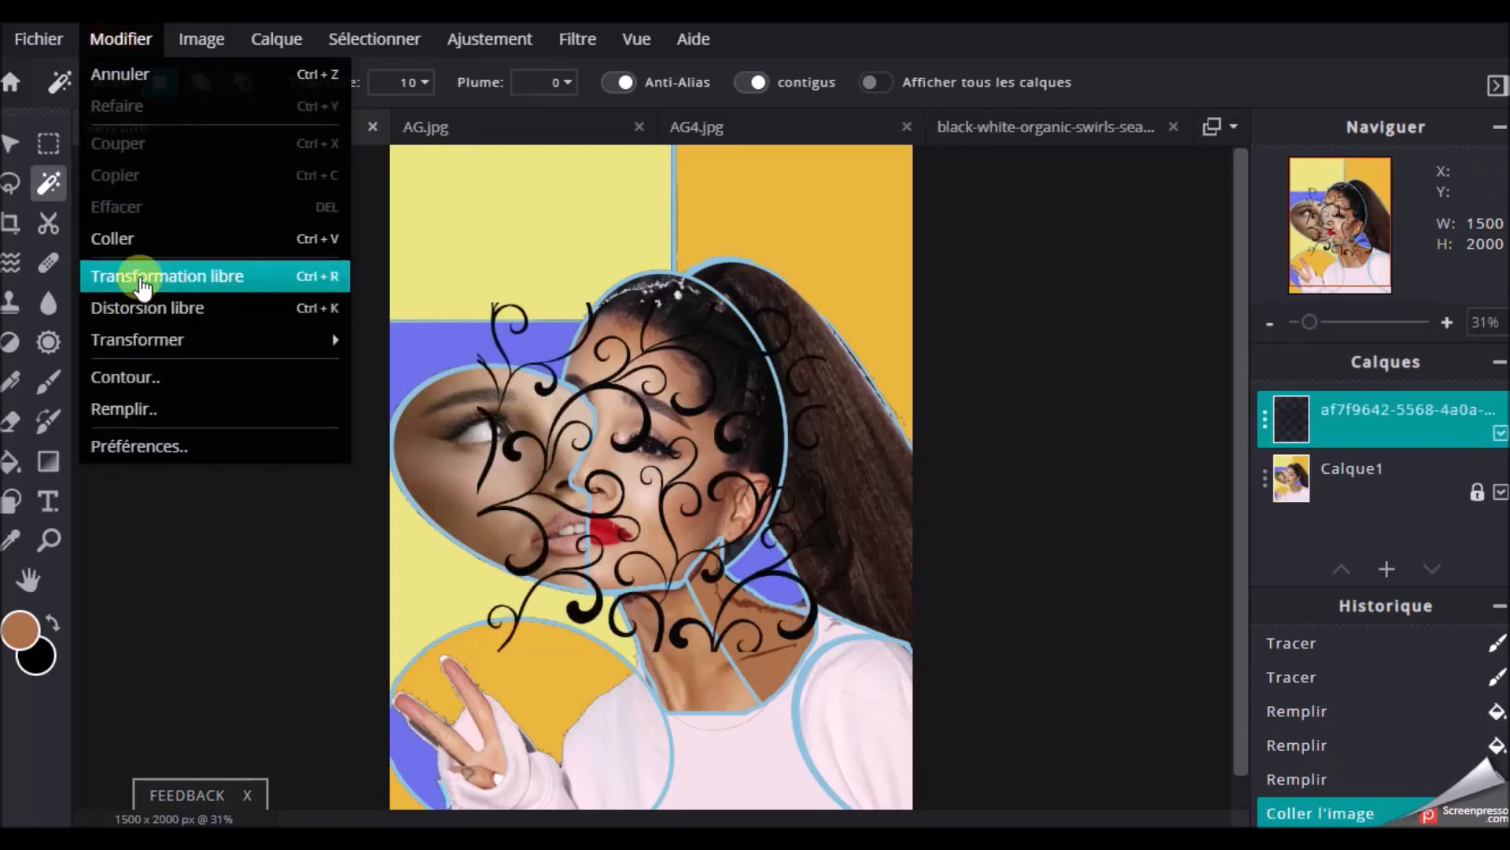
pyautogui.click(142, 277)
pyautogui.moveTo(645, 472); pyautogui.dragTo(813, 287)
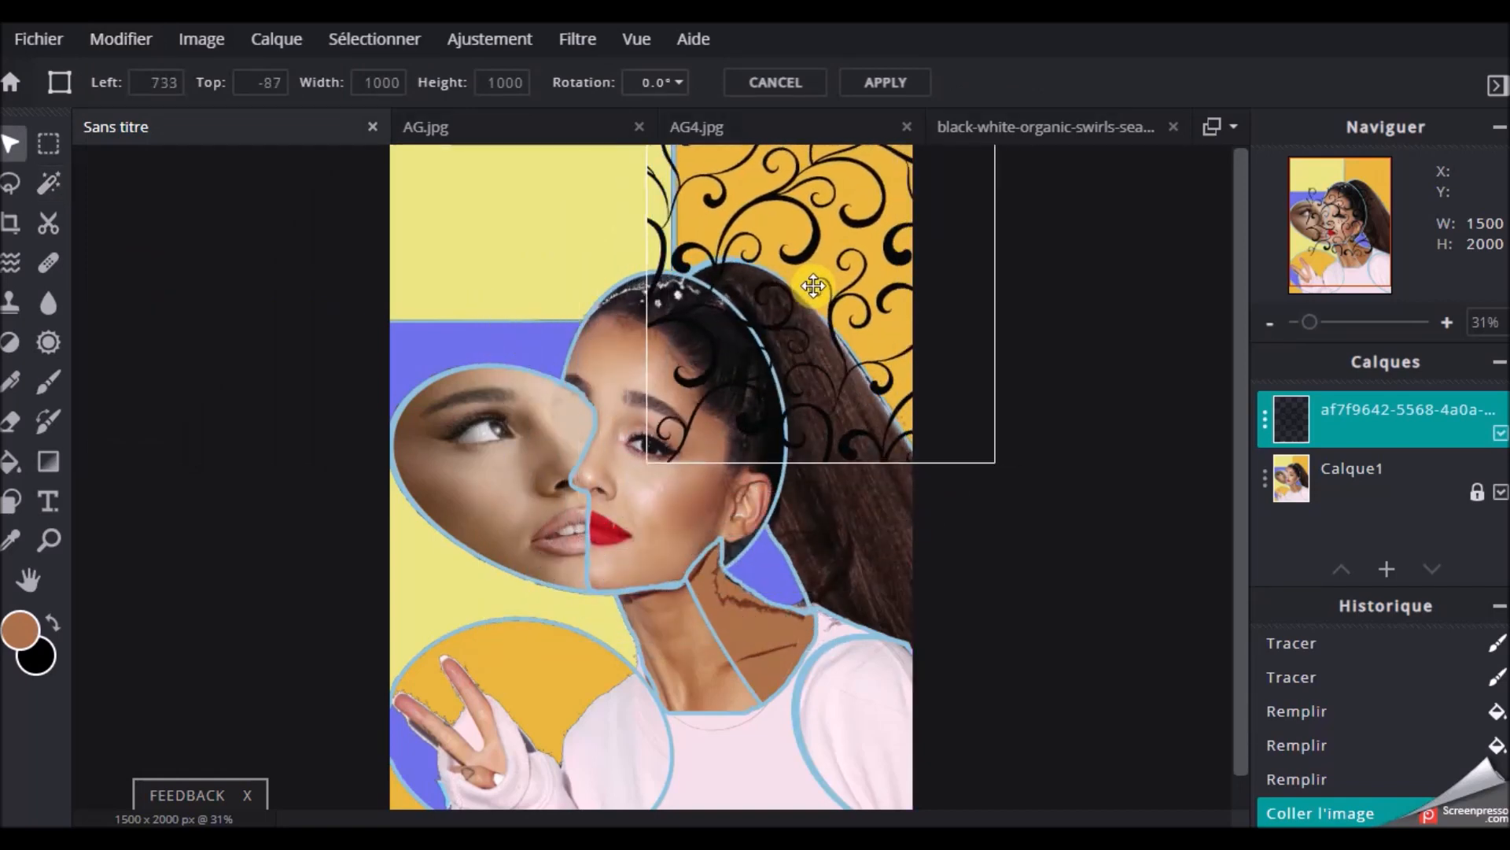
pyautogui.scroll(-2, 1082, 304)
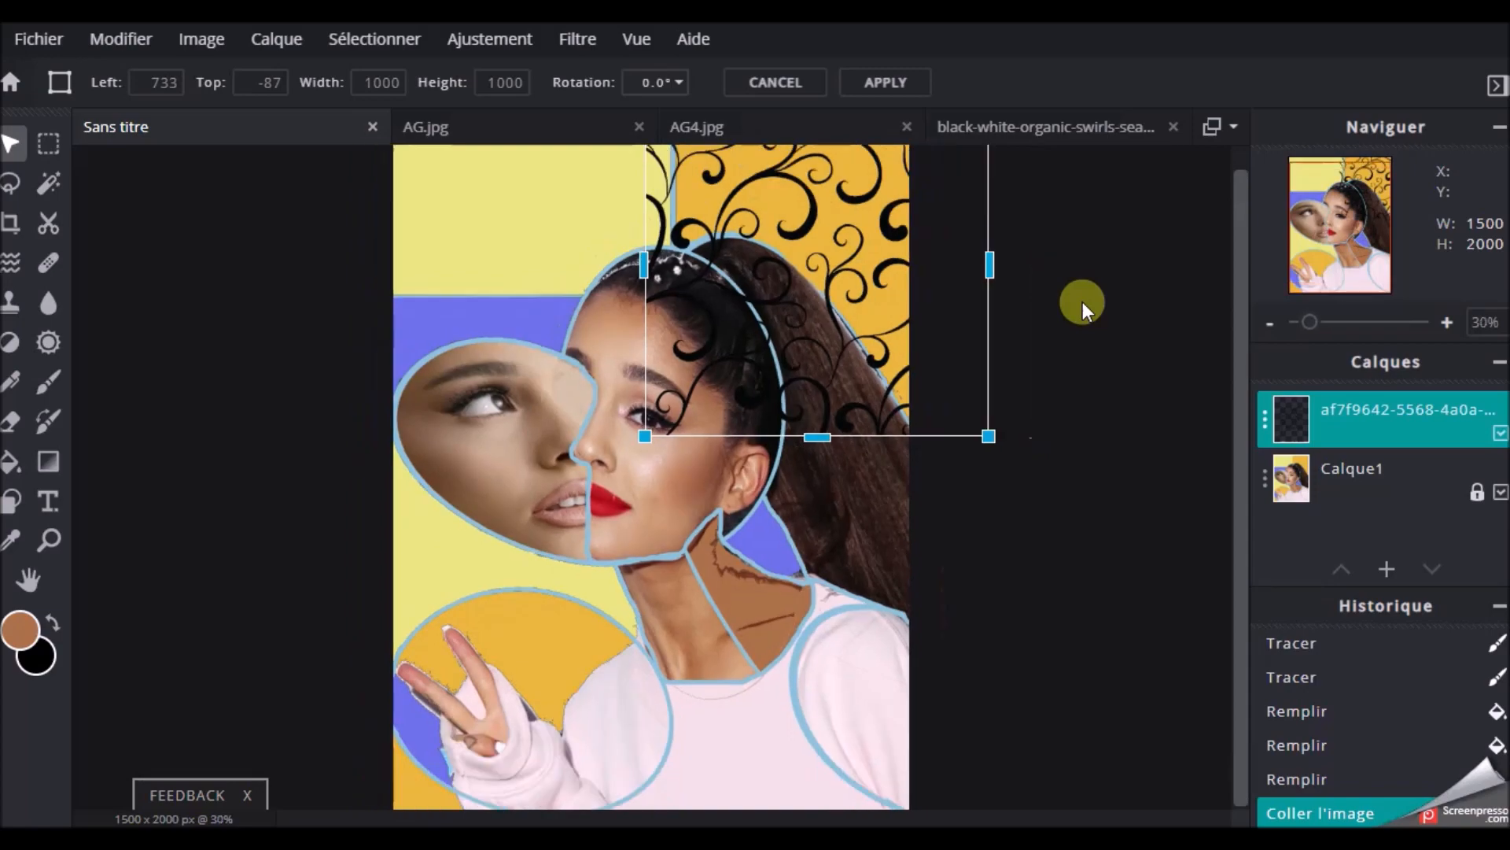
pyautogui.scroll(2, 1083, 303)
pyautogui.moveTo(910, 300); pyautogui.dragTo(913, 308)
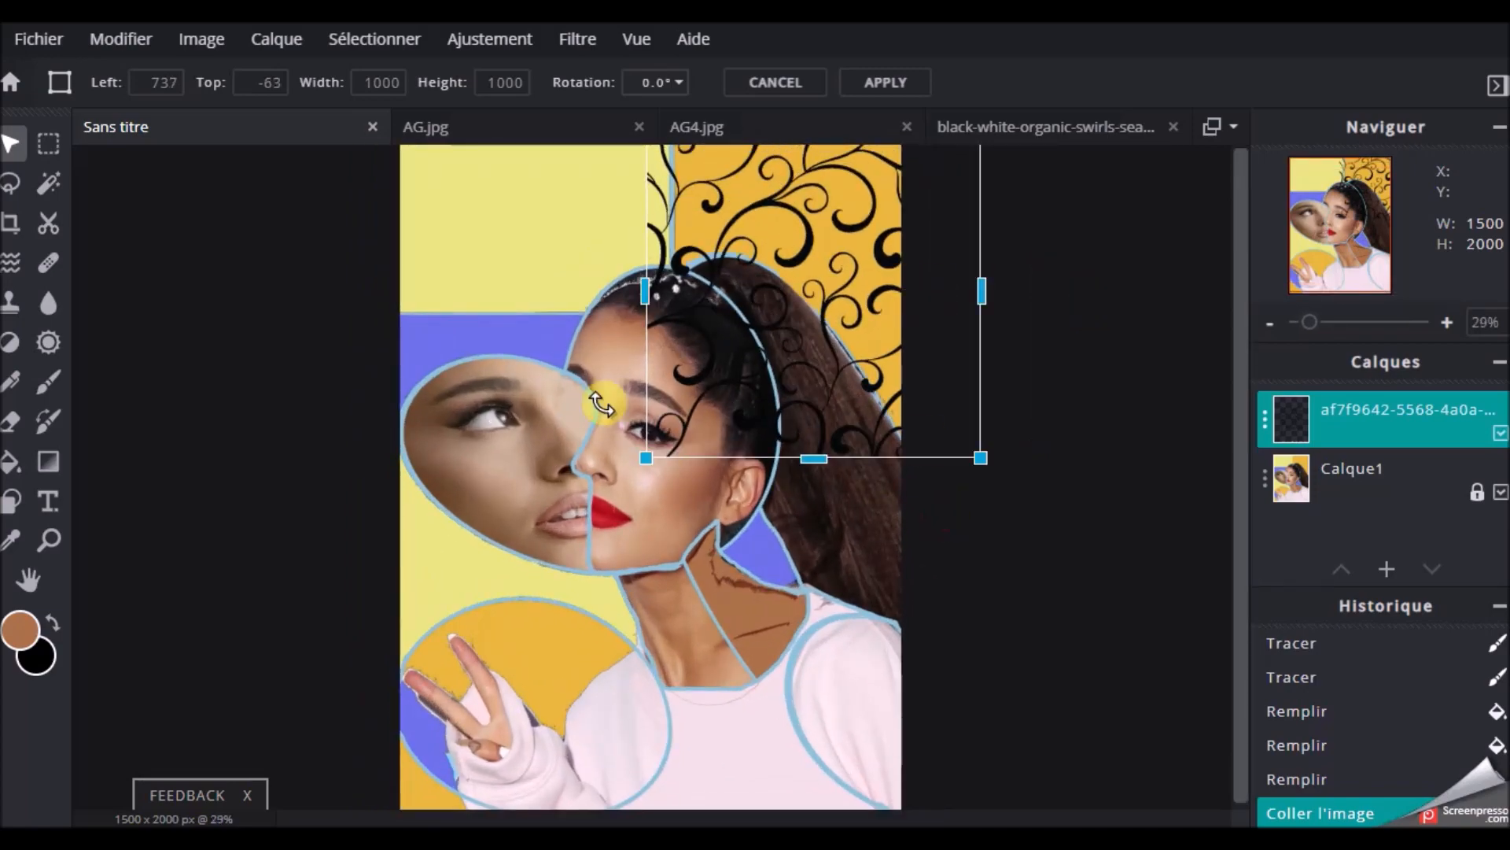
# Add an empty layer, paste a second copy of the swirls and scale it to about 678 x 678 px over the circle around the hand
pyautogui.click(1387, 569)
pyautogui.click(768, 195)
pyautogui.rightClick(483, 642)
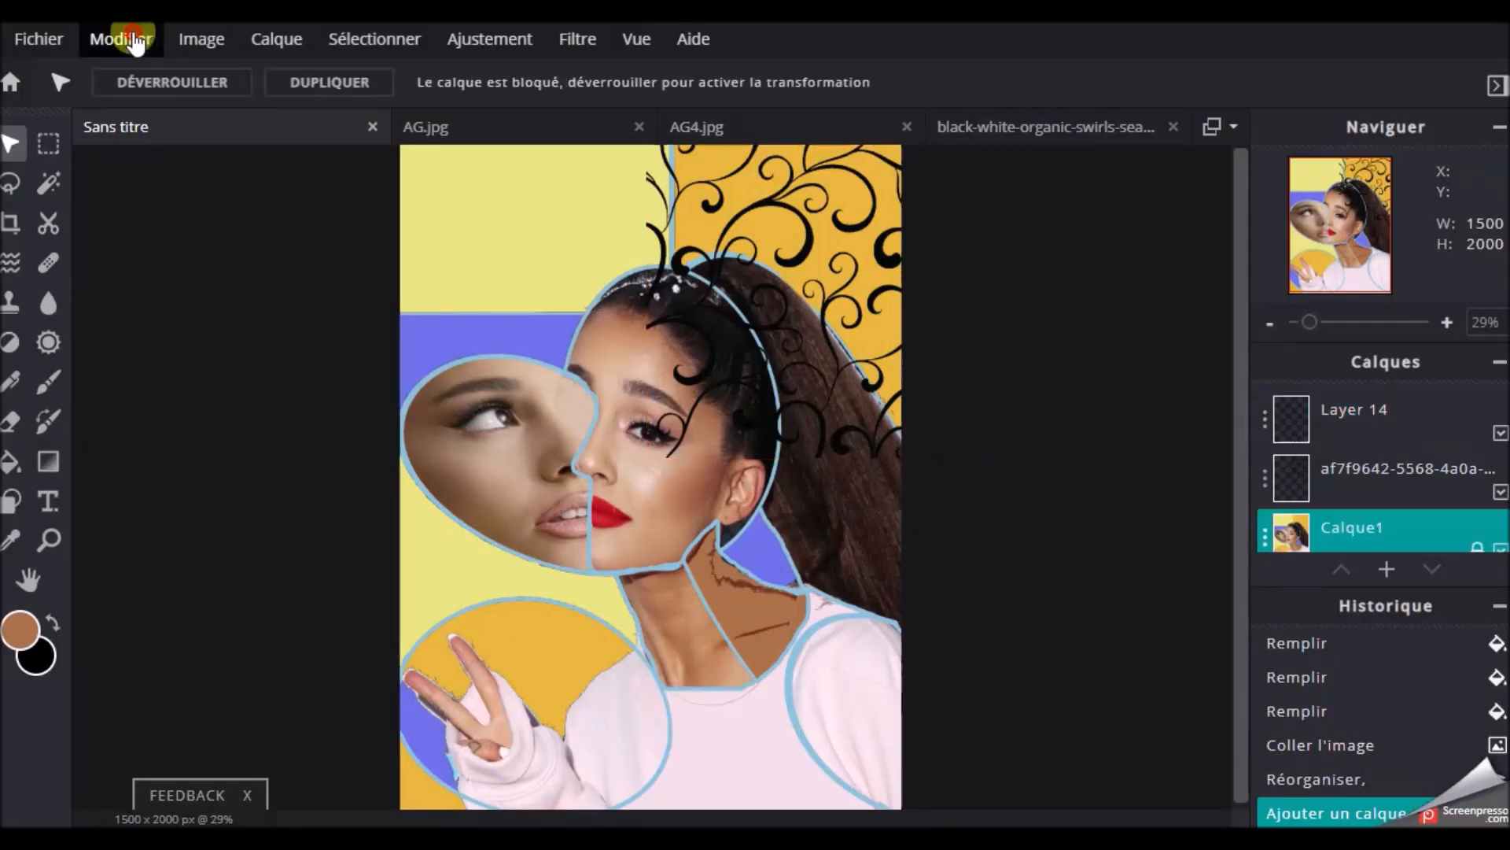
pyautogui.click(131, 39)
pyautogui.click(141, 229)
pyautogui.moveTo(579, 442); pyautogui.dragTo(487, 626)
pyautogui.moveTo(727, 493); pyautogui.dragTo(590, 631)
pyautogui.moveTo(509, 711); pyautogui.dragTo(525, 638)
pyautogui.moveTo(606, 756); pyautogui.dragTo(642, 790)
pyautogui.moveTo(598, 665); pyautogui.dragTo(596, 658)
pyautogui.moveTo(640, 553); pyautogui.dragTo(633, 560)
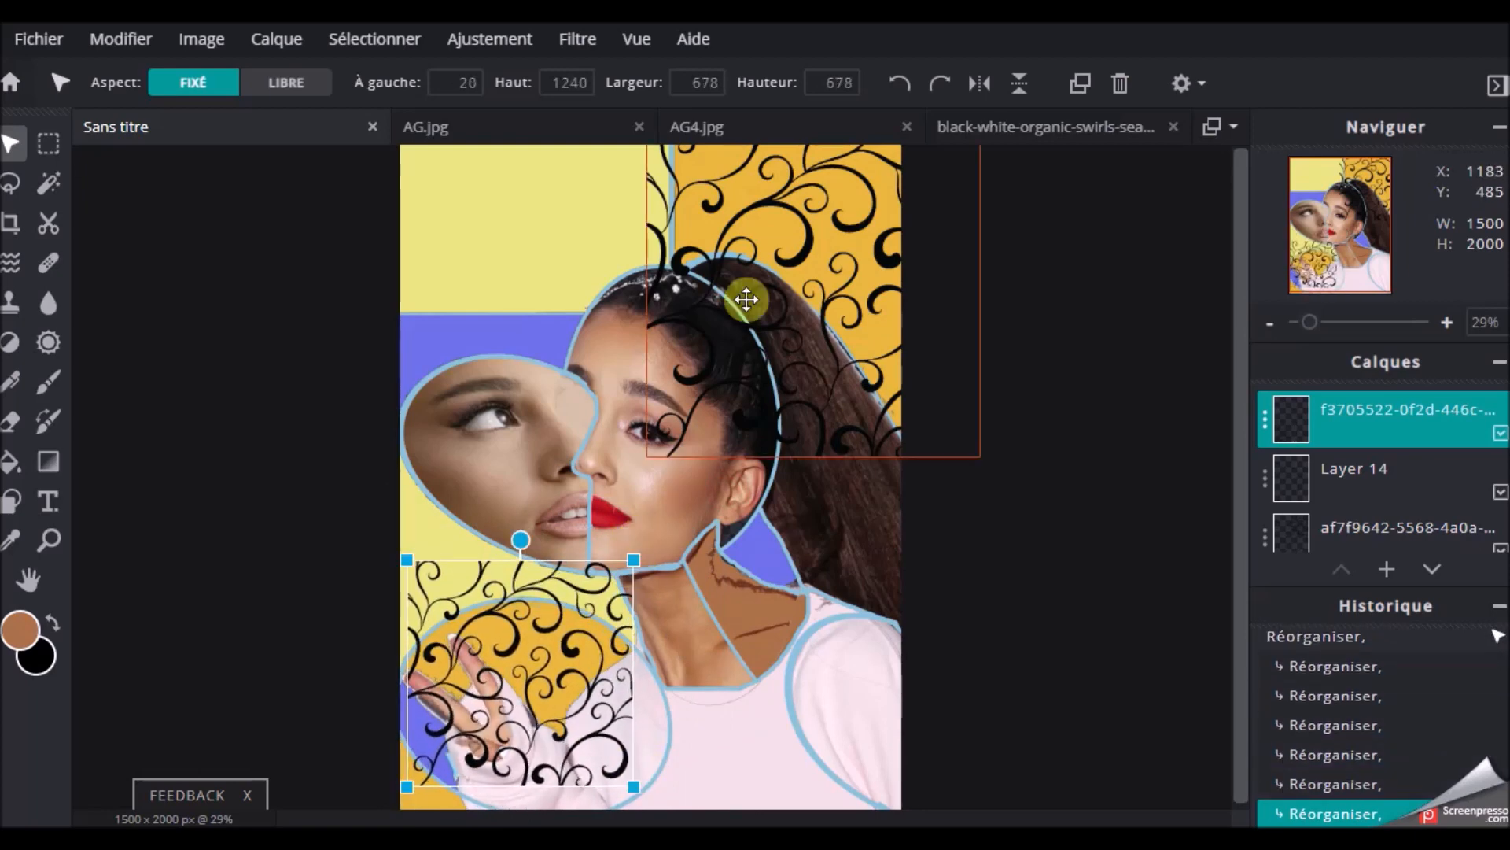
pyautogui.click(1153, 419)
pyautogui.scroll(3, 1153, 419)
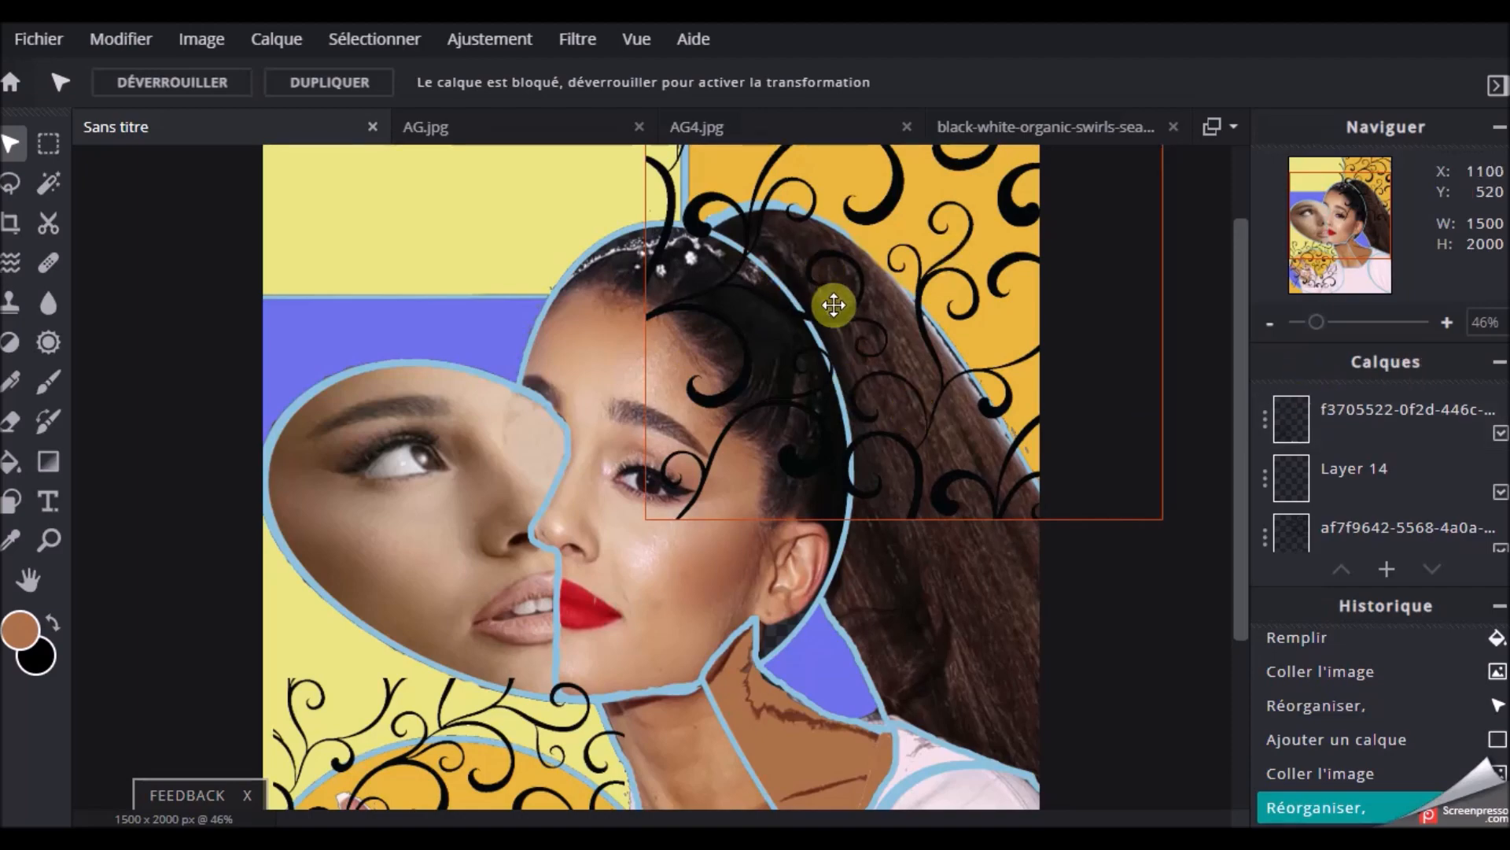
pyautogui.scroll(-2, 834, 305)
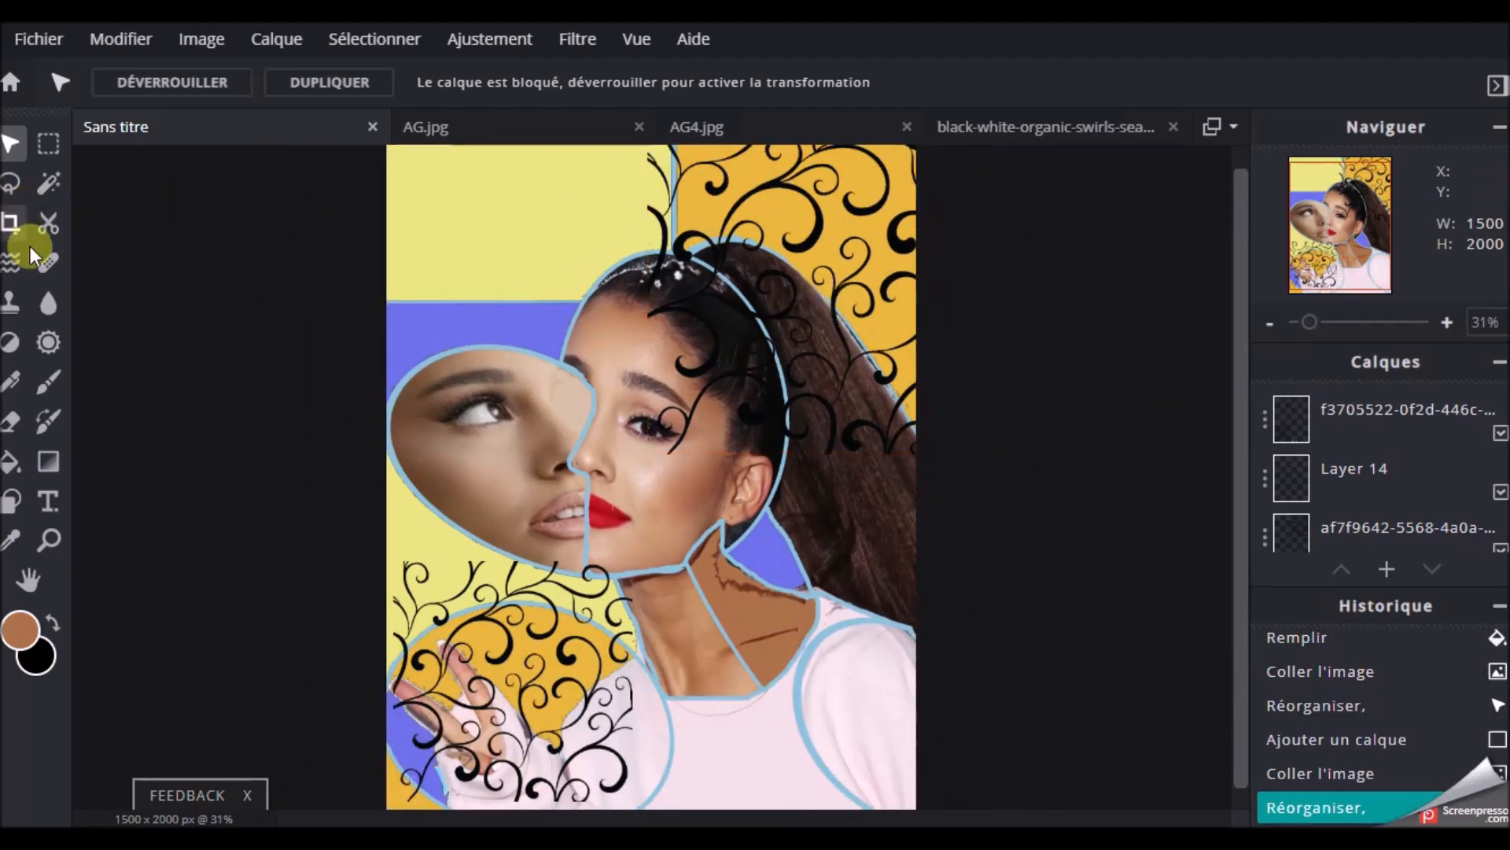
pyautogui.click(9, 423)
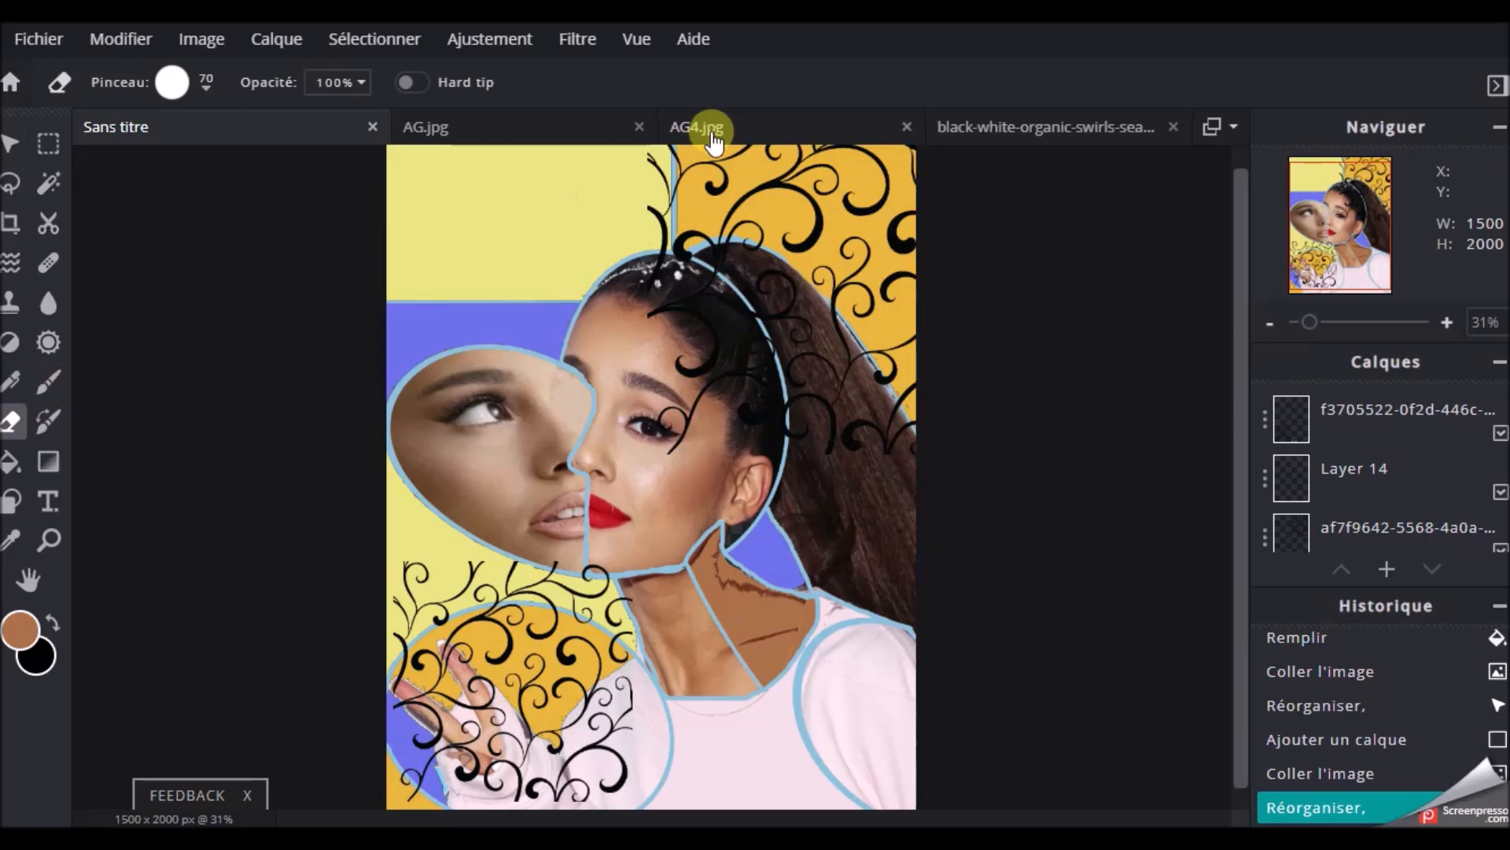
pyautogui.click(659, 162)
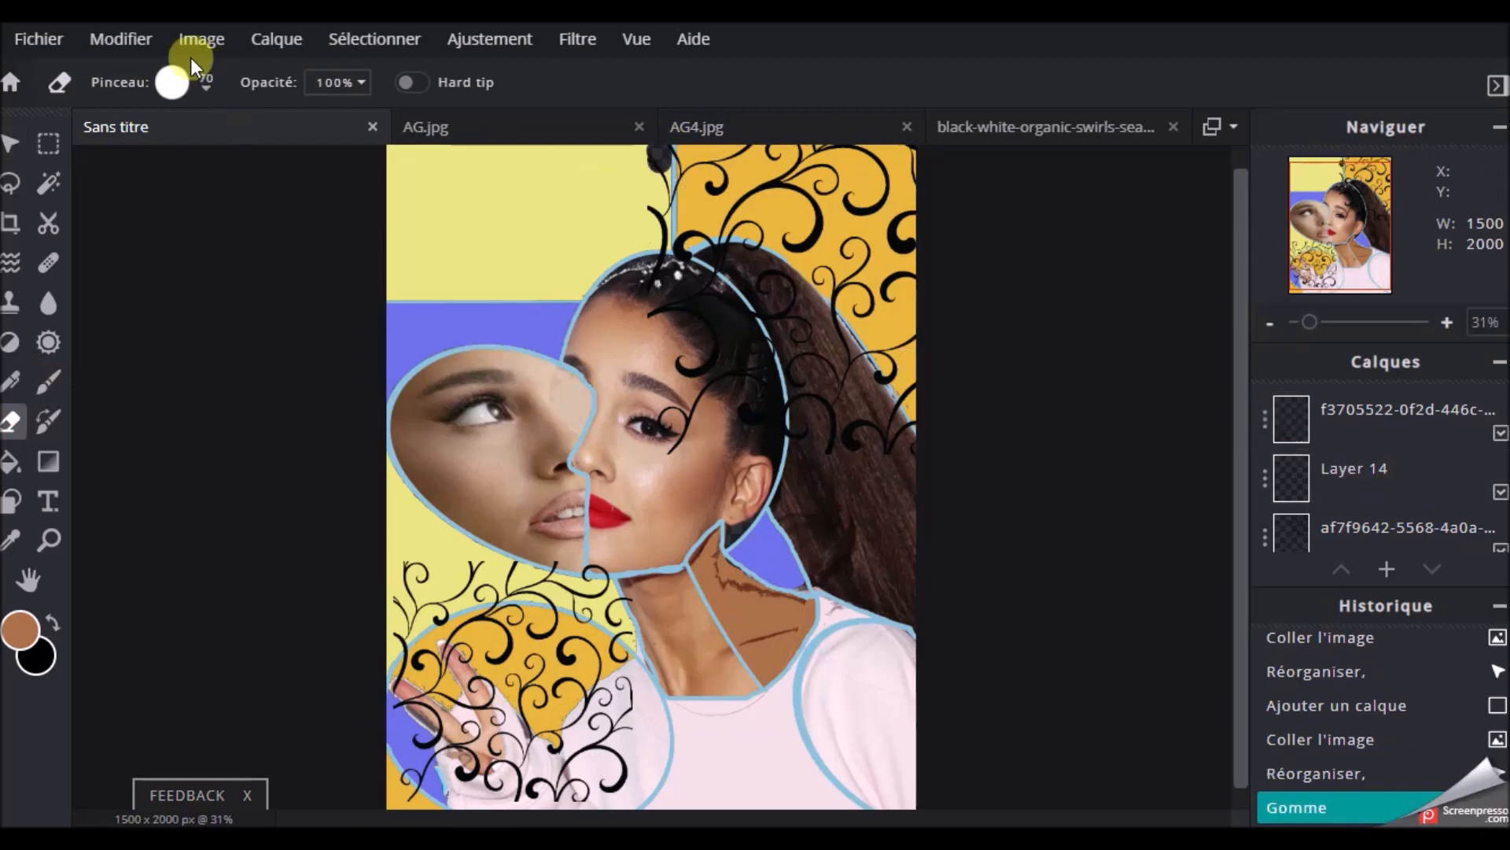
pyautogui.click(98, 43)
pyautogui.click(114, 72)
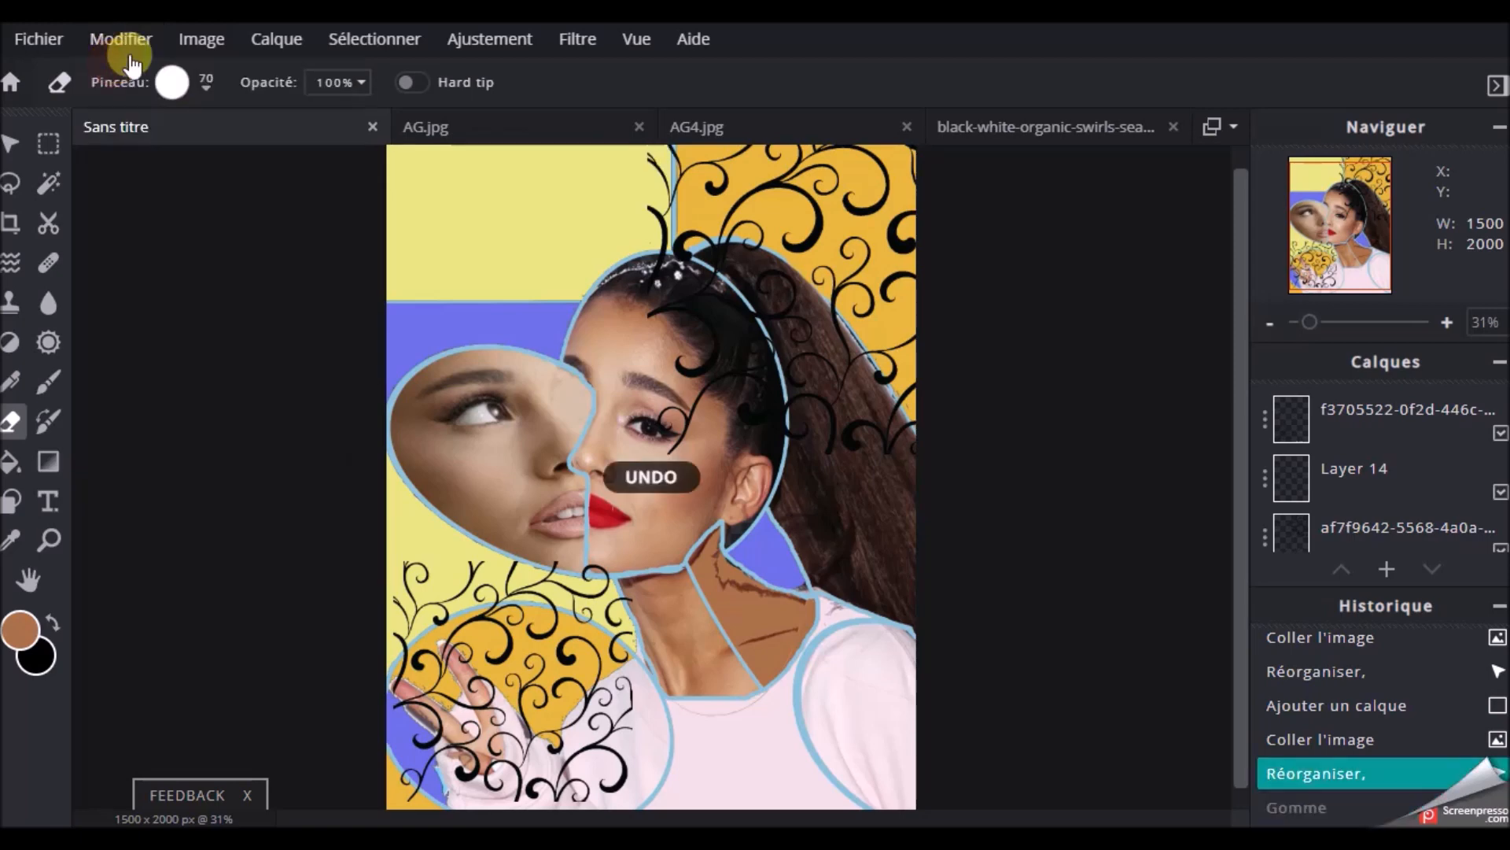
# On the first swirl layer, erase the swirls covering the face and hair with a size 70 eraser
pyautogui.click(1321, 429)
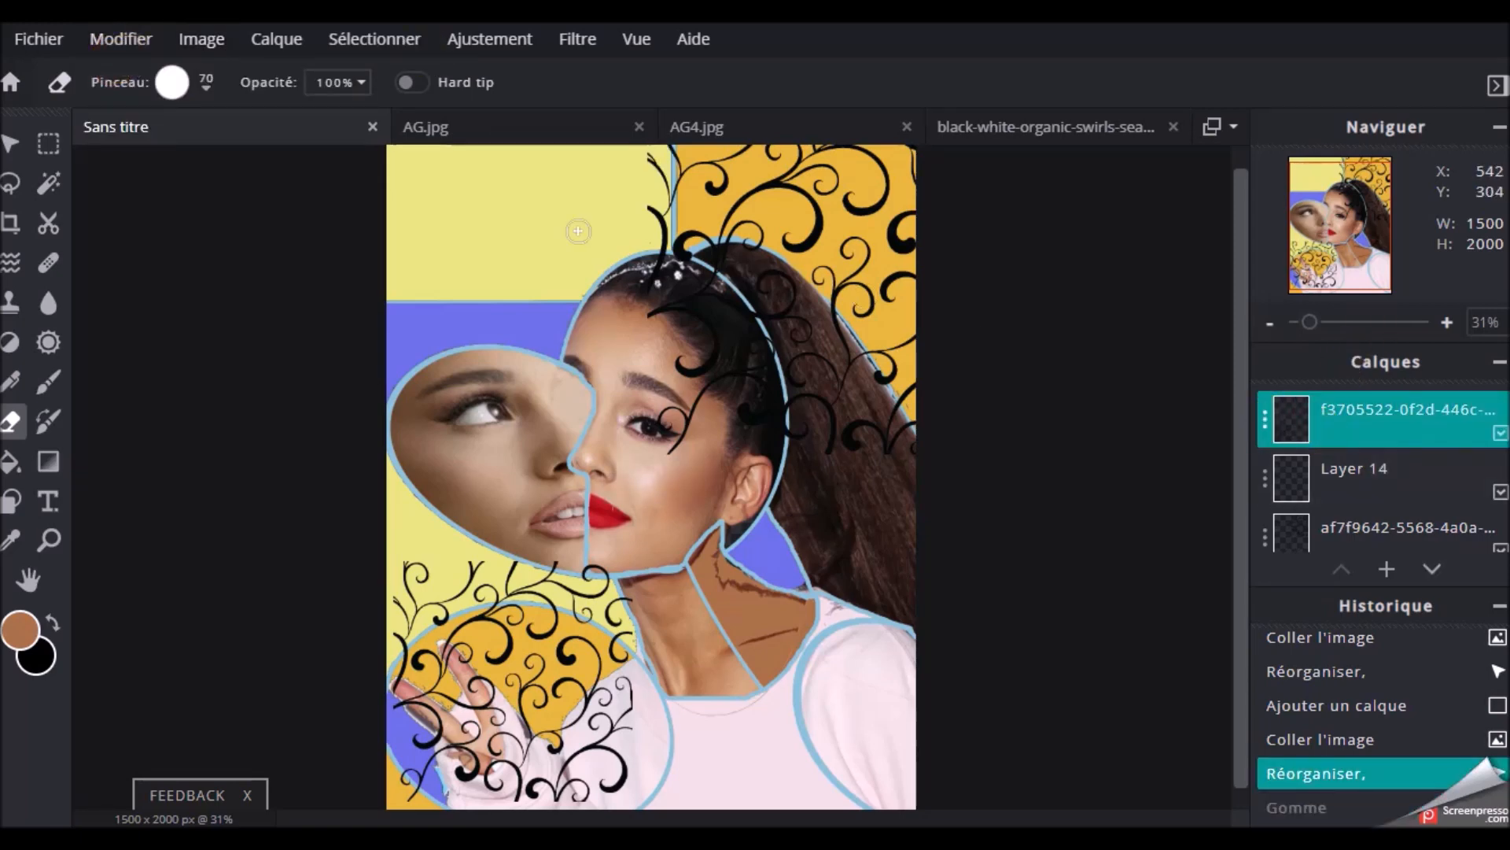
pyautogui.click(1321, 475)
pyautogui.scroll(2, 675, 247)
pyautogui.scroll(-1, 1369, 472)
pyautogui.click(1369, 456)
pyautogui.click(667, 181)
pyautogui.moveTo(703, 330)
pyautogui.mouseDown()
pyautogui.moveTo(686, 540)
pyautogui.moveTo(757, 288)
pyautogui.moveTo(853, 346)
pyautogui.mouseUp()
pyautogui.moveTo(1011, 578); pyautogui.dragTo(939, 402)
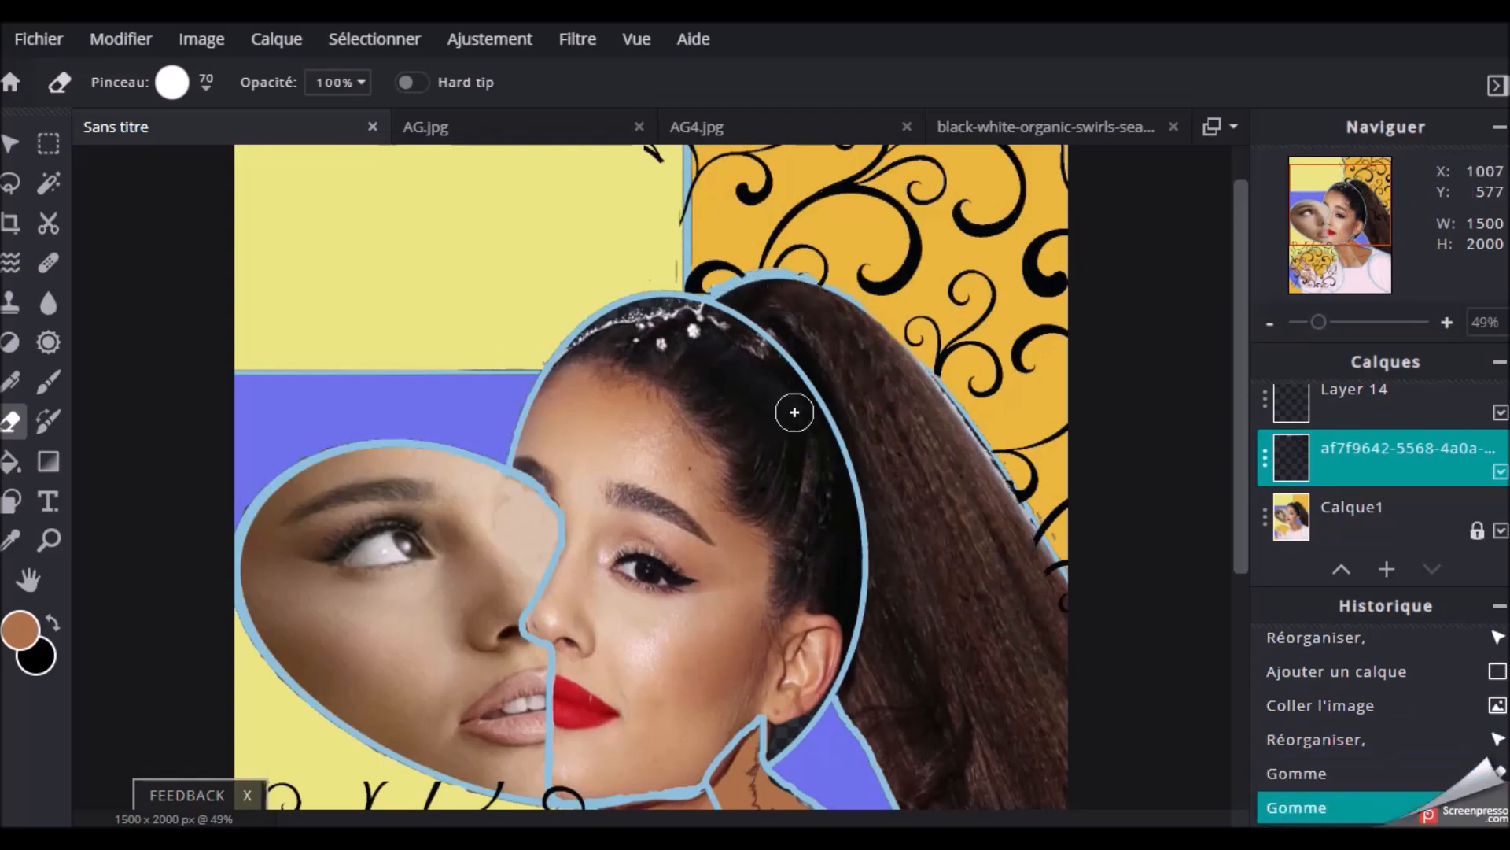
# Erase the leftover swirl pieces over the upper yellow section and along the edge of the hair
pyautogui.scroll(1, 666, 185)
pyautogui.moveTo(659, 167); pyautogui.dragTo(662, 192)
pyautogui.click(663, 194)
pyautogui.click(670, 202)
pyautogui.click(673, 267)
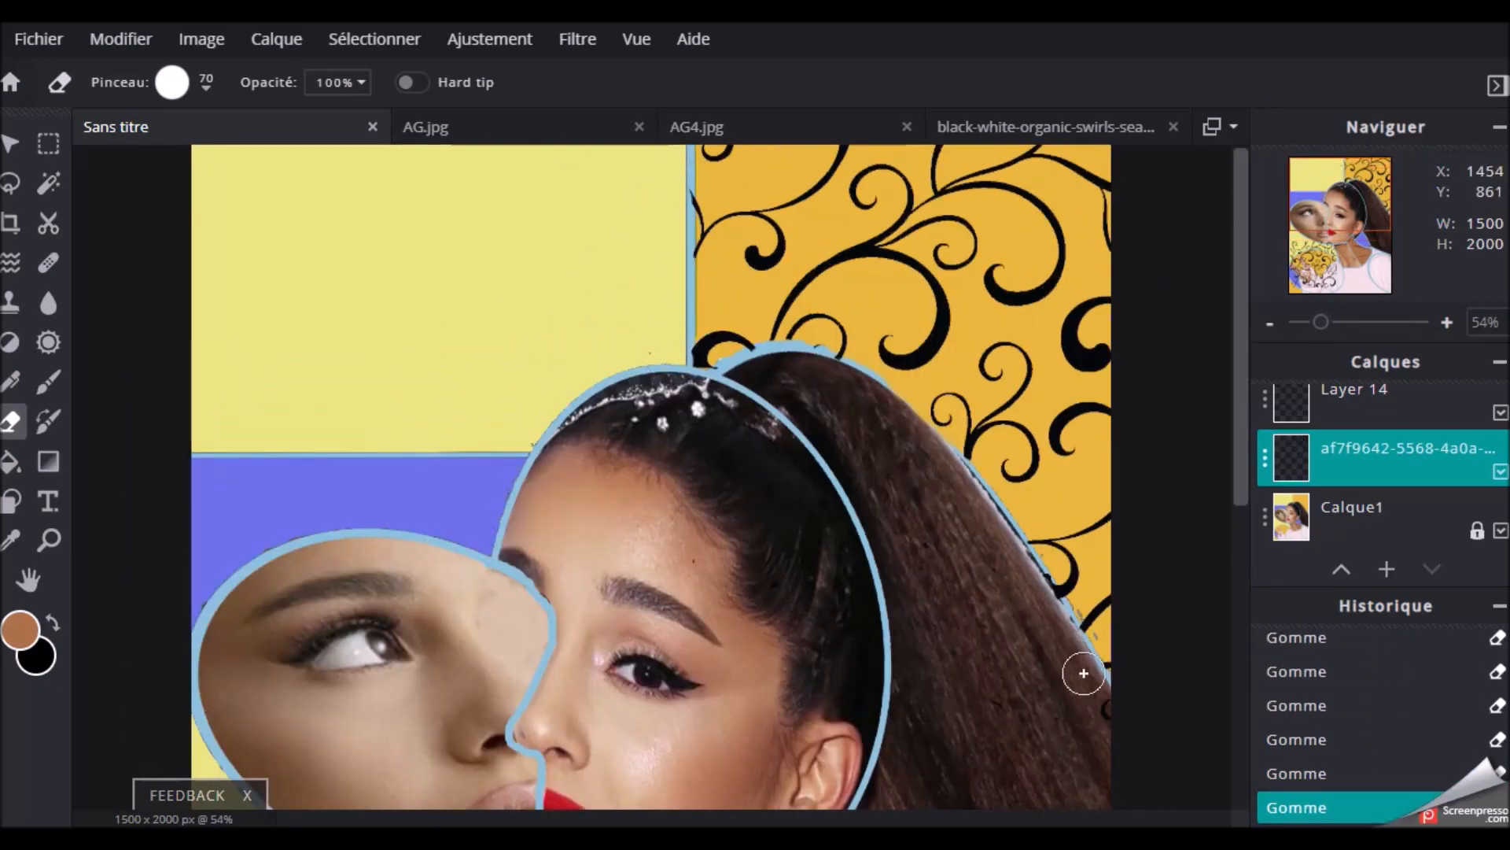
pyautogui.scroll(-3, 823, 505)
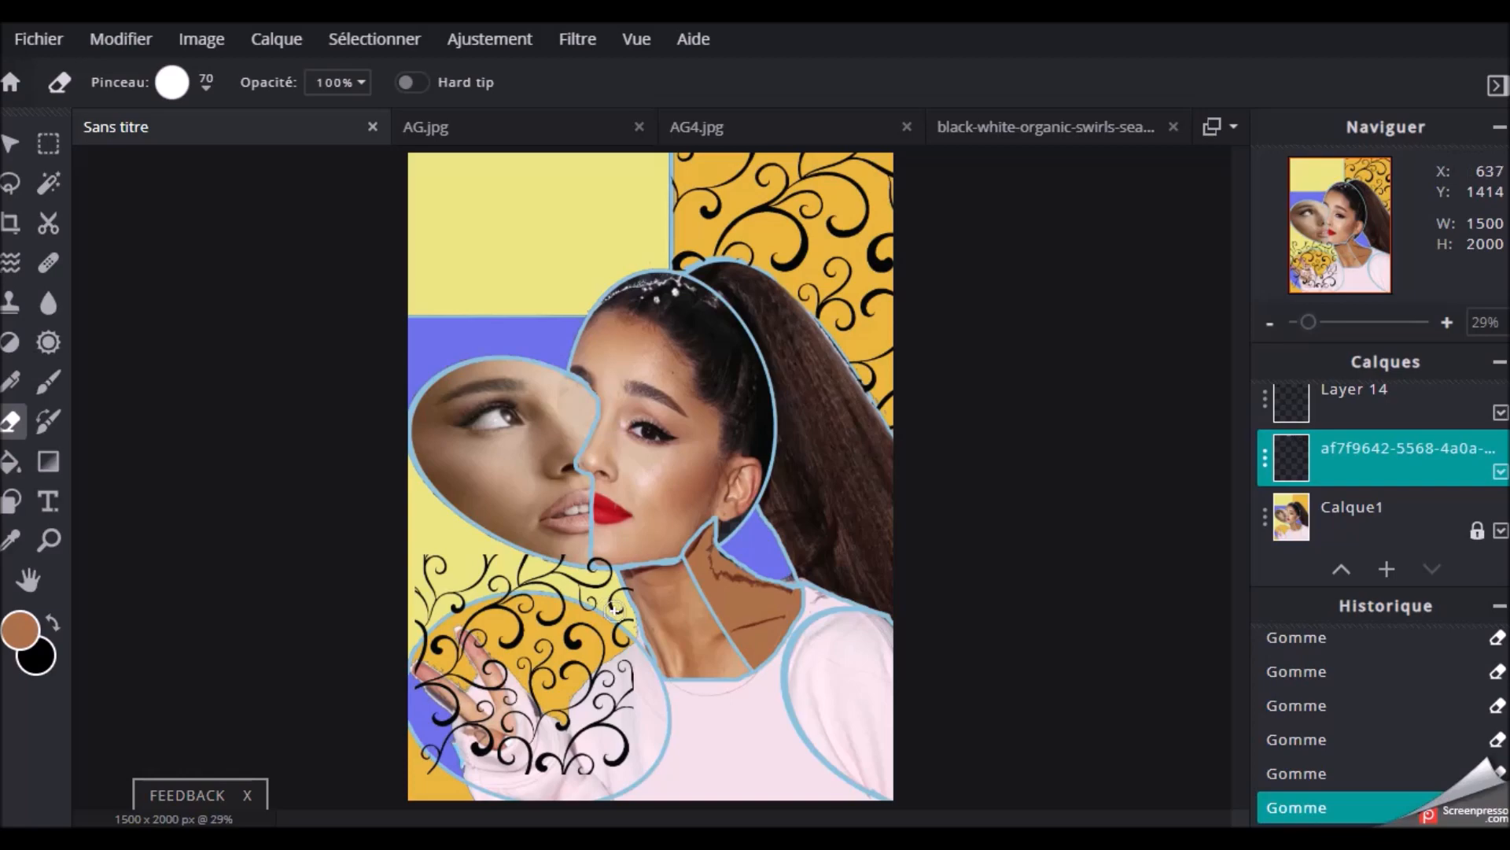
# On the second swirl layer, erase the swirls spilling above the hand's circle onto the yellow section and the left face
pyautogui.click(1337, 403)
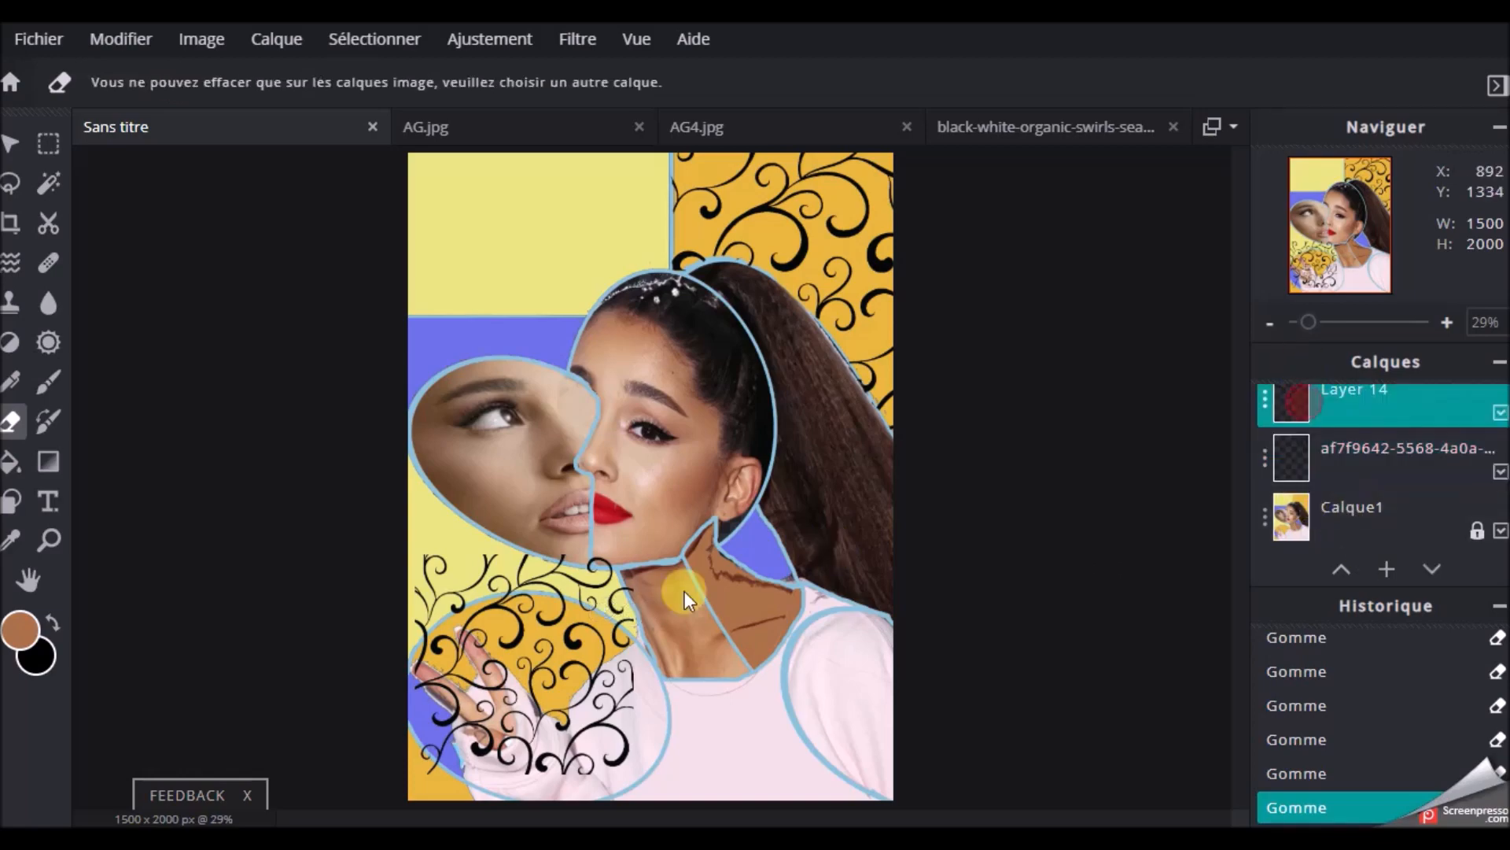
pyautogui.moveTo(1308, 322); pyautogui.dragTo(1366, 329)
pyautogui.scroll(1, 1368, 472)
pyautogui.moveTo(1337, 214); pyautogui.dragTo(1325, 249)
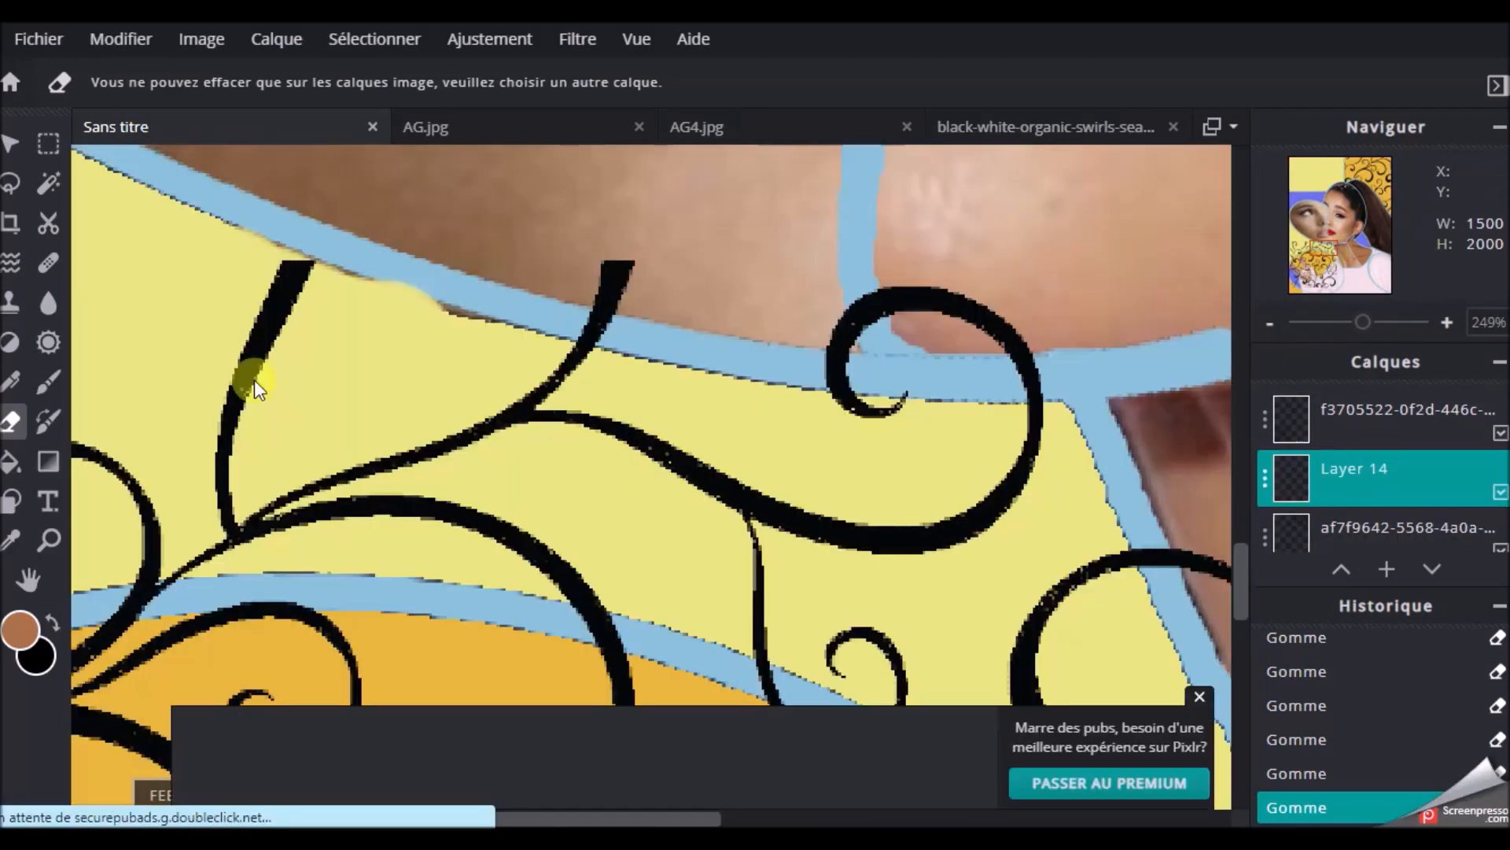
pyautogui.click(1307, 527)
pyautogui.scroll(-4, 299, 352)
pyautogui.click(1334, 430)
pyautogui.click(513, 278)
pyautogui.moveTo(512, 278); pyautogui.dragTo(775, 323)
pyautogui.scroll(-4, 920, 470)
# Erase the remaining swirls over the hand, sleeve and blue area, keeping the pattern only on the circle's orange part
pyautogui.moveTo(558, 491); pyautogui.dragTo(421, 437)
pyautogui.moveTo(114, 440); pyautogui.dragTo(174, 500)
pyautogui.moveTo(311, 450); pyautogui.dragTo(461, 476)
pyautogui.scroll(-4, 461, 476)
pyautogui.click(1349, 241)
pyautogui.click(1200, 697)
pyautogui.scroll(3, 512, 621)
pyautogui.moveTo(409, 716)
pyautogui.mouseDown()
pyautogui.moveTo(466, 774)
pyautogui.moveTo(578, 719)
pyautogui.mouseUp()
pyautogui.scroll(-4, 617, 713)
pyautogui.scroll(1, 521, 708)
pyautogui.scroll(2, 521, 708)
pyautogui.moveTo(1330, 220); pyautogui.dragTo(1324, 162)
# Sample the blue-violet colour and draw six vertical lines with outline 18 across the upper yellow section on a new layer
pyautogui.click(11, 541)
pyautogui.click(1387, 569)
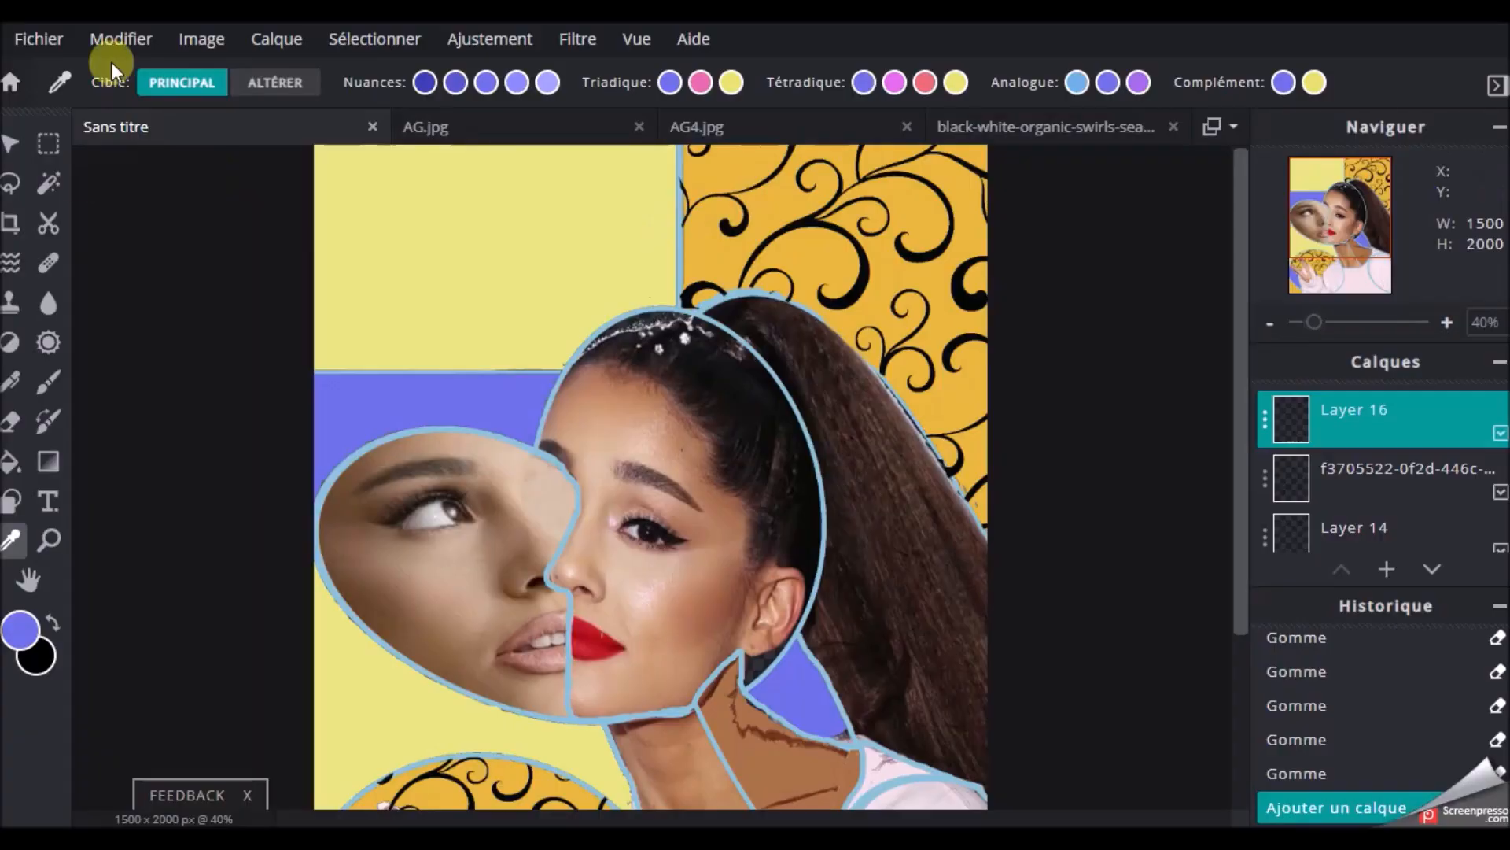
pyautogui.click(11, 501)
pyautogui.click(740, 82)
pyautogui.moveTo(351, 147); pyautogui.dragTo(350, 367)
pyautogui.moveTo(402, 147); pyautogui.dragTo(398, 370)
pyautogui.moveTo(451, 147); pyautogui.dragTo(450, 367)
pyautogui.moveTo(516, 147); pyautogui.dragTo(514, 367)
pyautogui.moveTo(579, 147); pyautogui.dragTo(576, 356)
pyautogui.moveTo(638, 147); pyautogui.dragTo(641, 332)
# Erase the line ends that overrun the yellow section's border, undo the excess and patch one stripe with a short line
pyautogui.scroll(5, 639, 343)
pyautogui.click(11, 424)
pyautogui.scroll(5, 409, 454)
pyautogui.click(11, 501)
pyautogui.click(120, 39)
pyautogui.click(129, 76)
pyautogui.moveTo(206, 401); pyautogui.dragTo(208, 409)
pyautogui.scroll(-10, 213, 311)
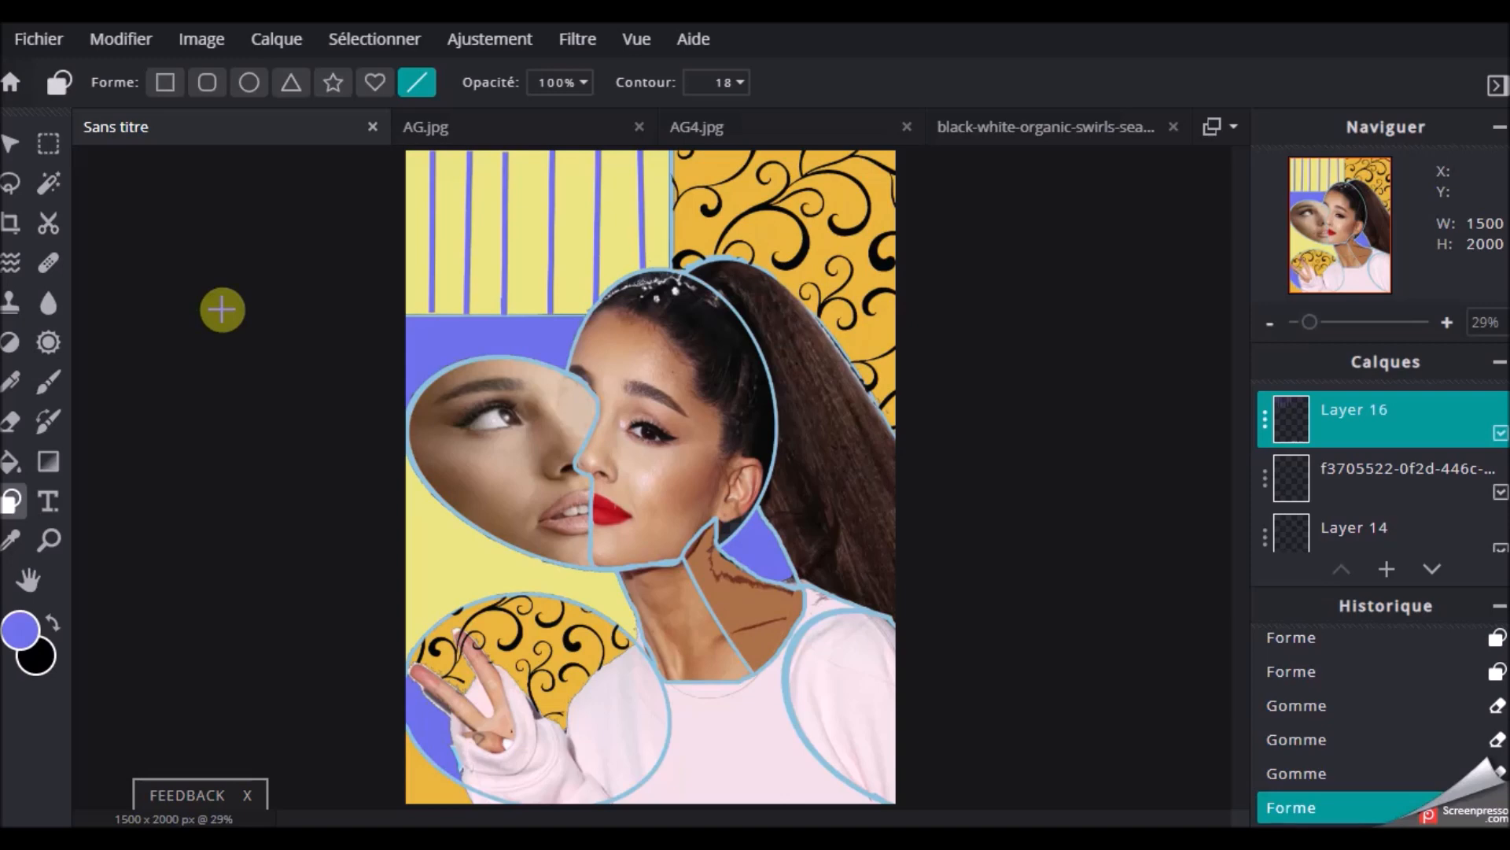
# Add a text layer containing the artist's first name as a signature over the portrait
pyautogui.click(49, 501)
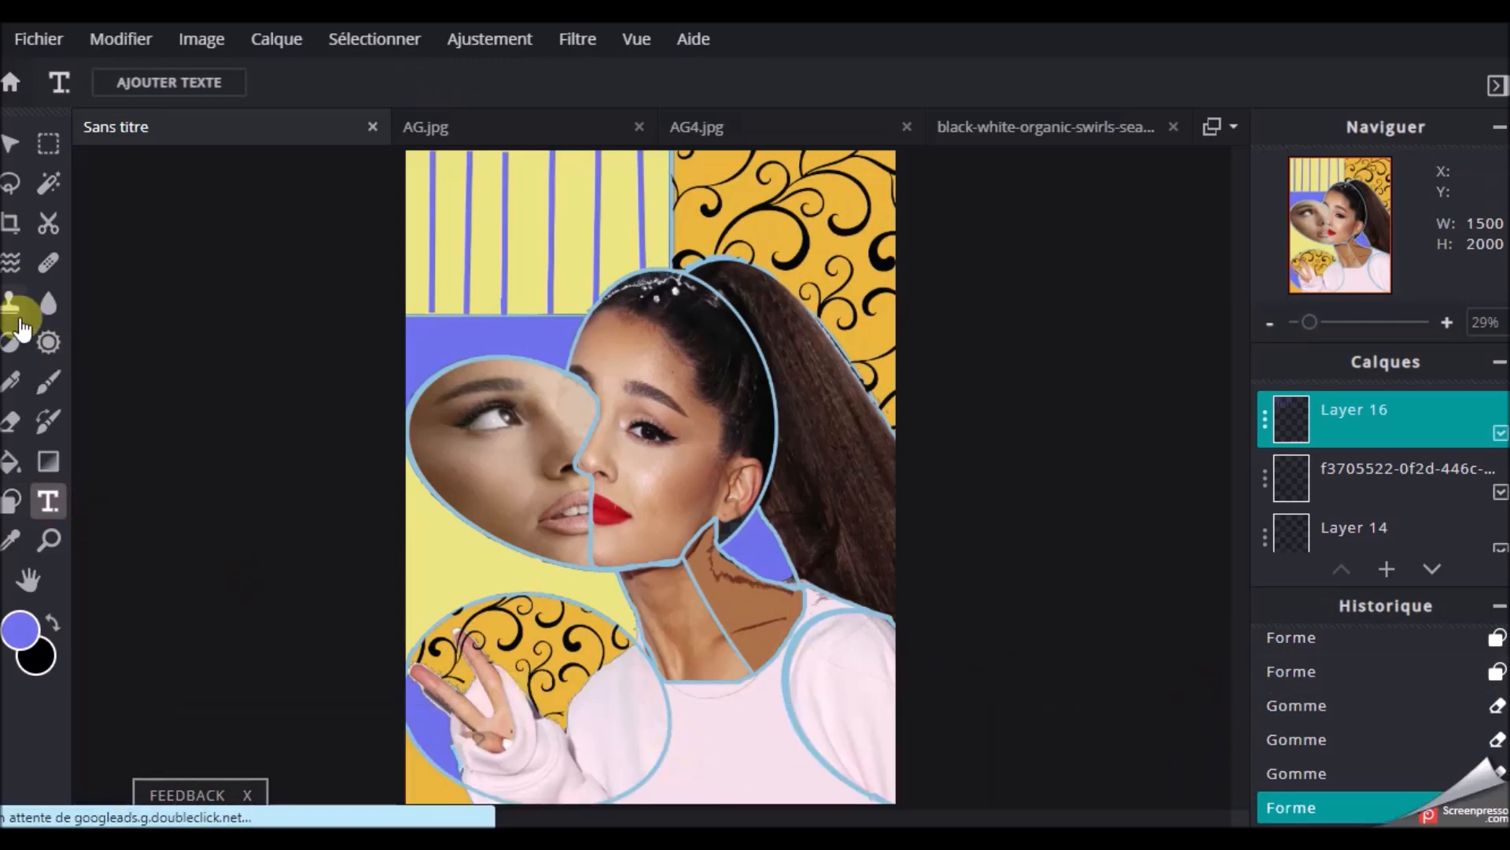
pyautogui.click(703, 769)
pyautogui.click(1089, 189)
pyautogui.write('Marc-André')
# Set the signature's font to the handwritten typeface Bearley
pyautogui.click(448, 85)
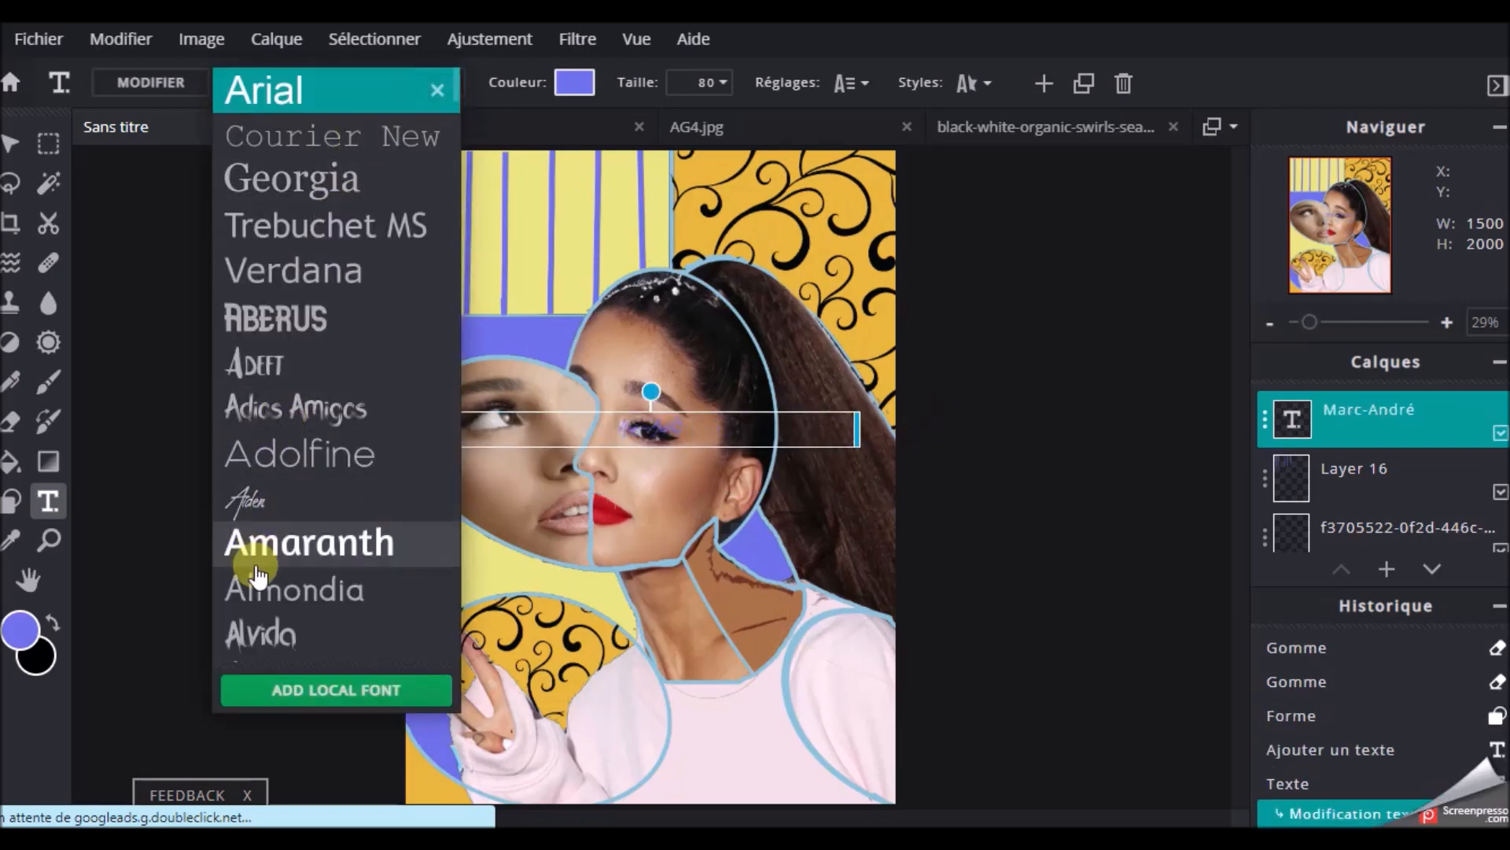
pyautogui.scroll(-5, 259, 621)
pyautogui.scroll(-3, 291, 551)
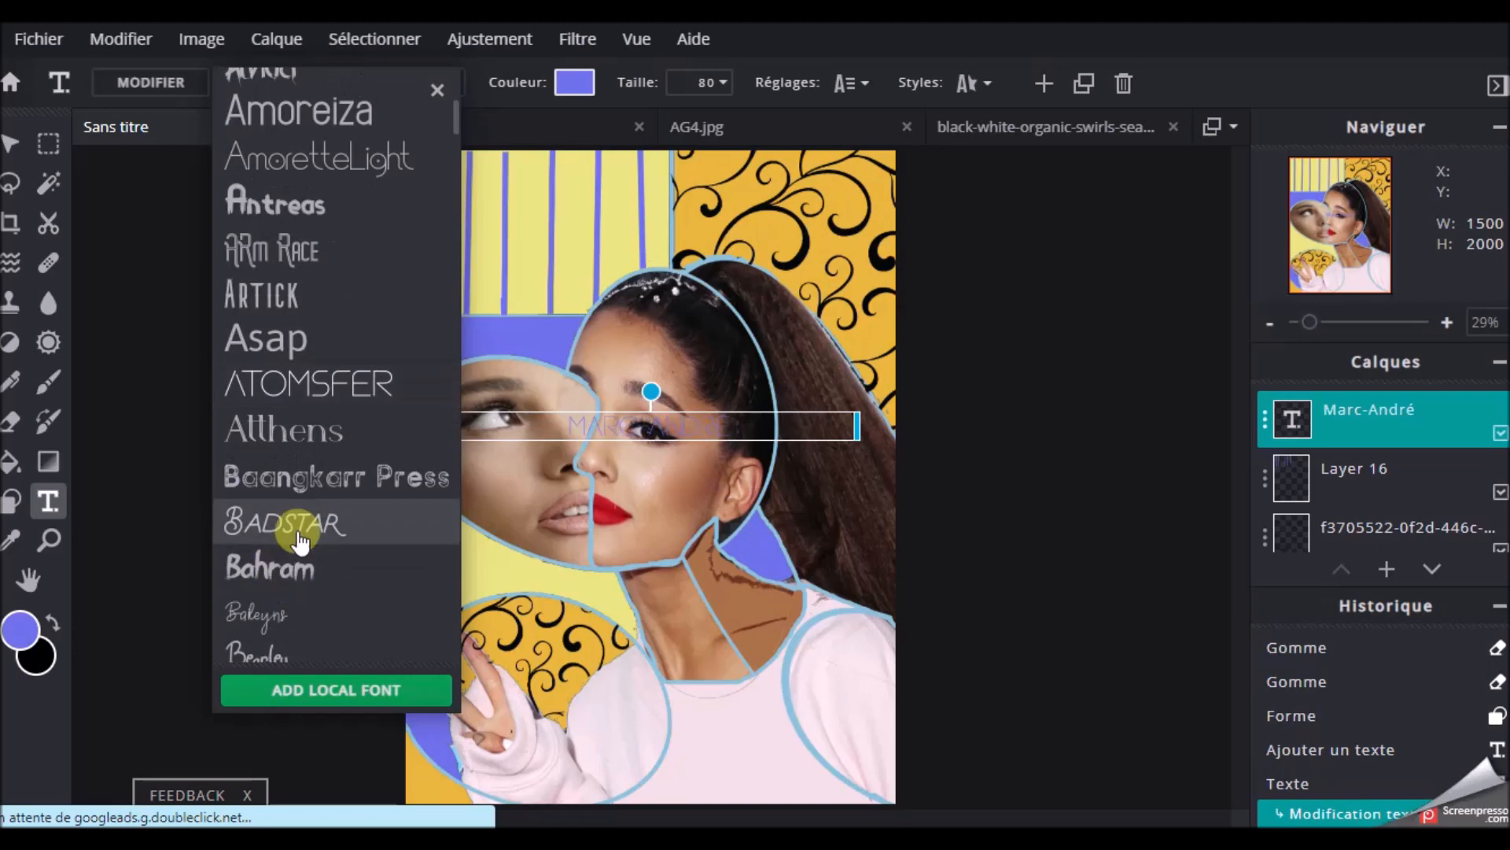
pyautogui.scroll(-2, 314, 481)
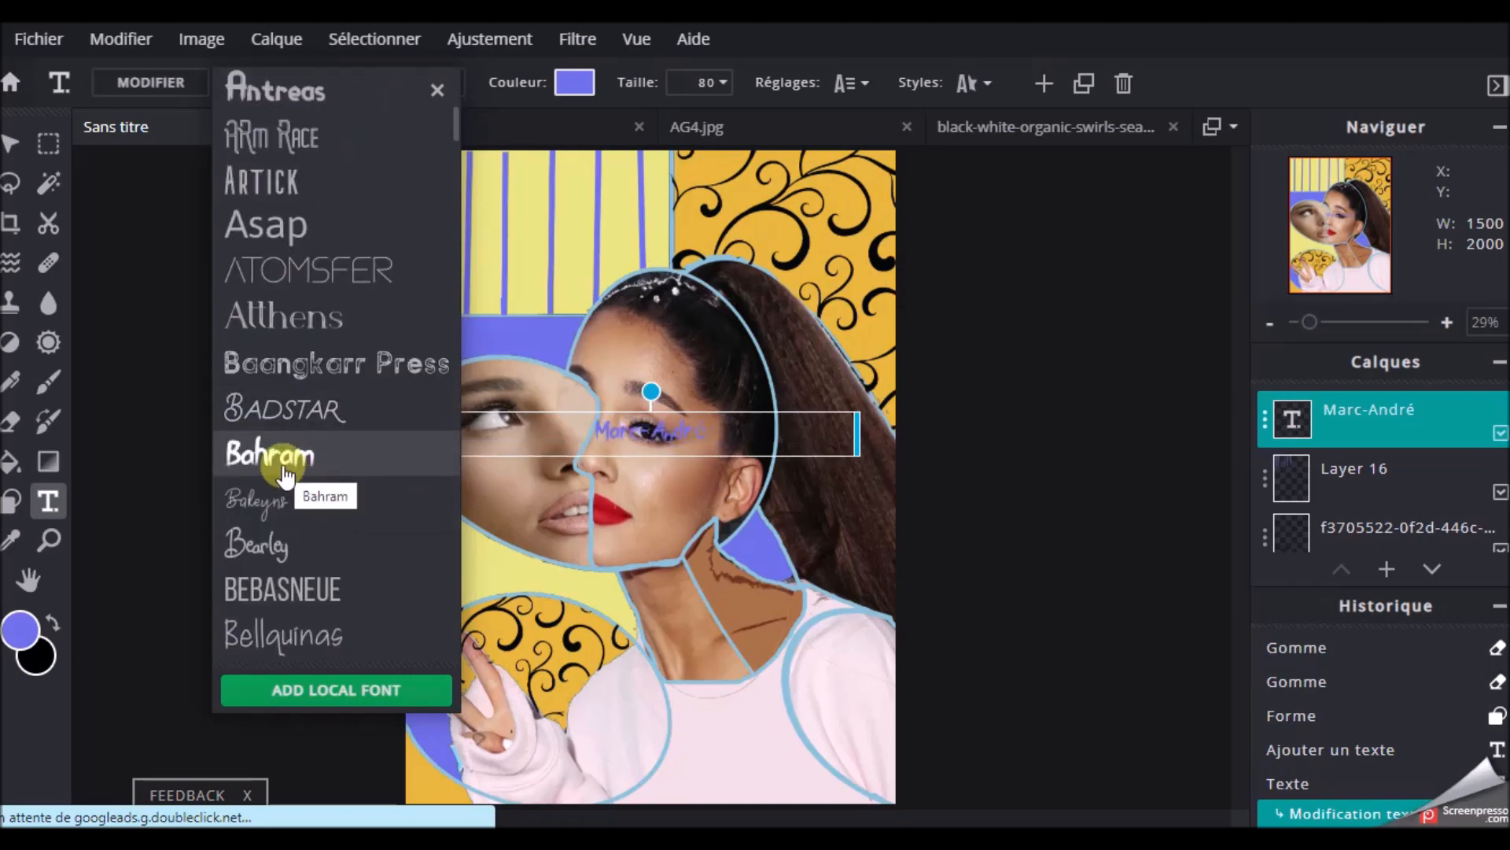
pyautogui.click(250, 543)
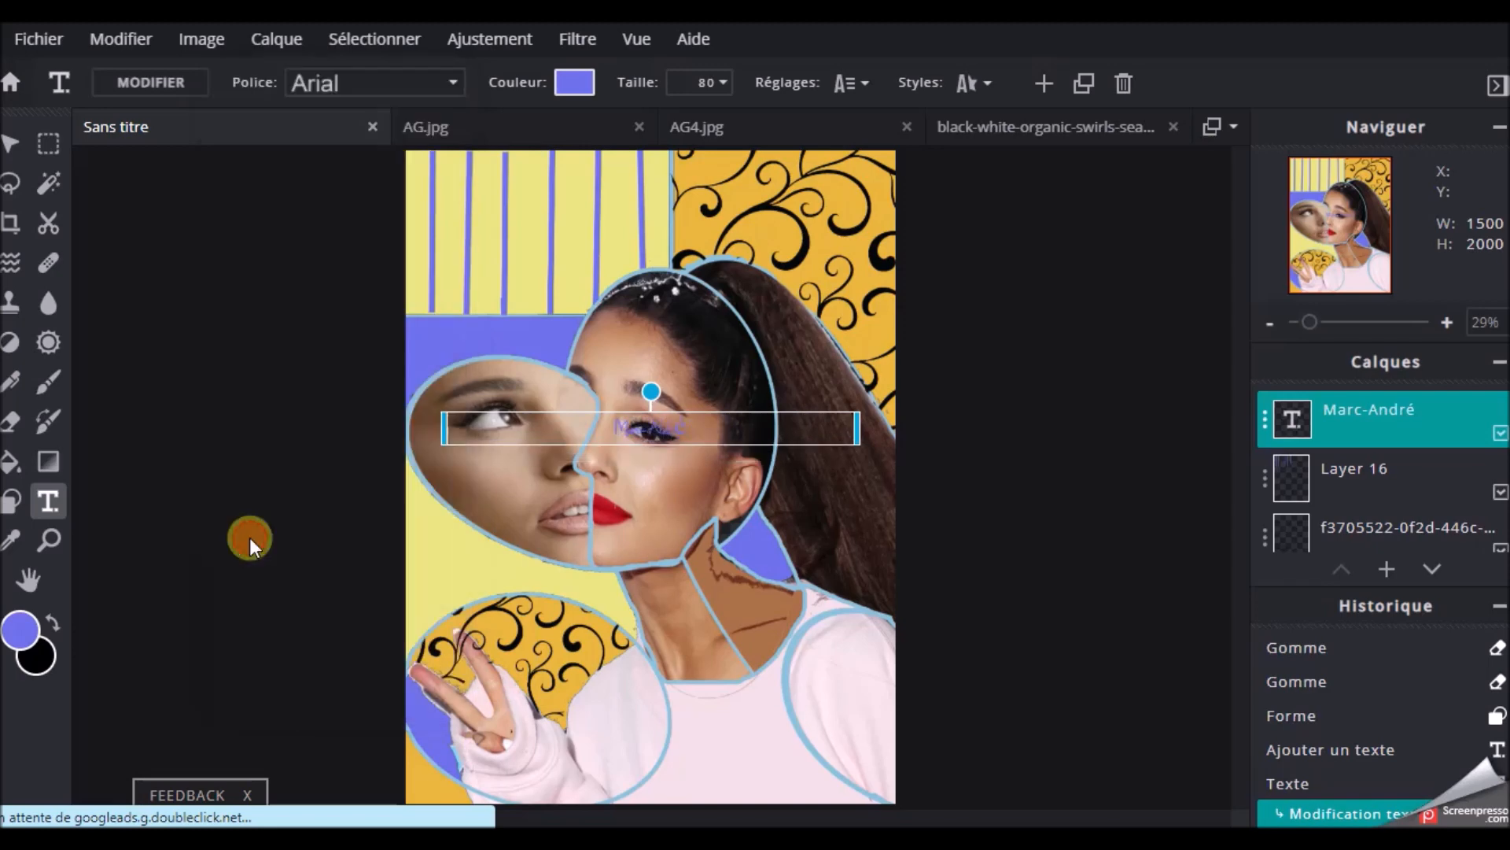
# Change the signature's text colour to a bright red
pyautogui.click(573, 82)
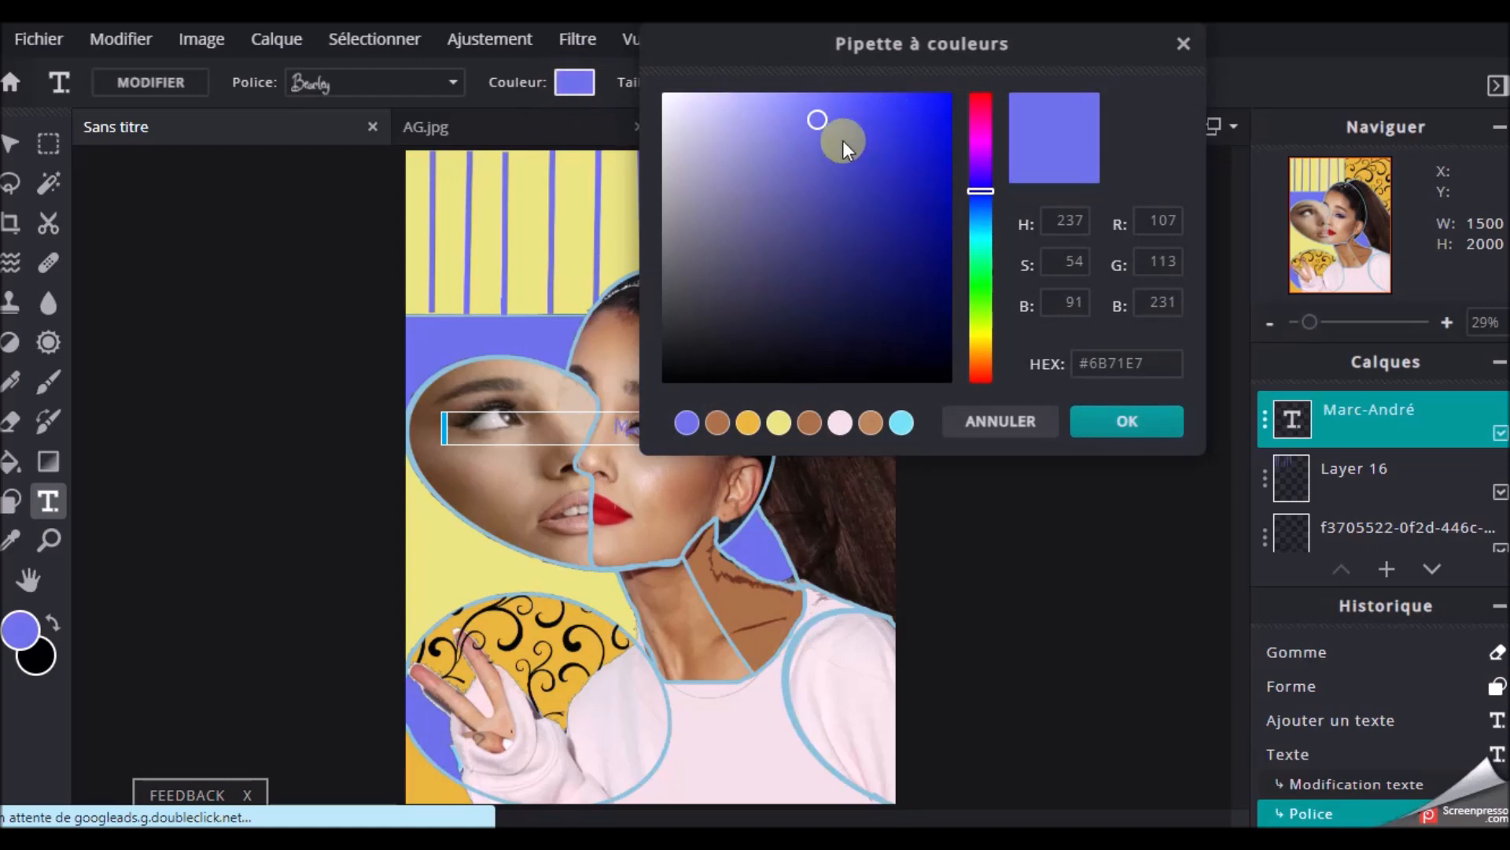
pyautogui.moveTo(821, 122)
pyautogui.mouseDown()
pyautogui.moveTo(942, 112)
pyautogui.moveTo(955, 151)
pyautogui.moveTo(895, 356)
pyautogui.moveTo(730, 358)
pyautogui.mouseUp()
pyautogui.click(985, 98)
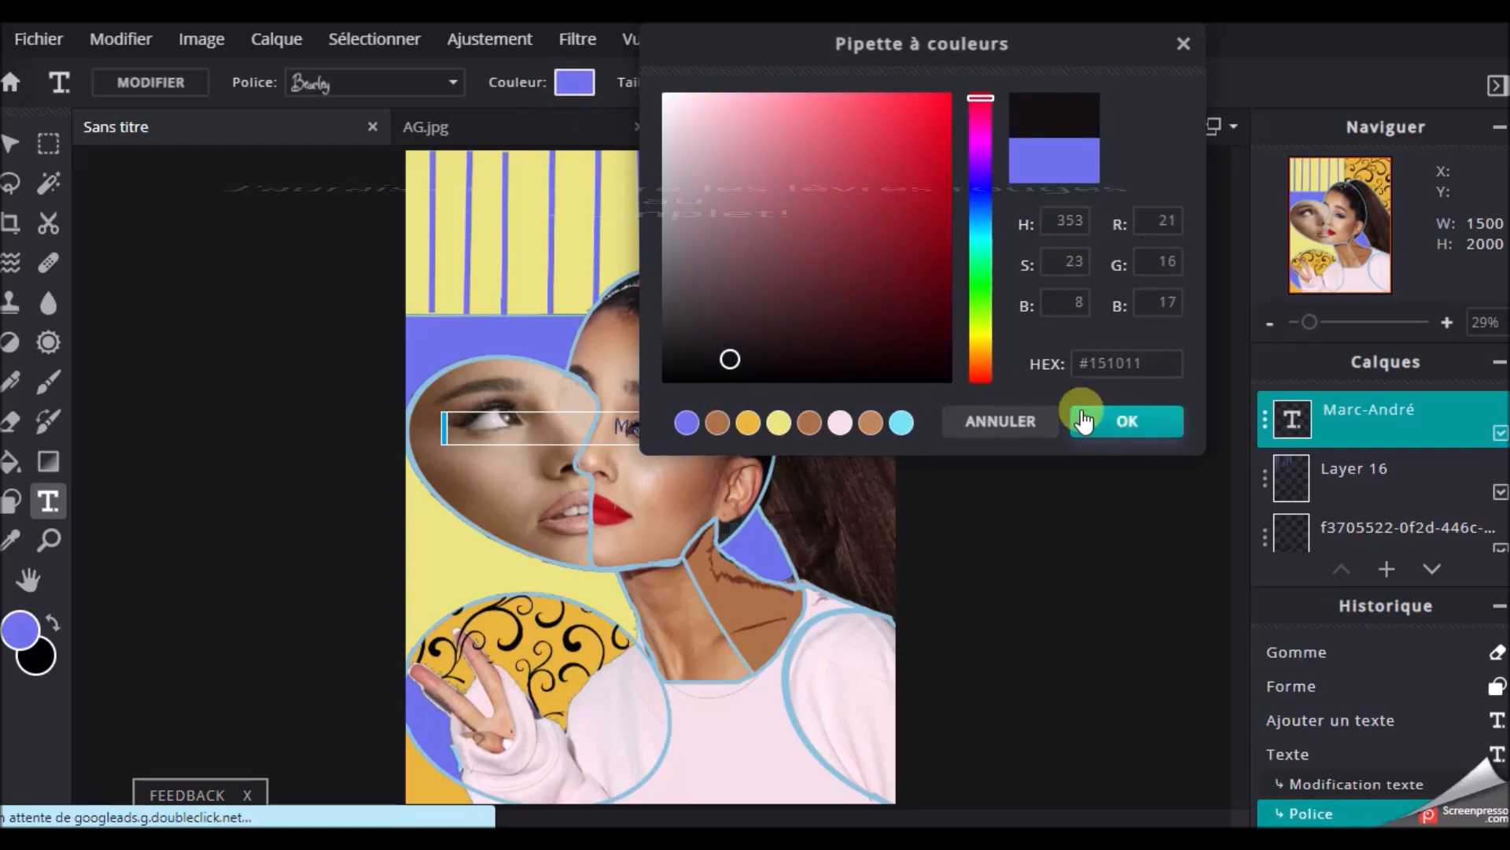
pyautogui.click(948, 117)
pyautogui.click(1117, 423)
# Move the signature to the sweater's lower edge and replace its final accented letter with a plain "e"
pyautogui.moveTo(728, 441); pyautogui.dragTo(843, 801)
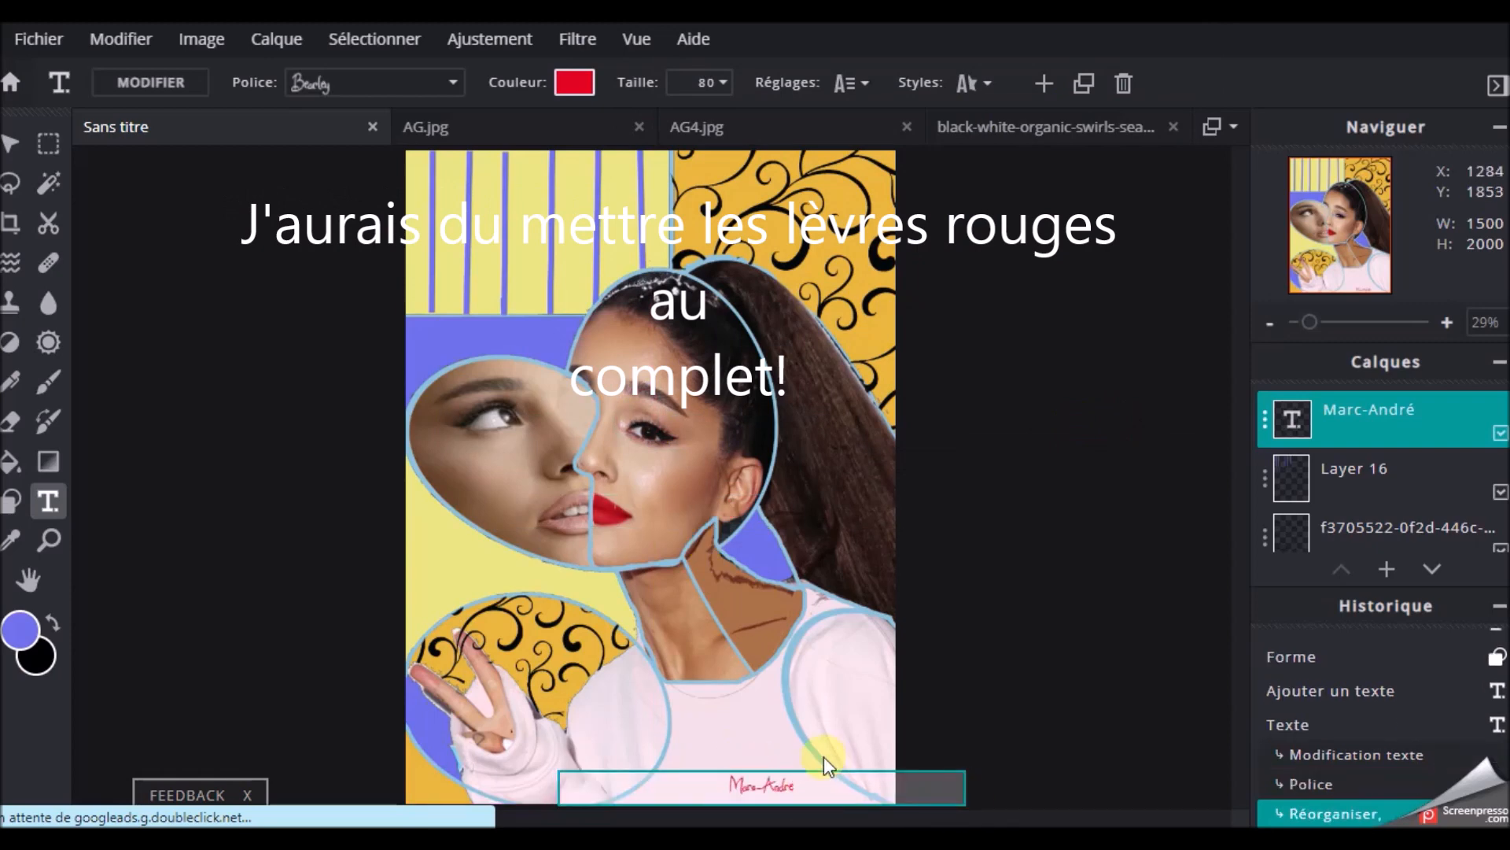
pyautogui.press('BackSpace')
pyautogui.write('e')
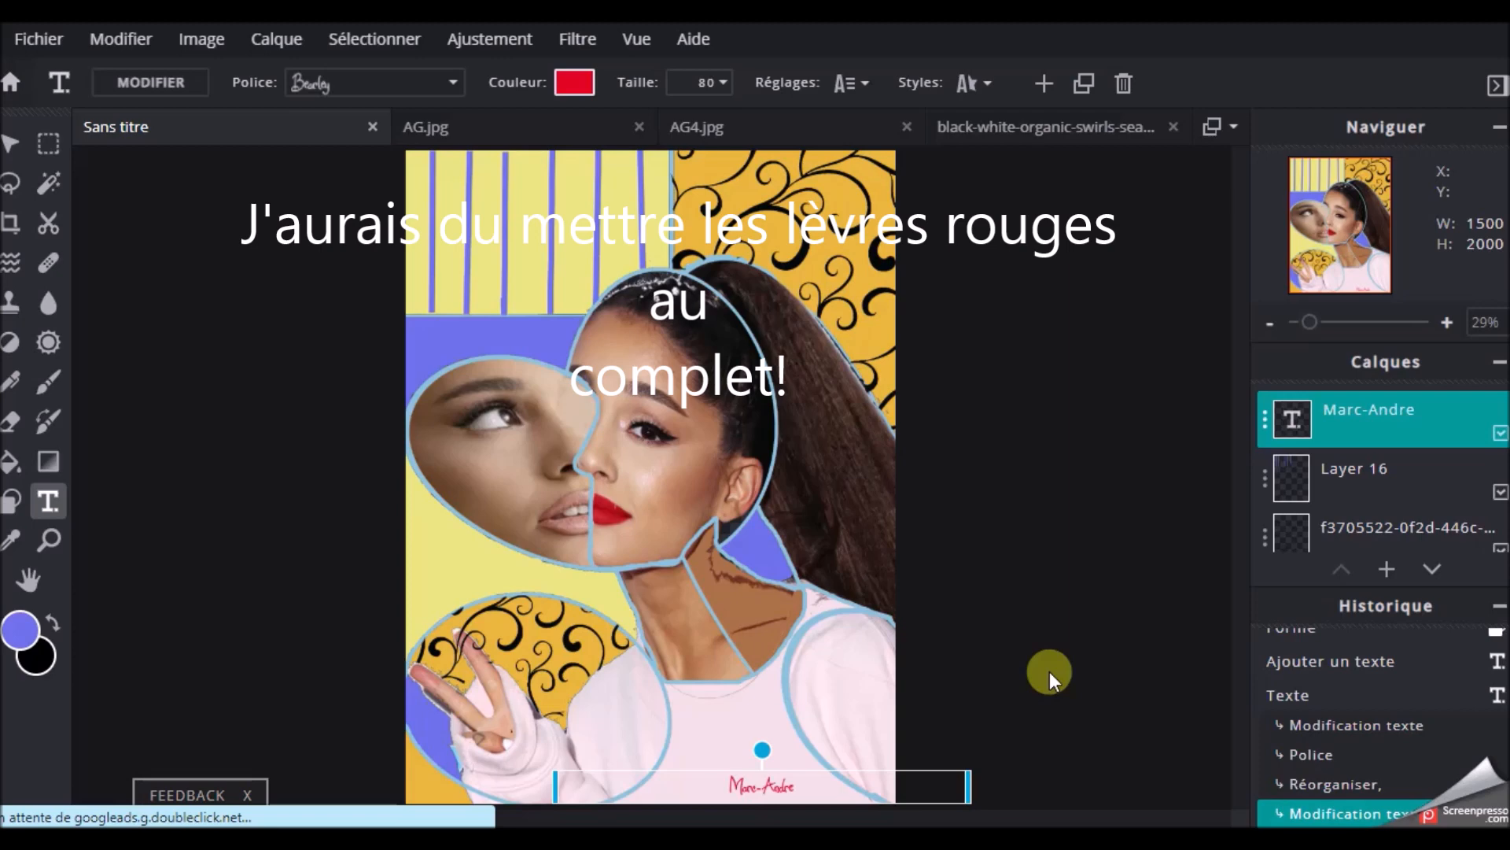
pyautogui.click(1050, 672)
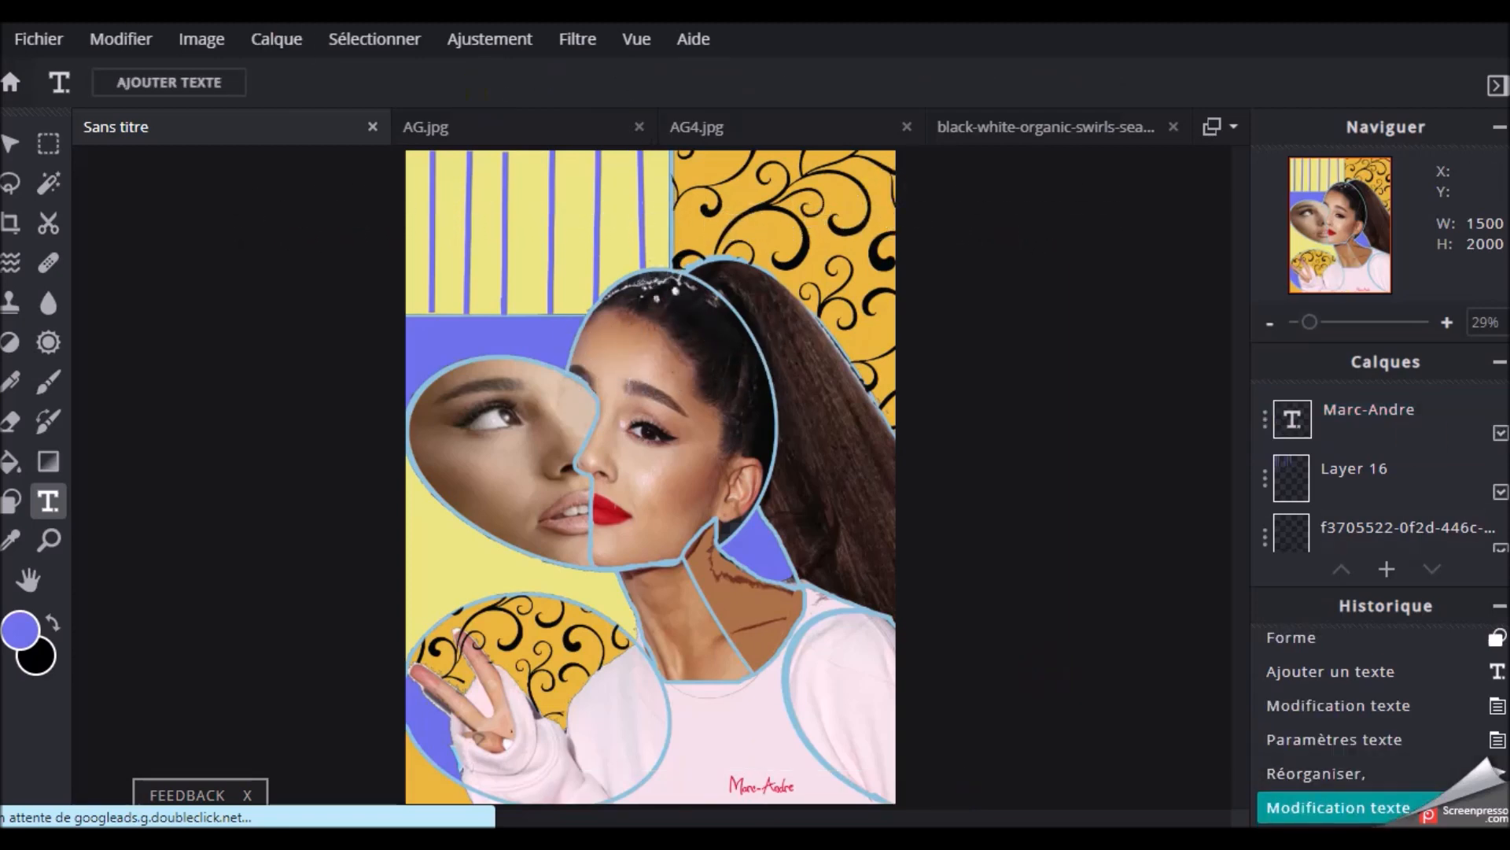
# Save the finished portrait as a JPG file, download it and dismiss the download notice
pyautogui.click(35, 41)
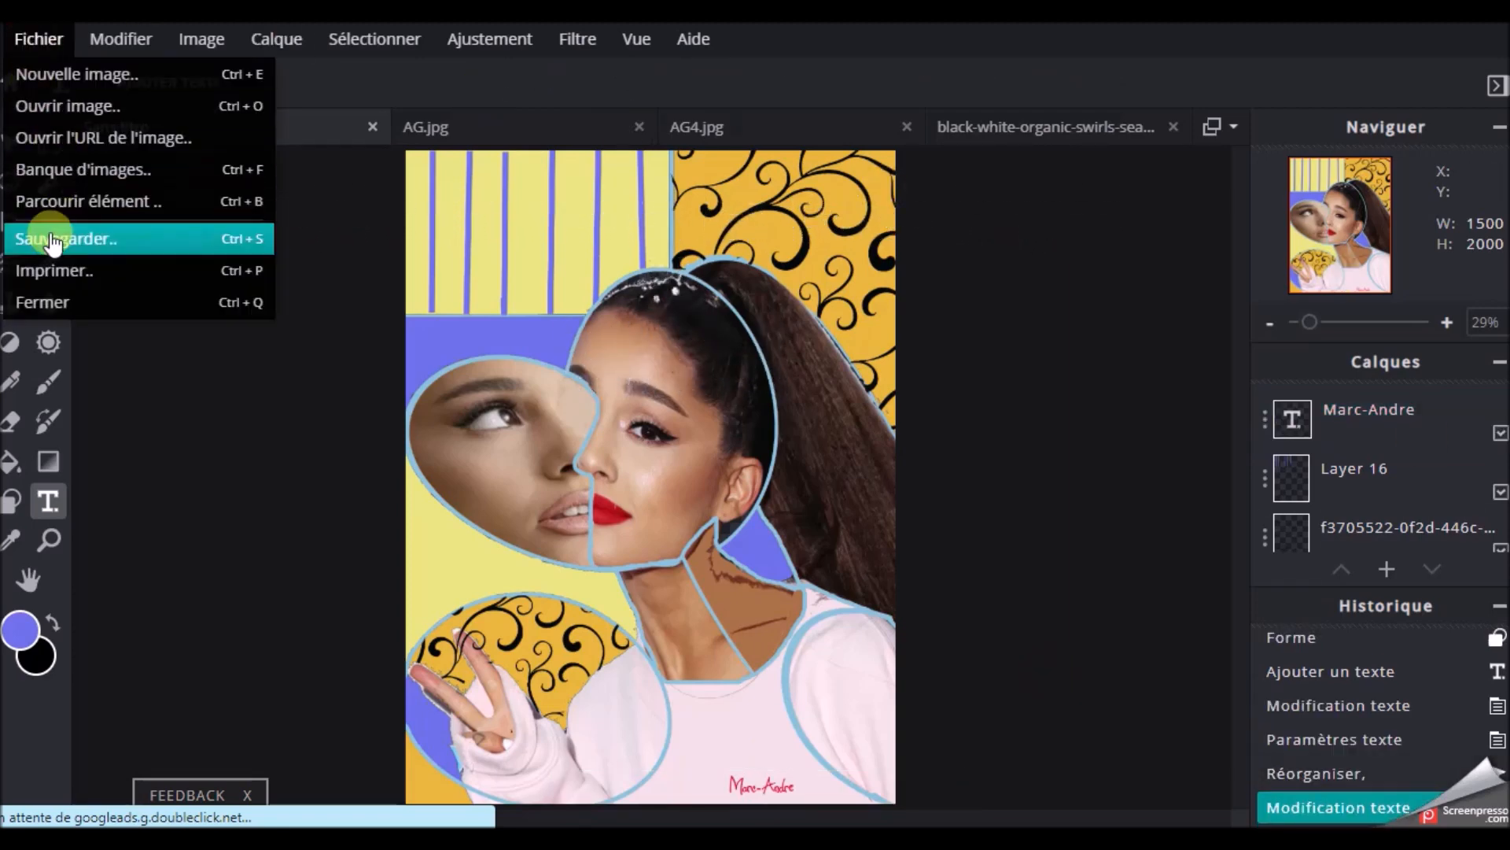
pyautogui.click(52, 241)
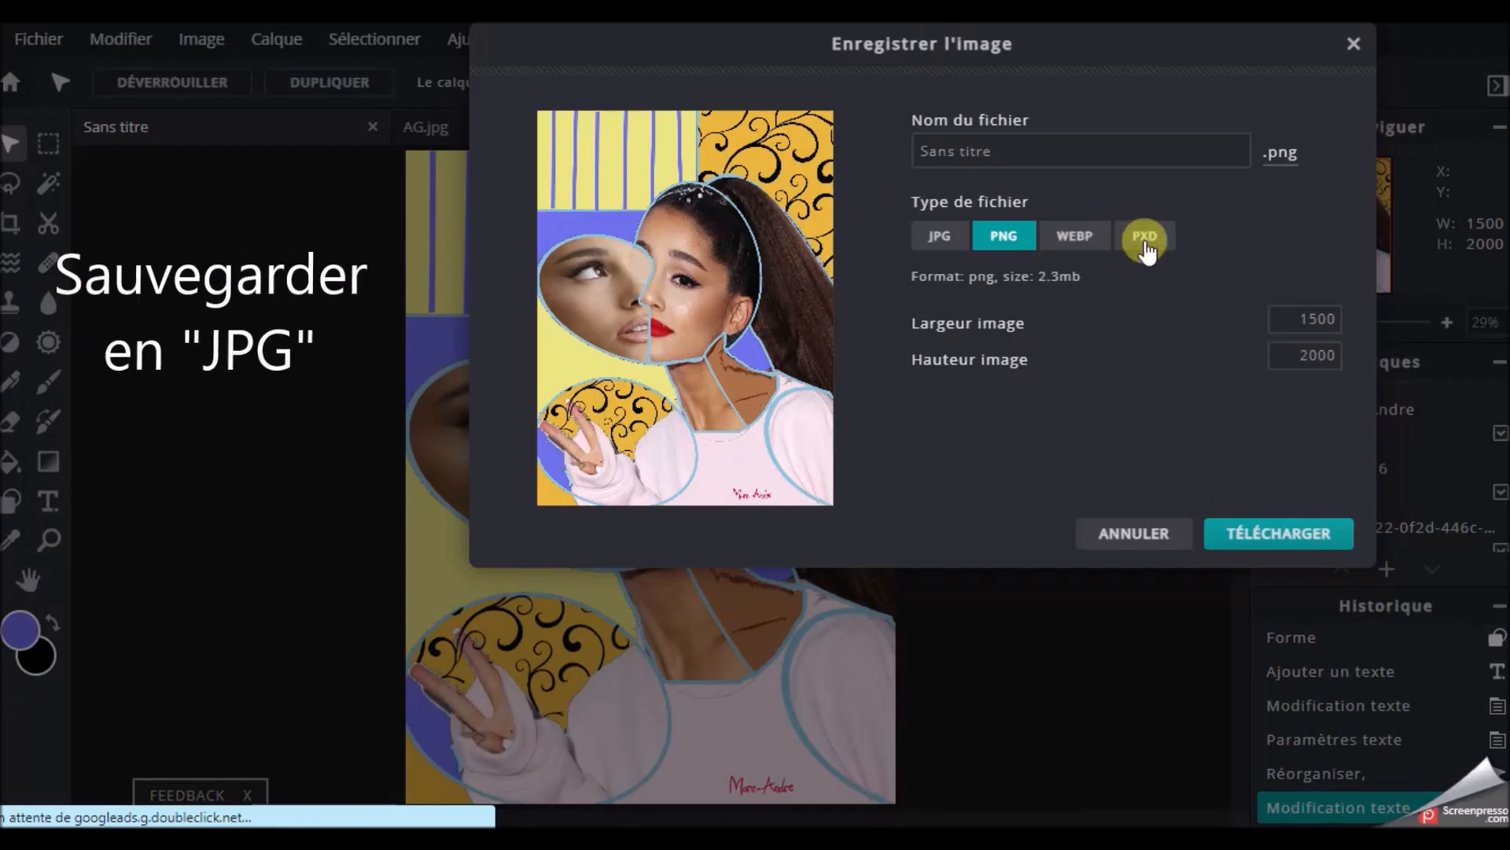
pyautogui.click(938, 238)
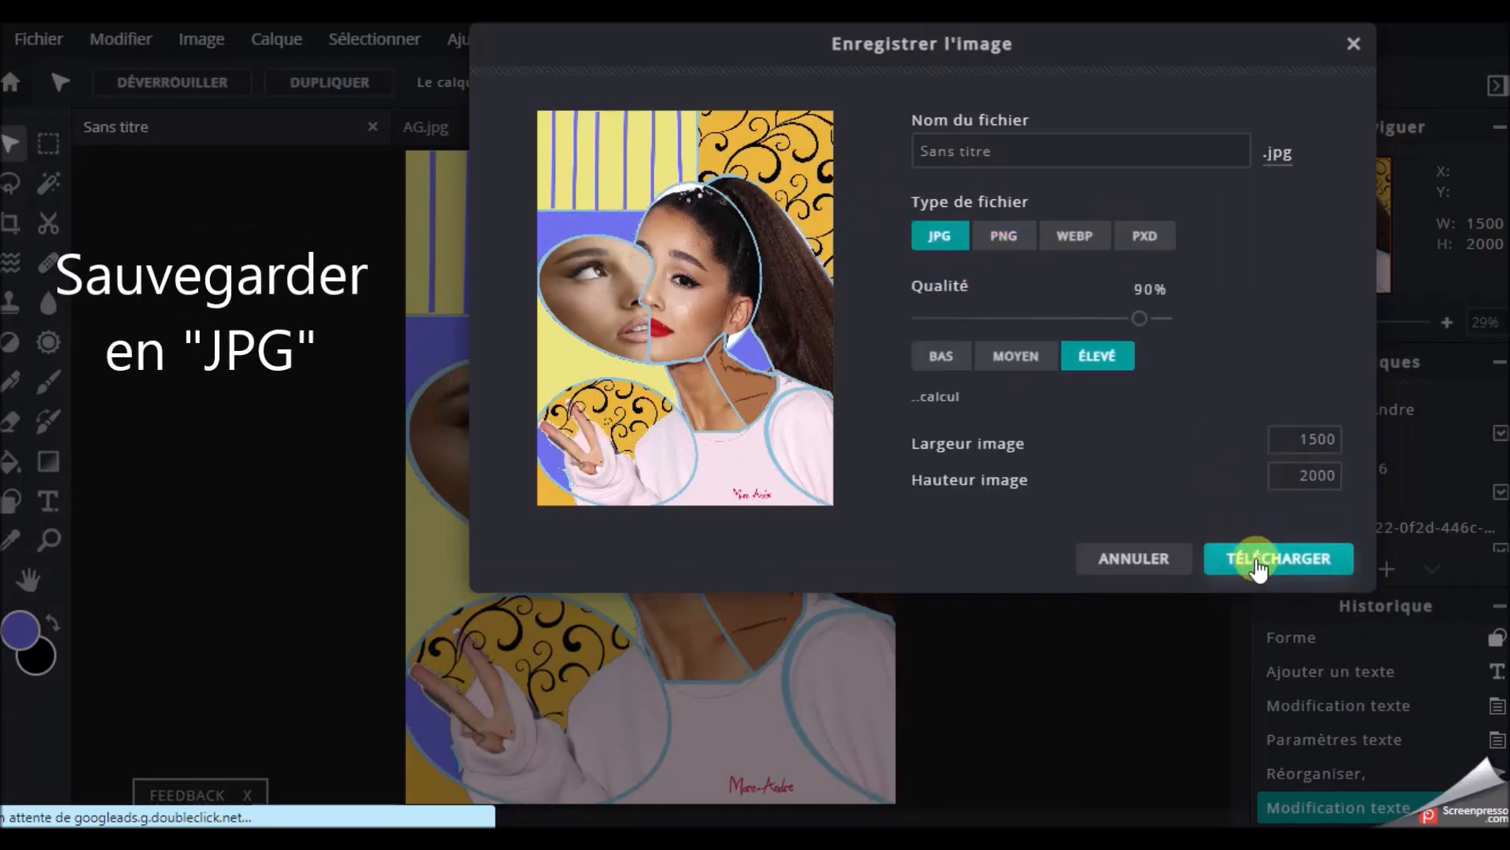
pyautogui.click(1257, 560)
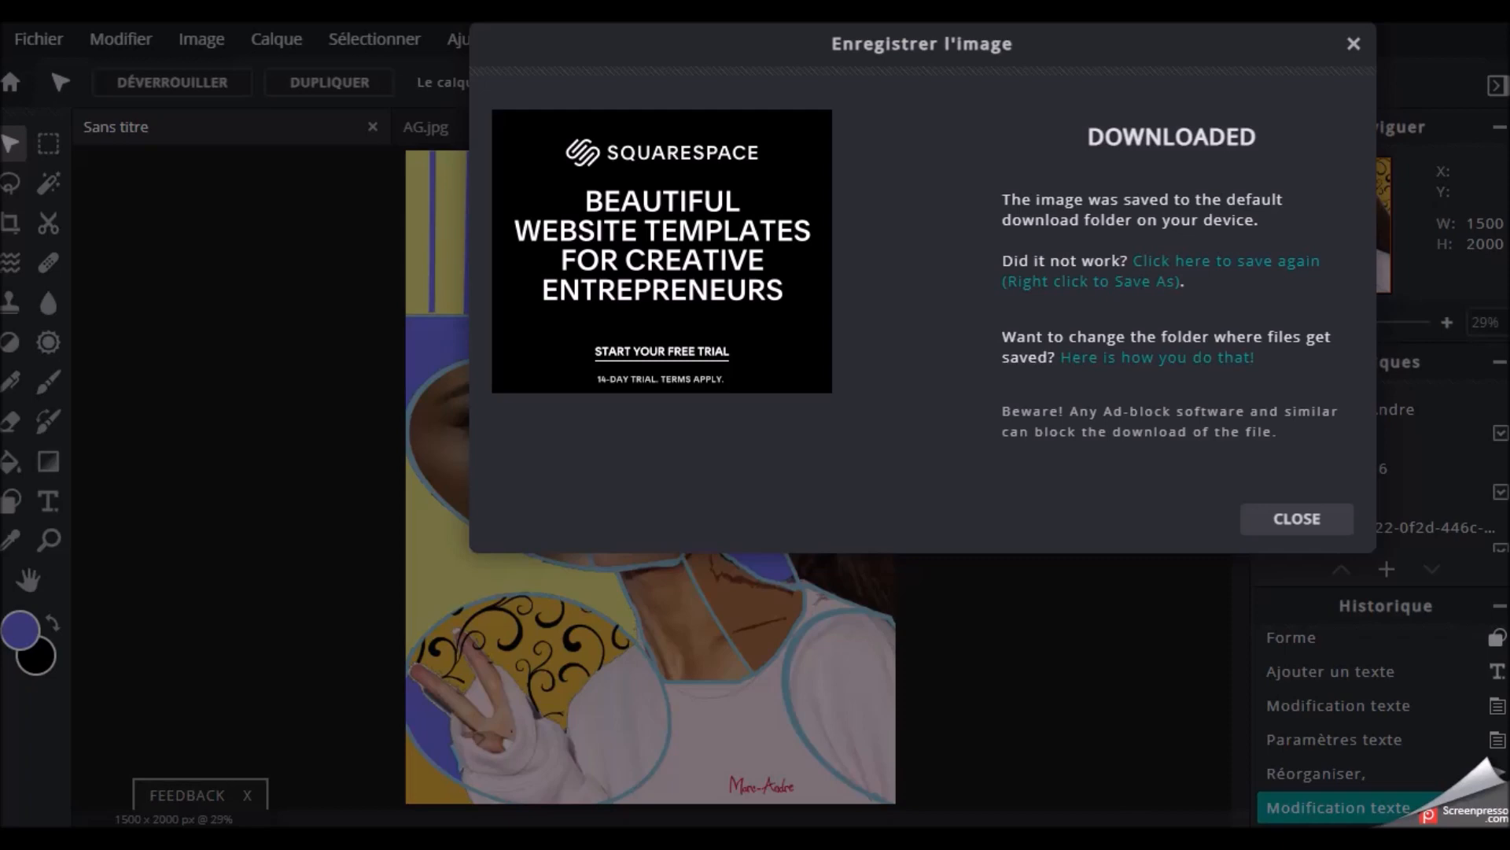
pyautogui.click(1296, 518)
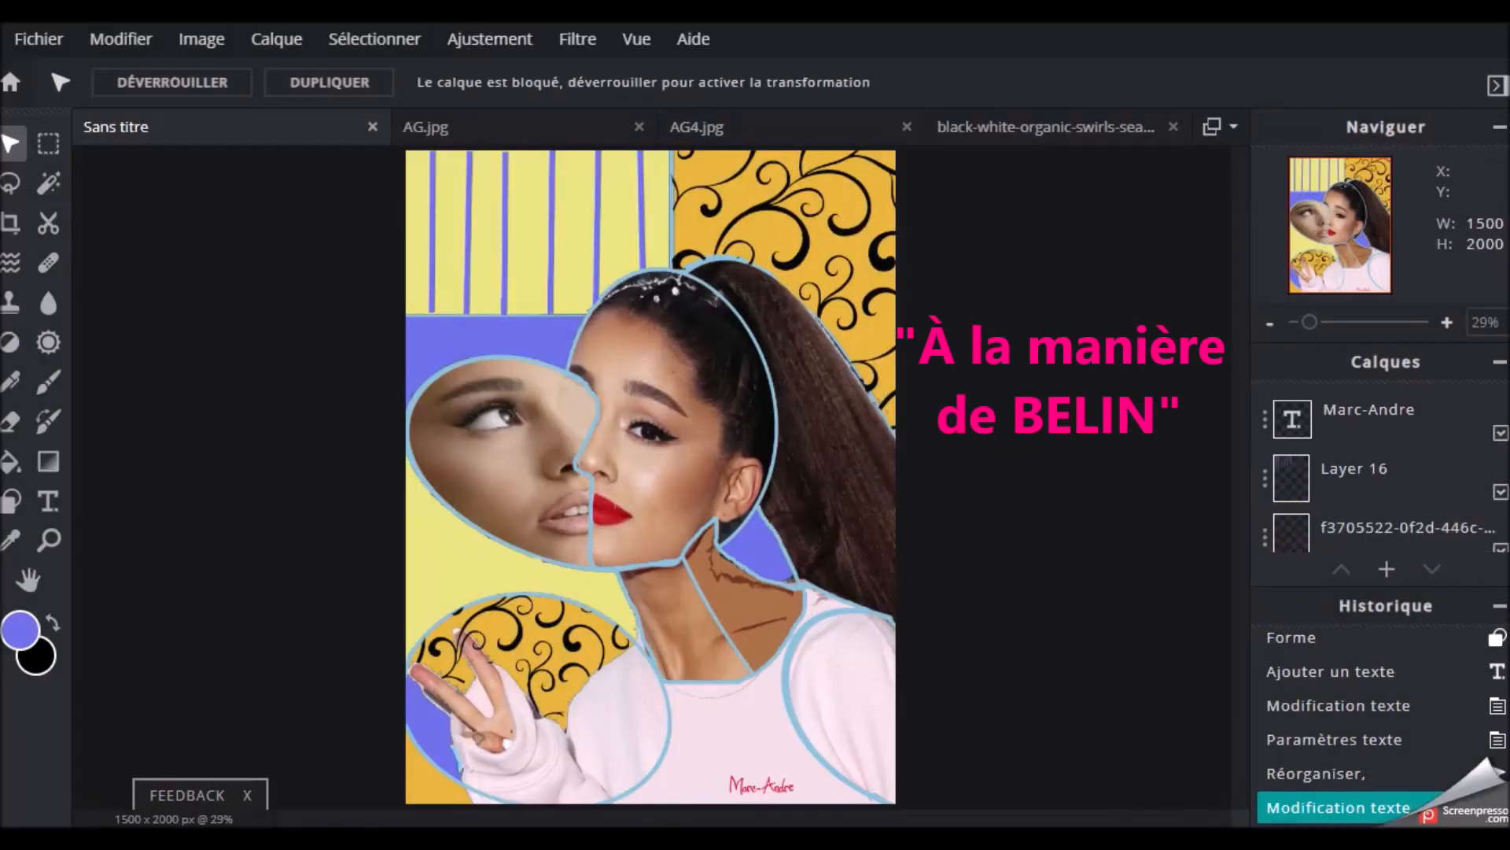